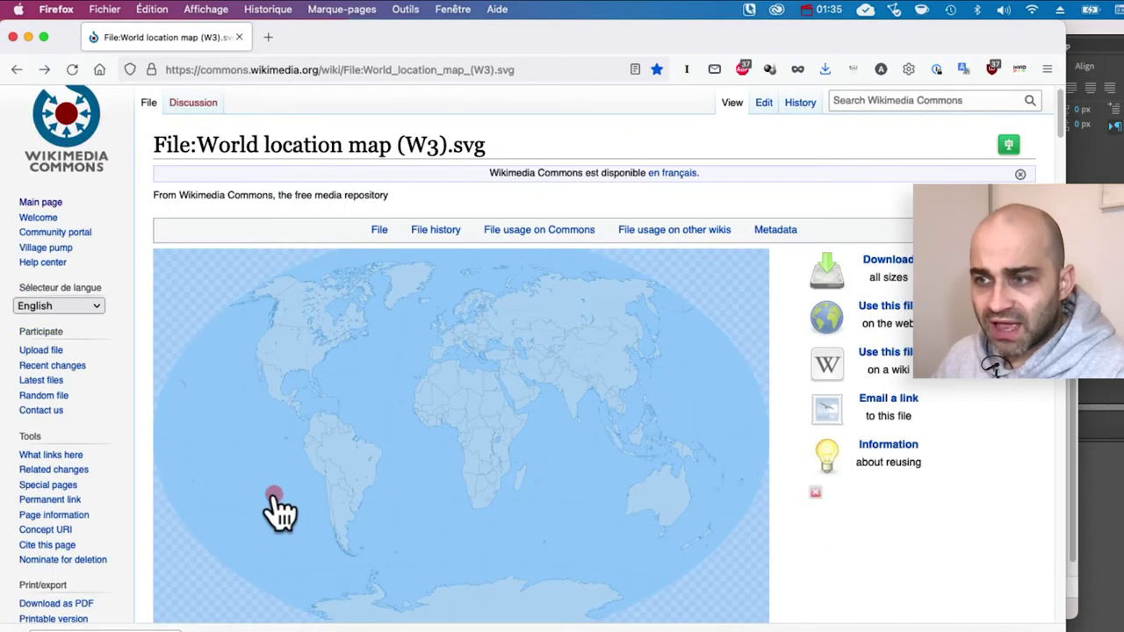
{"action": "scroll", "coordinate": [275, 514], "scroll_direction": "down", "scroll_amount": 5}
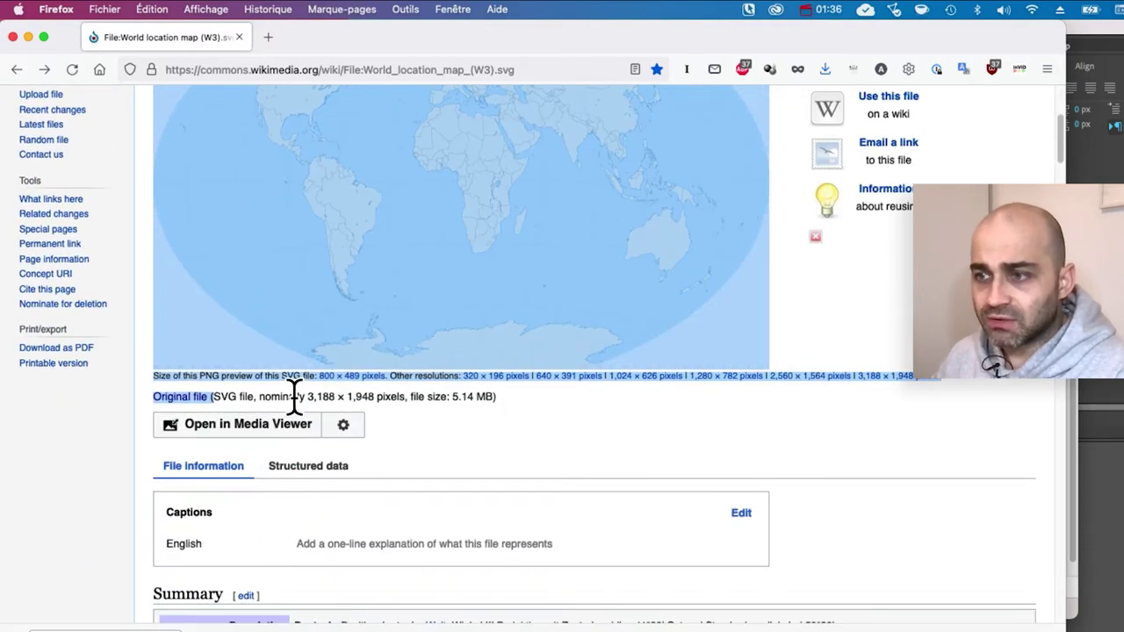
{"action": "left_click", "coordinate": [213, 397]}
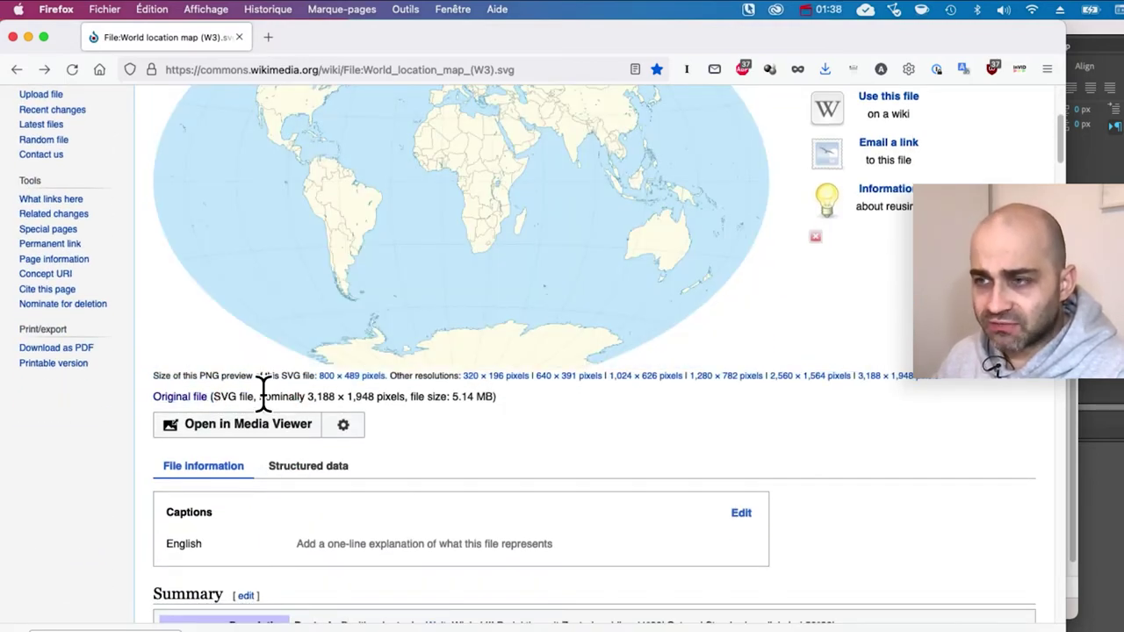
Switch to Finder and copy World_location_map_(W3).svg from Téléchargements into the 01-ASSETS folder of #04 Animate Maps
{"action": "key", "text": "super+Tab"}
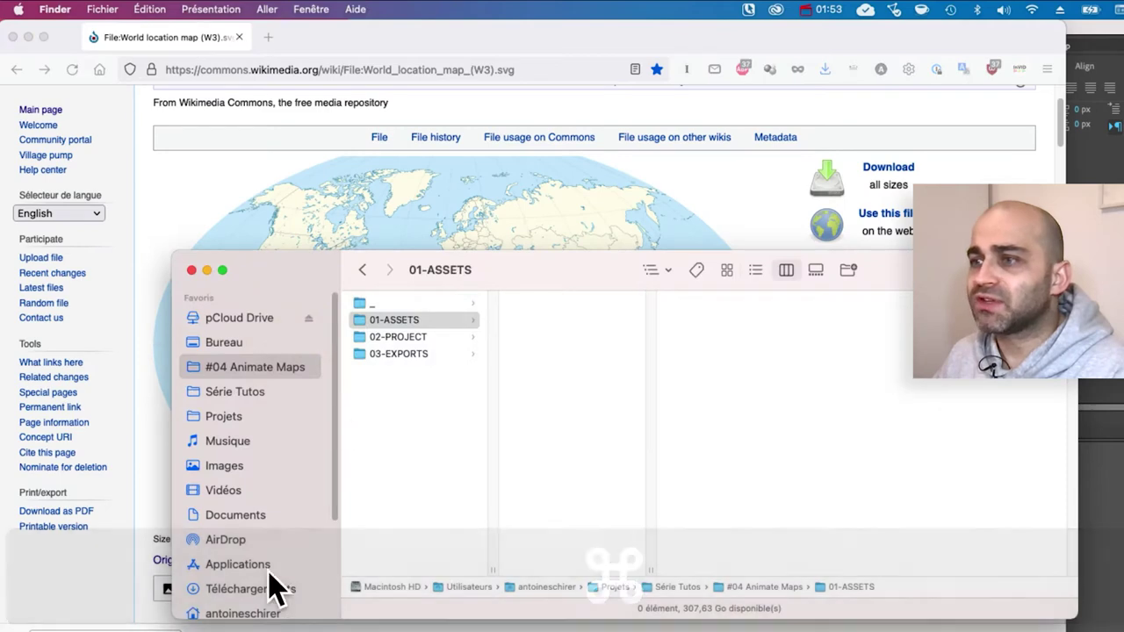
{"action": "left_click", "coordinate": [261, 588]}
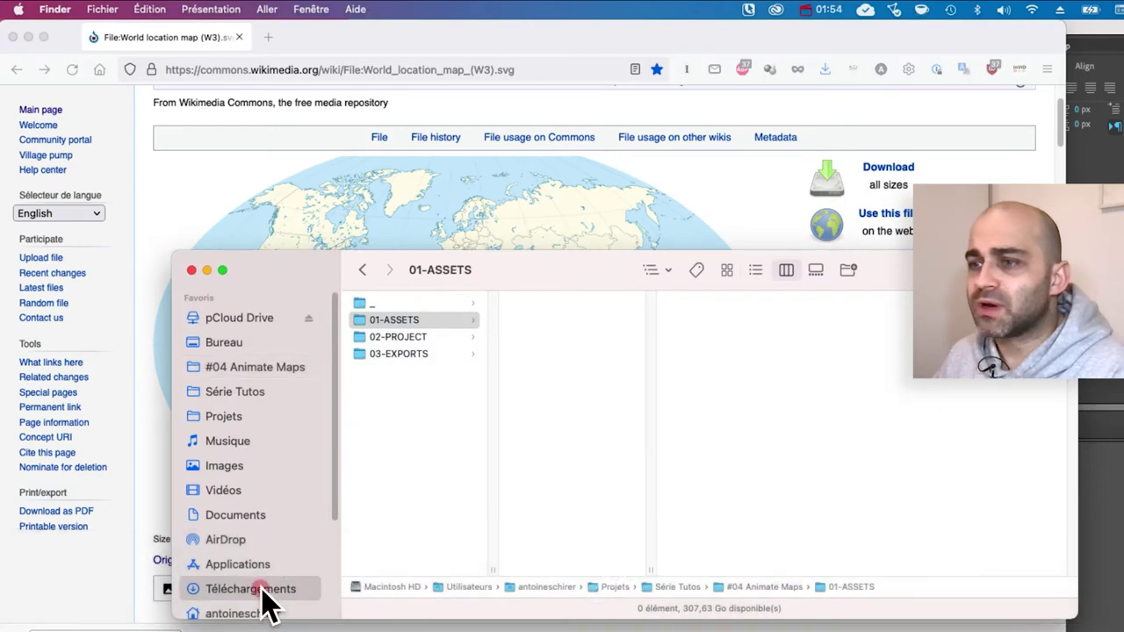
{"action": "left_click", "coordinate": [426, 395]}
{"action": "key", "text": "super"}
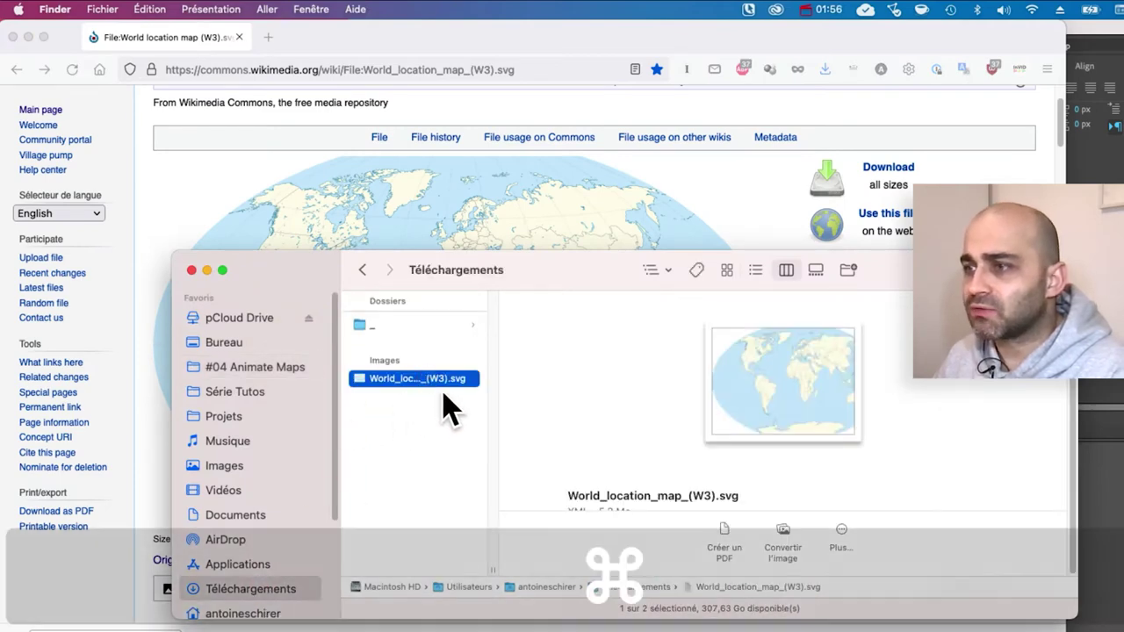
{"action": "left_click", "coordinate": [268, 369]}
{"action": "left_click", "coordinate": [414, 321]}
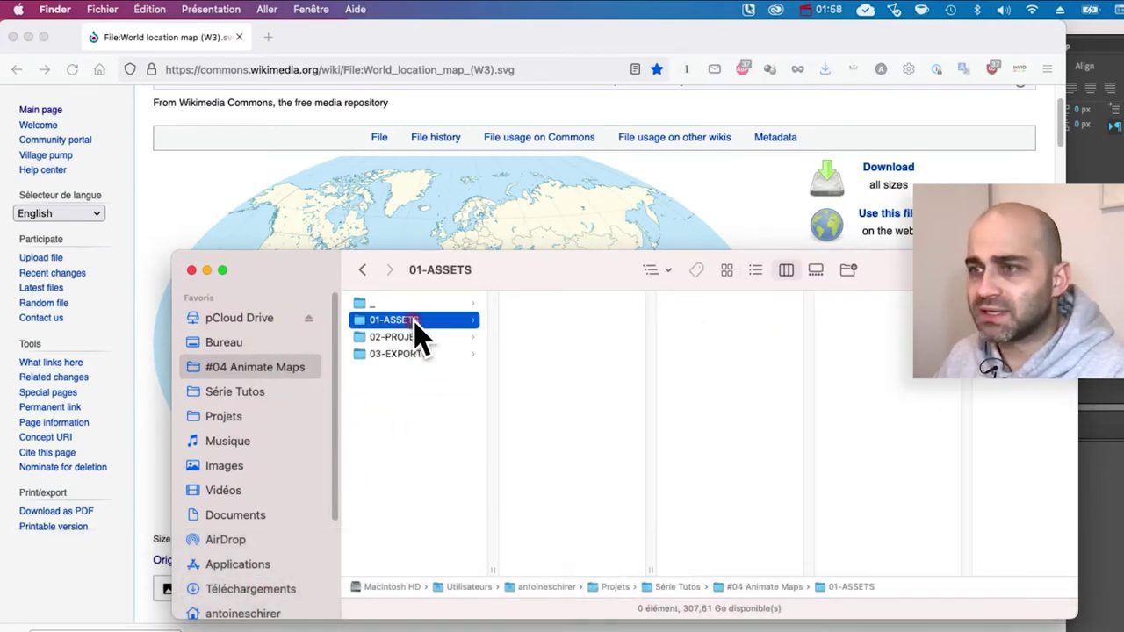
{"action": "key", "text": "super+v"}
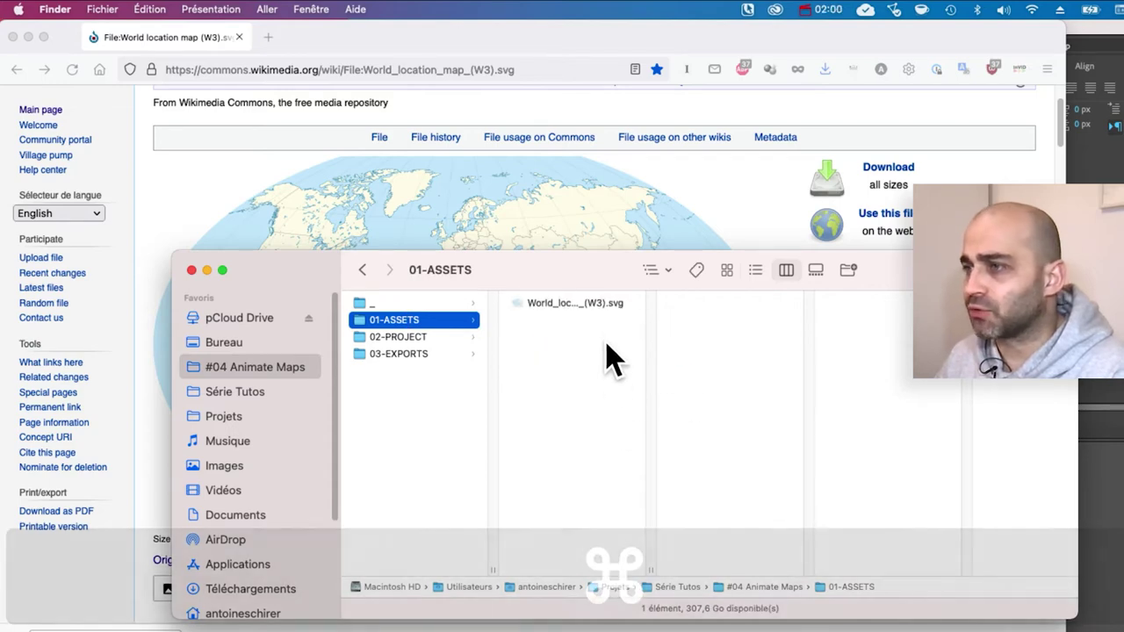
Open World_location_map_(W3).svg from the 01-ASSETS folder in Adobe Illustrator 2022
{"action": "left_click", "coordinate": [577, 306]}
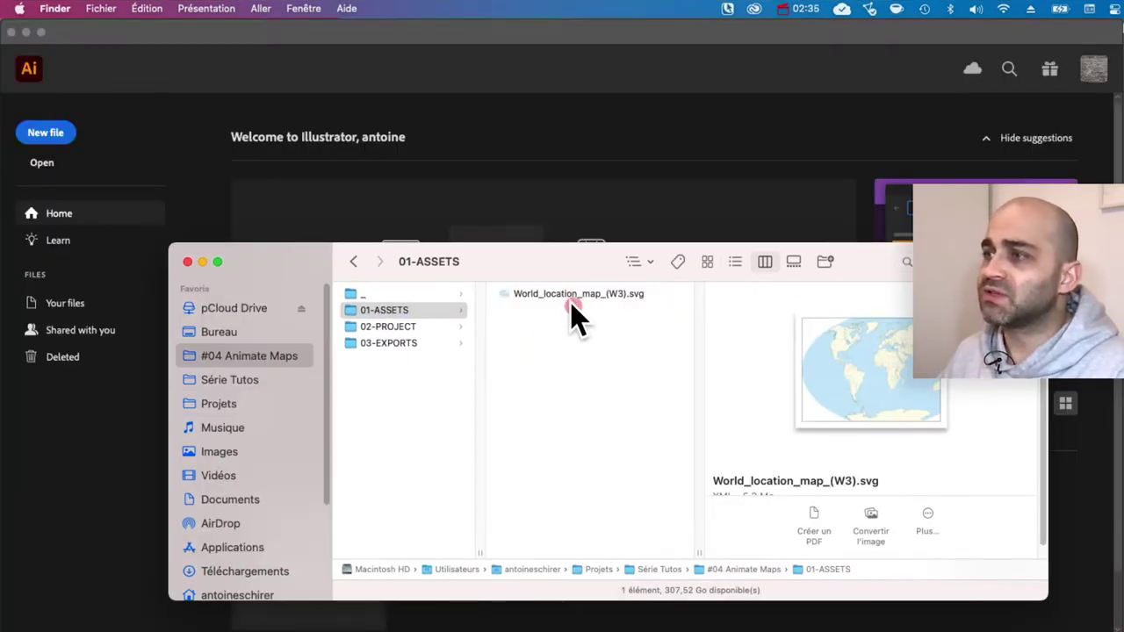
{"action": "left_click", "coordinate": [572, 300]}
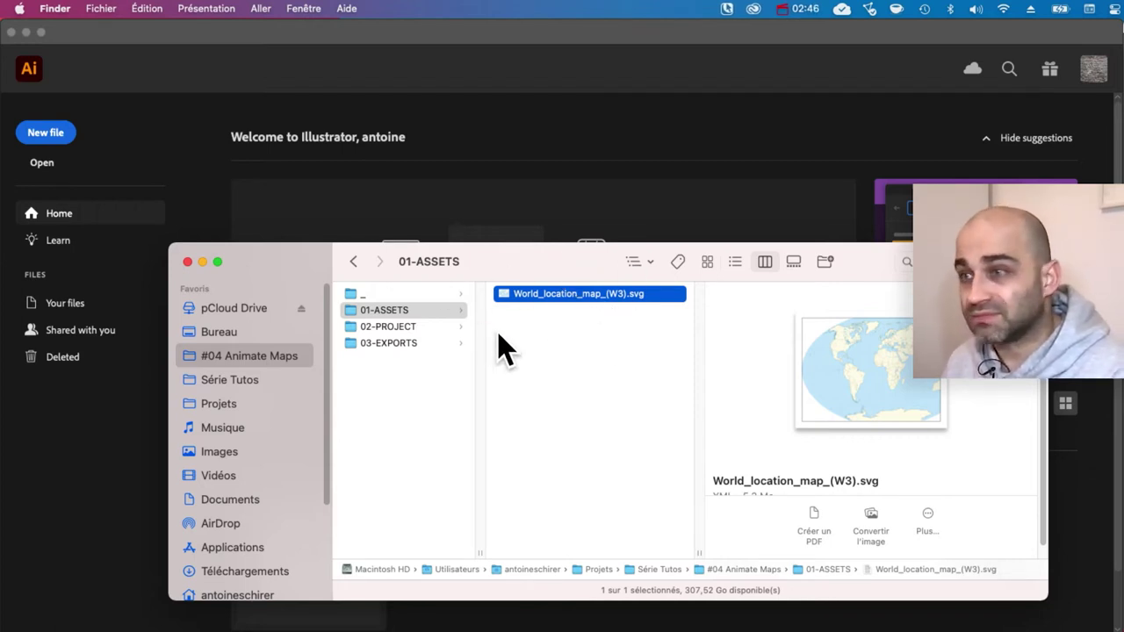
{"action": "right_click", "coordinate": [579, 295]}
{"action": "mouse_move", "coordinate": [627, 321]}
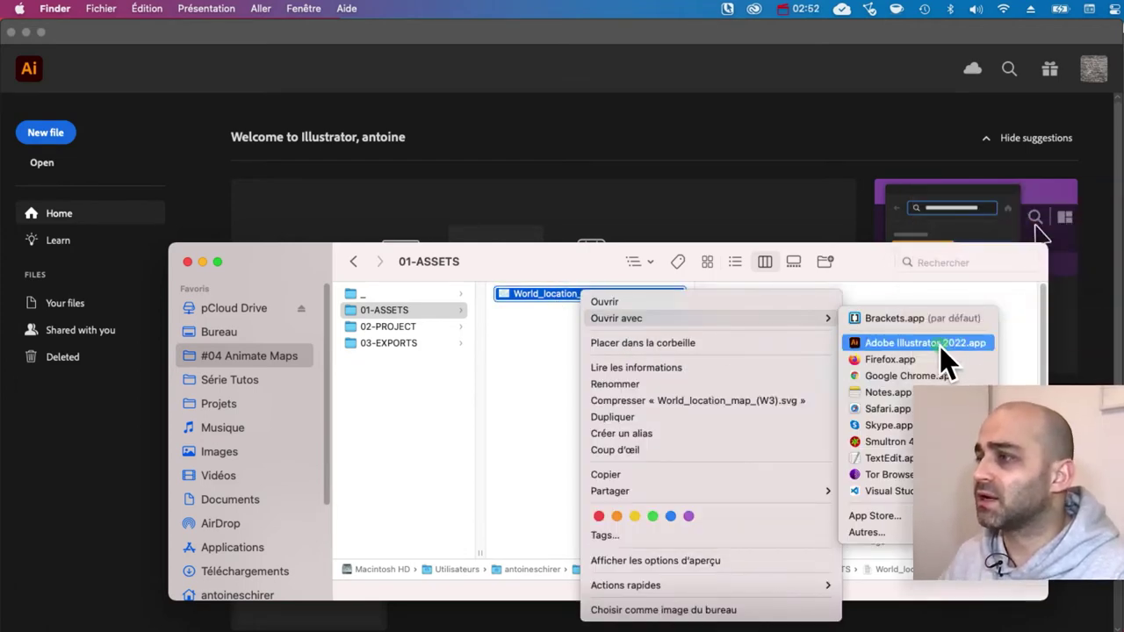
{"action": "left_click", "coordinate": [960, 342]}
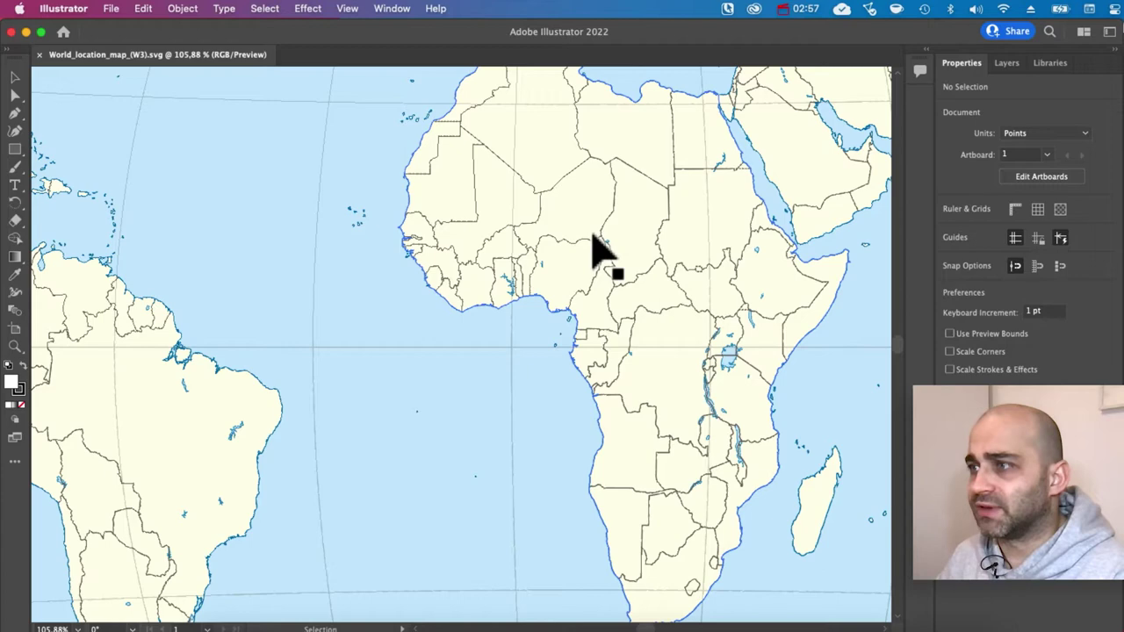
Bring up the world map's layer structure and expand Layer 1 to list its sublayers
{"action": "key", "text": "space"}
{"action": "left_click_drag", "start_coordinate": [597, 251], "coordinate": [525, 315]}
{"action": "scroll", "coordinate": [561, 333], "scroll_direction": "down", "scroll_amount": 5}
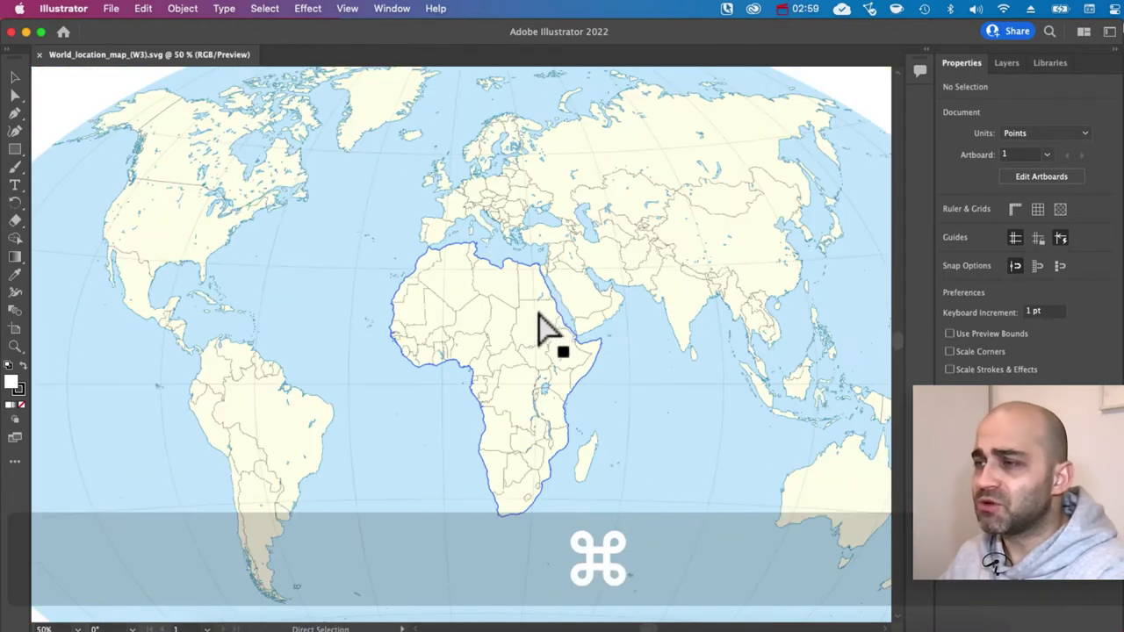
{"action": "scroll", "coordinate": [540, 281], "scroll_direction": "down", "scroll_amount": 3}
{"action": "key", "text": "space"}
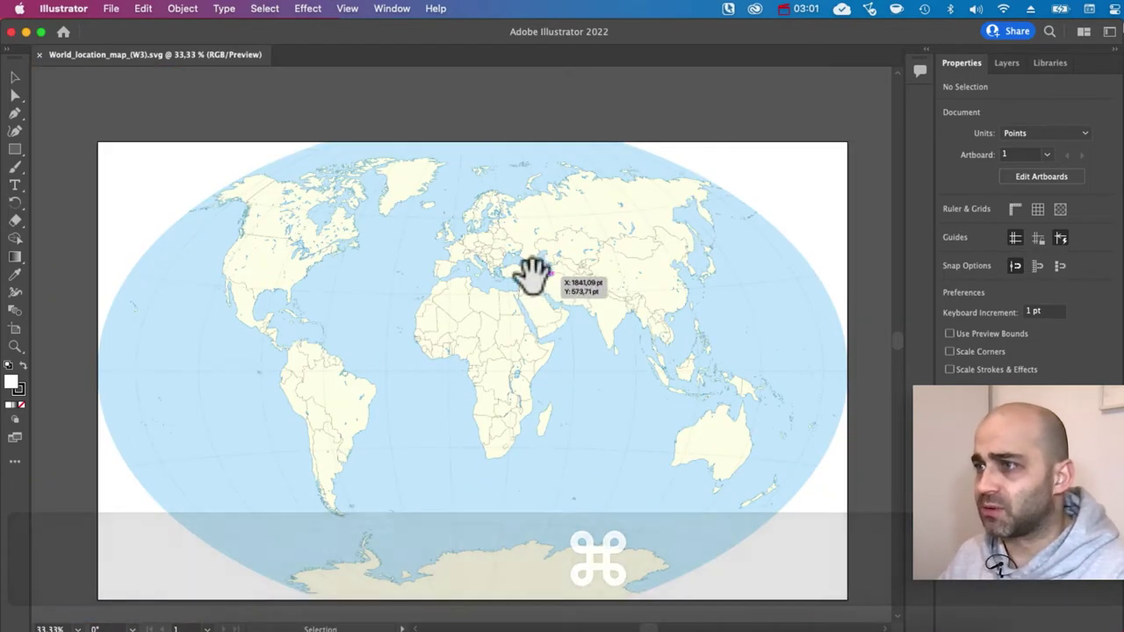
{"action": "mouse_move", "coordinate": [535, 272]}
{"action": "left_mouse_down"}
{"action": "mouse_move", "coordinate": [499, 211]}
{"action": "mouse_move", "coordinate": [540, 250]}
{"action": "left_mouse_up"}
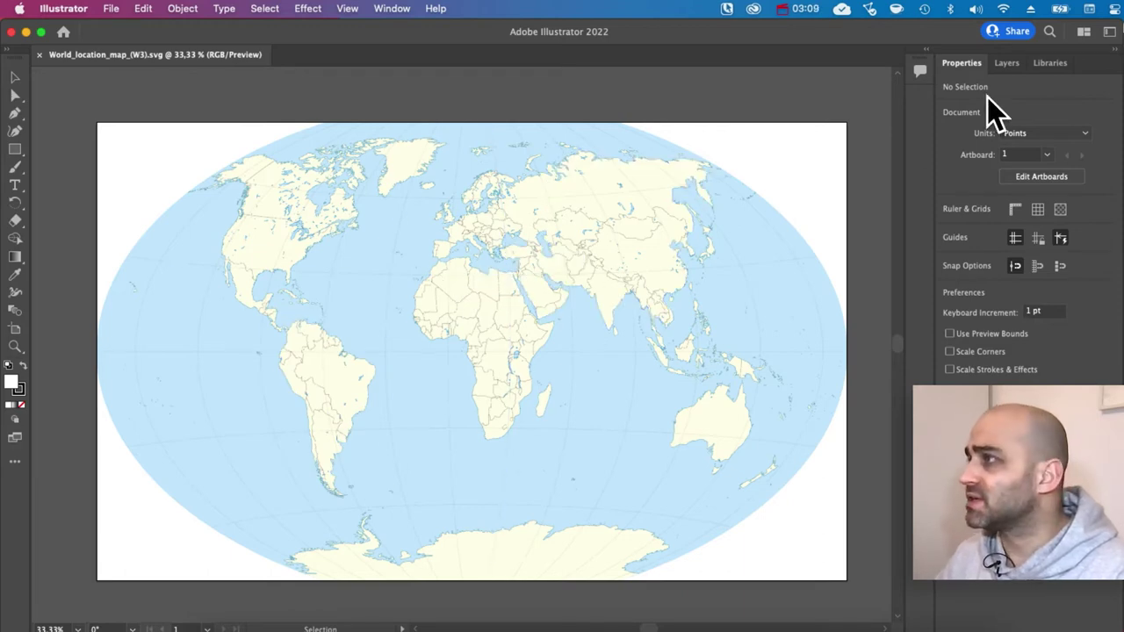
{"action": "left_click", "coordinate": [1007, 64]}
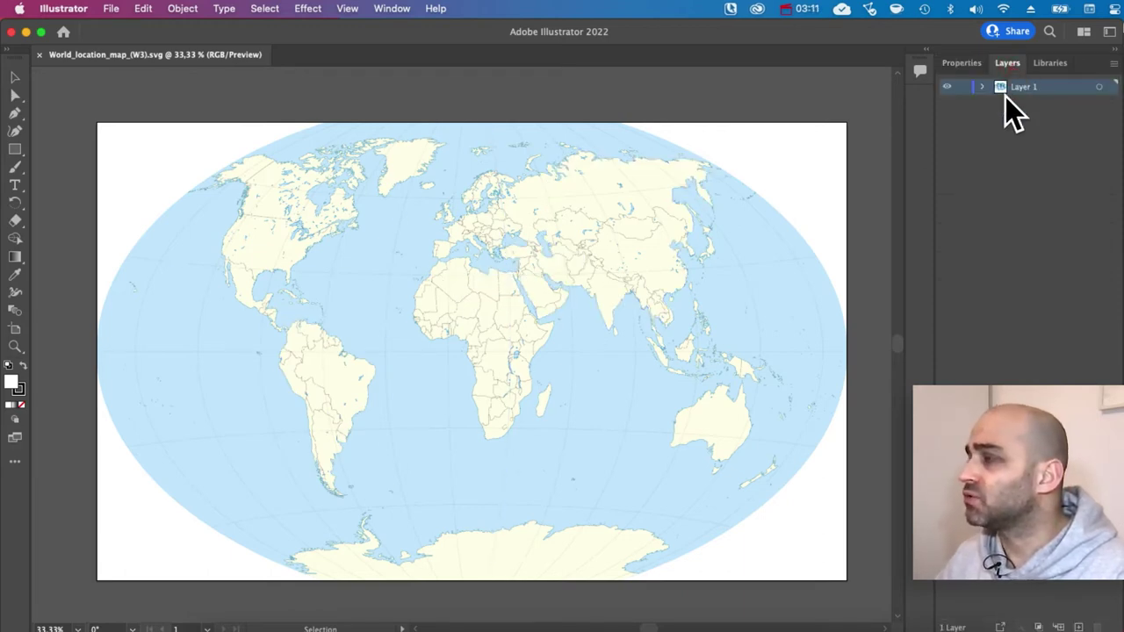
{"action": "left_click", "coordinate": [396, 9]}
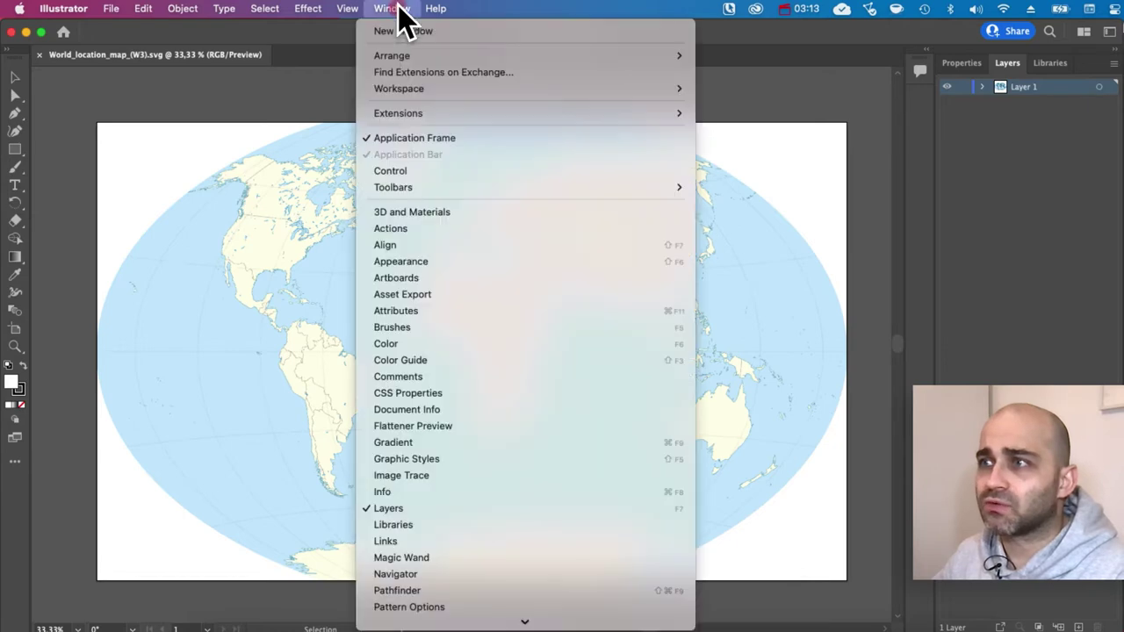
{"action": "left_click", "coordinate": [414, 507]}
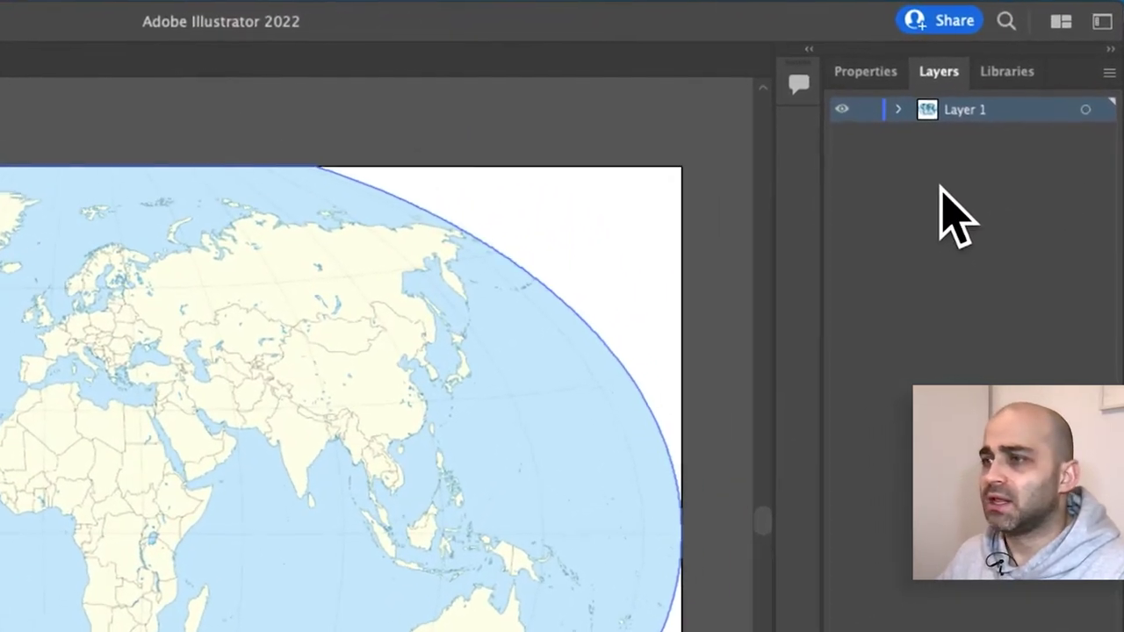
{"action": "left_click", "coordinate": [219, 416]}
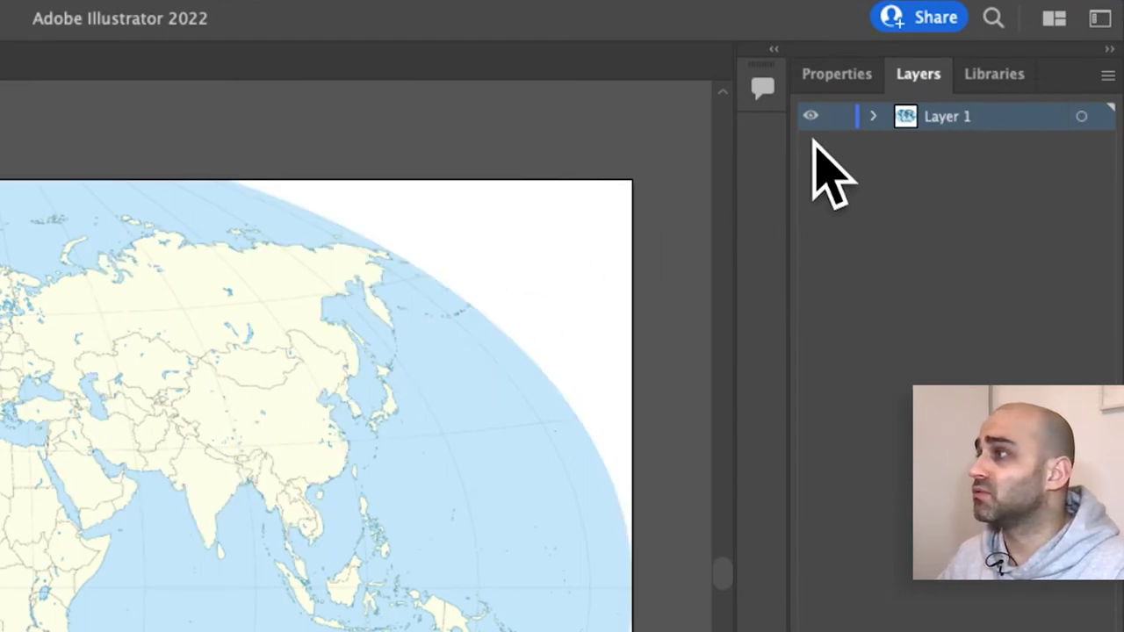
{"action": "left_click", "coordinate": [875, 115]}
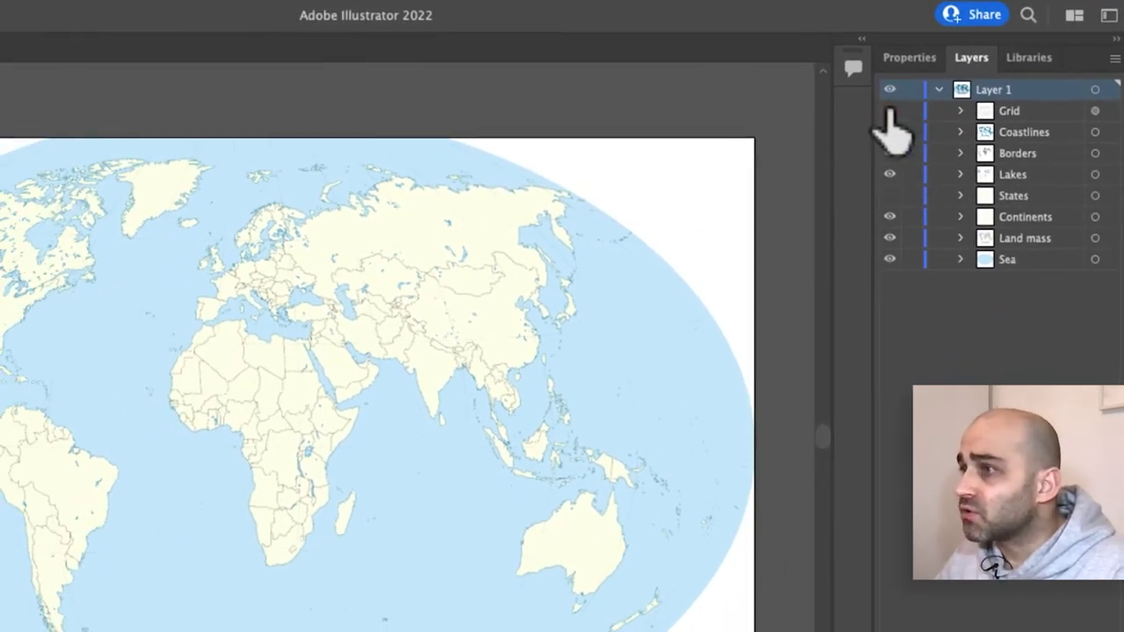
Identify the Grid sublayer on the map by toggling its visibility, and delete it
{"action": "left_click_drag", "start_coordinate": [888, 113], "coordinate": [889, 153]}
{"action": "key", "text": "super+plus"}
{"action": "key", "text": "super+plus"}
{"action": "key", "text": "super+plus"}
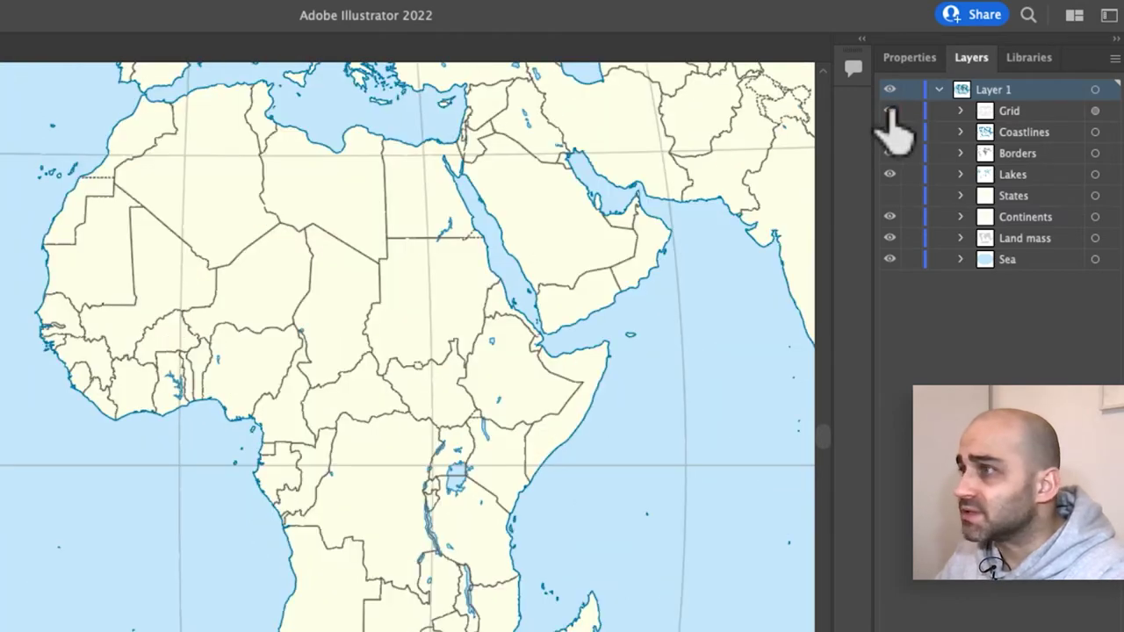
{"action": "key", "text": "super+minus"}
{"action": "key", "text": "super+minus"}
{"action": "key", "text": "super+minus"}
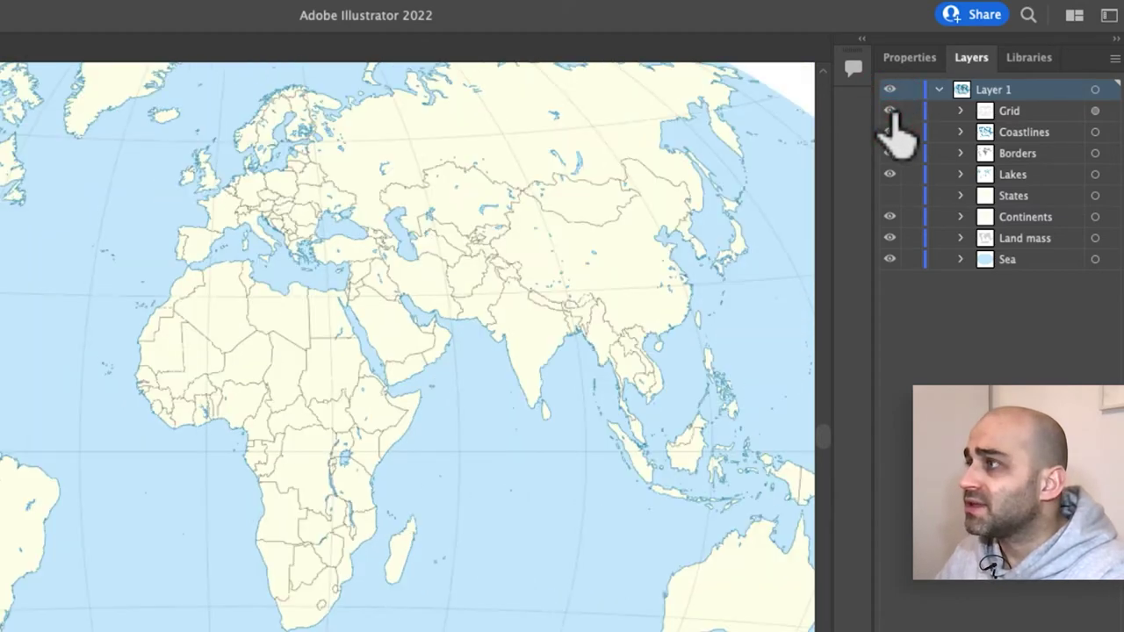
{"action": "key", "text": "super+minus"}
{"action": "key", "text": "super+plus"}
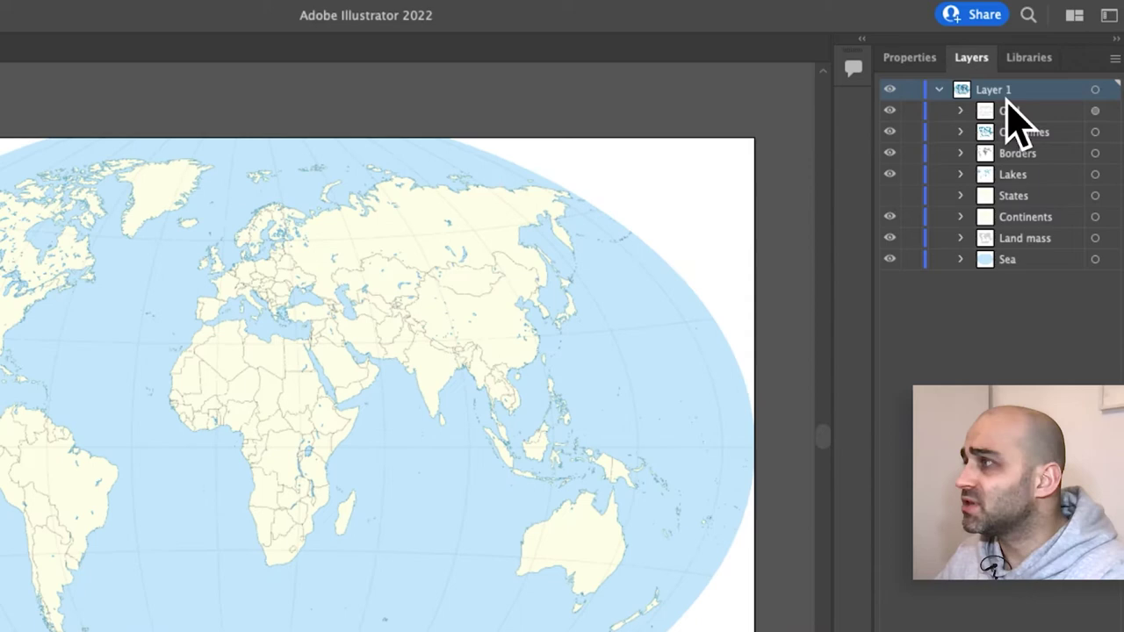
{"action": "left_click", "coordinate": [1095, 112]}
{"action": "key", "text": "Delete"}
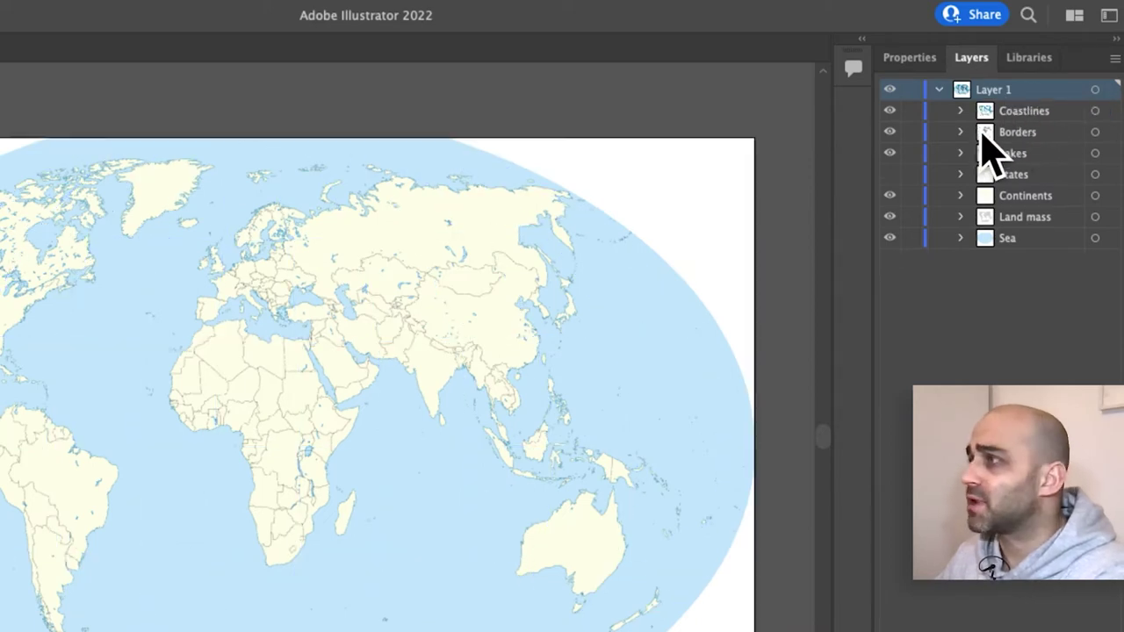
Toggle the Coastlines sublayer's visibility to check its content, and delete it from Layer 1
{"action": "left_click", "coordinate": [890, 112]}
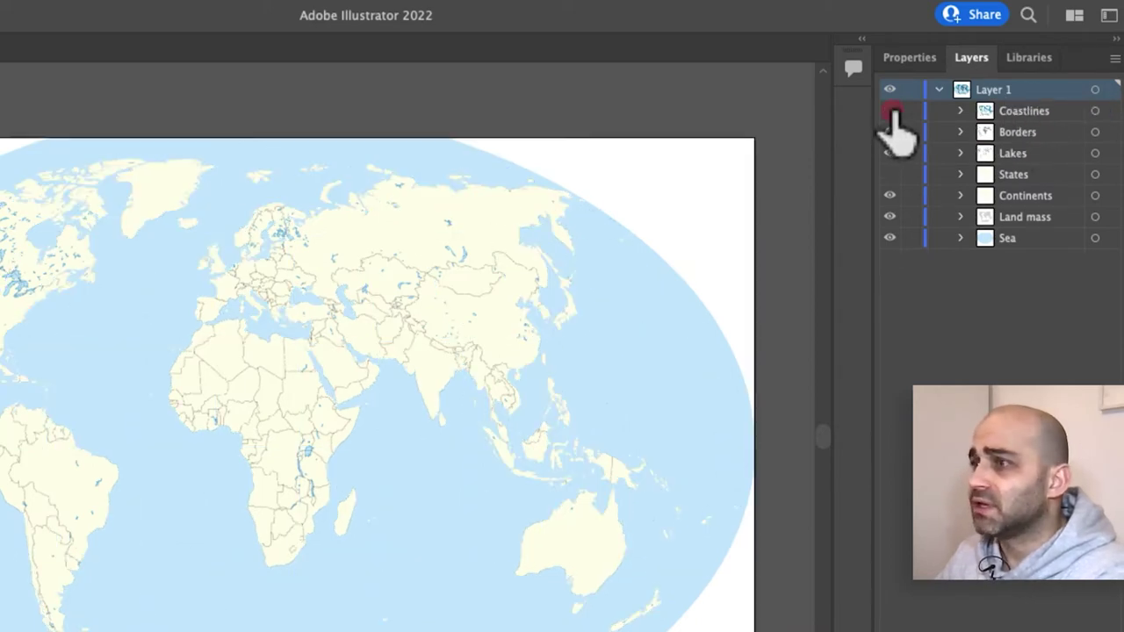
{"action": "left_click", "coordinate": [891, 112]}
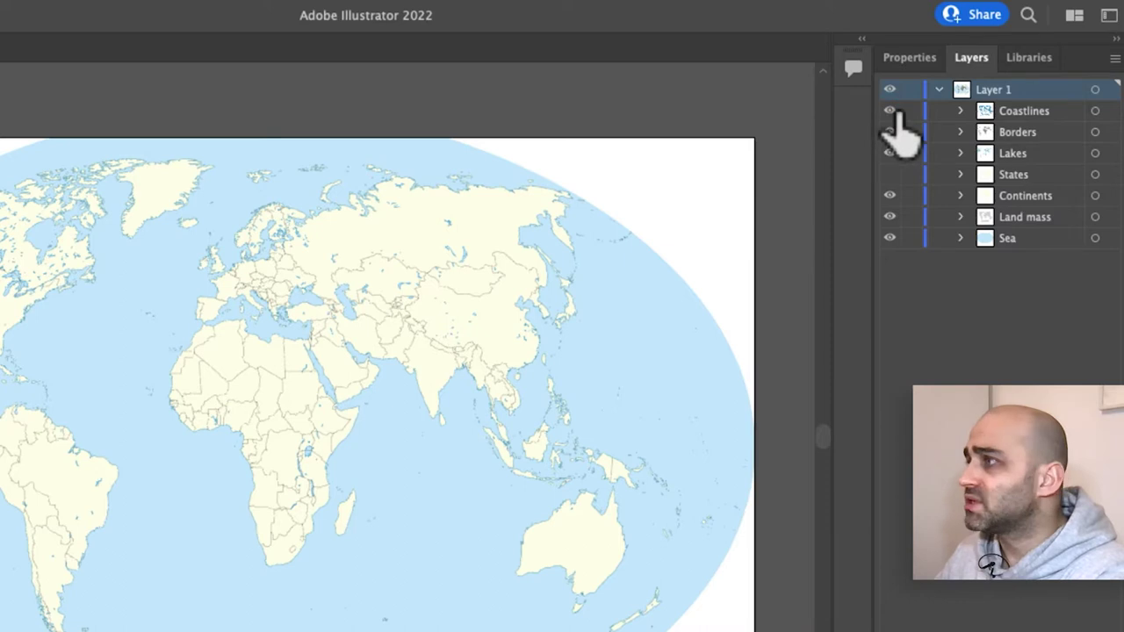
{"action": "left_click", "coordinate": [1095, 112]}
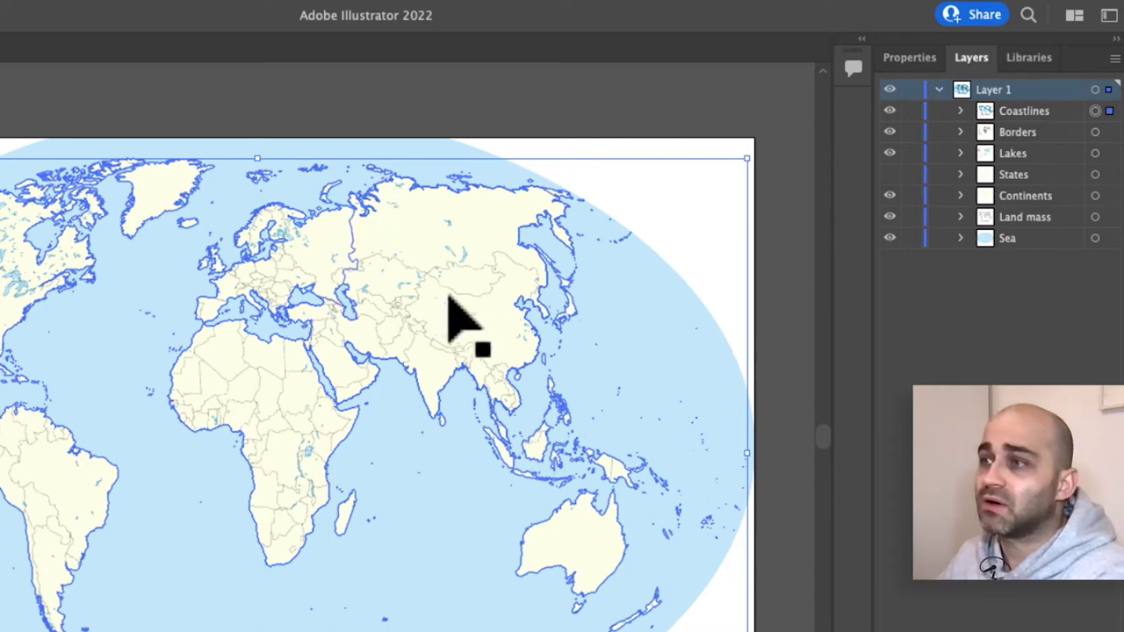
{"action": "key", "text": "Delete"}
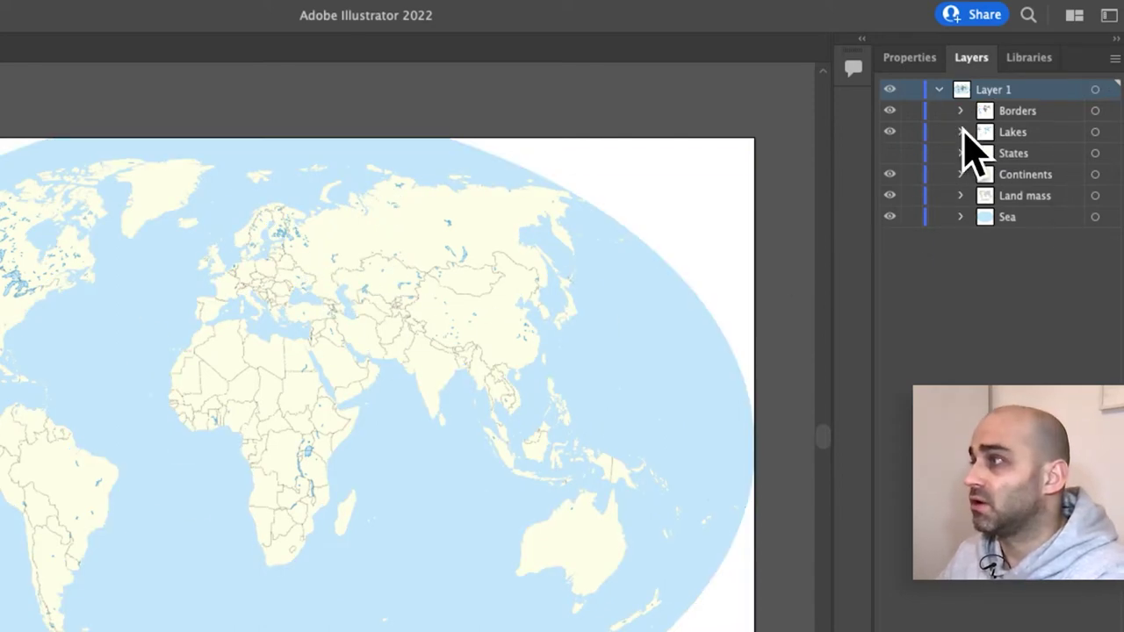
Toggle the Borders sublayer's visibility to examine the country outlines around Europe, Africa and Asia
{"action": "left_click", "coordinate": [889, 111]}
{"action": "left_click", "coordinate": [889, 110]}
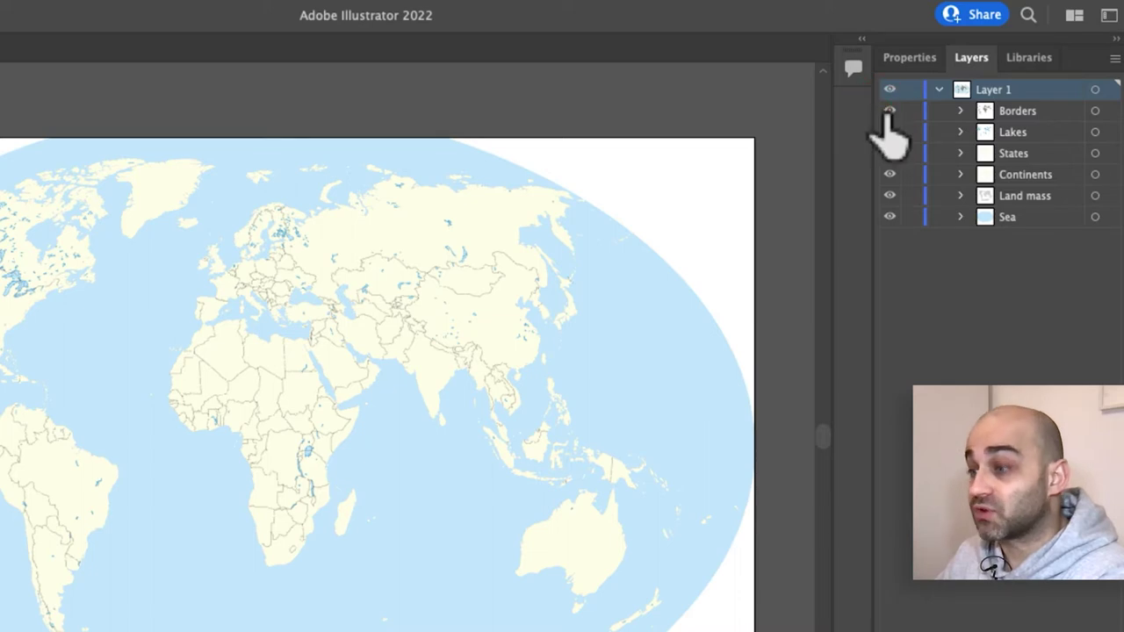
{"action": "scroll", "coordinate": [562, 226], "scroll_direction": "up", "scroll_amount": 3}
{"action": "scroll", "coordinate": [334, 206], "scroll_direction": "up", "scroll_amount": 2}
{"action": "left_click_drag", "start_coordinate": [334, 206], "coordinate": [357, 272]}
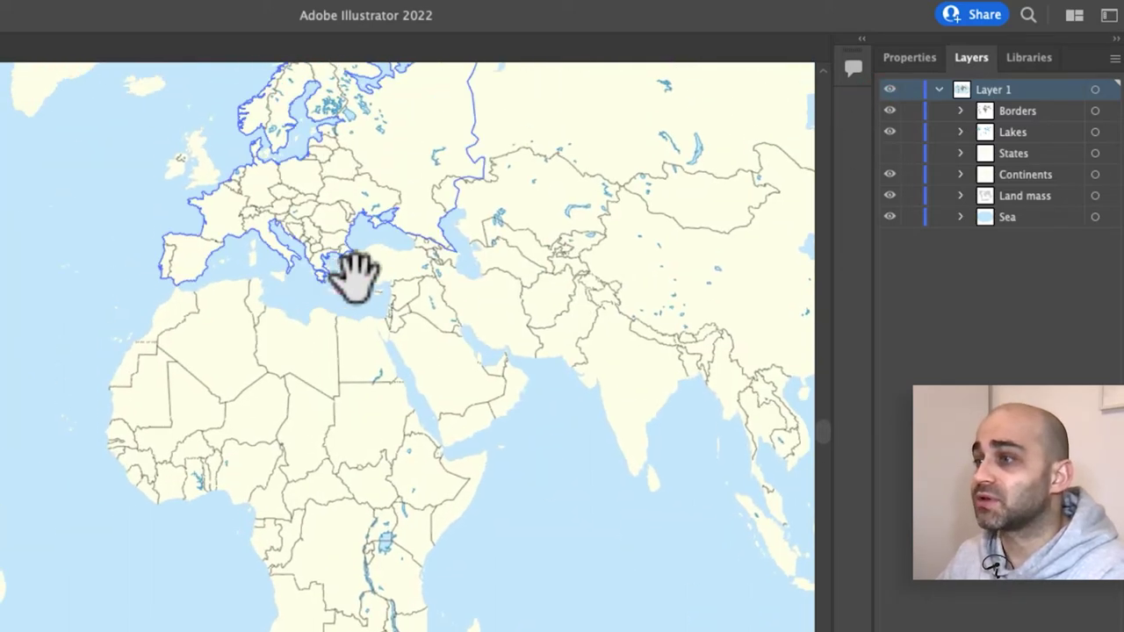
Check which shapes belong to the Lakes sublayer and delete all of its artwork
{"action": "left_click", "coordinate": [889, 153]}
{"action": "left_click", "coordinate": [889, 132]}
{"action": "left_click", "coordinate": [890, 132]}
{"action": "left_click", "coordinate": [1095, 131]}
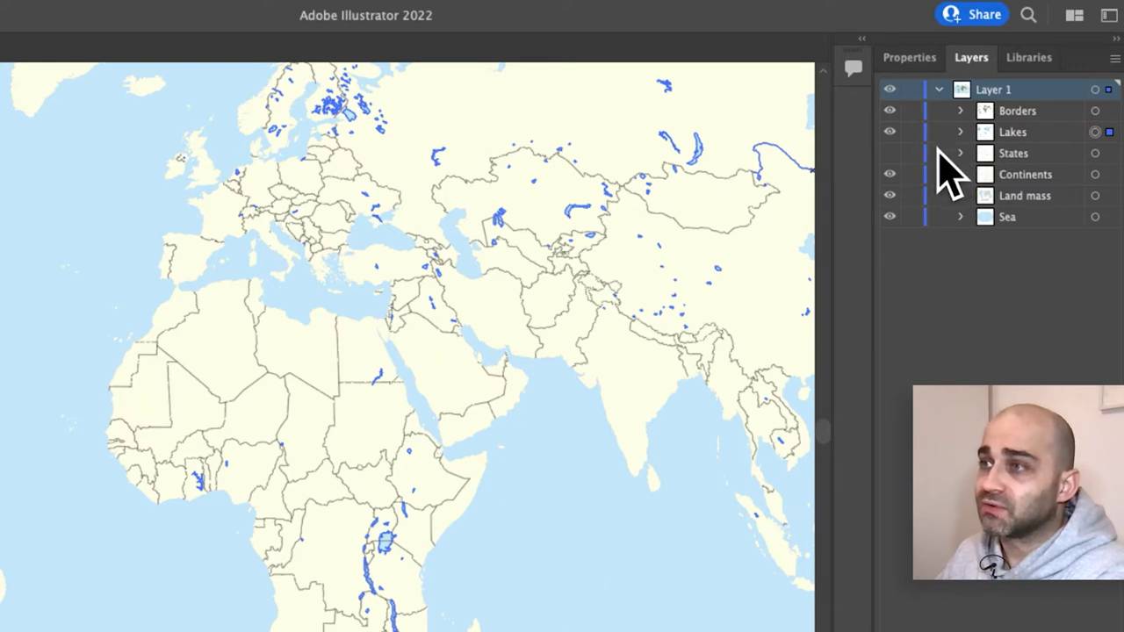
{"action": "key", "text": "Delete"}
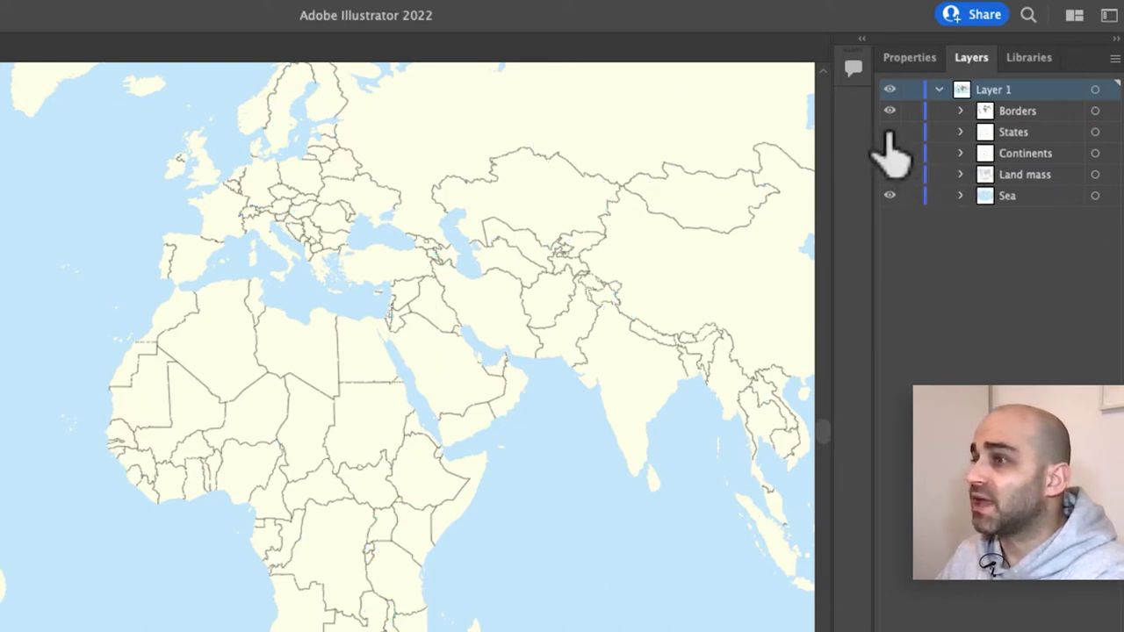
Expand the States sublayer to list its continent groups, and make the sublayer visible
{"action": "left_click", "coordinate": [891, 132]}
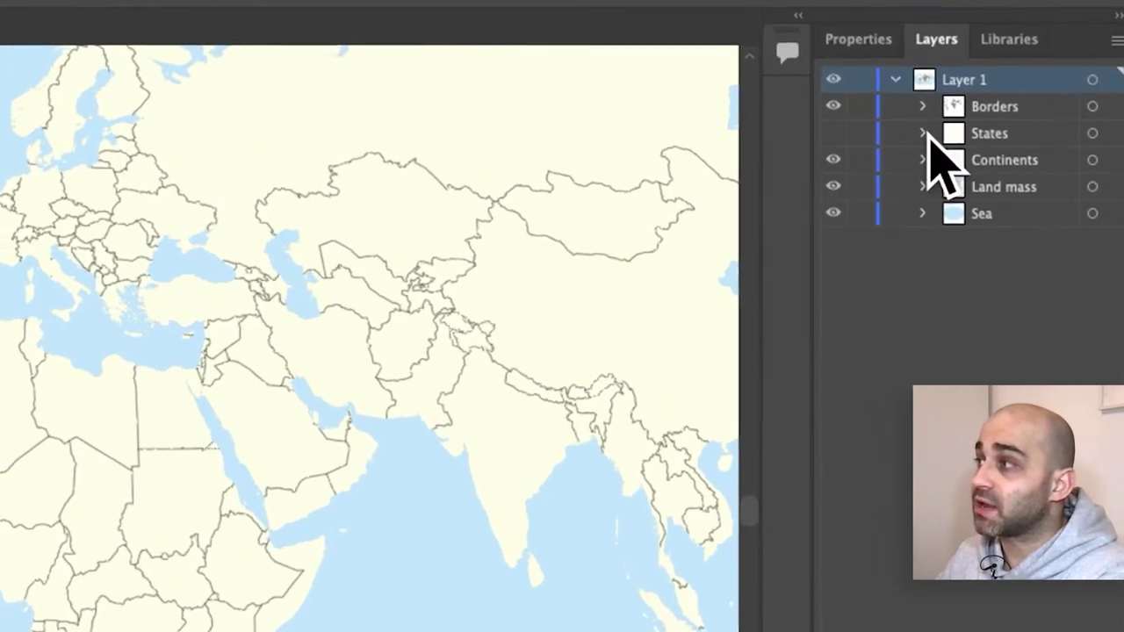
{"action": "left_click", "coordinate": [921, 134]}
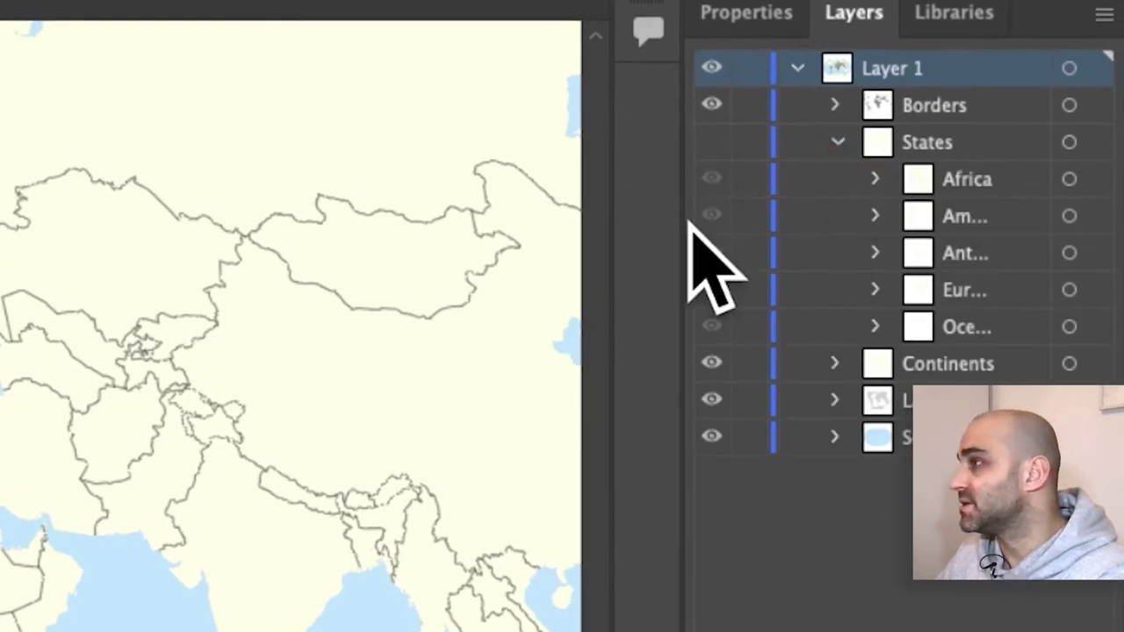
{"action": "left_click_drag", "start_coordinate": [683, 258], "coordinate": [619, 245]}
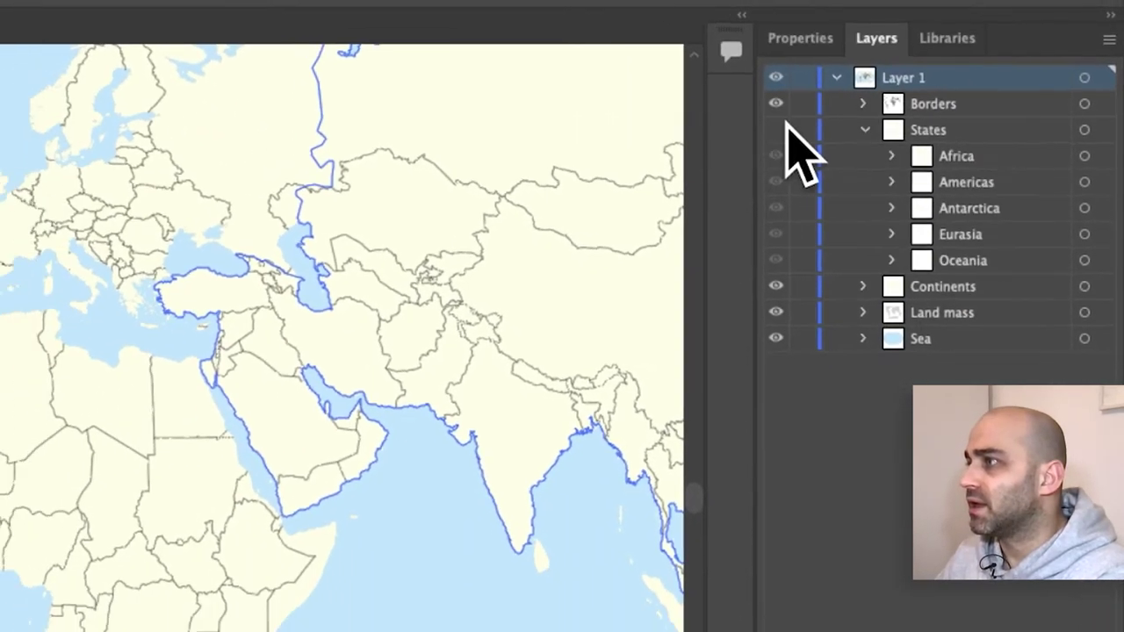
{"action": "left_click", "coordinate": [645, 140]}
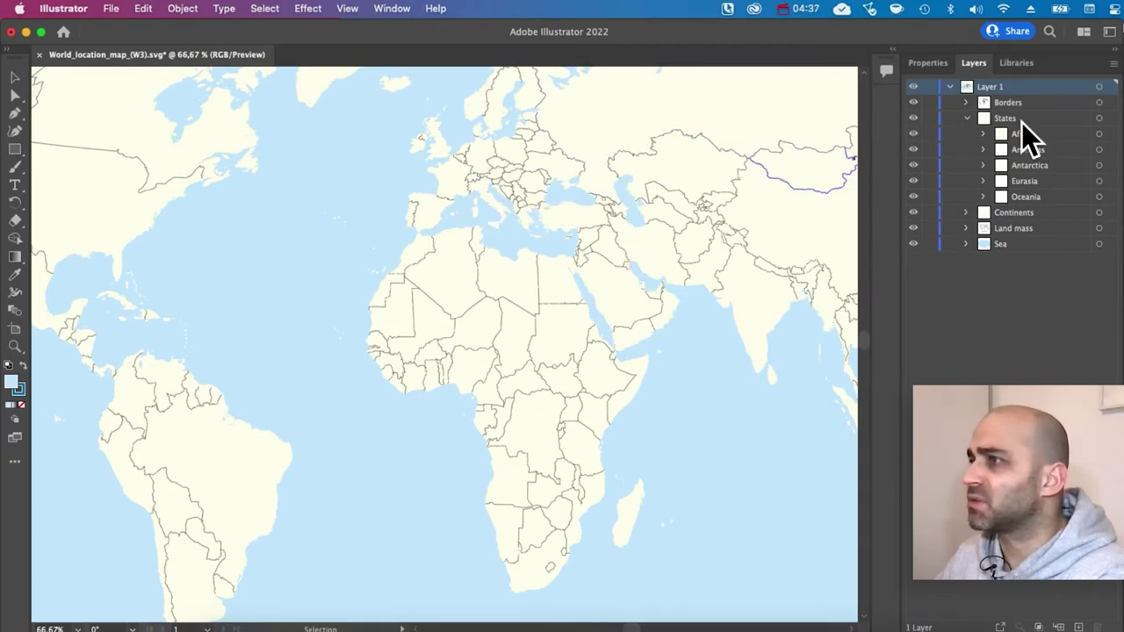
Fill all artwork in the States sublayer with bright magenta EF16EF
{"action": "left_click", "coordinate": [1102, 118]}
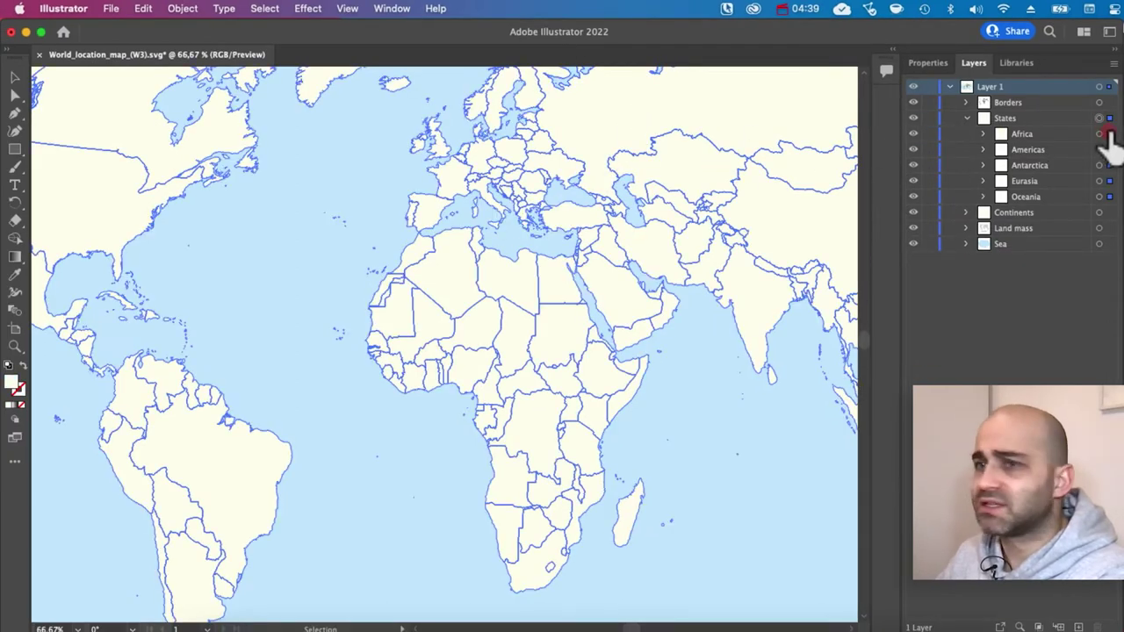
{"action": "double_click", "coordinate": [13, 383]}
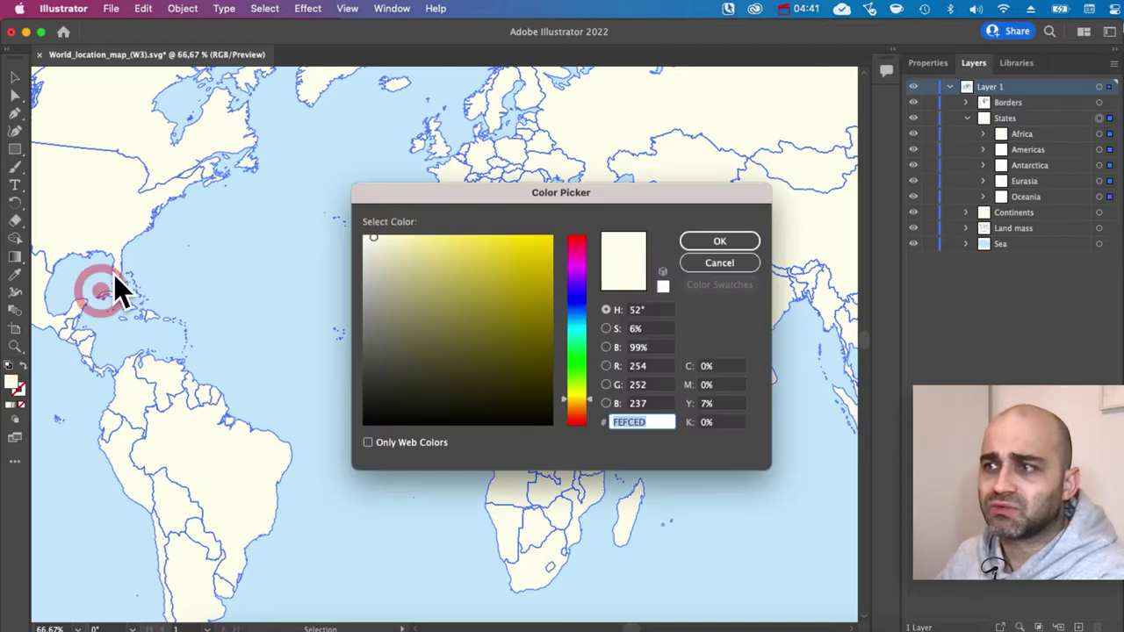
{"action": "left_click", "coordinate": [581, 264]}
{"action": "left_click_drag", "start_coordinate": [373, 237], "coordinate": [370, 239]}
{"action": "left_click", "coordinate": [696, 237]}
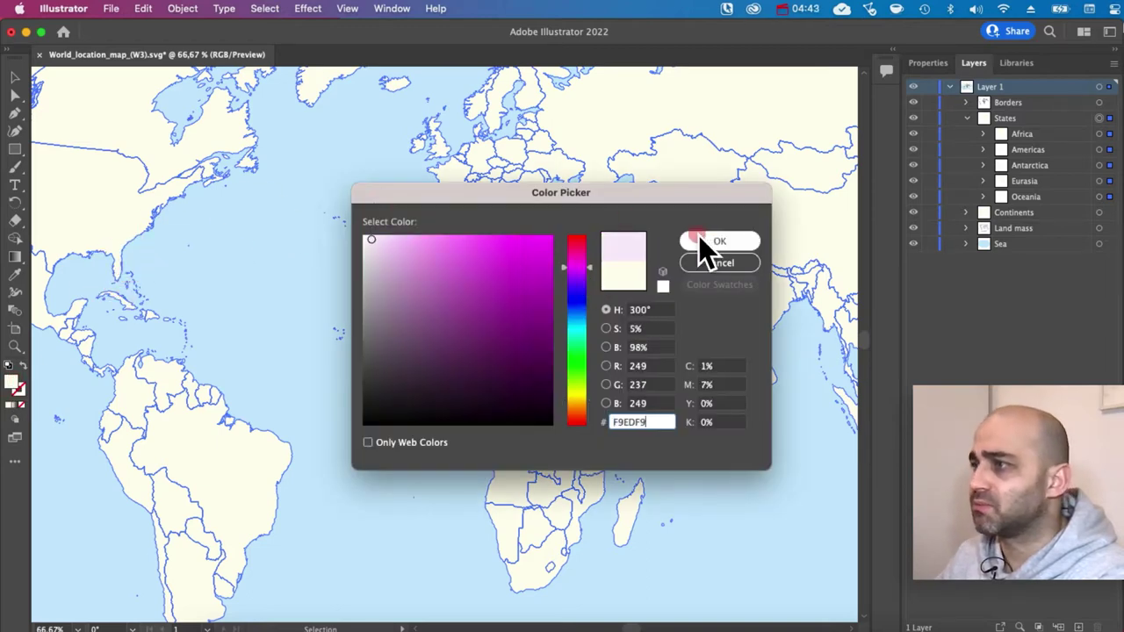
{"action": "left_click", "coordinate": [528, 255]}
{"action": "left_click", "coordinate": [716, 241]}
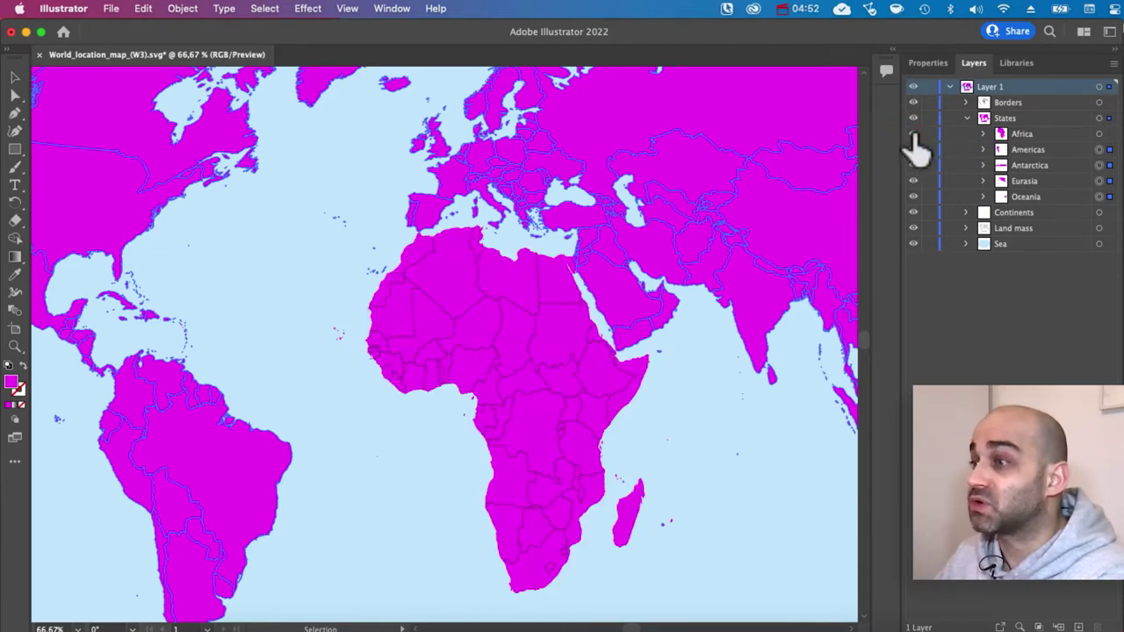
Toggle the Africa group's visibility to check its country shapes, and hide the whole States sublayer
{"action": "left_click", "coordinate": [913, 134]}
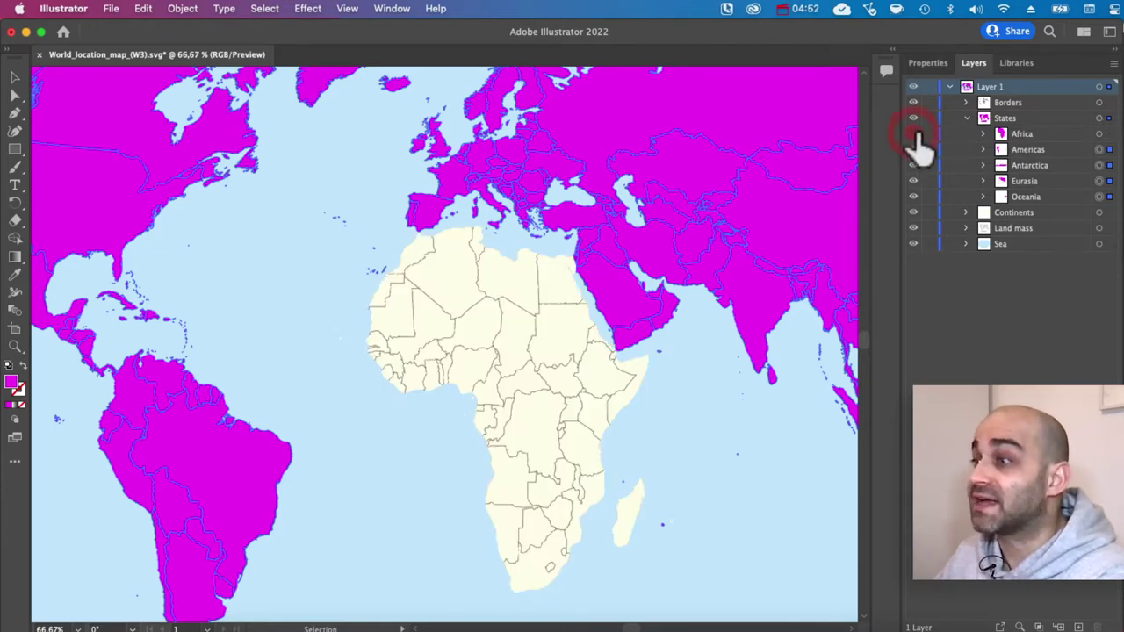
{"action": "left_click", "coordinate": [913, 133]}
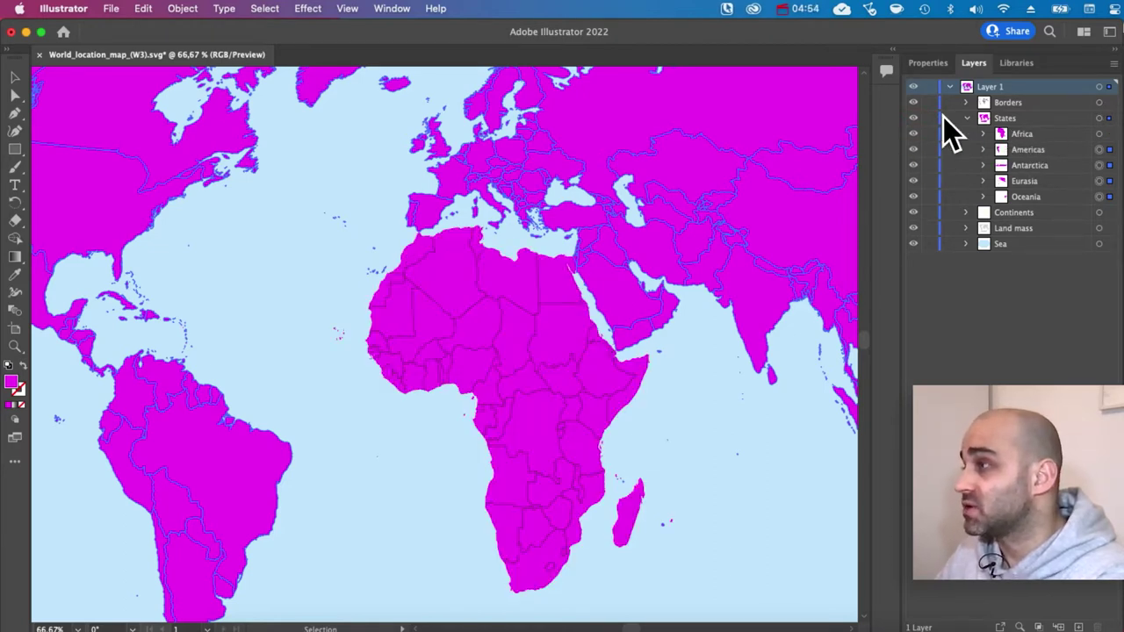
{"action": "left_click", "coordinate": [913, 119]}
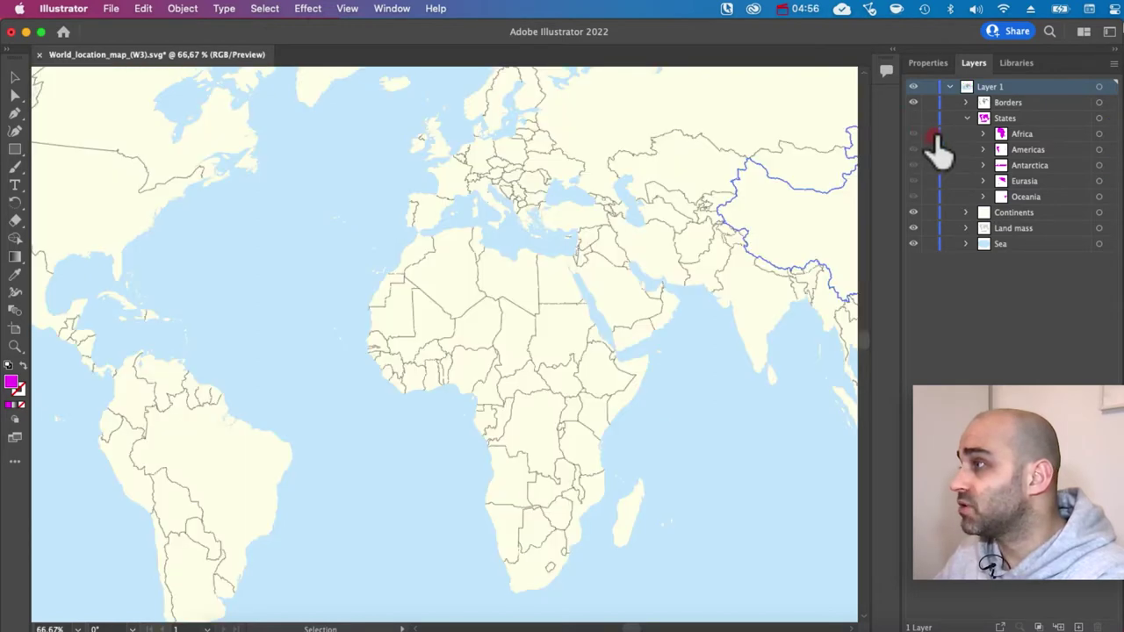
Move the France group out of Eurasia > Europe > European Union members to between Borders and States, and collapse States
{"action": "left_click", "coordinate": [984, 181]}
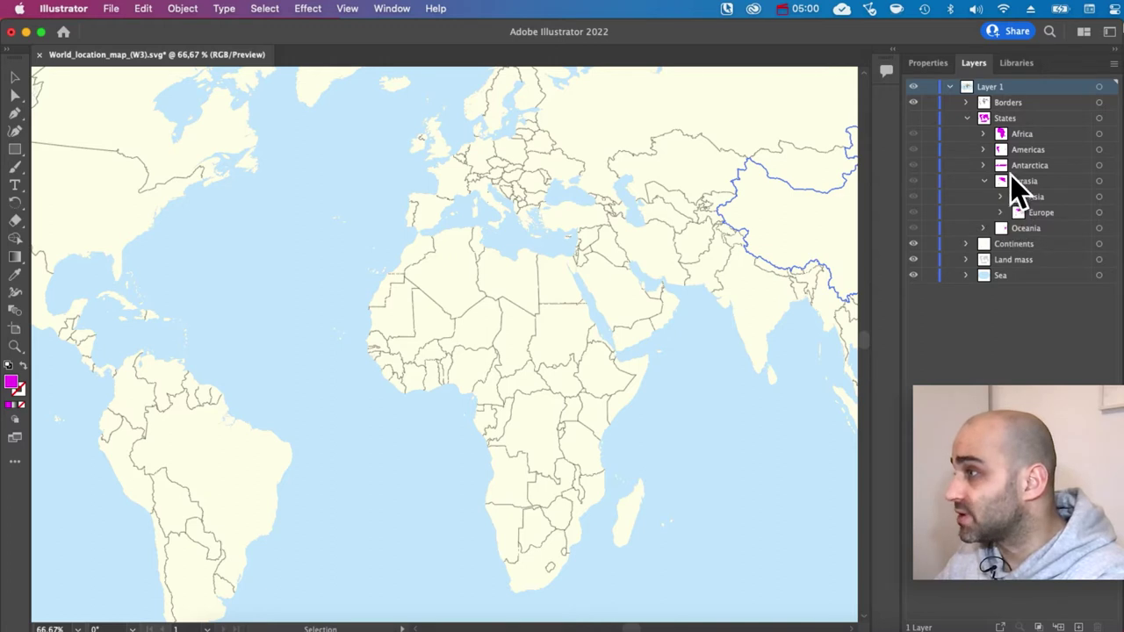
{"action": "left_click", "coordinate": [1000, 213]}
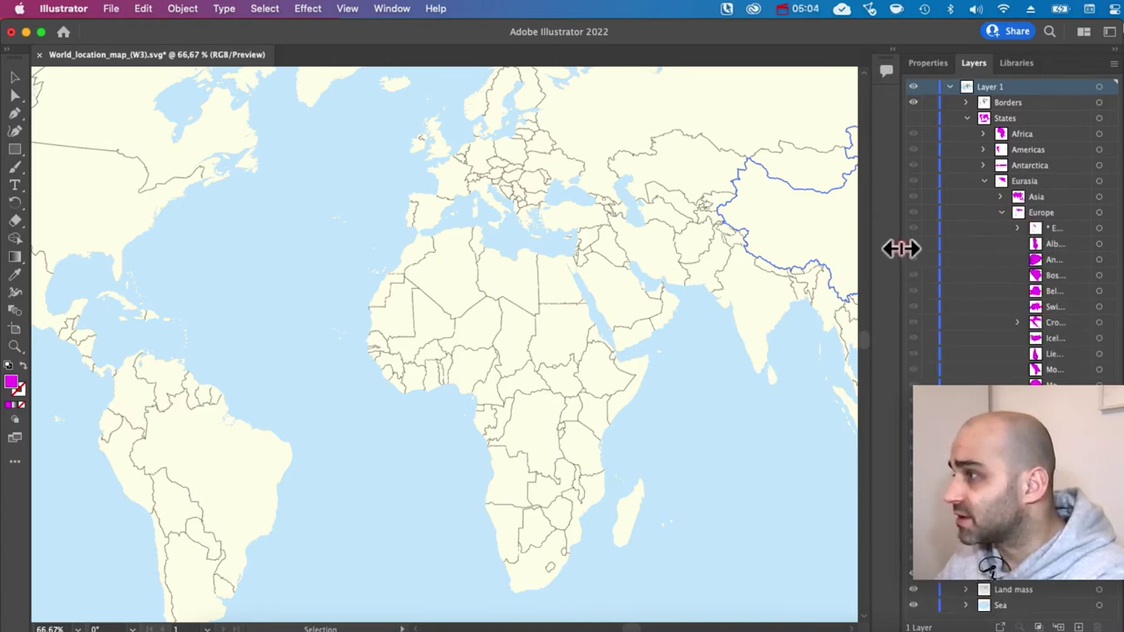
{"action": "left_click_drag", "start_coordinate": [898, 245], "coordinate": [800, 238]}
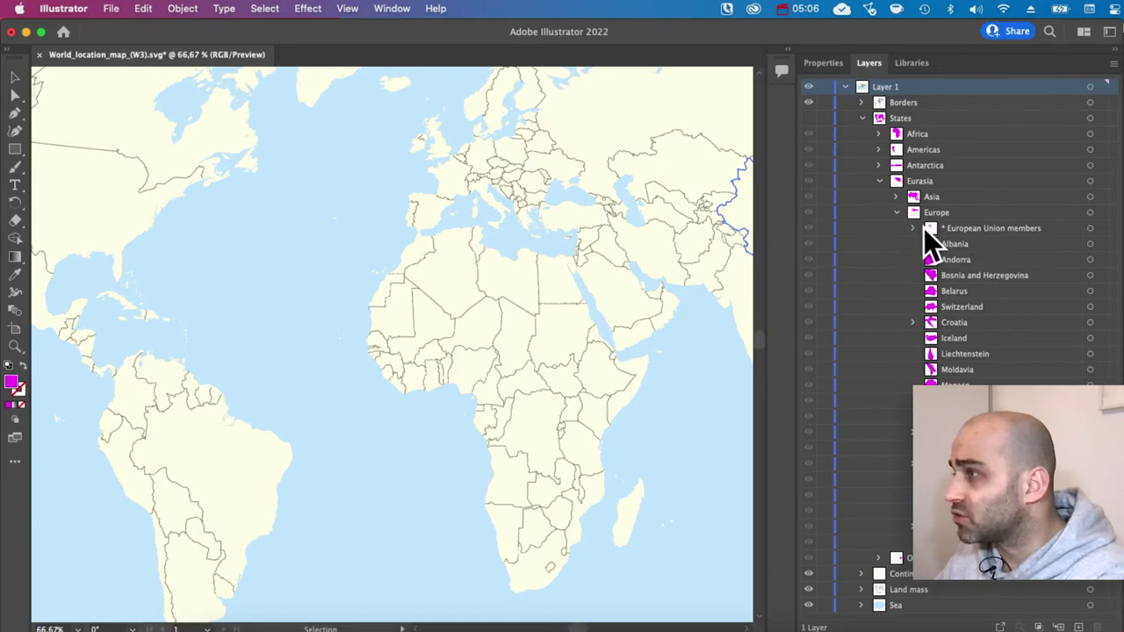
{"action": "left_click", "coordinate": [913, 228]}
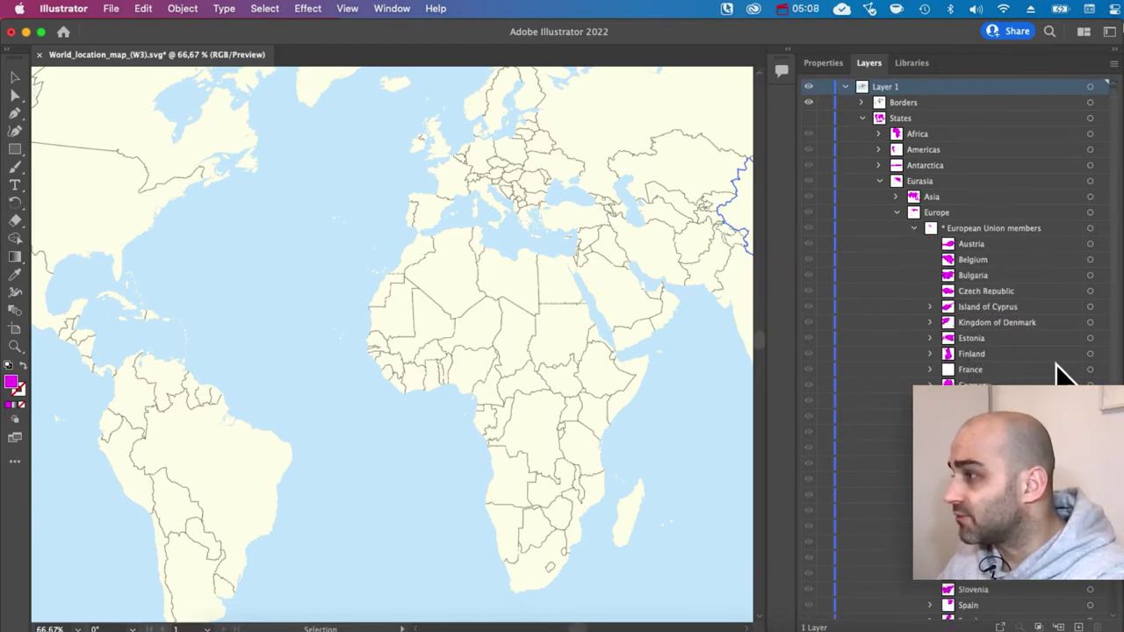
{"action": "double_click", "coordinate": [954, 370]}
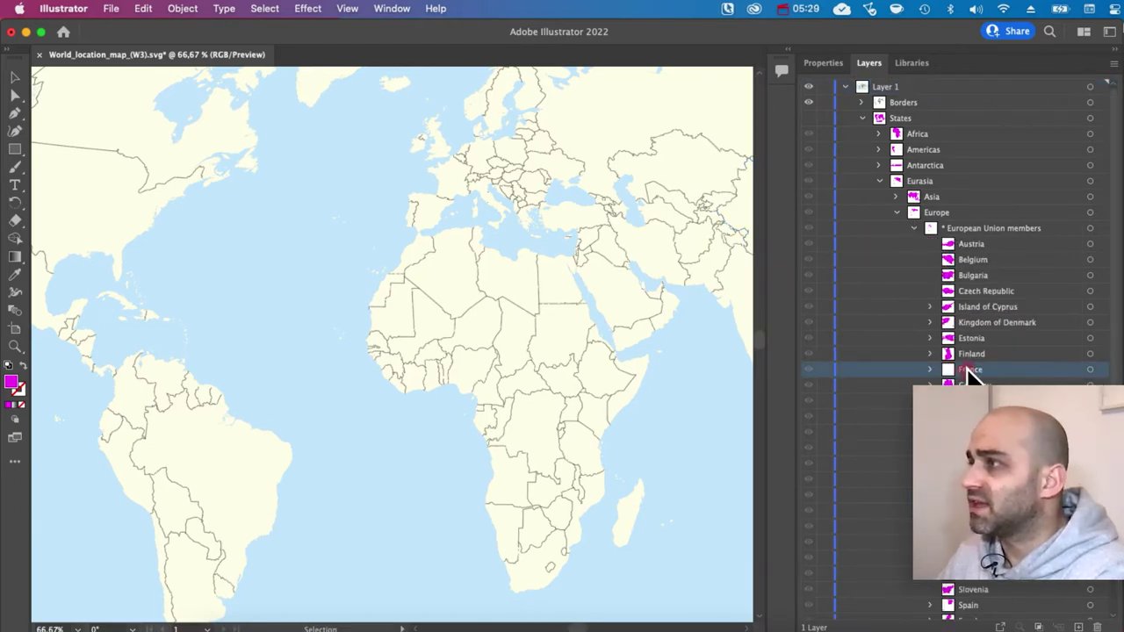
{"action": "left_click_drag", "start_coordinate": [967, 367], "coordinate": [935, 116]}
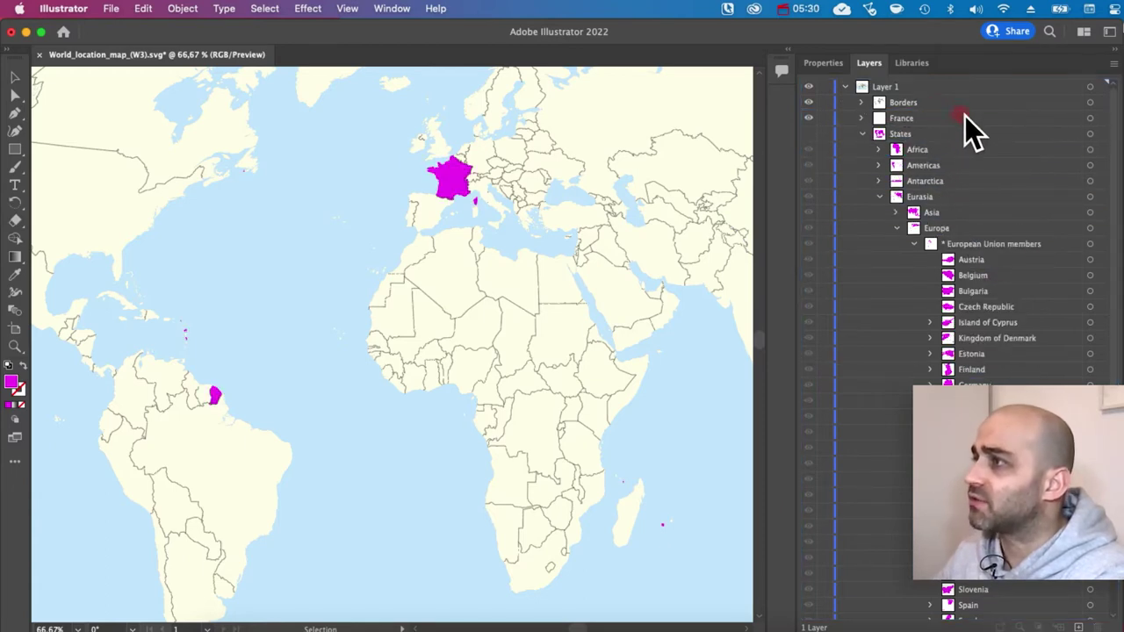
{"action": "left_click", "coordinate": [862, 133]}
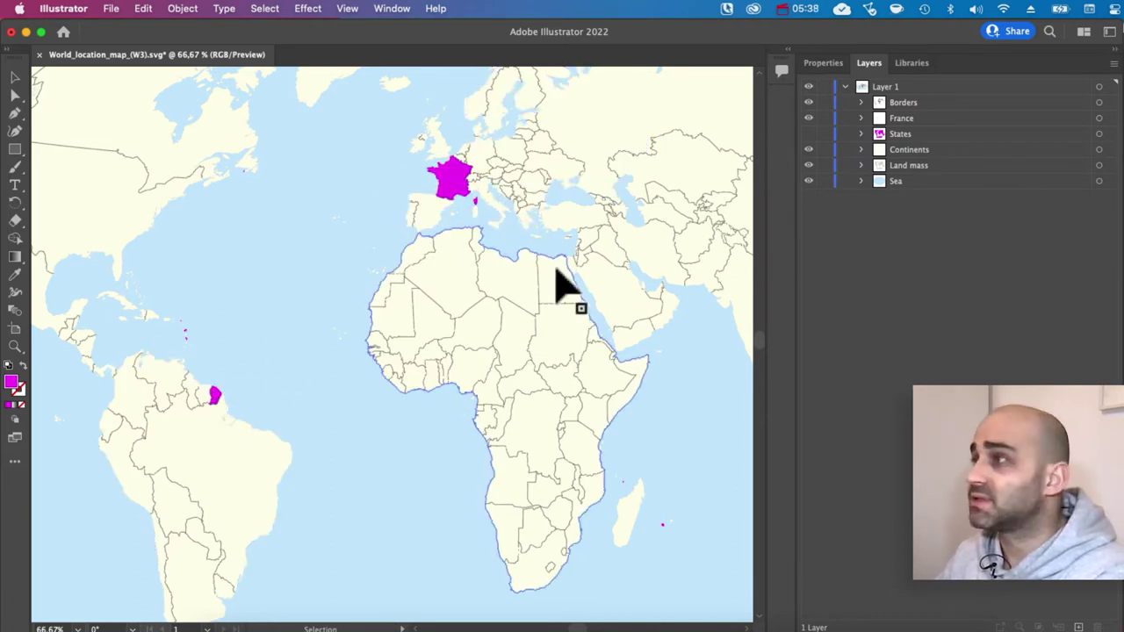
Move Mainland France out of the France group to just below Borders, and delete the remaining France group with its overseas territories
{"action": "left_click", "coordinate": [869, 126]}
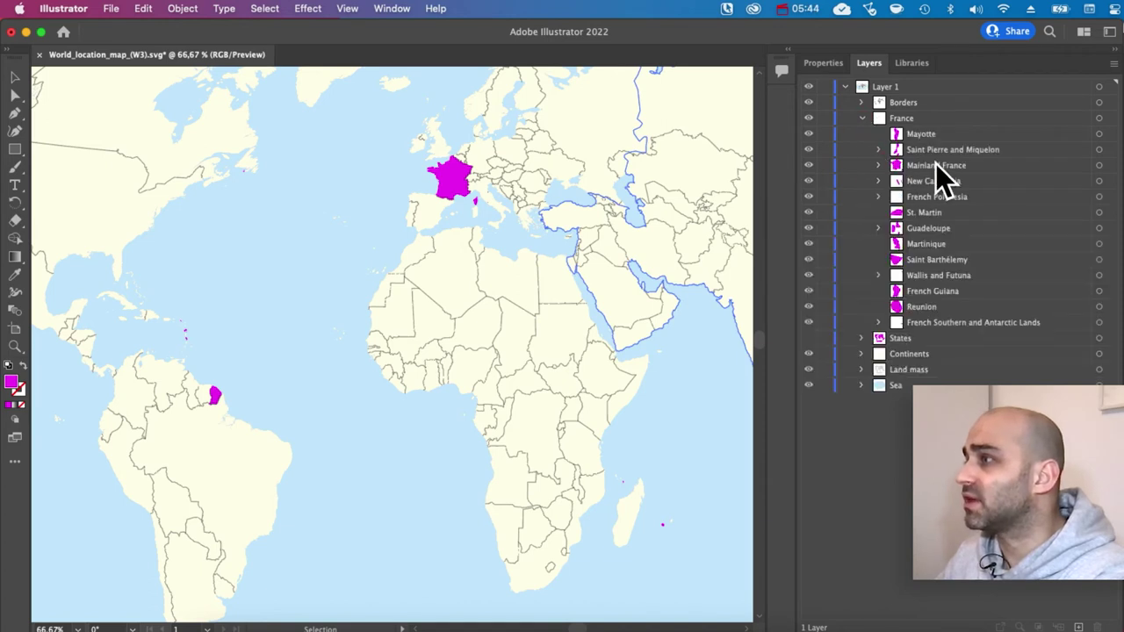
{"action": "left_click_drag", "start_coordinate": [955, 167], "coordinate": [906, 128]}
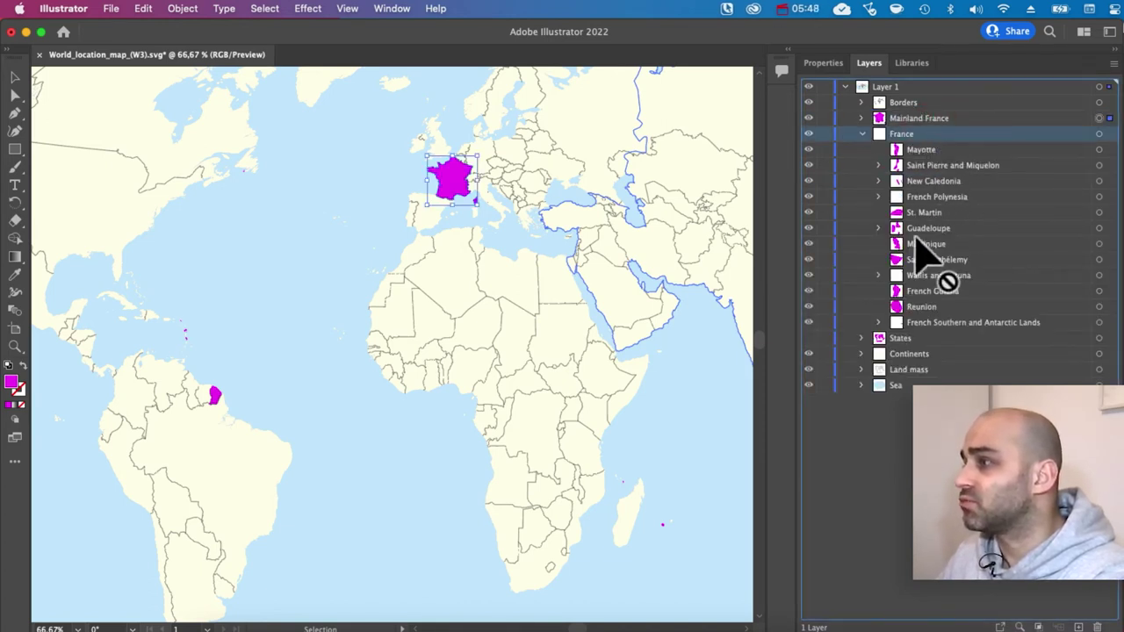
{"action": "left_click_drag", "start_coordinate": [906, 342], "coordinate": [910, 130]}
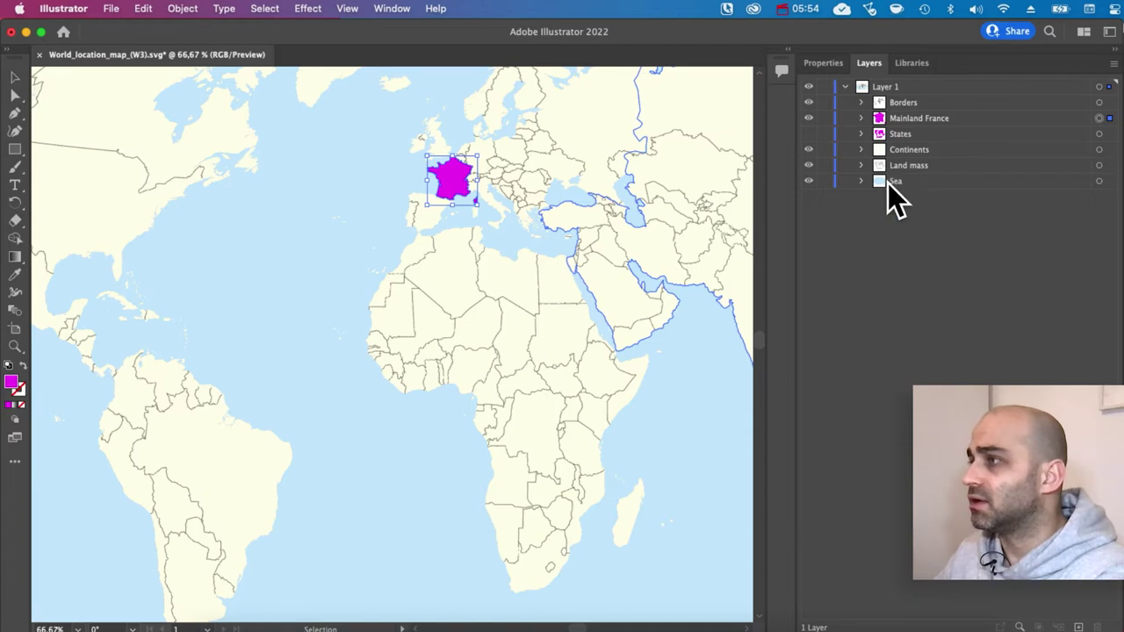
Check the Continents sublayer by toggling its visibility, delete the redundant Land mass sublayer, and check the Sea sublayer's content
{"action": "left_click", "coordinate": [809, 150]}
{"action": "left_click", "coordinate": [809, 150]}
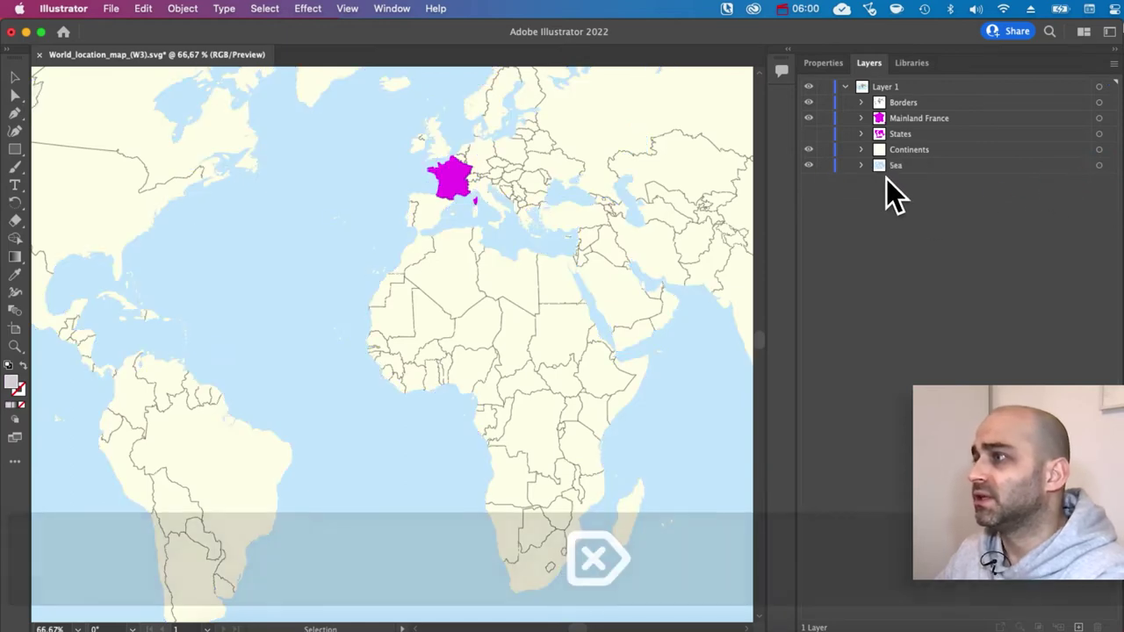
{"action": "left_click", "coordinate": [809, 165]}
{"action": "left_click", "coordinate": [808, 165]}
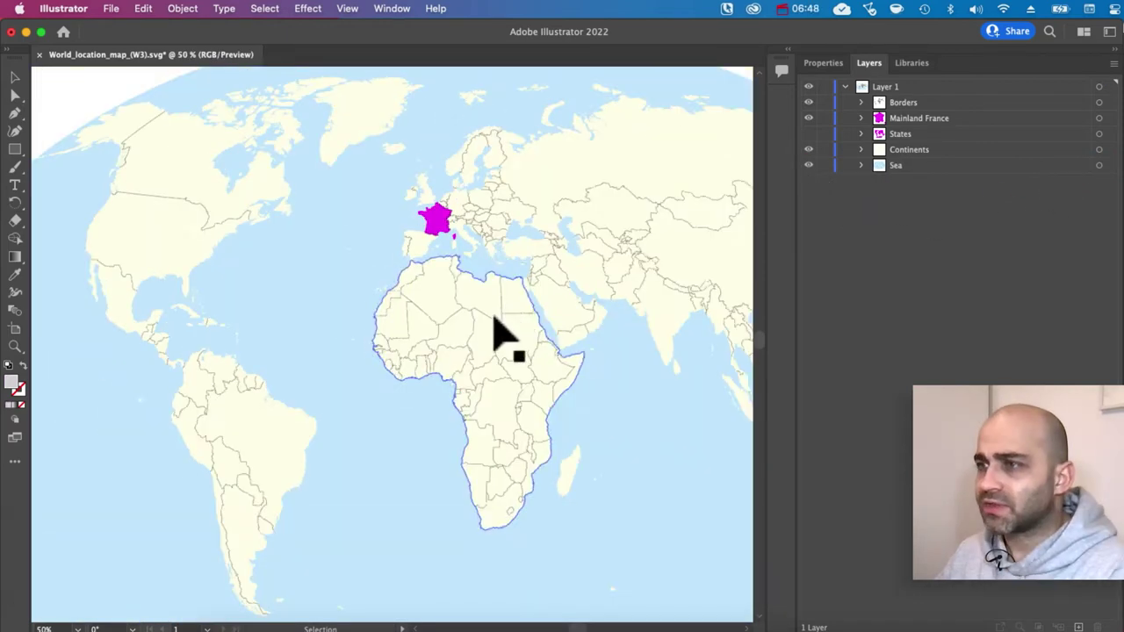
Show the whole world map, and compare it with the #04 Map Preview.mov reference in QuickTime Player before returning to Illustrator
{"action": "left_click_drag", "start_coordinate": [488, 312], "coordinate": [484, 289]}
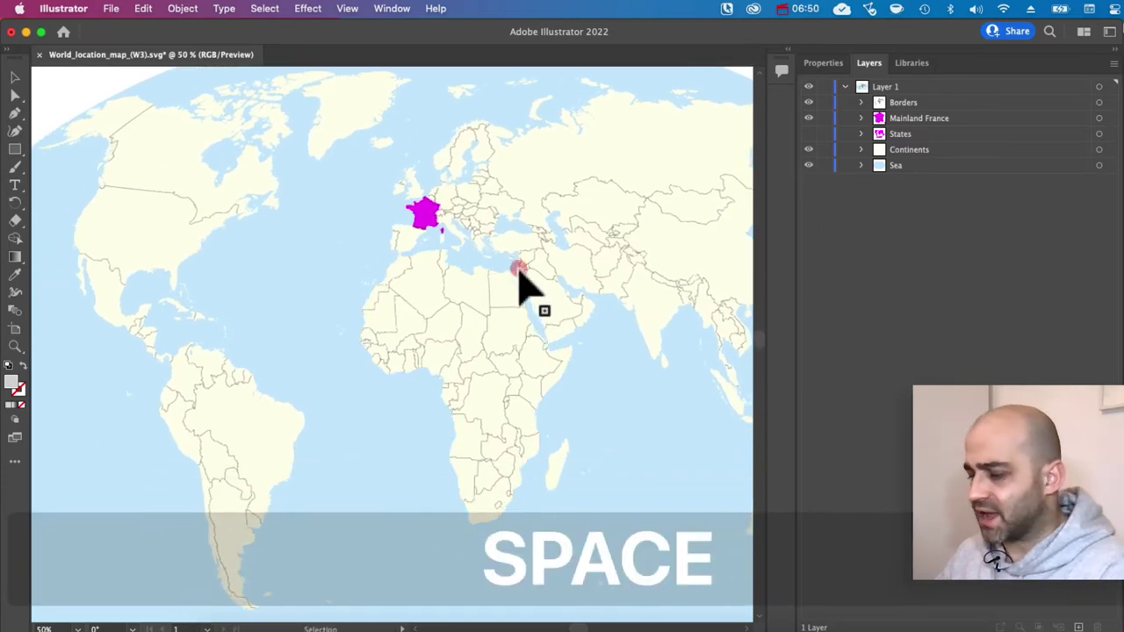
{"action": "key", "text": "super+minus"}
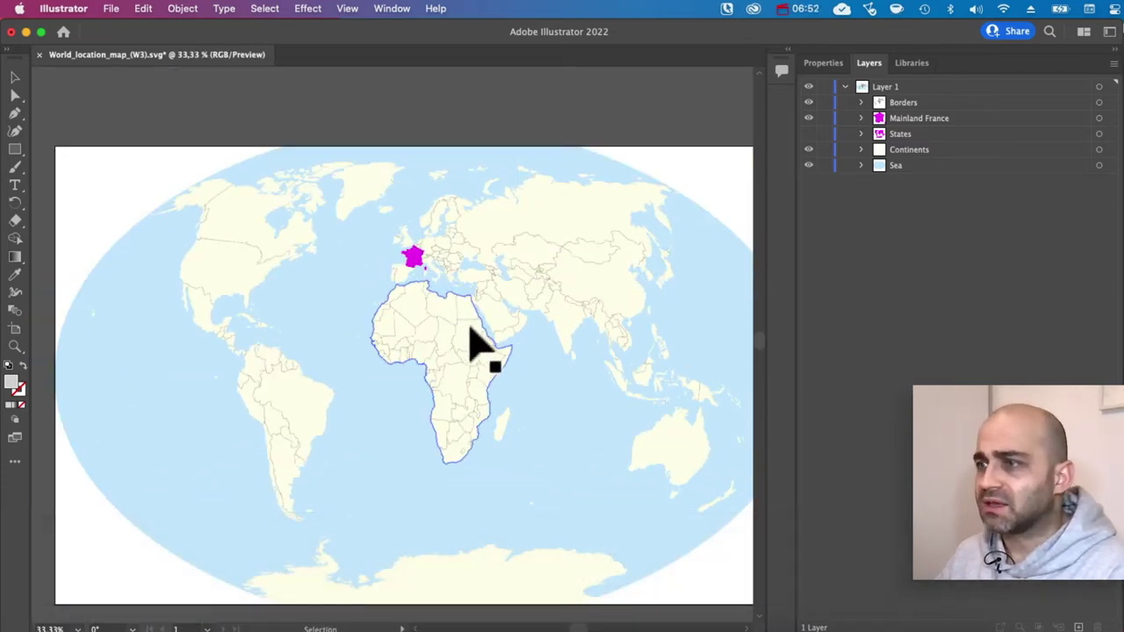
{"action": "key", "text": "super+Tab"}
{"action": "left_click", "coordinate": [598, 336]}
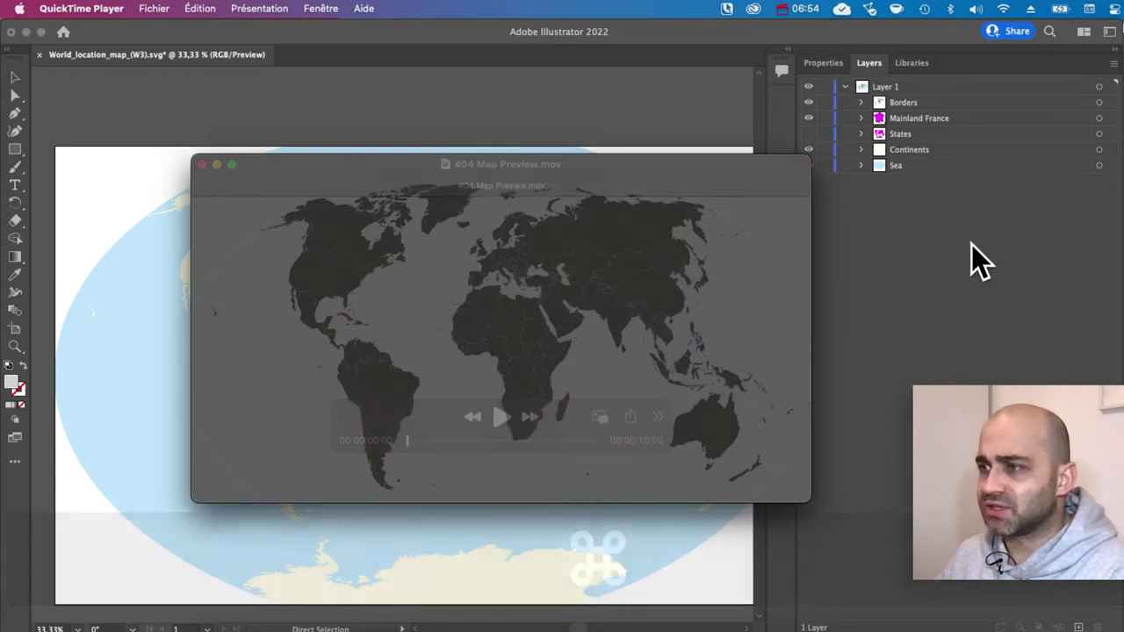
{"action": "key", "text": "super+Tab"}
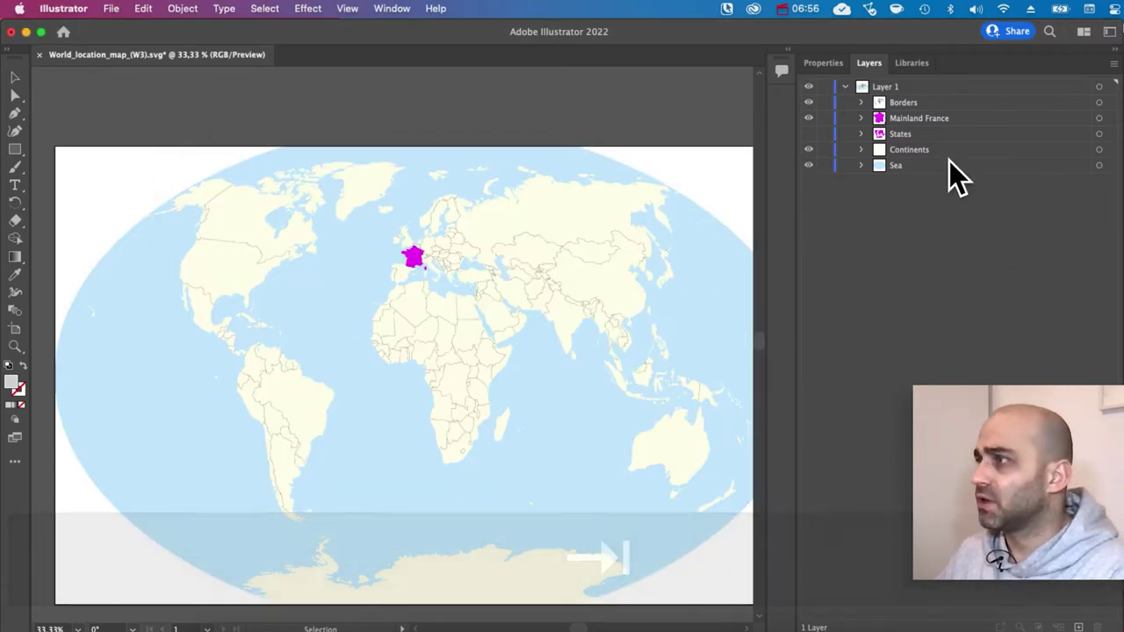
Fill the Continents sublayer's artwork with neutral grey 7A7A7A
{"action": "left_click", "coordinate": [1098, 150]}
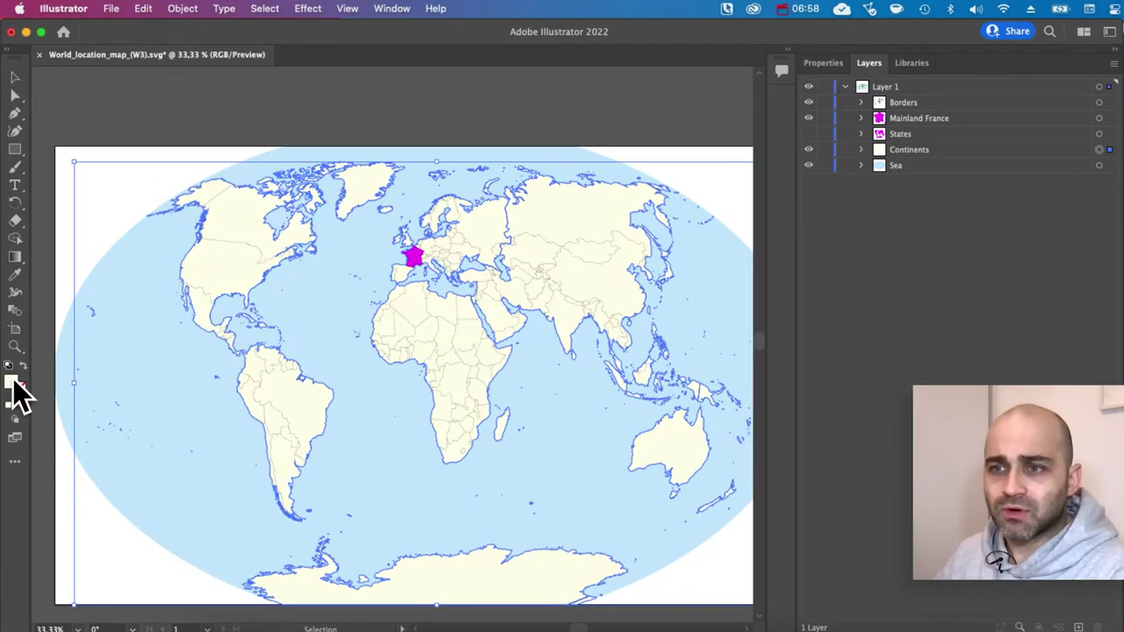
{"action": "double_click", "coordinate": [12, 383]}
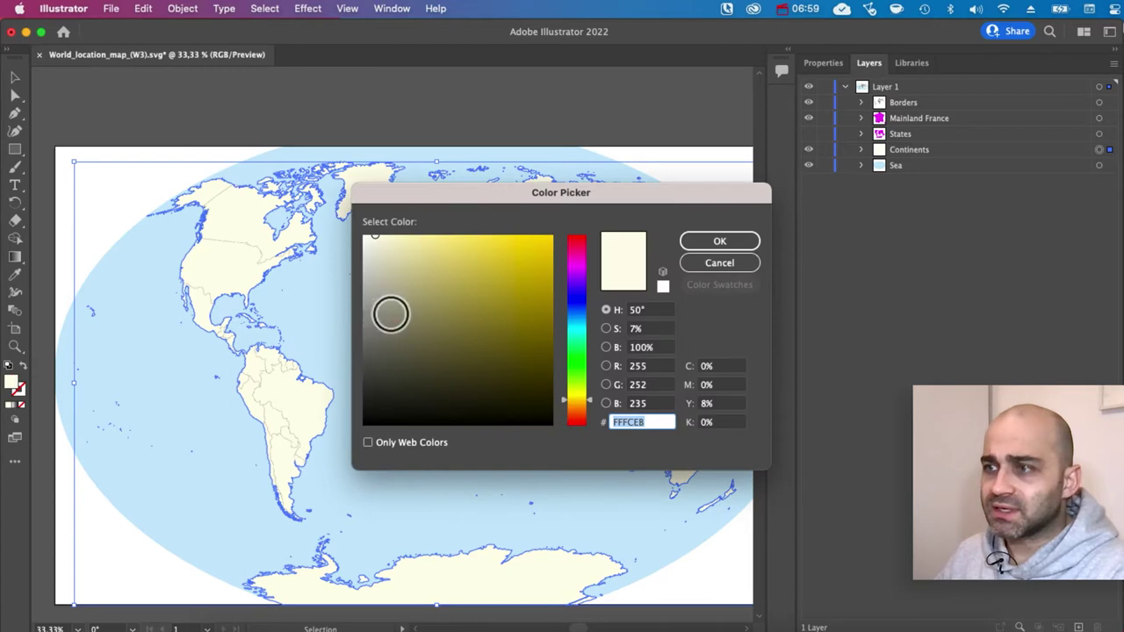
{"action": "mouse_move", "coordinate": [391, 311]}
{"action": "left_mouse_down"}
{"action": "mouse_move", "coordinate": [346, 323]}
{"action": "mouse_move", "coordinate": [351, 333]}
{"action": "left_mouse_up"}
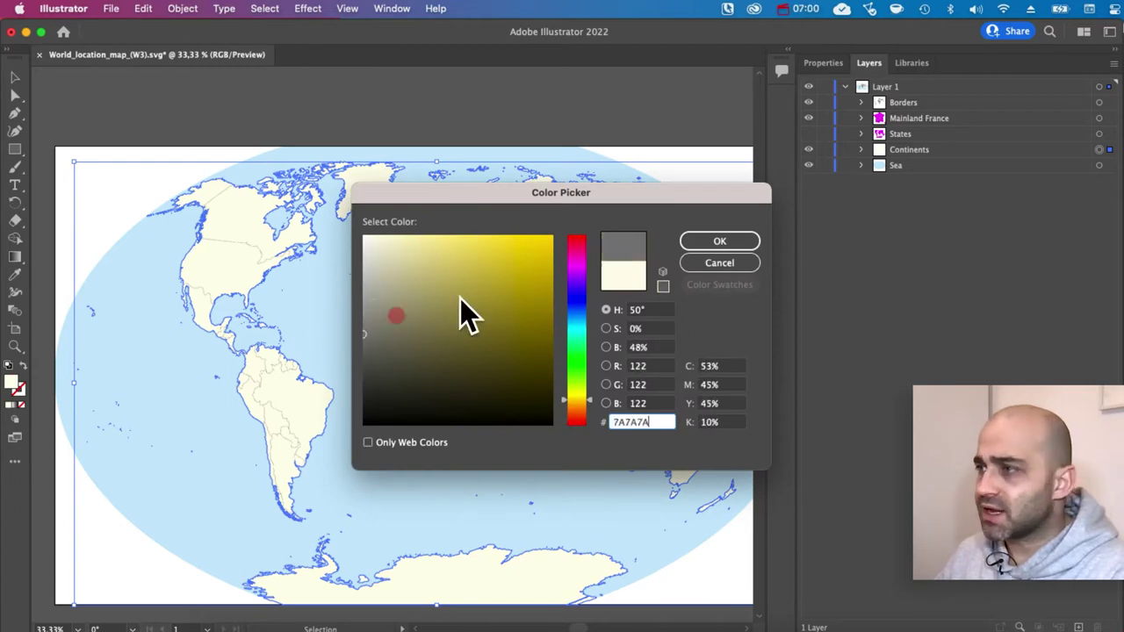
{"action": "left_click", "coordinate": [737, 240]}
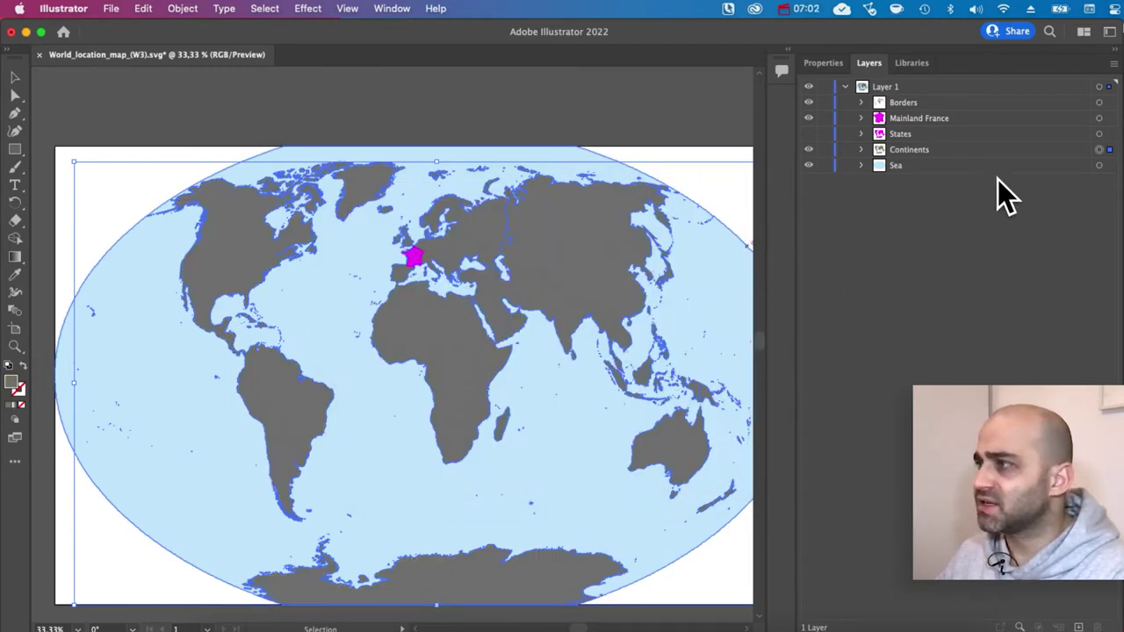
Switch to QuickTime Player to examine the land and sea colours in #04 Map Preview.mov, and return to Illustrator
{"action": "left_click", "coordinate": [1099, 165]}
{"action": "key", "text": "super+Tab"}
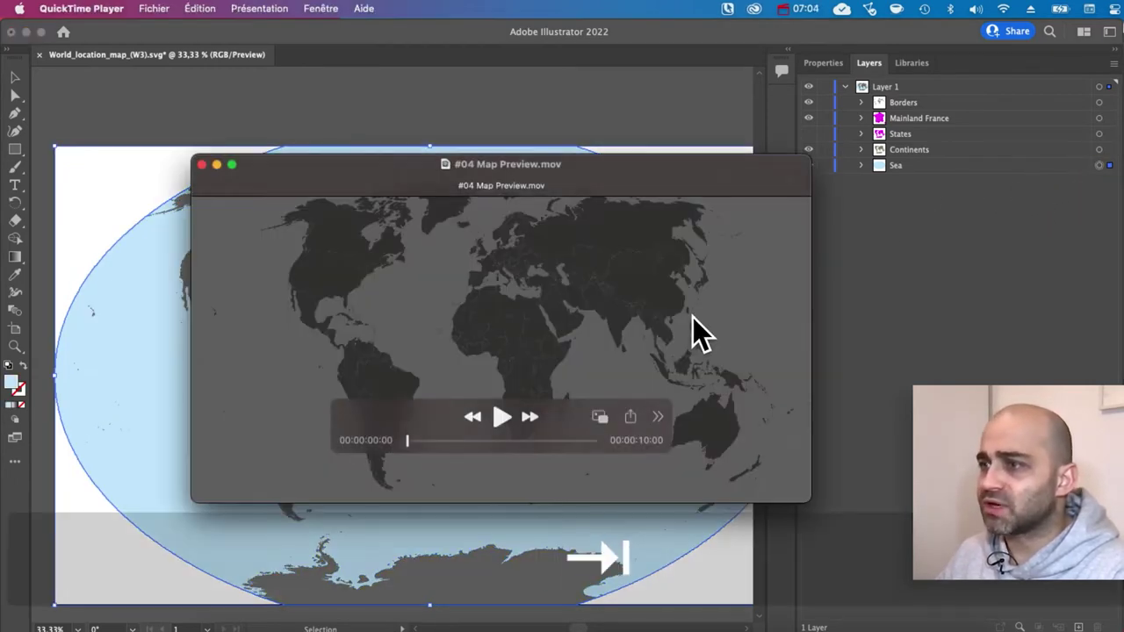
{"action": "key", "text": "super+Tab"}
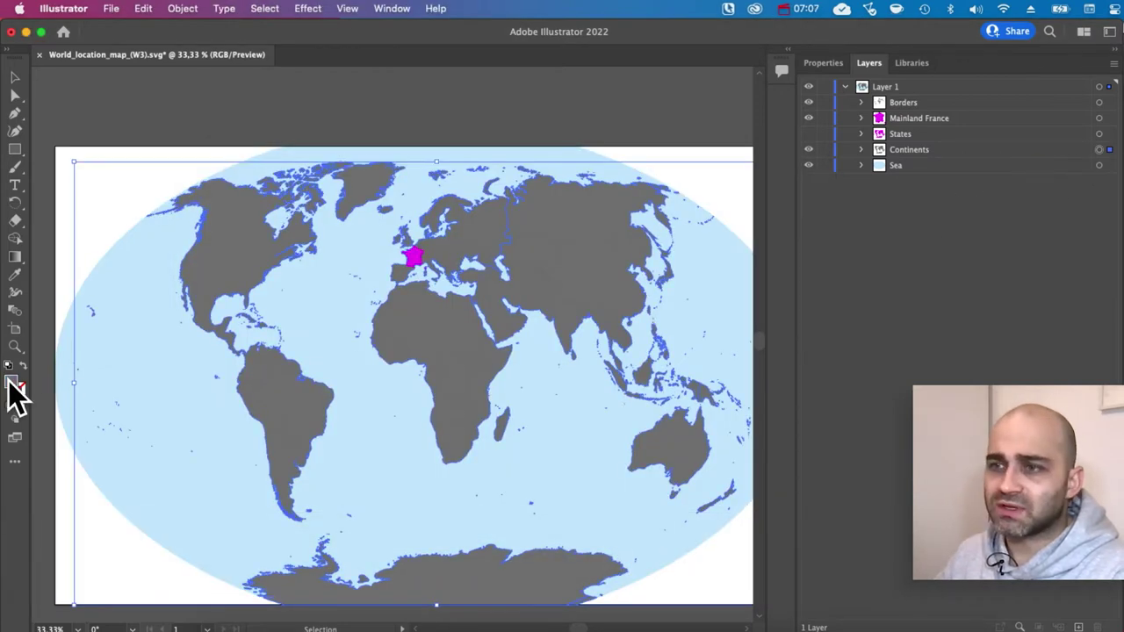
Fill the Continents sublayer's artwork with a very dark neutral grey
{"action": "double_click", "coordinate": [12, 384]}
{"action": "left_click_drag", "start_coordinate": [377, 356], "coordinate": [339, 393]}
{"action": "left_click", "coordinate": [719, 240]}
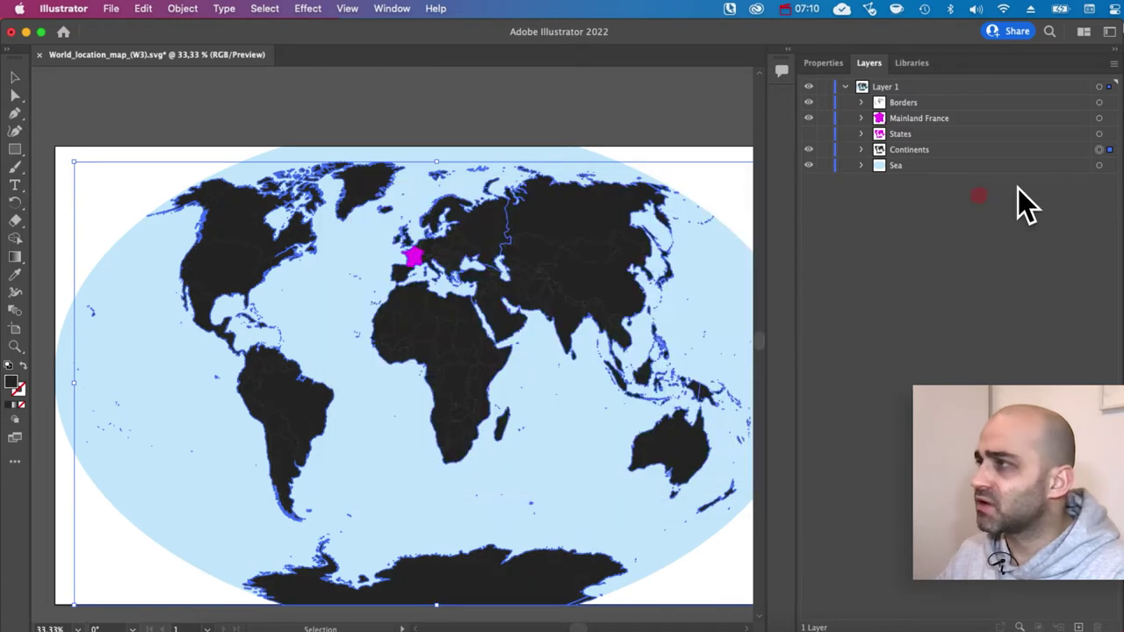
Fill the Sea sublayer's artwork with neutral mid grey 828282
{"action": "left_click", "coordinate": [1098, 165]}
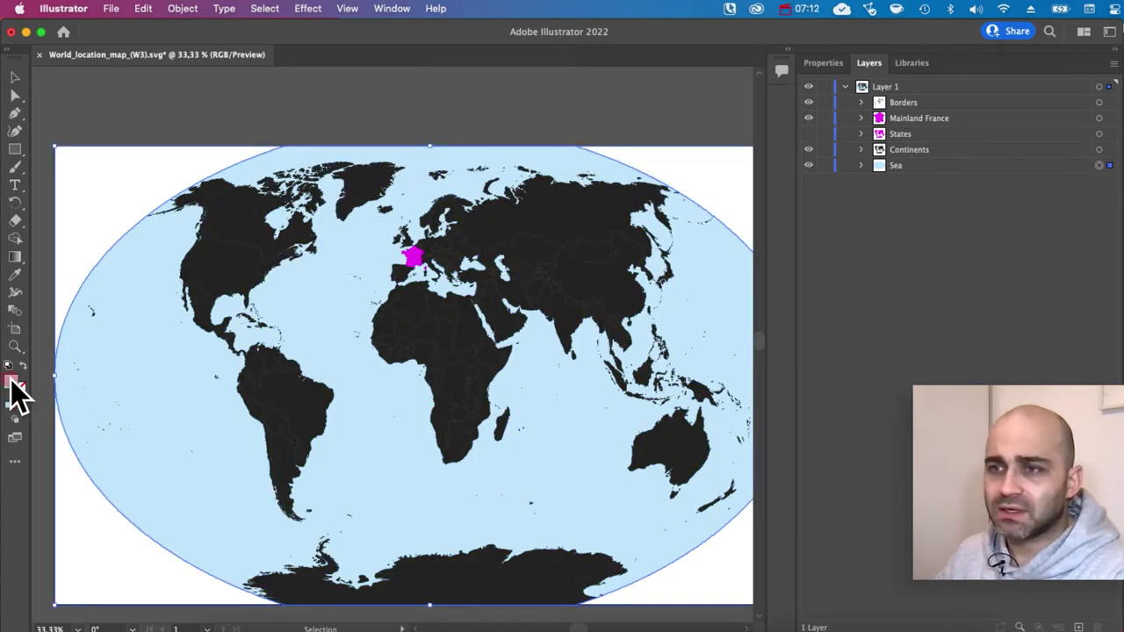
{"action": "double_click", "coordinate": [12, 382]}
{"action": "left_click", "coordinate": [356, 324]}
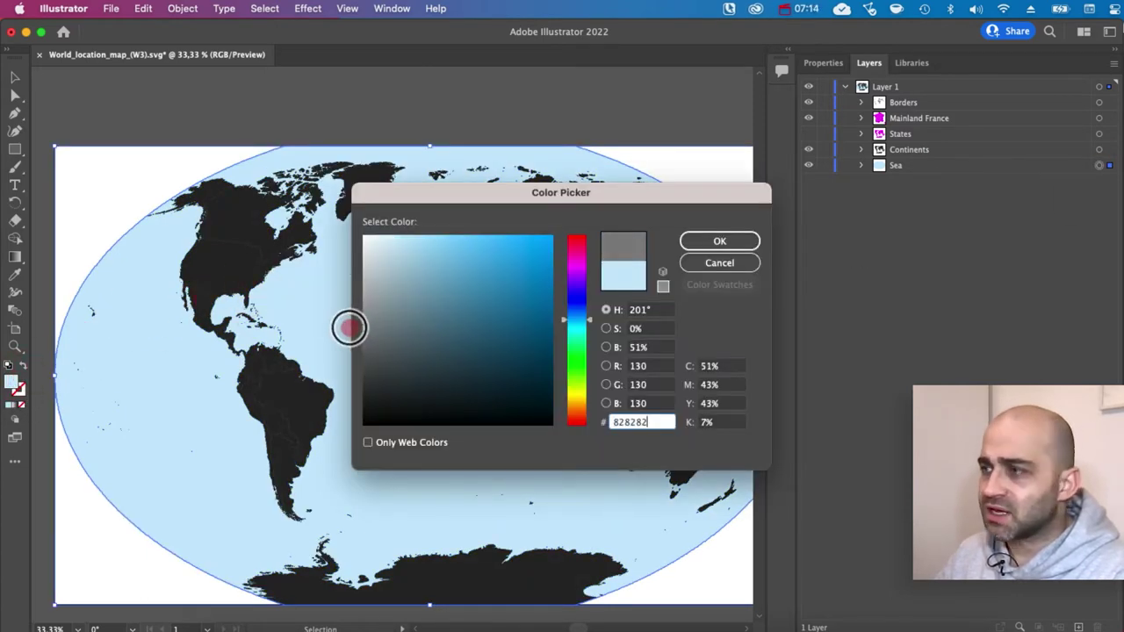
{"action": "left_click", "coordinate": [739, 241]}
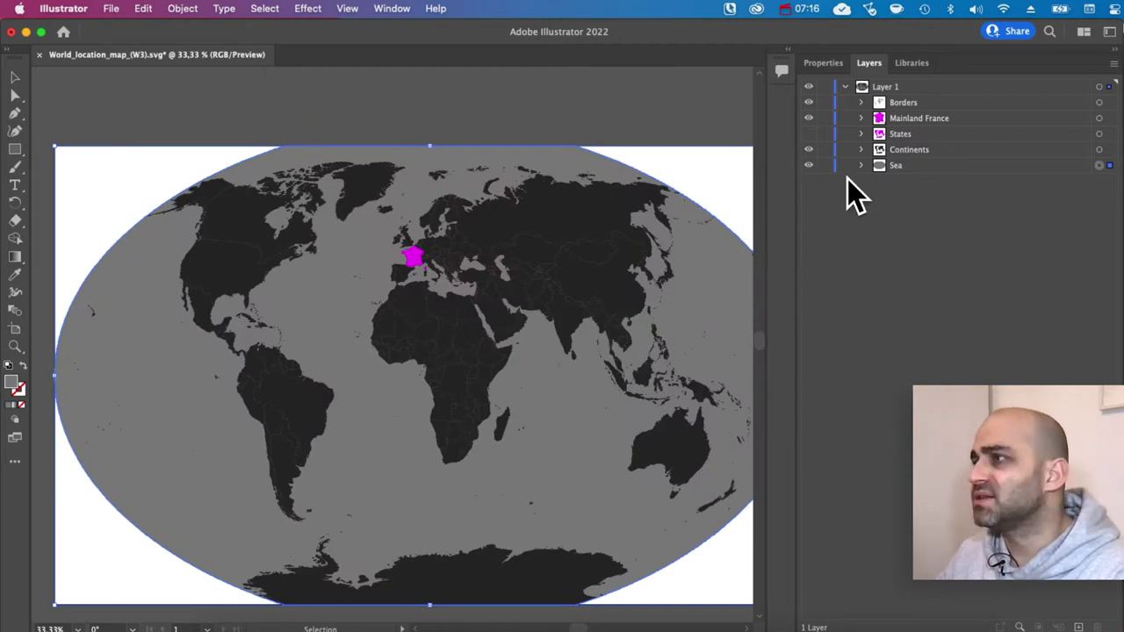
Fill the Mainland France sublayer's artwork with white FFFFFF
{"action": "left_click", "coordinate": [1099, 117]}
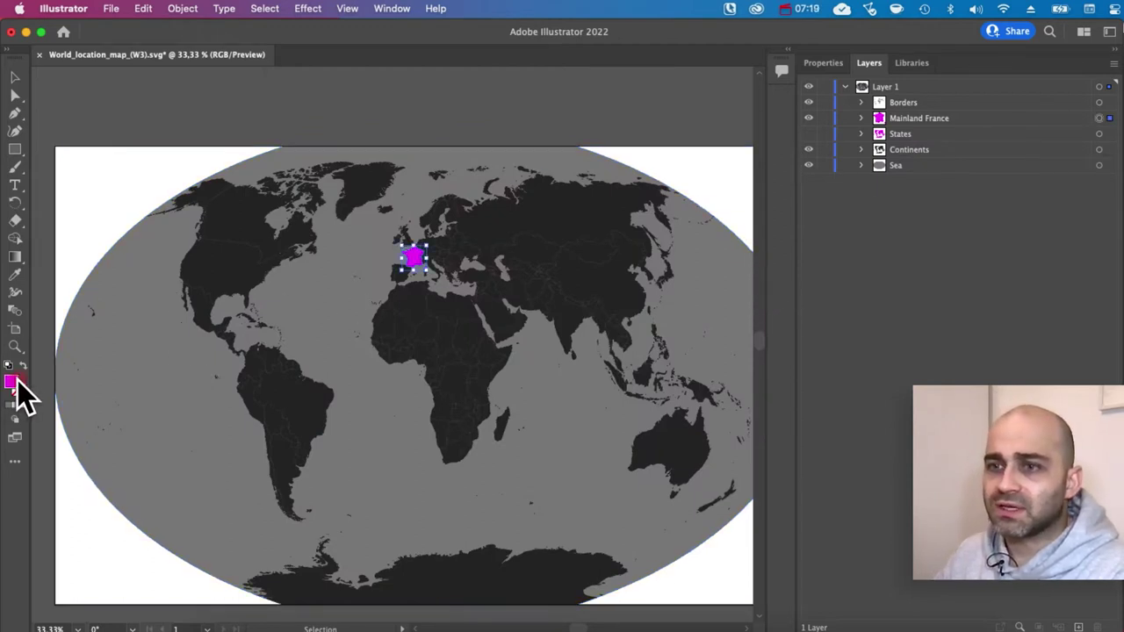
{"action": "double_click", "coordinate": [10, 382]}
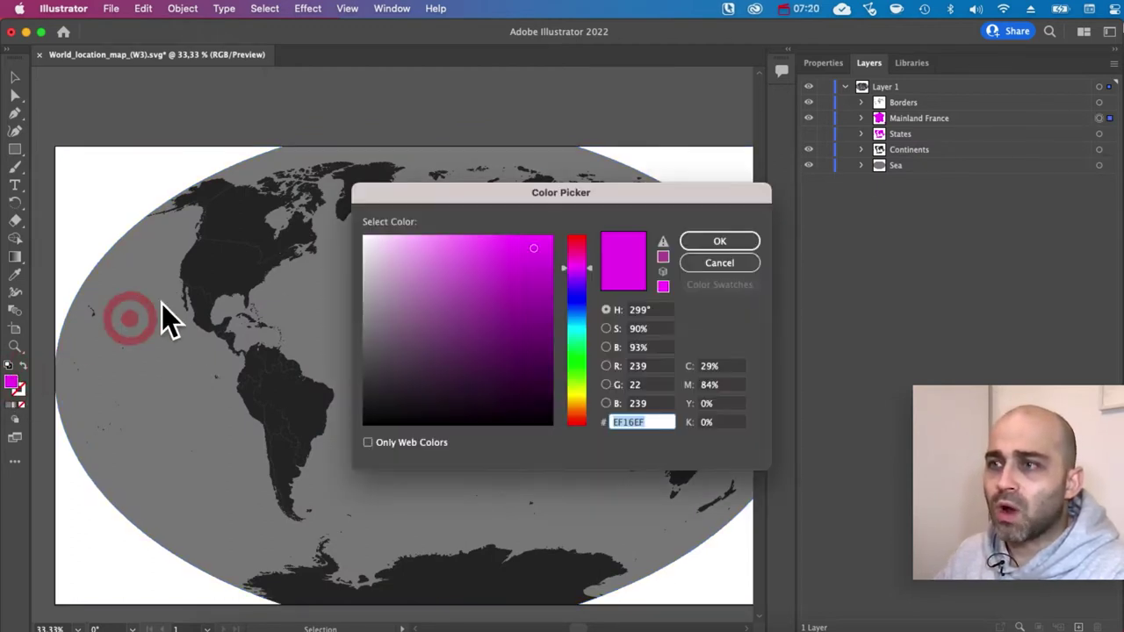
{"action": "type", "text": "ffffff"}
{"action": "left_click", "coordinate": [719, 240]}
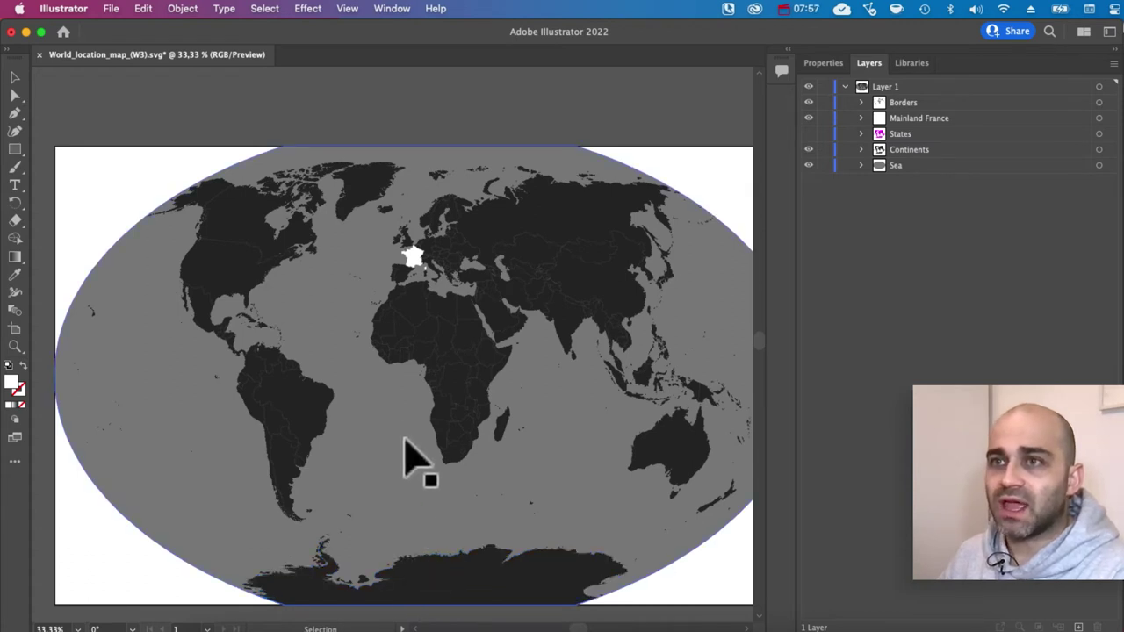
Select Antarctica's main landmass with the Direct Selection tool and delete it
{"action": "key", "text": "a"}
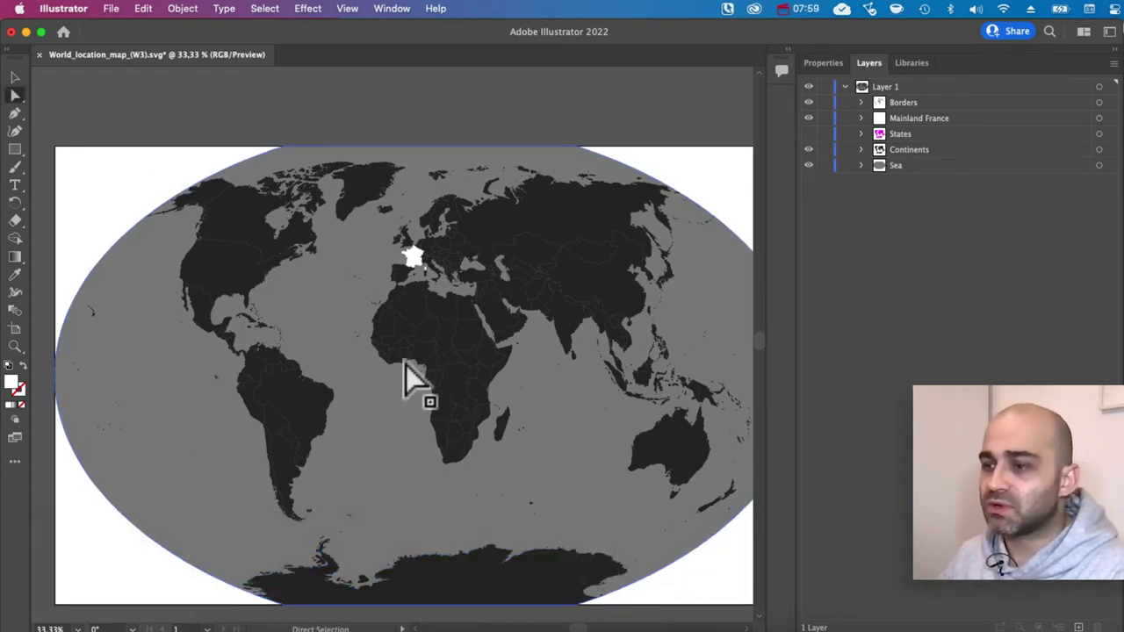
{"action": "left_click", "coordinate": [445, 569]}
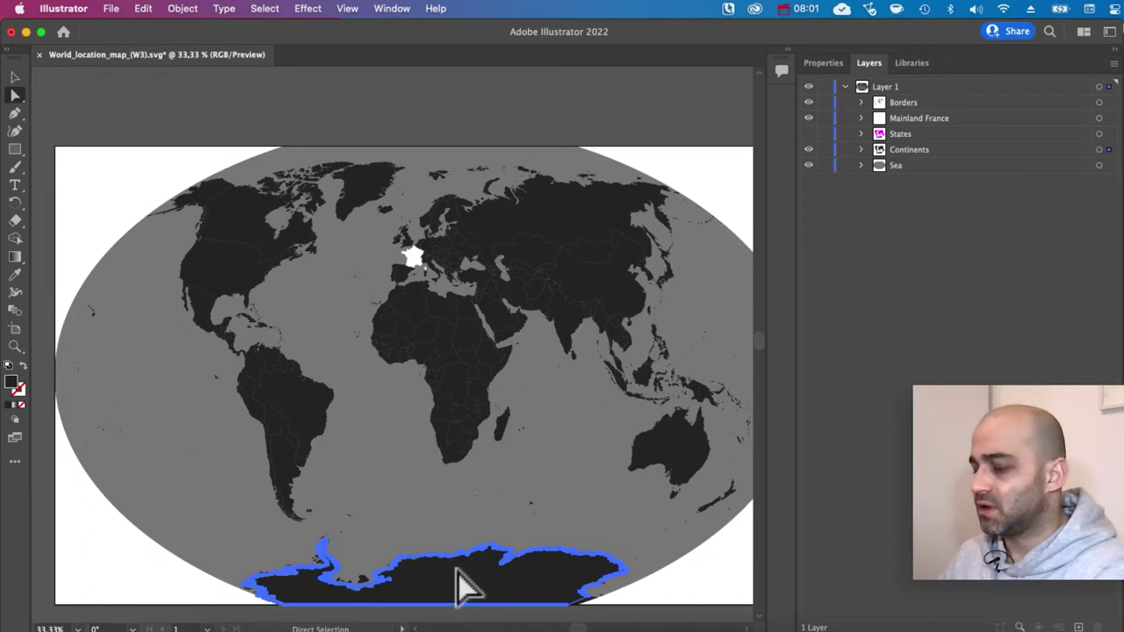
{"action": "key", "text": "Delete"}
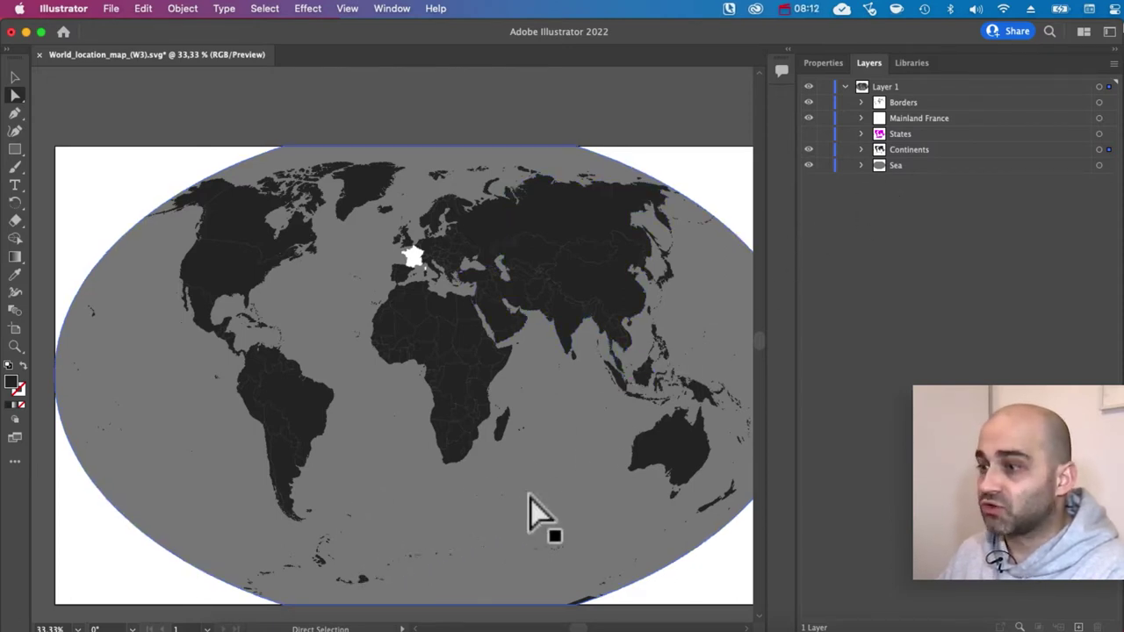
Lock the Sea sublayer, then lasso the leftover Antarctic islands and fragments along the map's southern edge and delete them
{"action": "left_click", "coordinate": [824, 166]}
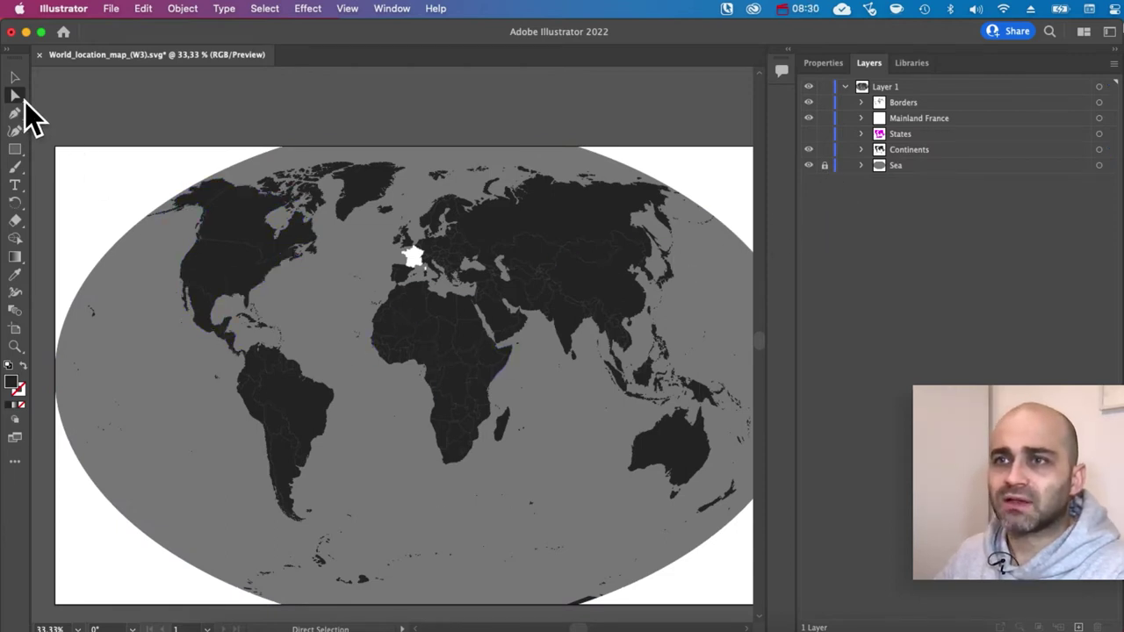
{"action": "left_click", "coordinate": [27, 101]}
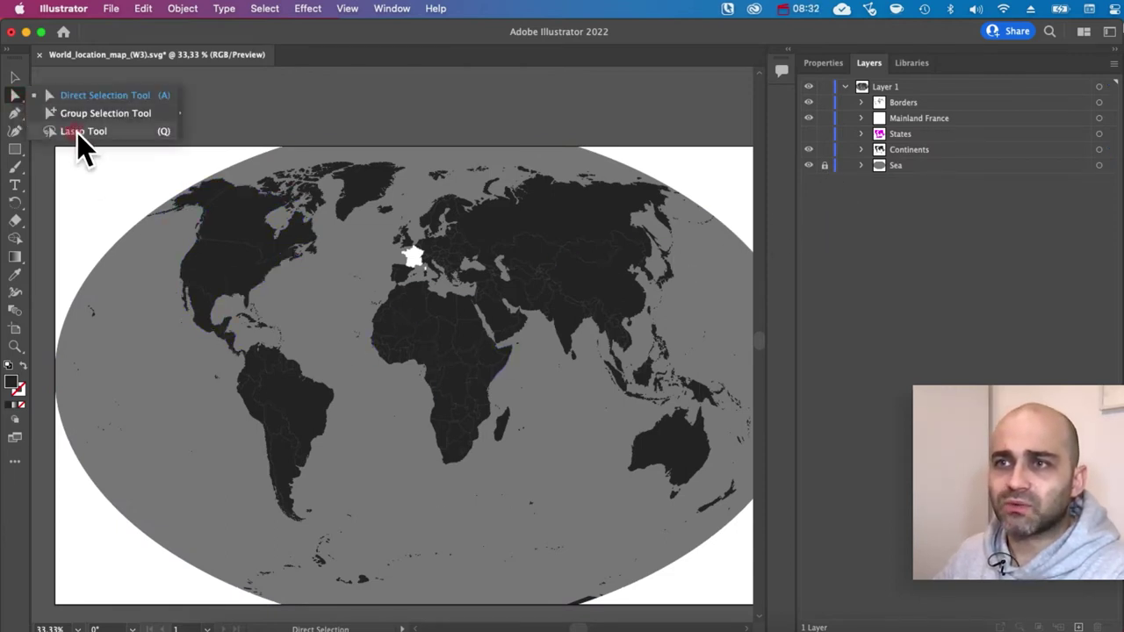
{"action": "left_click", "coordinate": [88, 131]}
{"action": "mouse_move", "coordinate": [400, 527]}
{"action": "left_mouse_down"}
{"action": "mouse_move", "coordinate": [332, 523]}
{"action": "mouse_move", "coordinate": [208, 570]}
{"action": "mouse_move", "coordinate": [215, 606]}
{"action": "mouse_move", "coordinate": [547, 579]}
{"action": "mouse_move", "coordinate": [657, 436]}
{"action": "mouse_move", "coordinate": [649, 317]}
{"action": "mouse_move", "coordinate": [627, 296]}
{"action": "mouse_move", "coordinate": [404, 274]}
{"action": "left_mouse_up"}
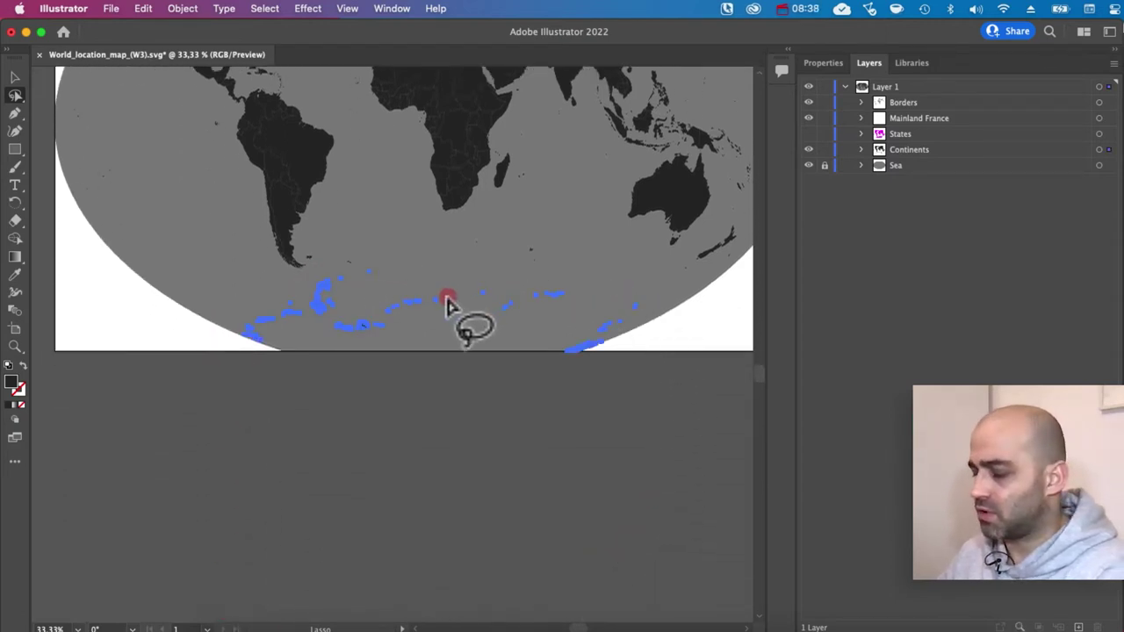
{"action": "key", "text": "Delete"}
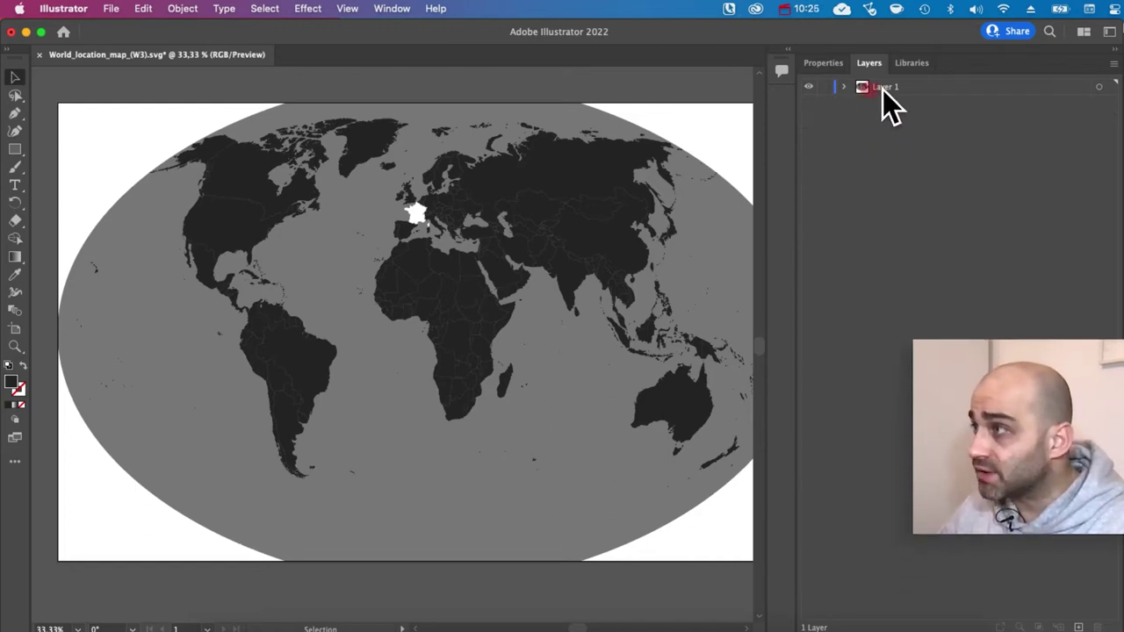
Create a new top-level layer, move the Borders sublayer out of Layer 1 into it, and name it BORDERS
{"action": "left_click", "coordinate": [844, 88]}
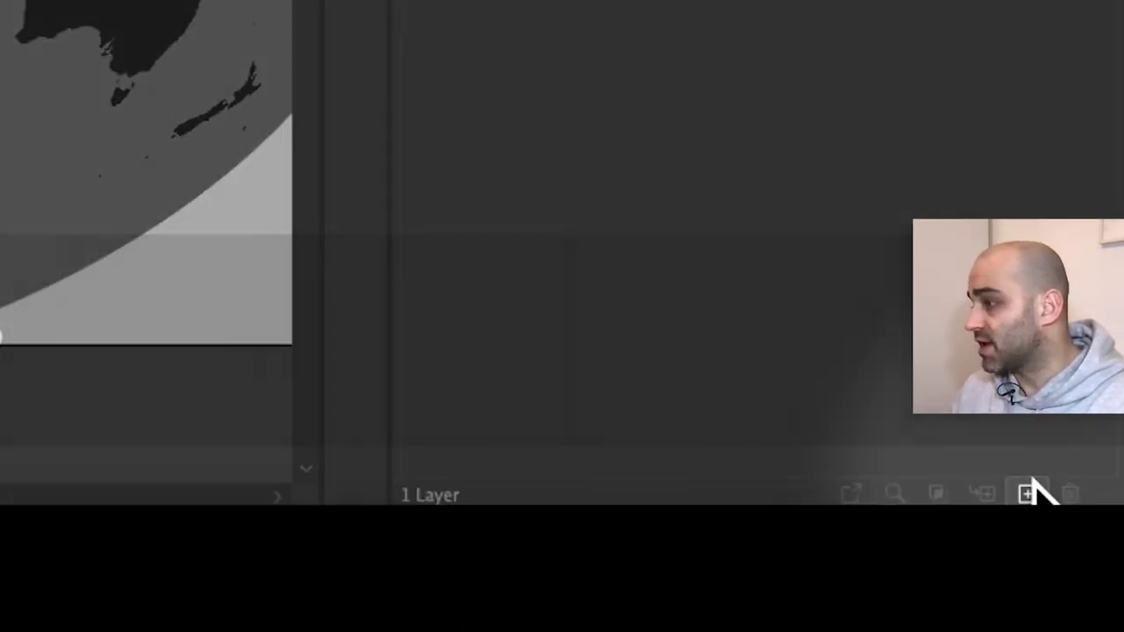
{"action": "left_click", "coordinate": [1029, 490]}
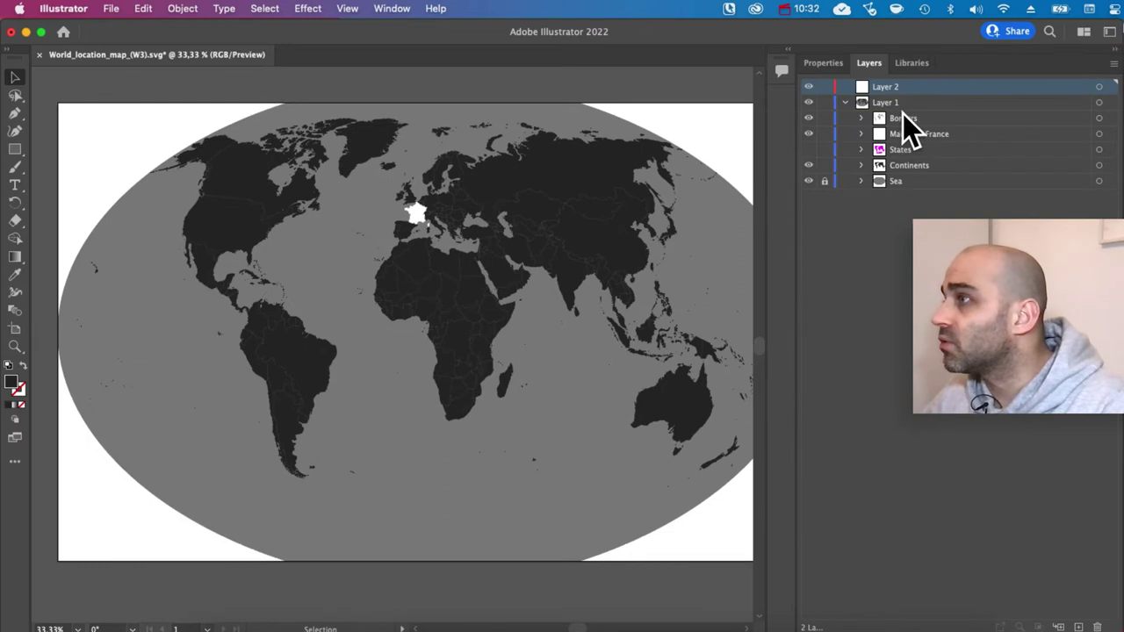
{"action": "left_click_drag", "start_coordinate": [901, 117], "coordinate": [892, 85]}
{"action": "double_click", "coordinate": [886, 87]}
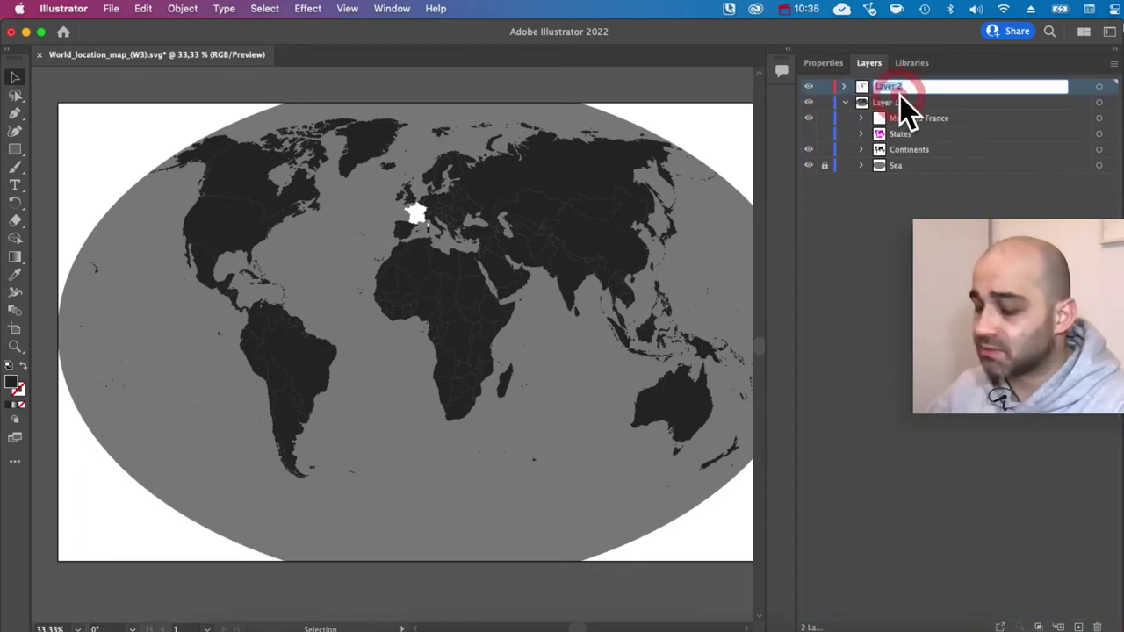
{"action": "key", "text": "shift"}
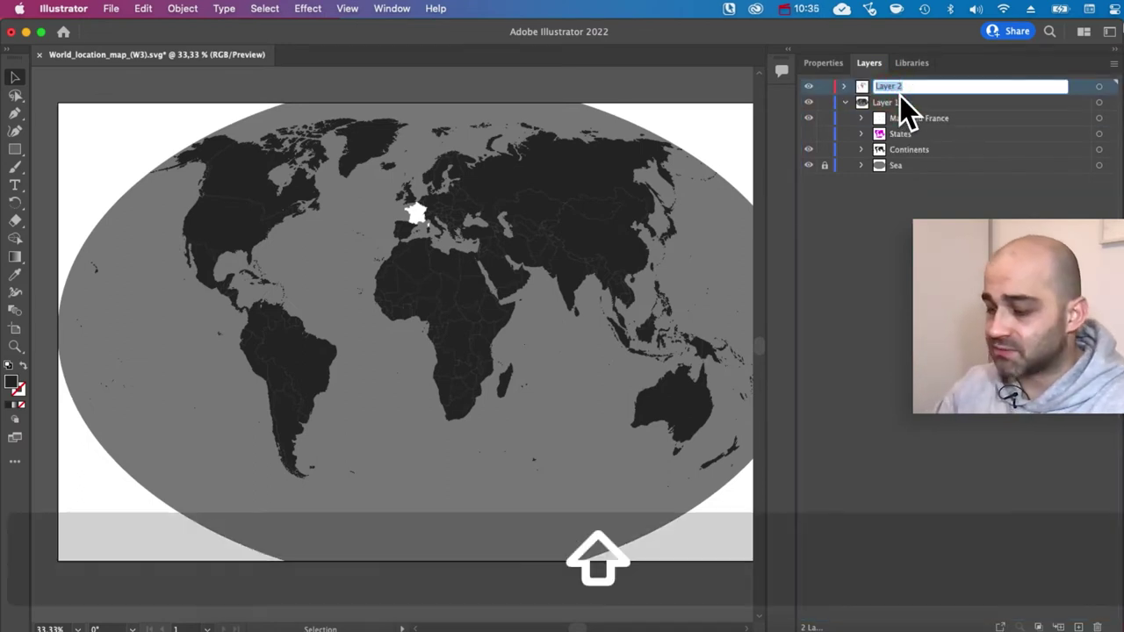
{"action": "type", "text": "BORDERS"}
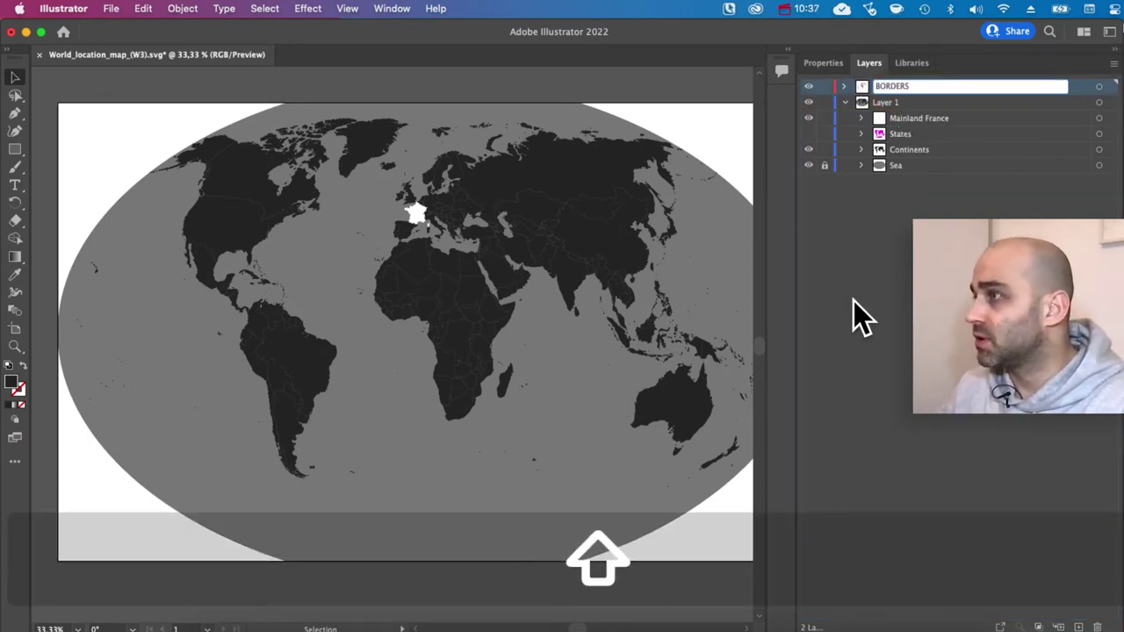
{"action": "key", "text": "Return"}
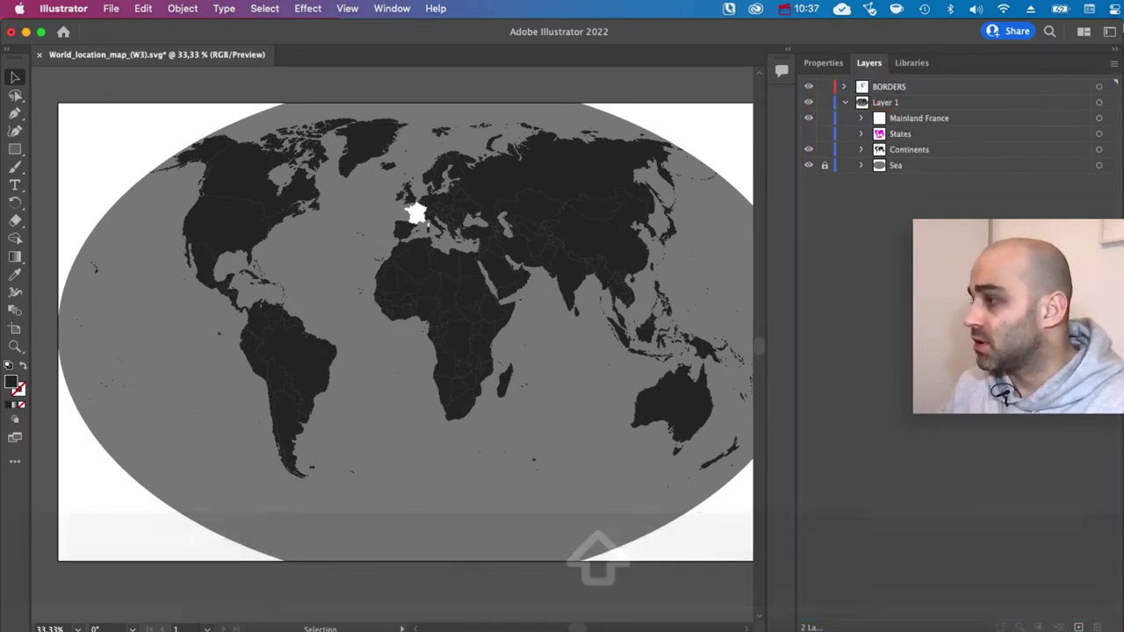
Create a new top-level layer named FRANCE and move the Mainland France sublayer into it
{"action": "left_click", "coordinate": [1079, 625]}
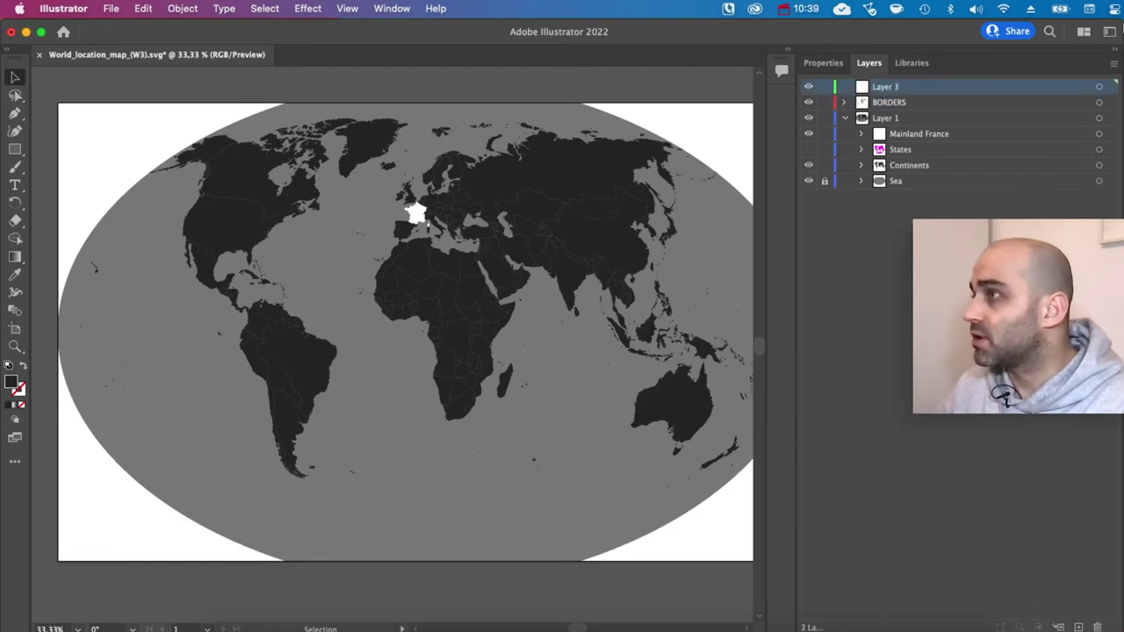
{"action": "double_click", "coordinate": [891, 88]}
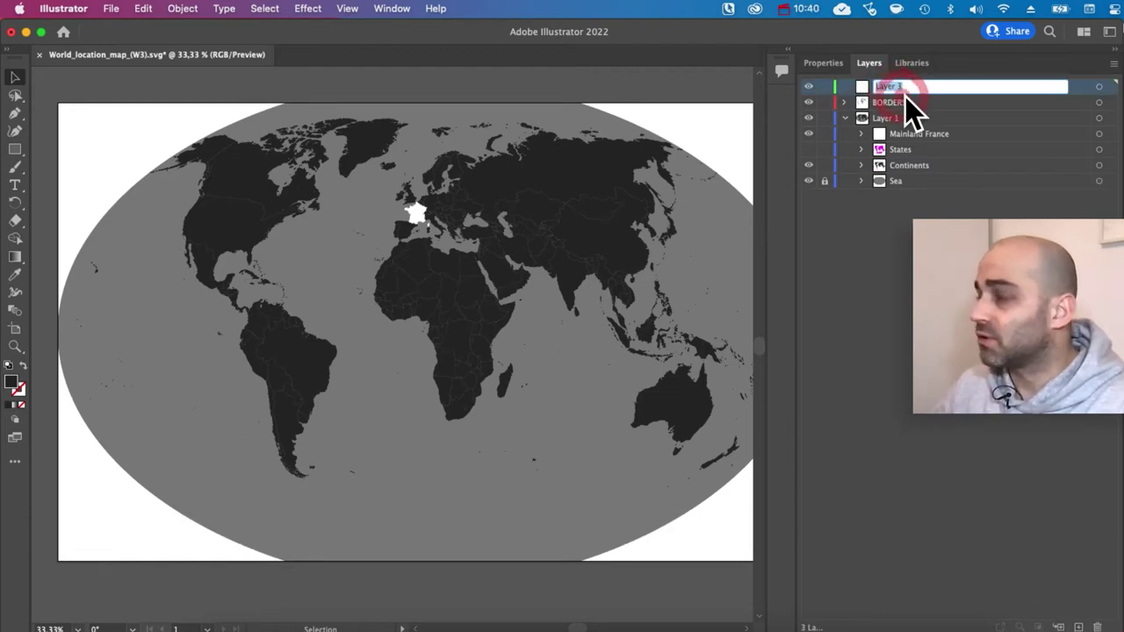
{"action": "type", "text": "FRANCE"}
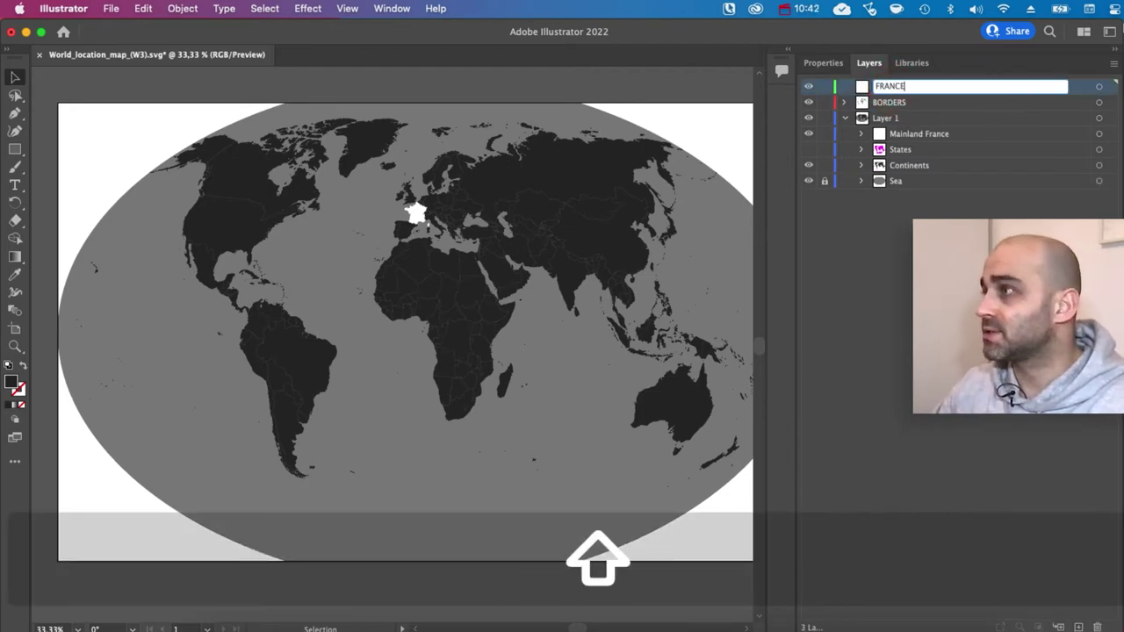
{"action": "key", "text": "Return"}
{"action": "left_click_drag", "start_coordinate": [900, 137], "coordinate": [885, 91]}
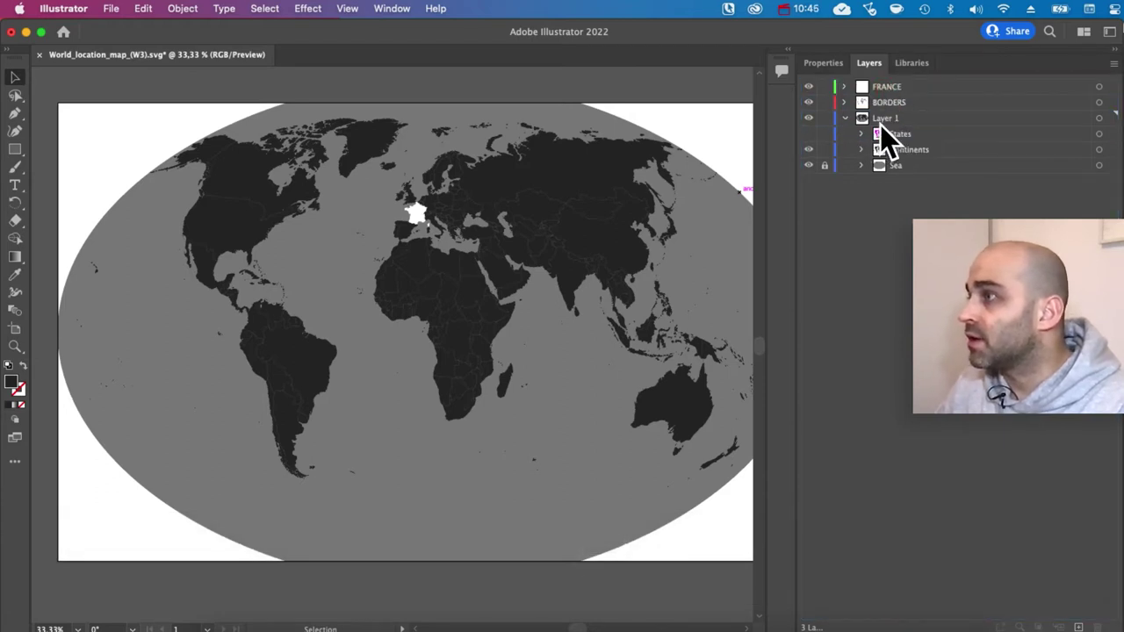
Create a LAND layer above Layer 1, move the Continents sublayer into it, and rename Layer 1 as SEA
{"action": "left_click", "coordinate": [1078, 626]}
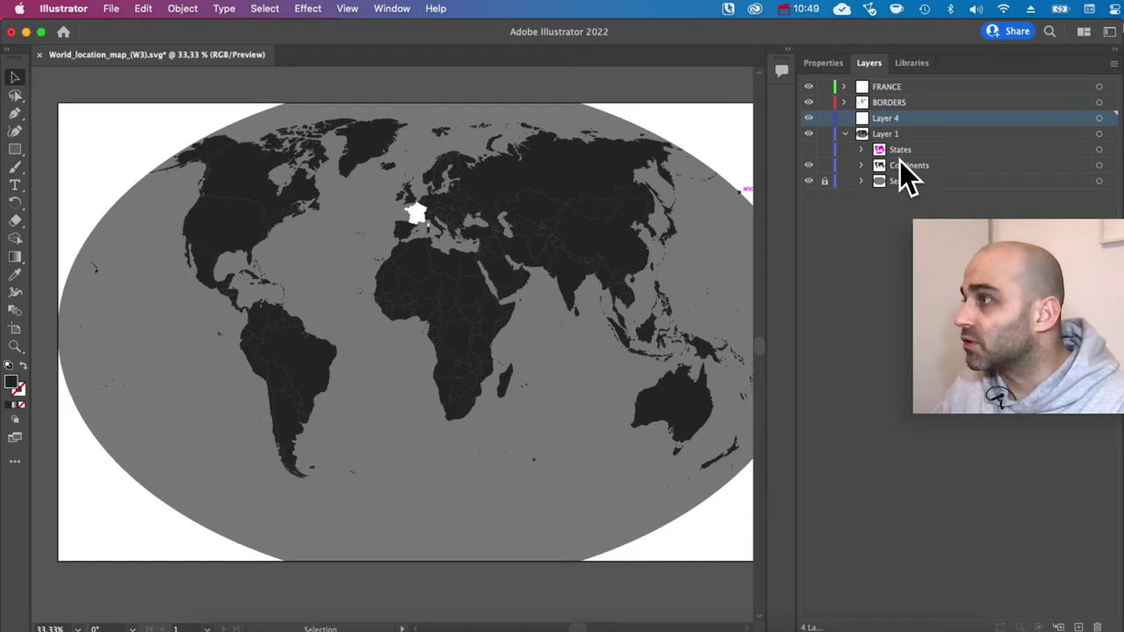
{"action": "left_click_drag", "start_coordinate": [900, 161], "coordinate": [887, 121]}
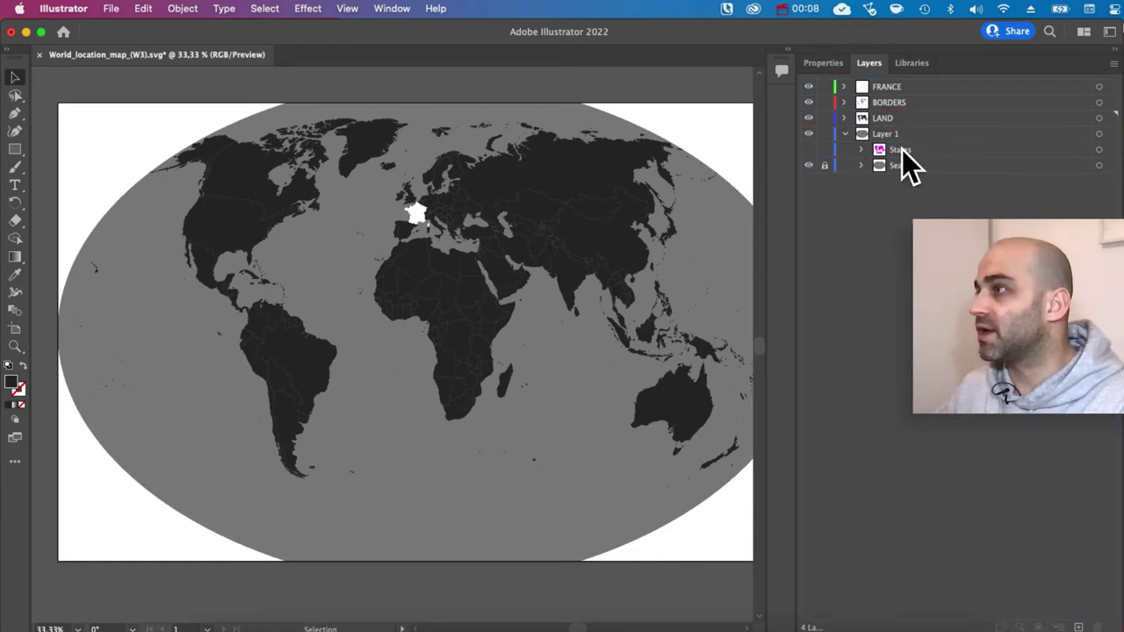
{"action": "left_click", "coordinate": [903, 148]}
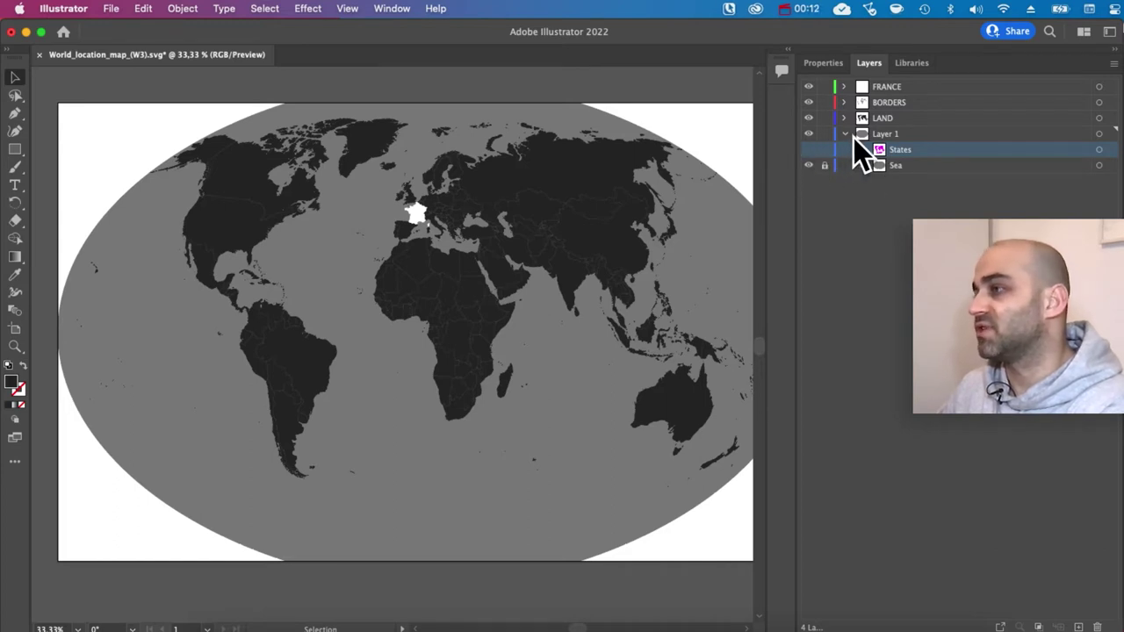
{"action": "left_click", "coordinate": [846, 135]}
{"action": "double_click", "coordinate": [889, 135]}
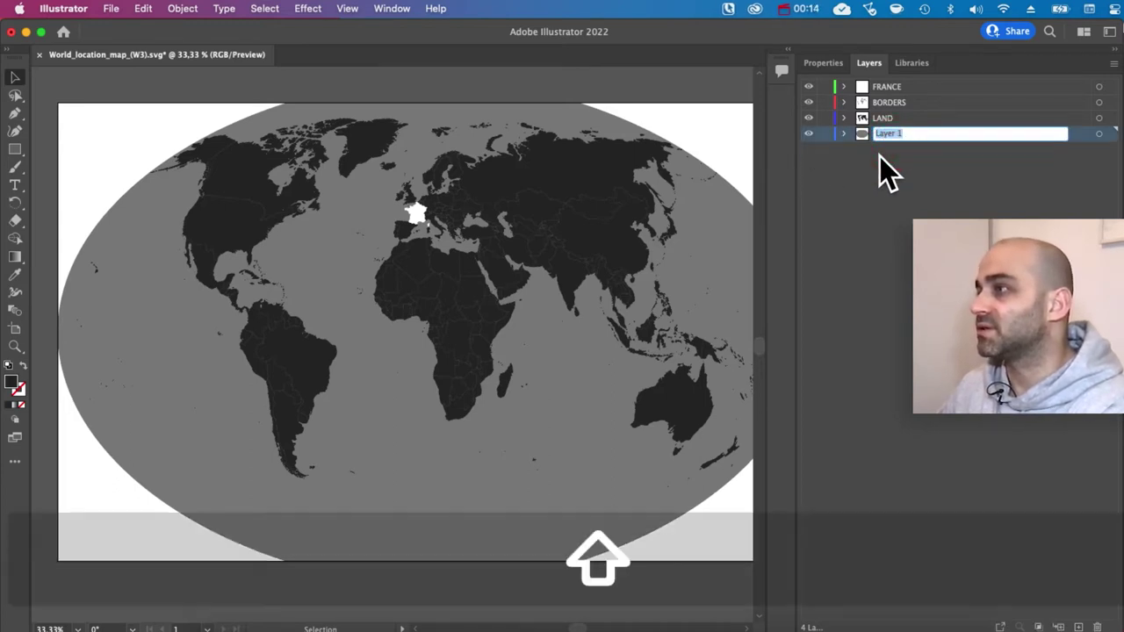
{"action": "type", "text": "SEA"}
{"action": "key", "text": "Return"}
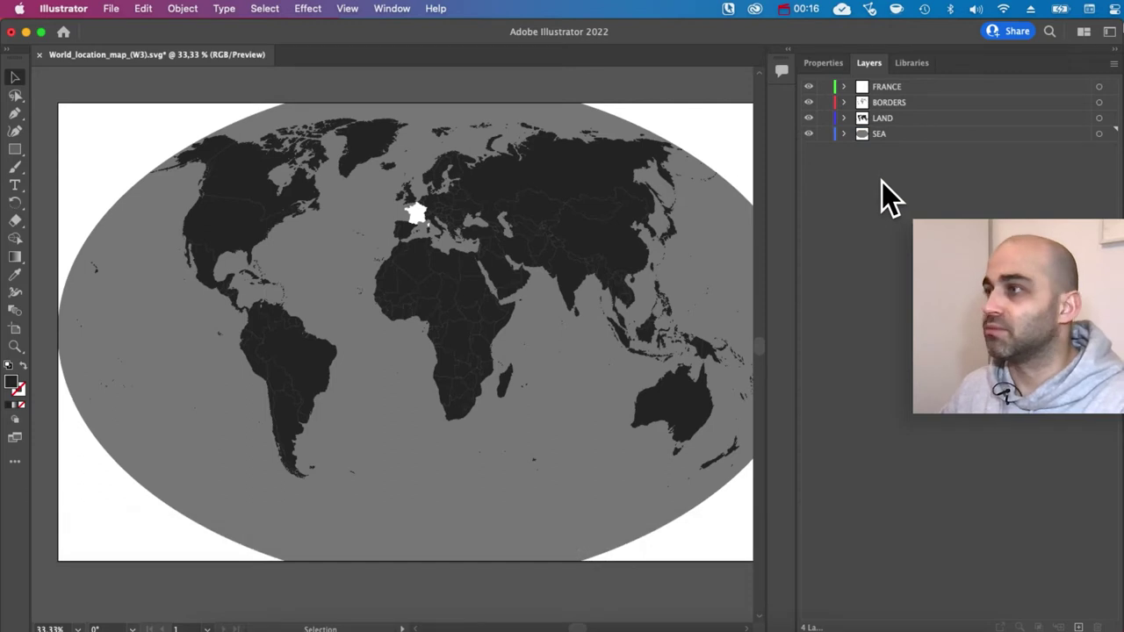
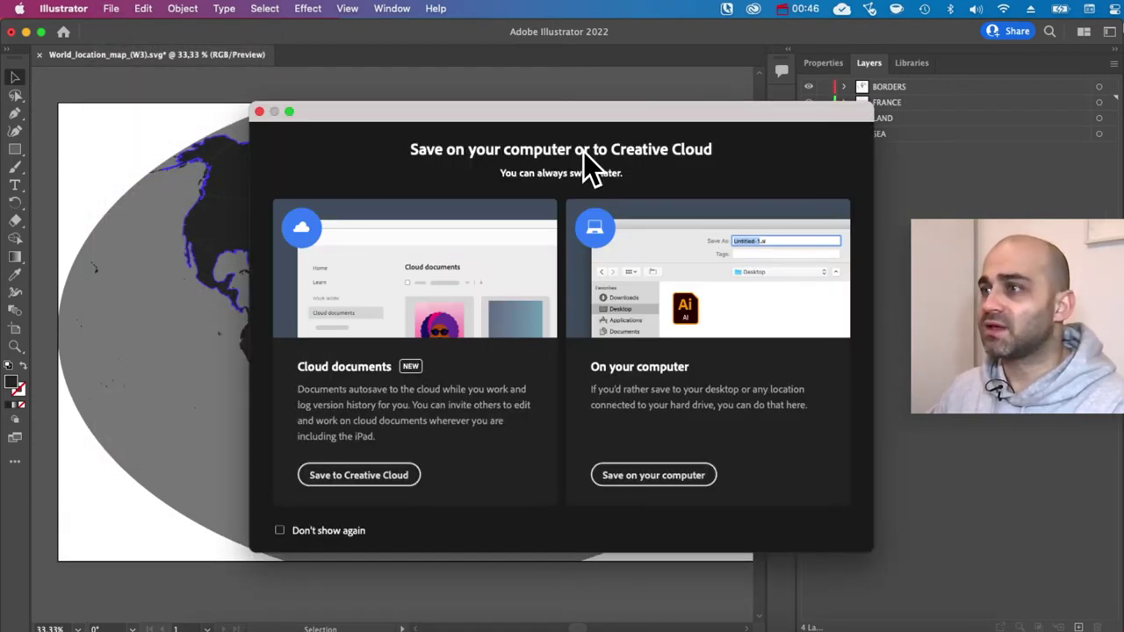
Save the document on the computer as Map_Edited.ai in the 01-ASSETS folder, in Adobe Illustrator format with the Illustrator 2020 version
{"action": "left_click", "coordinate": [665, 479]}
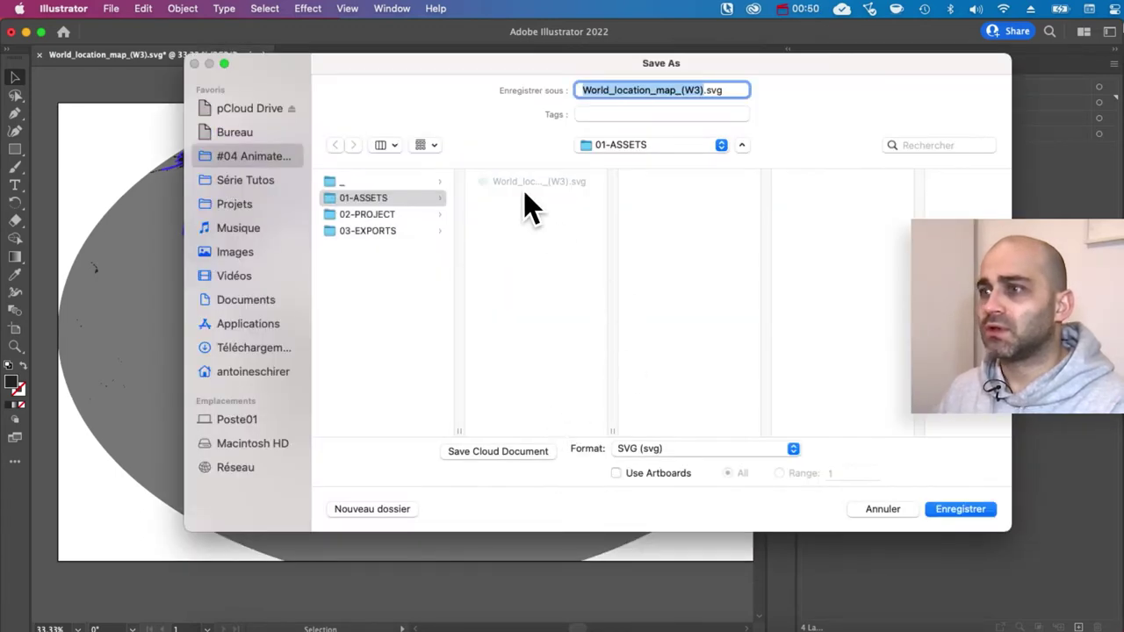
{"action": "left_click", "coordinate": [704, 89]}
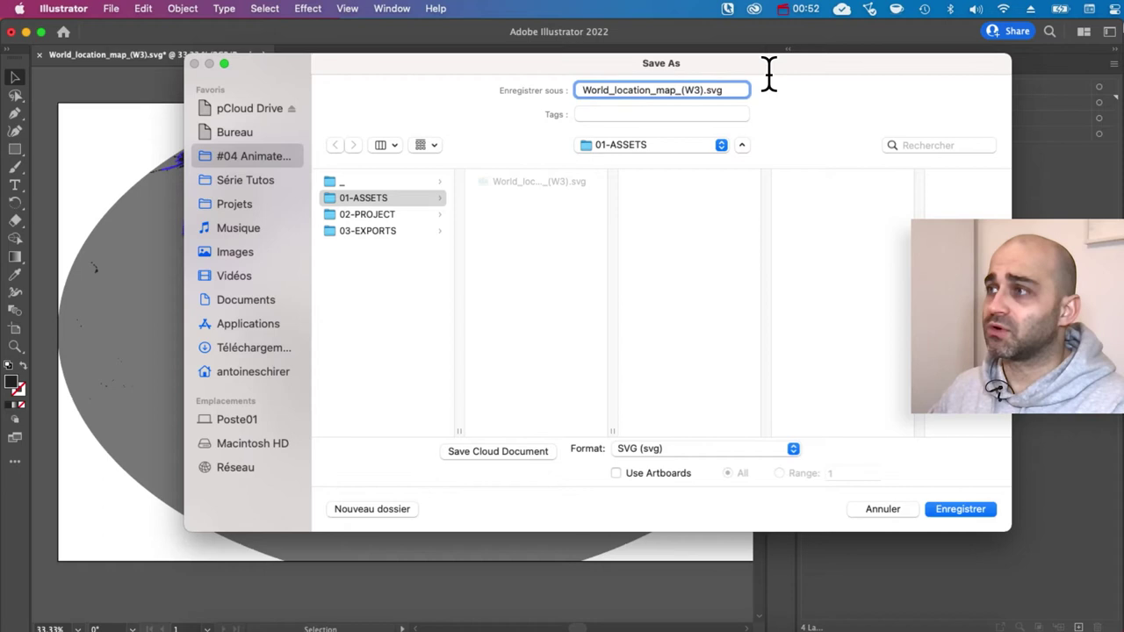
{"action": "key", "text": "alt+shift+Left"}
{"action": "key", "text": "alt+shift+Left"}
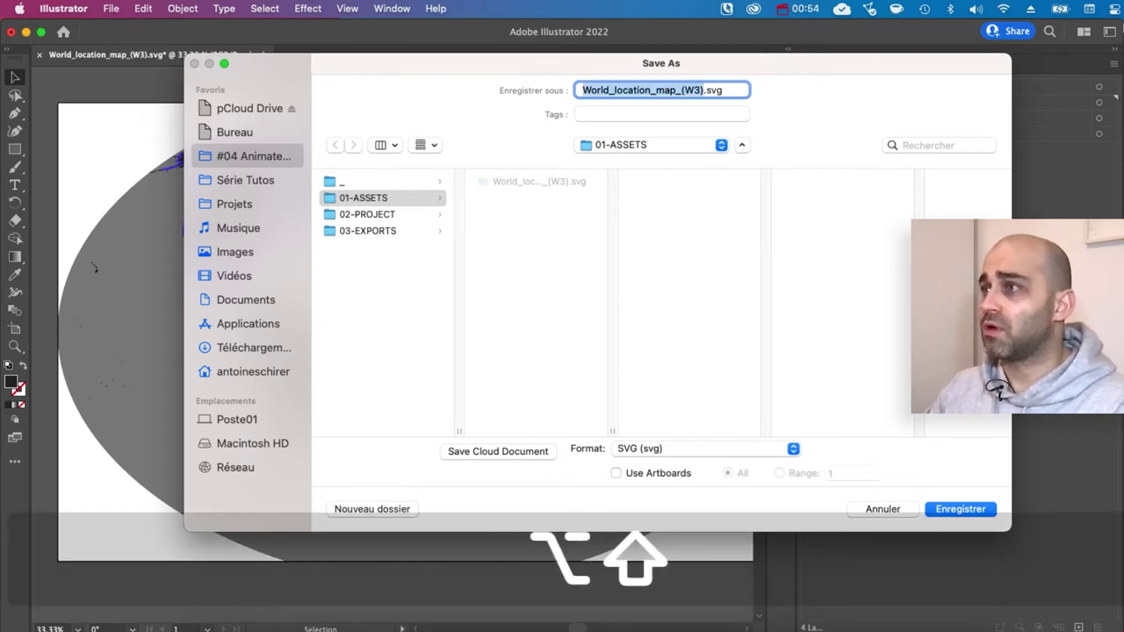
{"action": "type", "text": "Map_Edited"}
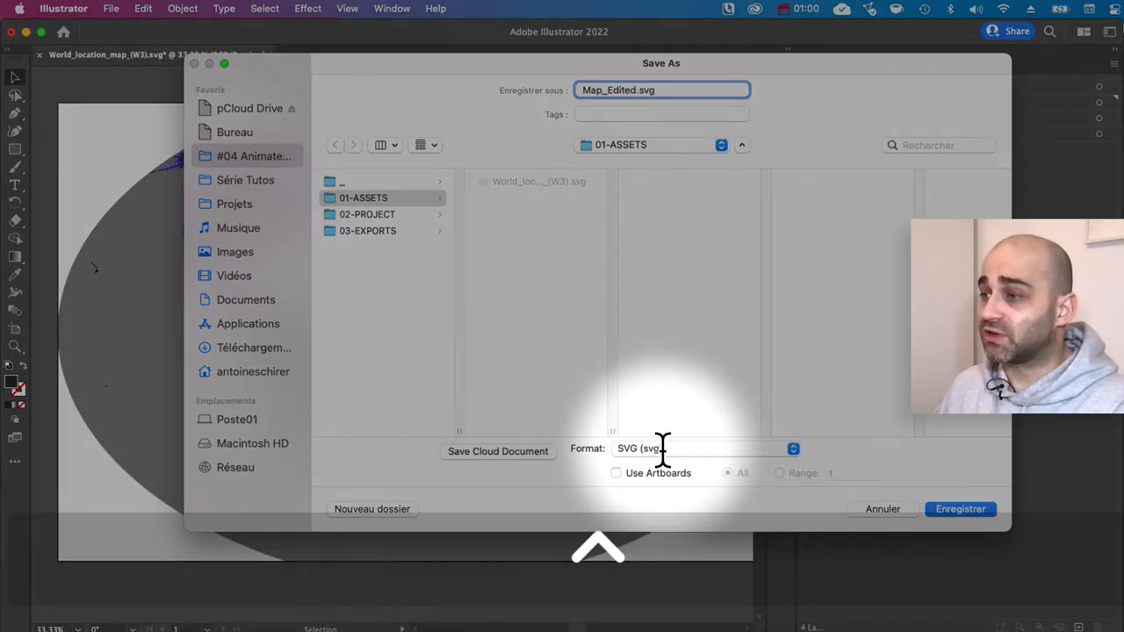
{"action": "left_click", "coordinate": [659, 448]}
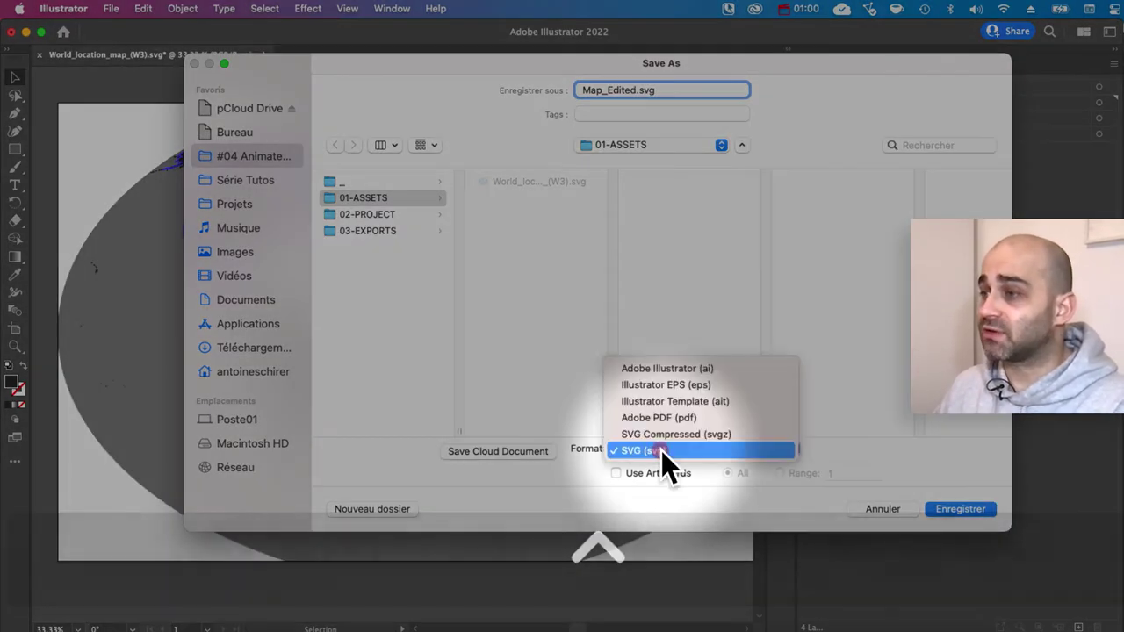
{"action": "left_click", "coordinate": [694, 368]}
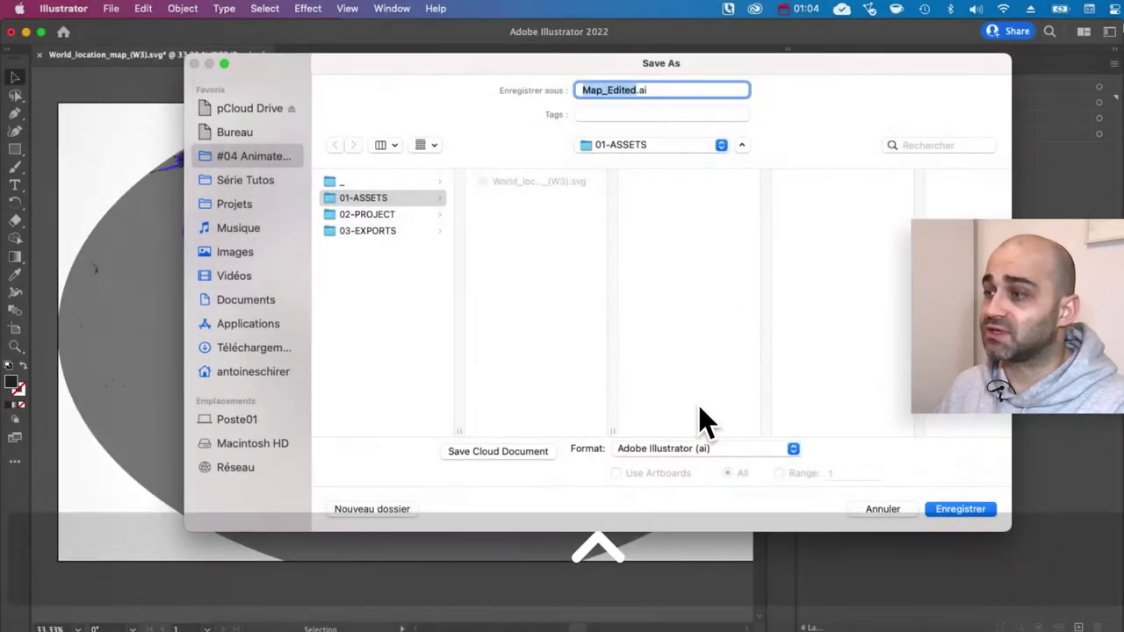
{"action": "left_click", "coordinate": [955, 508]}
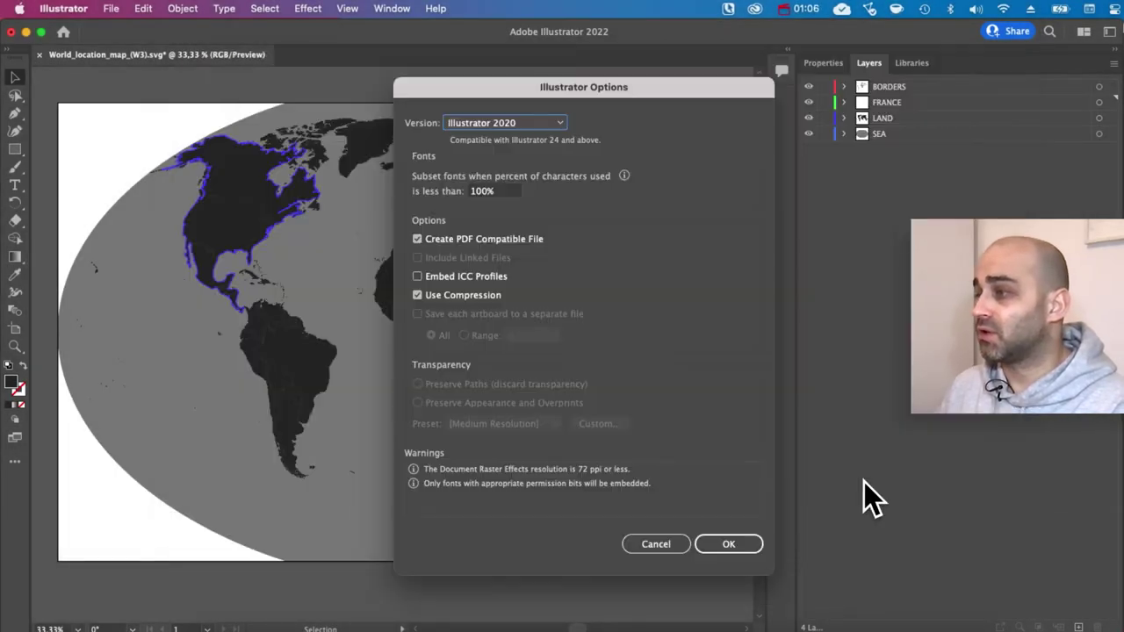
{"action": "left_click_drag", "start_coordinate": [598, 85], "coordinate": [572, 85]}
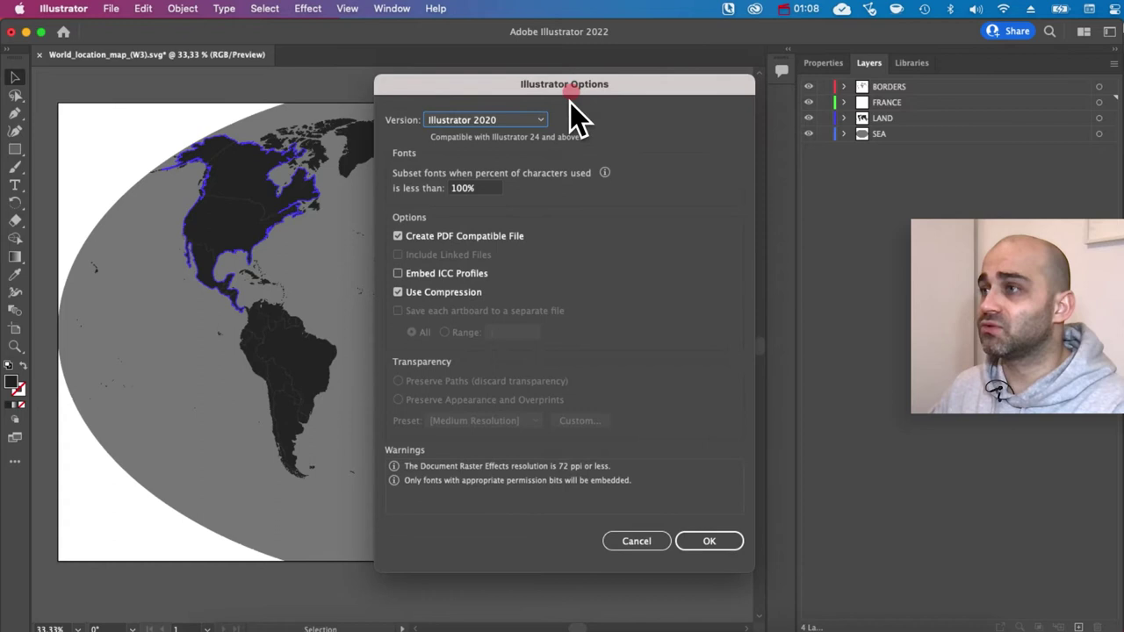
{"action": "left_click", "coordinate": [711, 543]}
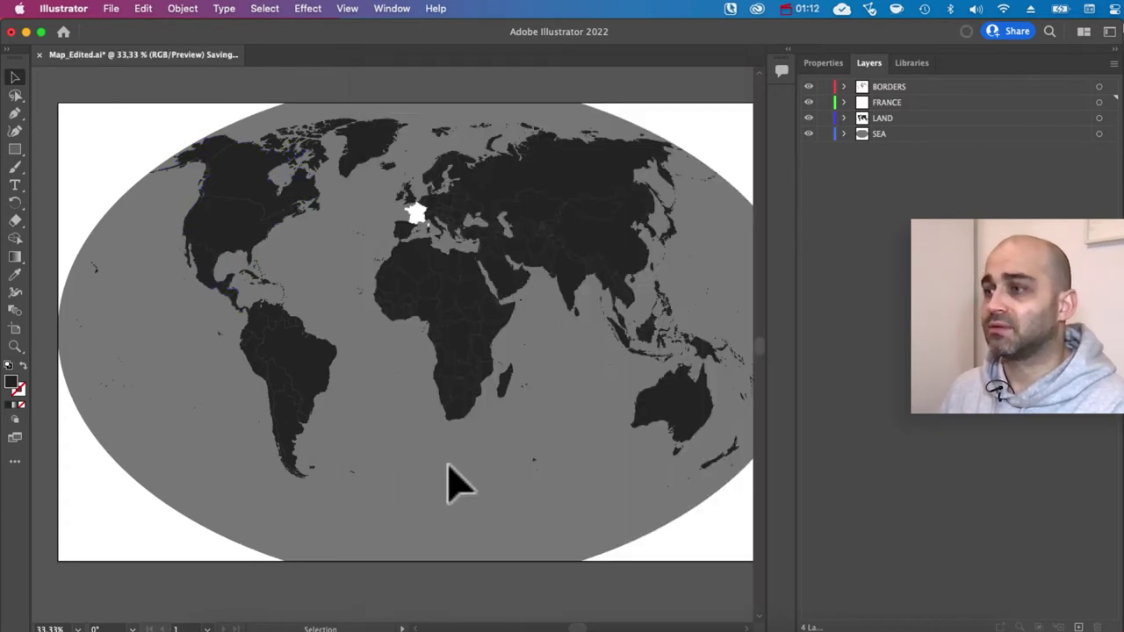
Bring the Map_Edited.ai file from Finder into the After Effects project for import
{"action": "key", "text": "super+Tab"}
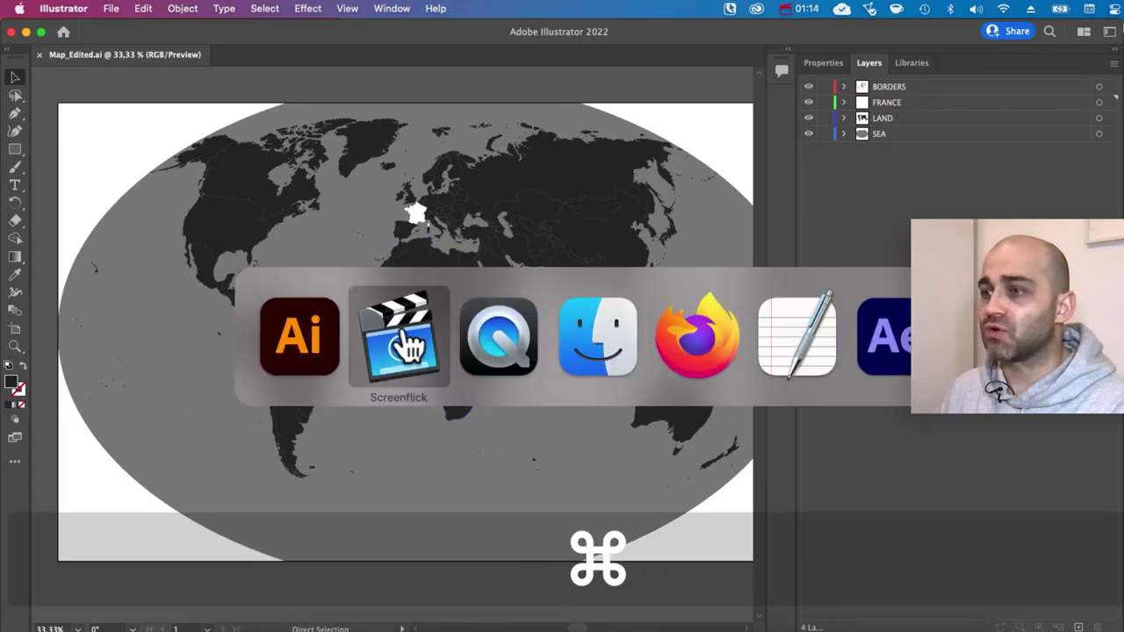
{"action": "left_click", "coordinate": [592, 343]}
{"action": "left_click", "coordinate": [532, 294]}
{"action": "left_click_drag", "start_coordinate": [532, 294], "coordinate": [123, 369]}
{"action": "key", "text": "super+Tab"}
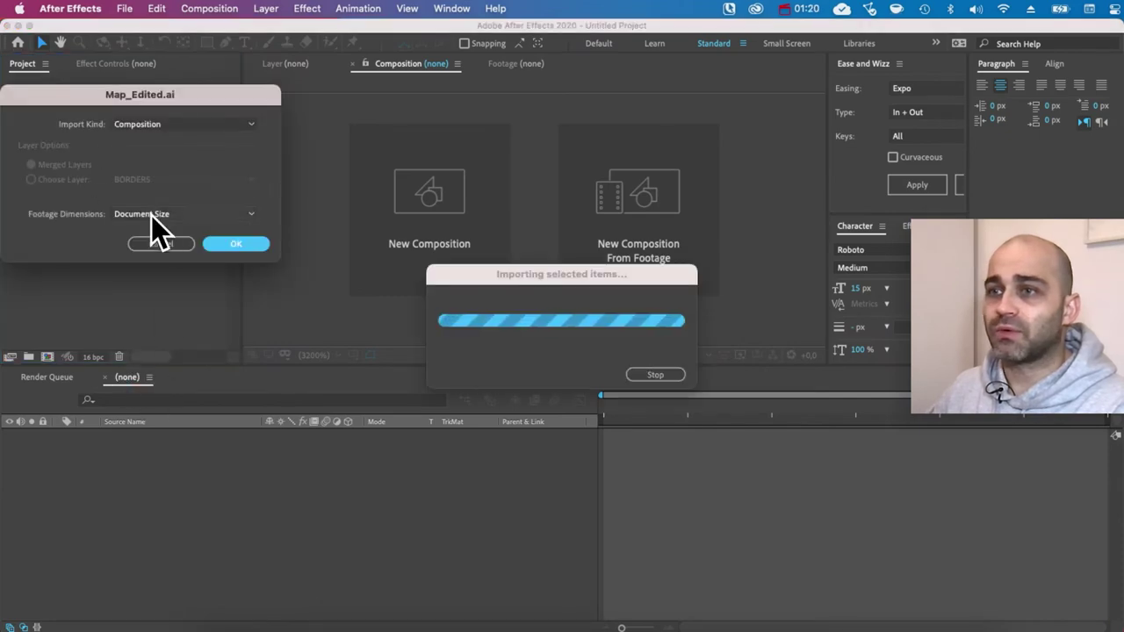
Import Map_Edited.ai as a Composition with its footage dimensions set to Document Size
{"action": "left_click_drag", "start_coordinate": [181, 103], "coordinate": [567, 210]}
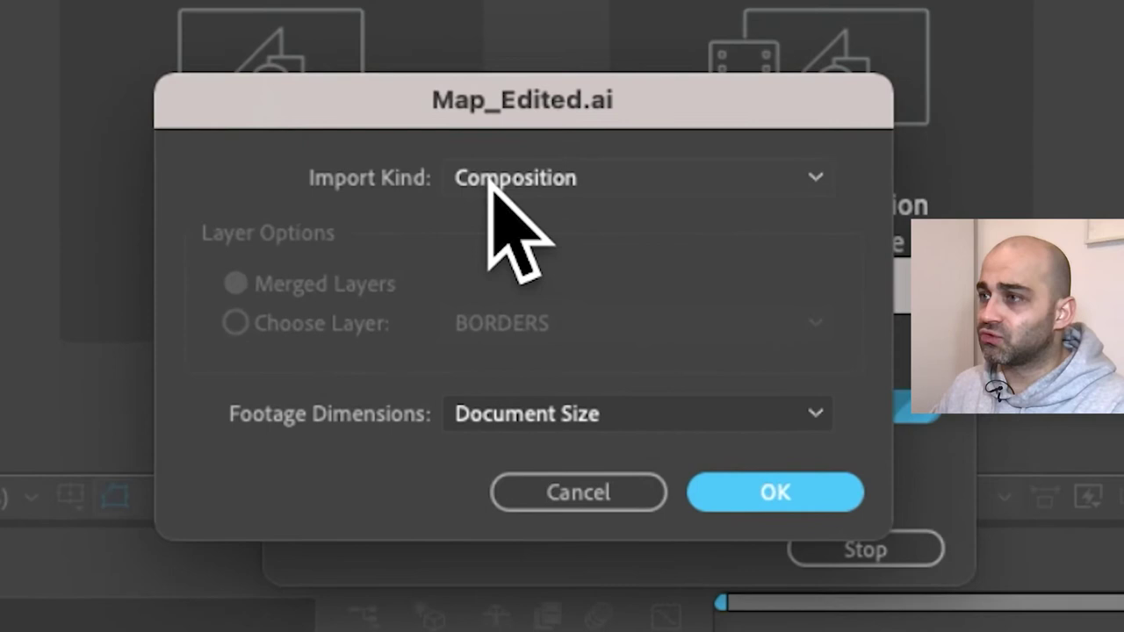
{"action": "left_click", "coordinate": [562, 177]}
{"action": "left_click", "coordinate": [547, 261]}
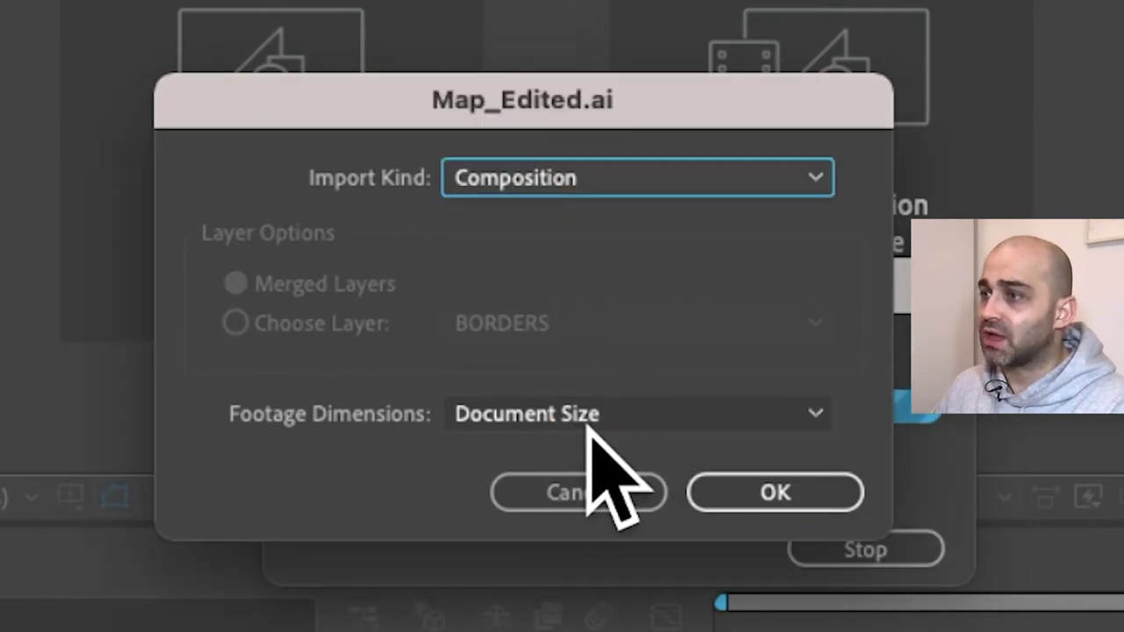
{"action": "mouse_move", "coordinate": [604, 408]}
{"action": "left_mouse_down"}
{"action": "mouse_move", "coordinate": [640, 496]}
{"action": "mouse_move", "coordinate": [664, 496]}
{"action": "mouse_move", "coordinate": [645, 498]}
{"action": "left_mouse_up"}
{"action": "left_click", "coordinate": [711, 494]}
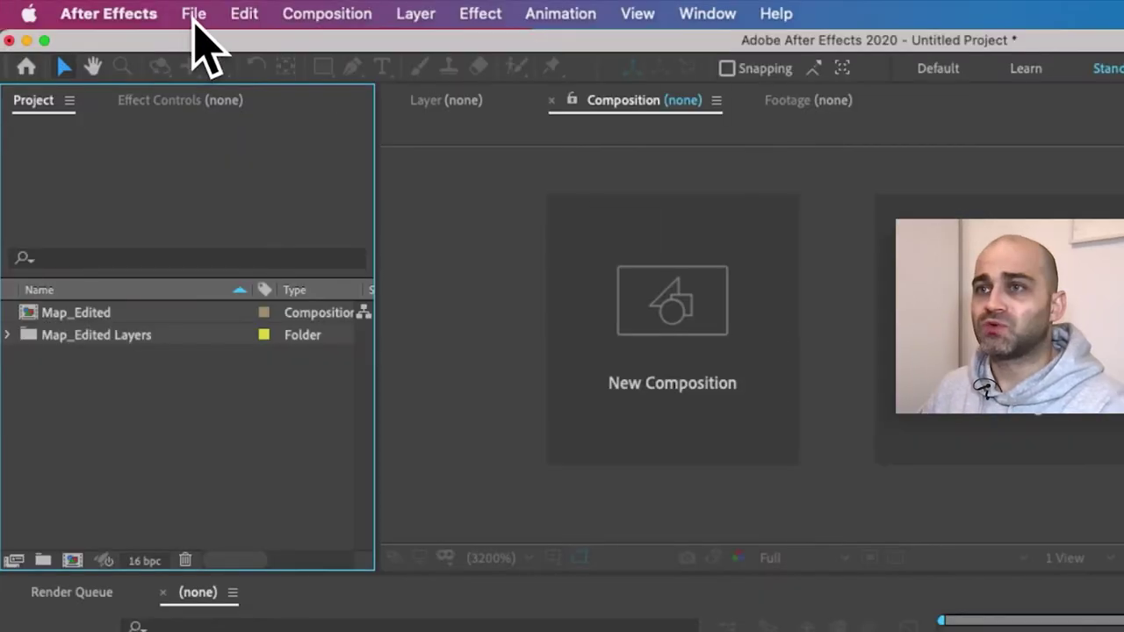
Save the project in the 02-PROJECT folder as Map Animation - V01.aep
{"action": "left_click_drag", "start_coordinate": [195, 21], "coordinate": [560, 271]}
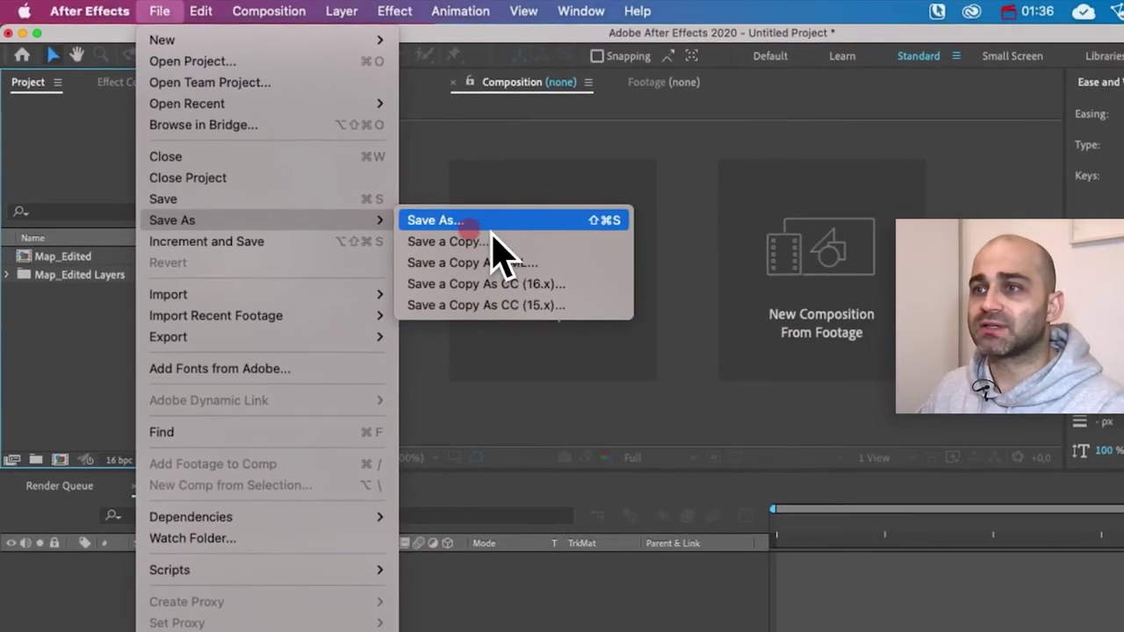
{"action": "left_click", "coordinate": [479, 230]}
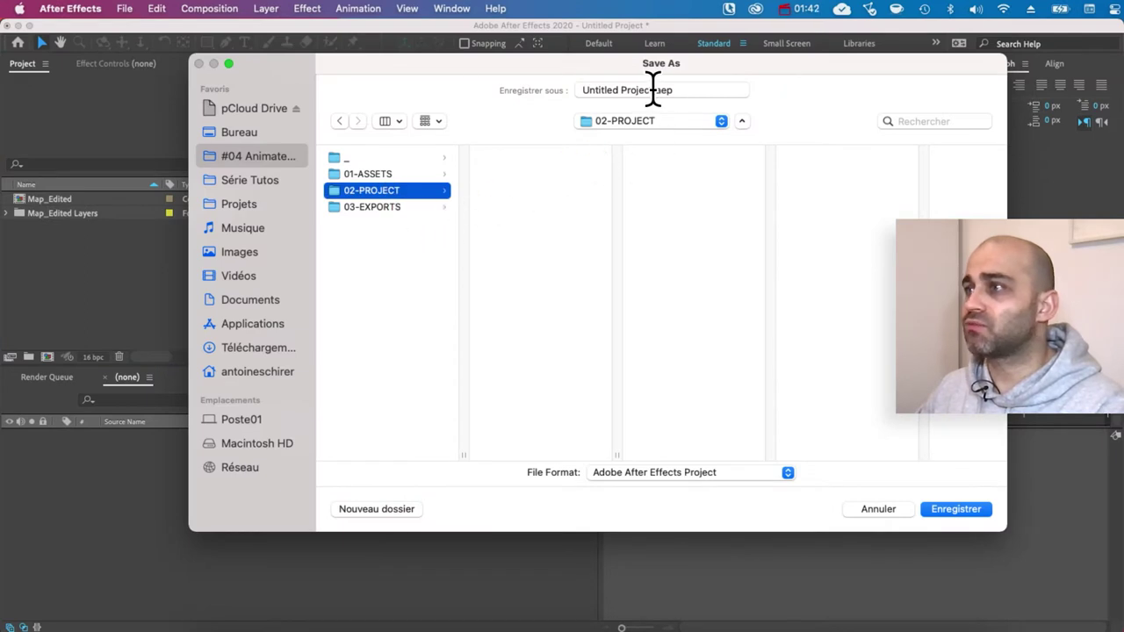
{"action": "left_click", "coordinate": [524, 88]}
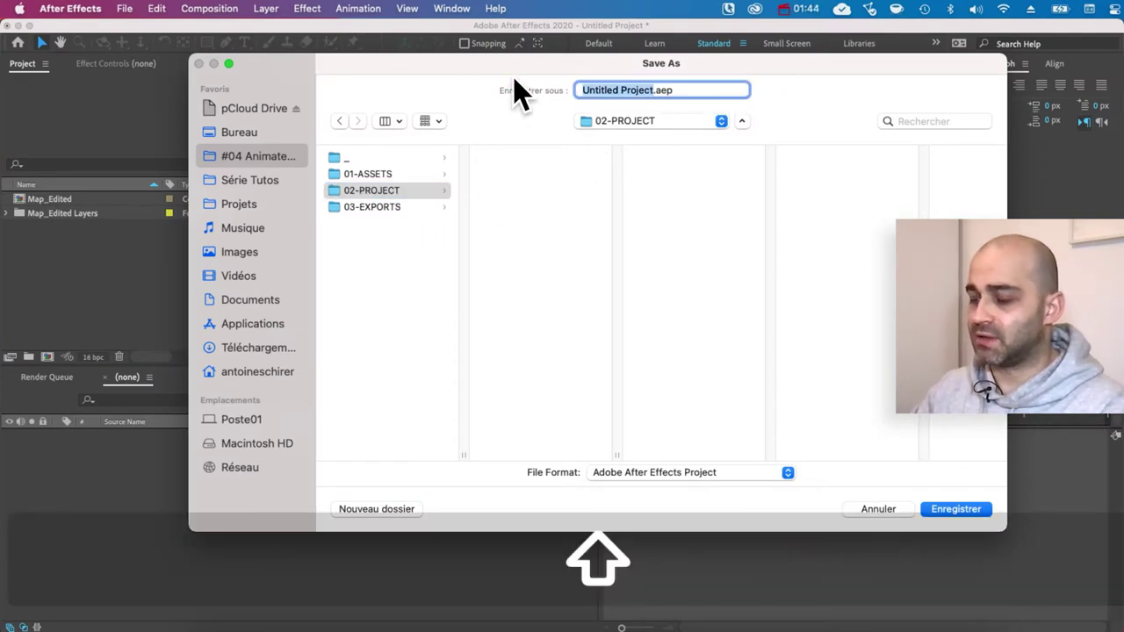
{"action": "type", "text": "Map Animat"}
{"action": "type", "text": "ion - V01"}
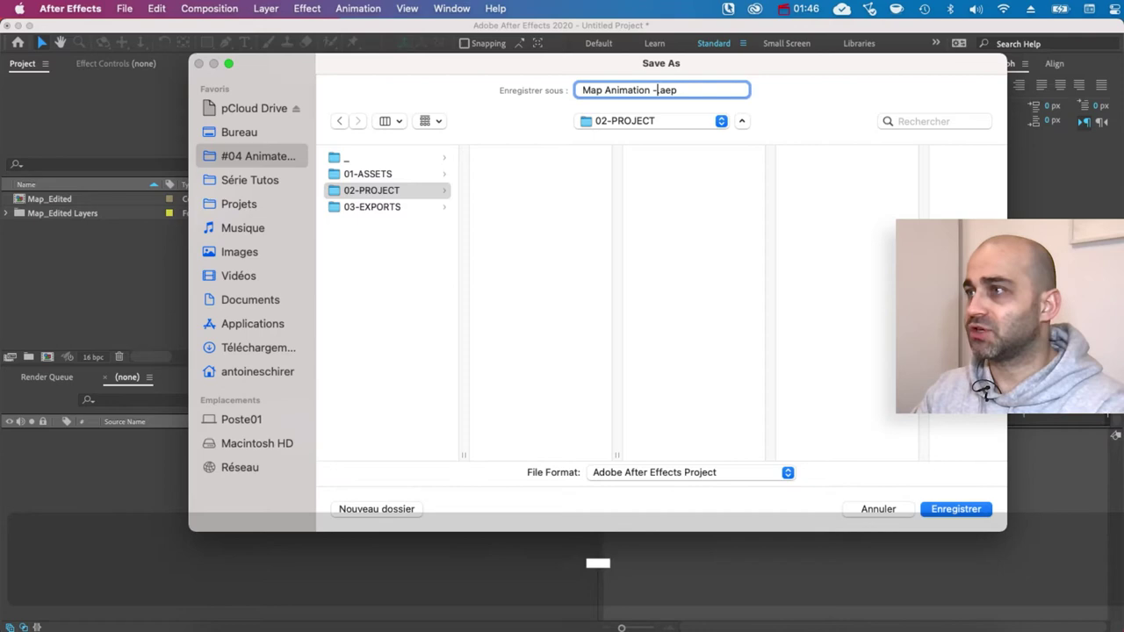
{"action": "key", "text": "Return"}
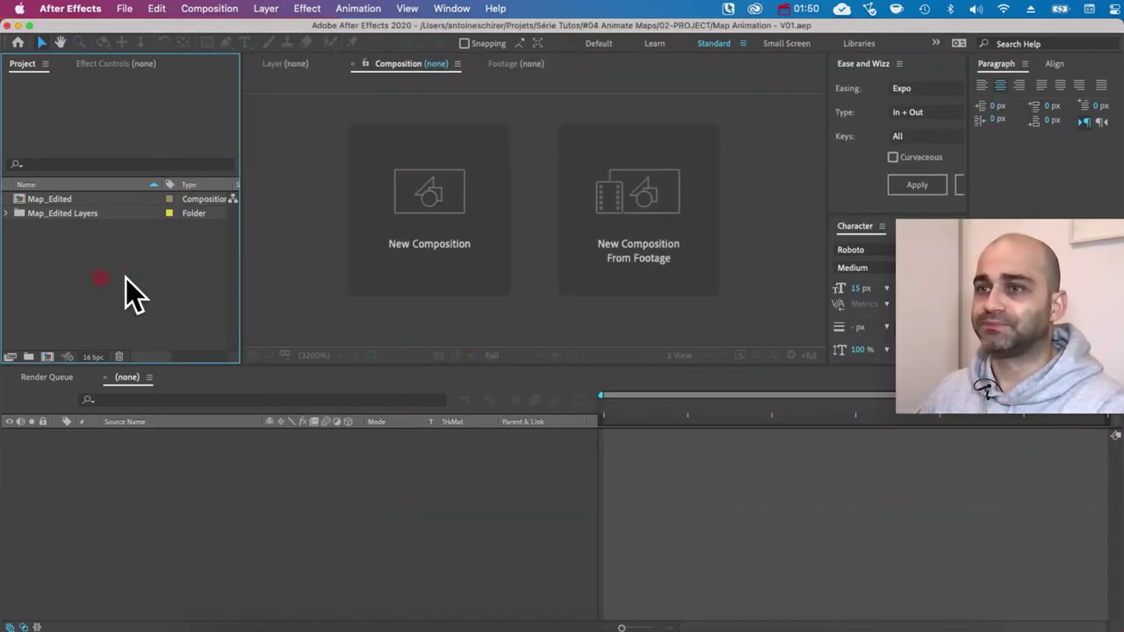
Create a composition with the HDTV 1080 25 preset and a 15-second duration, and rename it #MAIN
{"action": "left_click", "coordinate": [439, 214]}
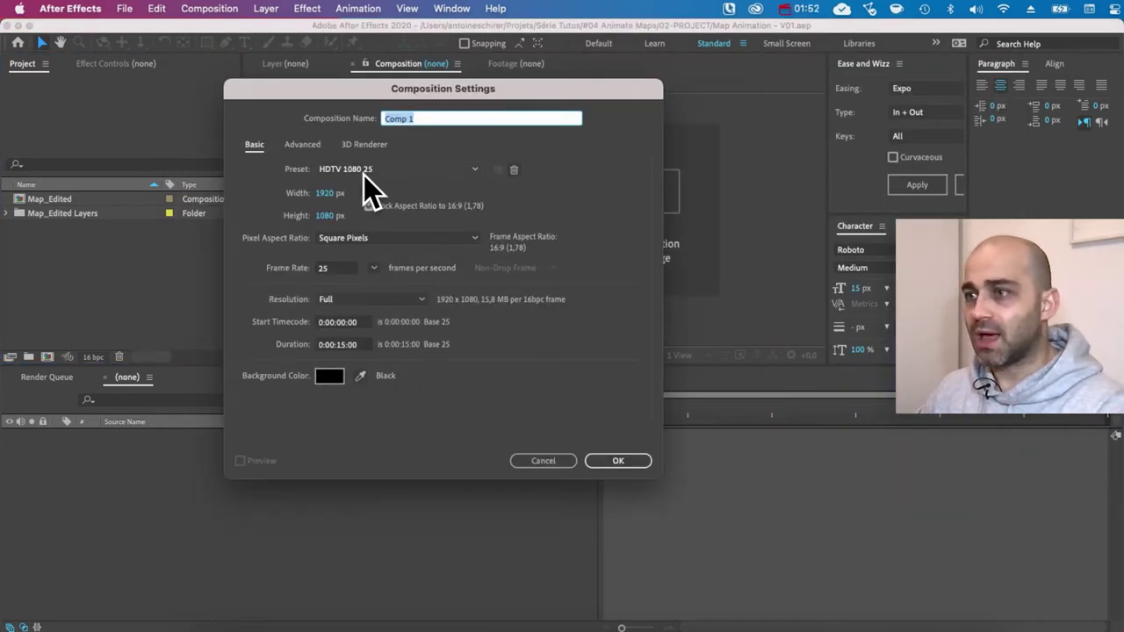
{"action": "left_click", "coordinate": [359, 168]}
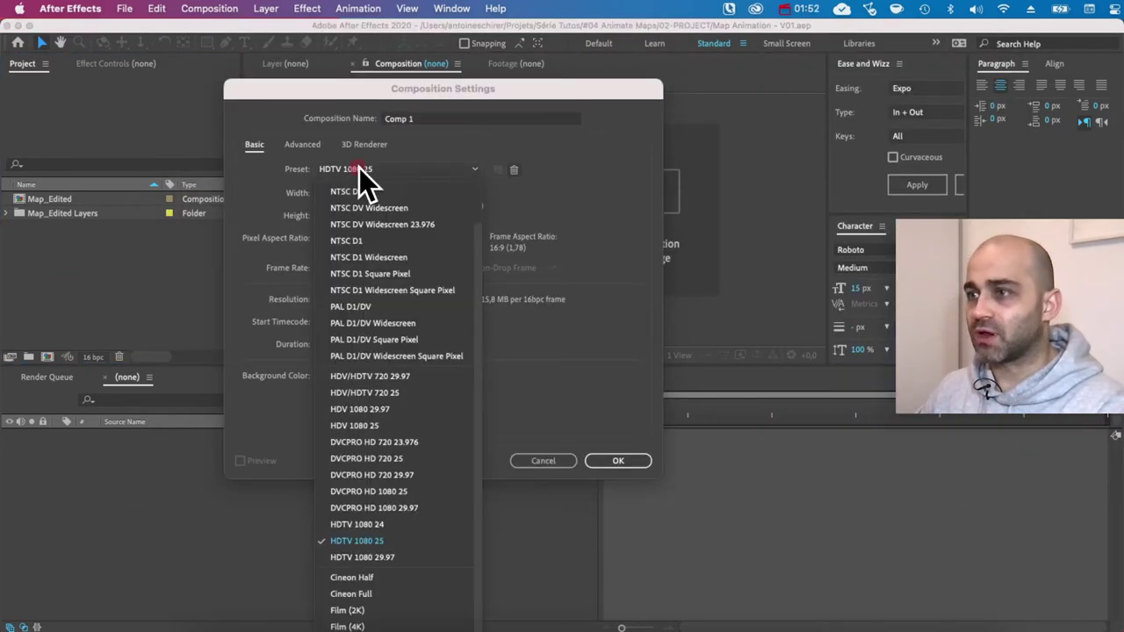
{"action": "left_click", "coordinate": [409, 540]}
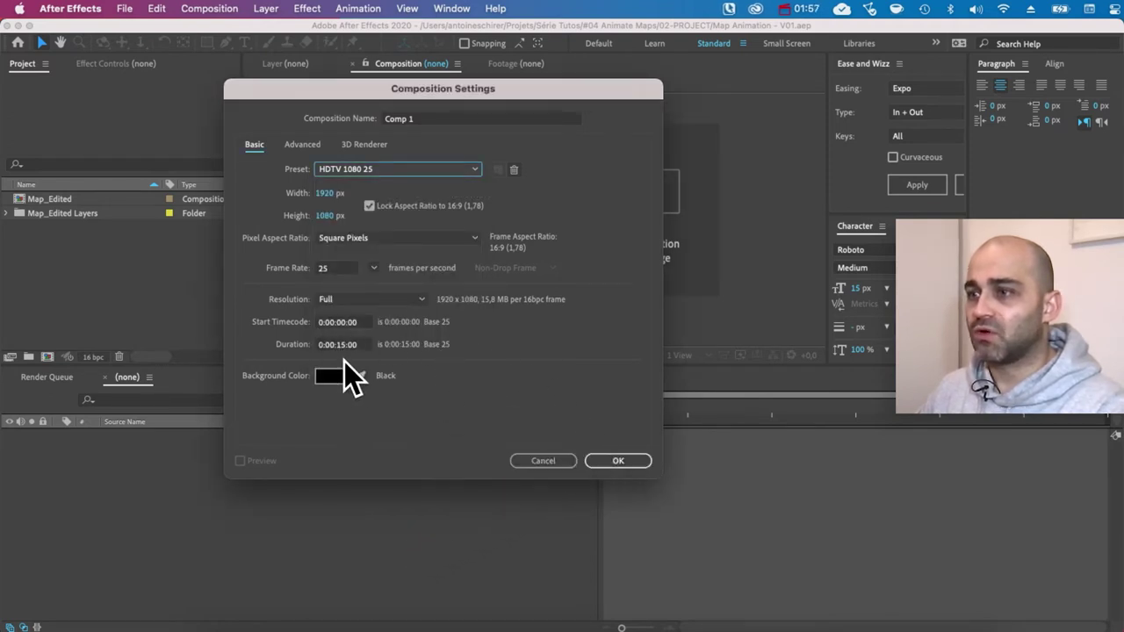
{"action": "left_click", "coordinate": [634, 463]}
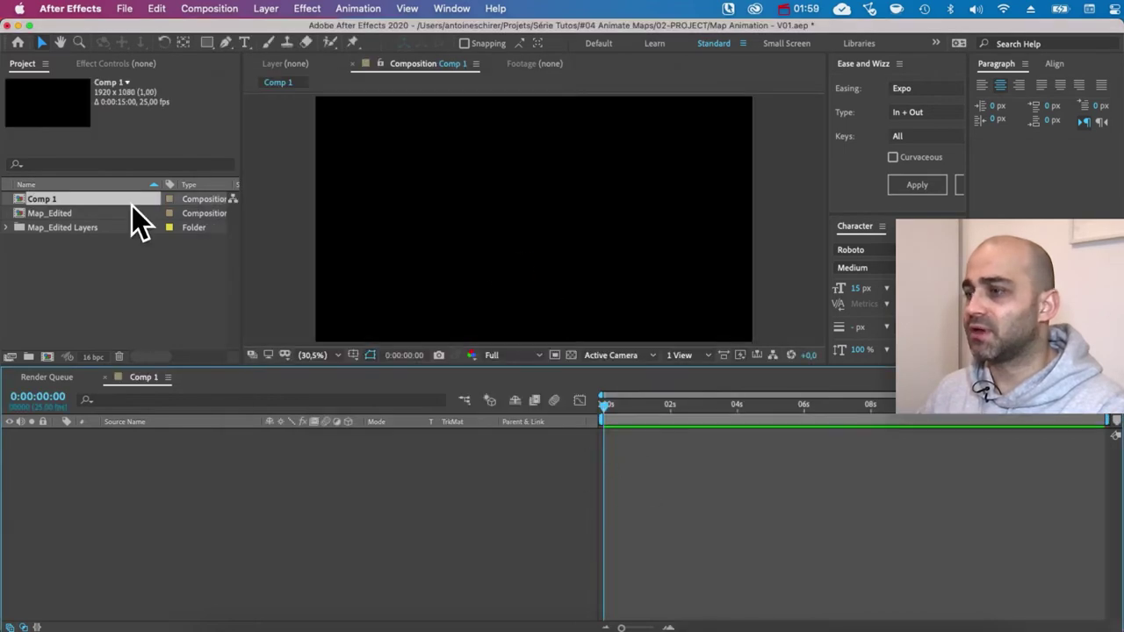
{"action": "key", "text": "Return"}
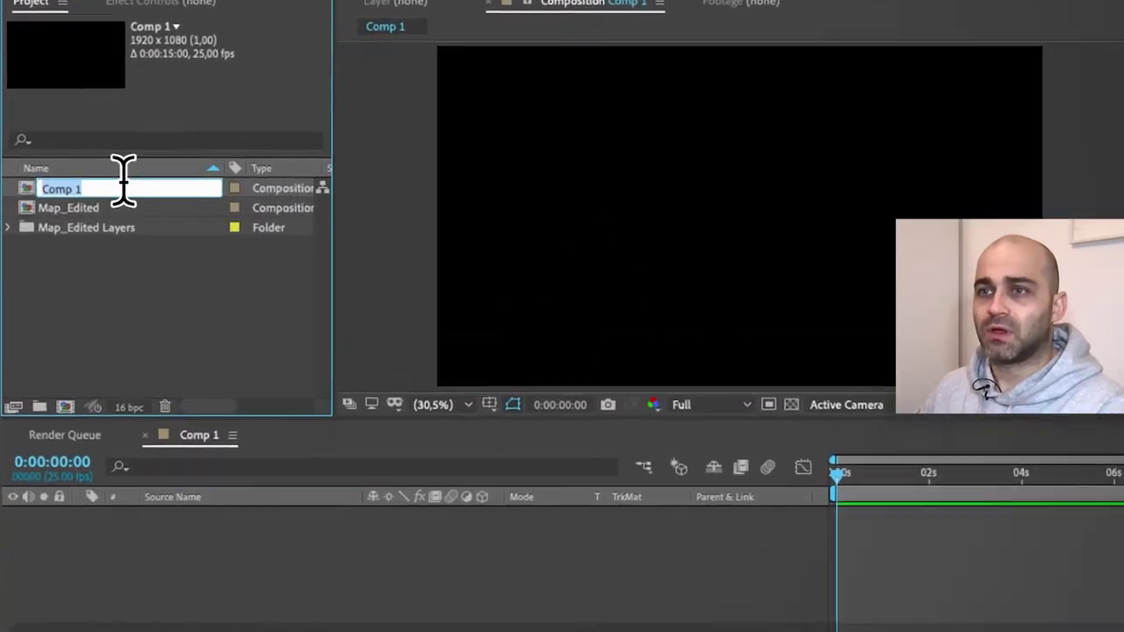
{"action": "type", "text": "#MAIN"}
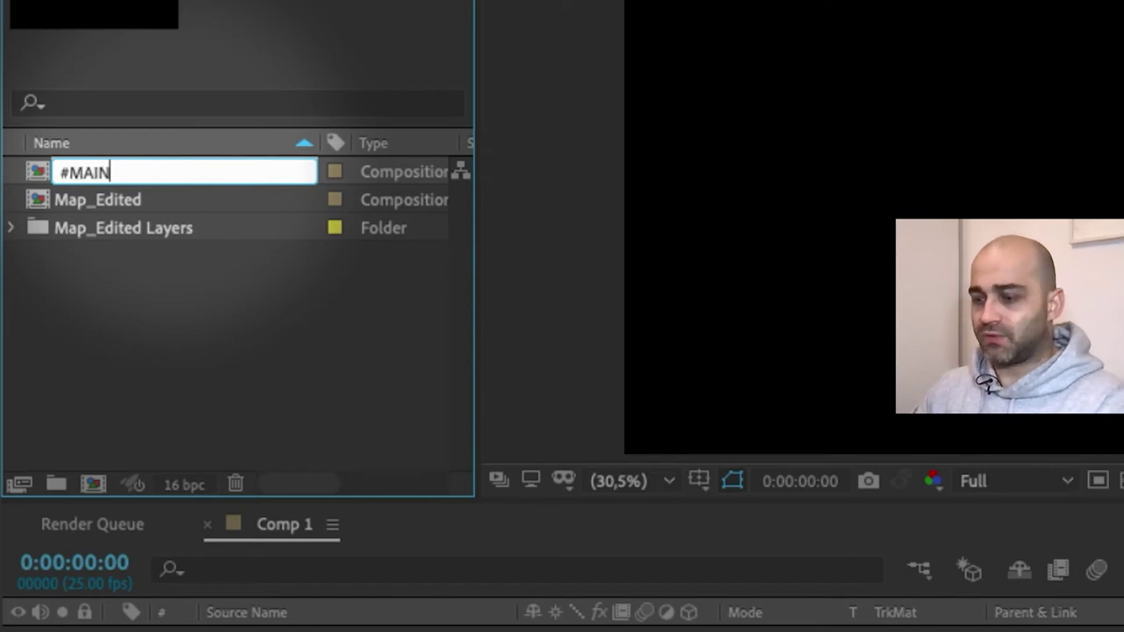
{"action": "key", "text": "Return"}
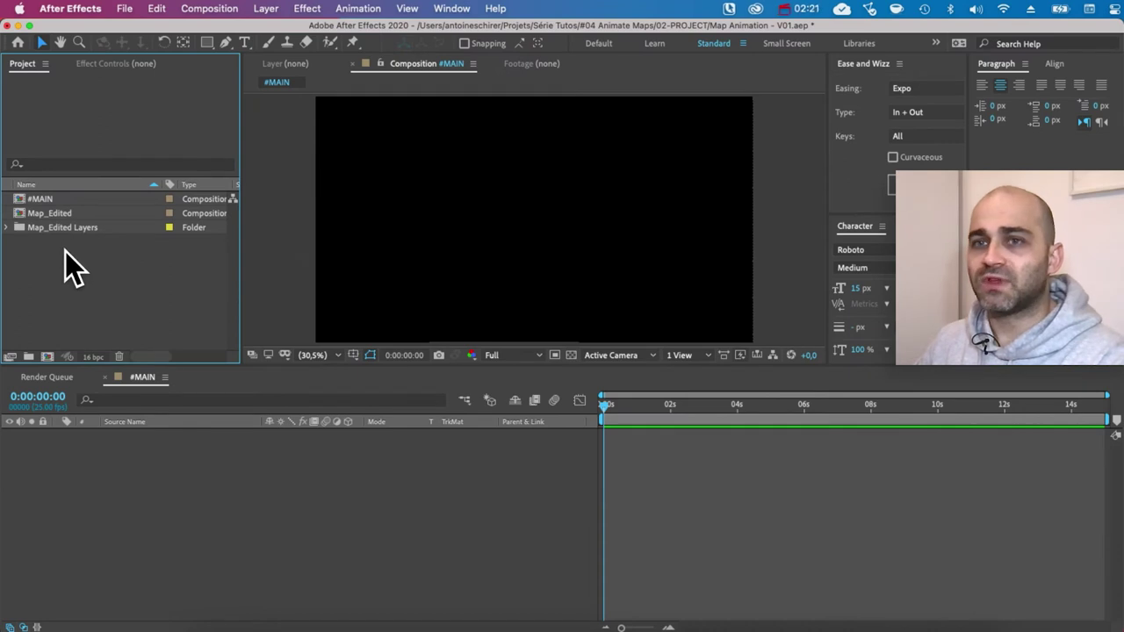
Copy the BORDERS, FRANCE, LAND and SEA layers from the Map_Edited composition into #MAIN
{"action": "double_click", "coordinate": [27, 214]}
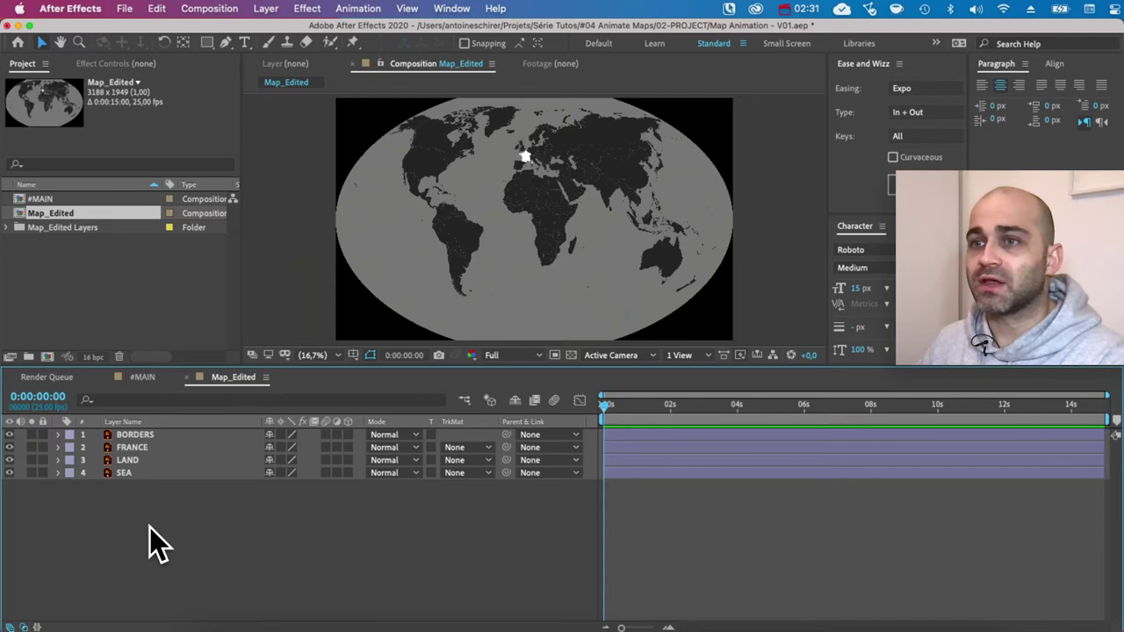
{"action": "left_click_drag", "start_coordinate": [145, 511], "coordinate": [116, 404]}
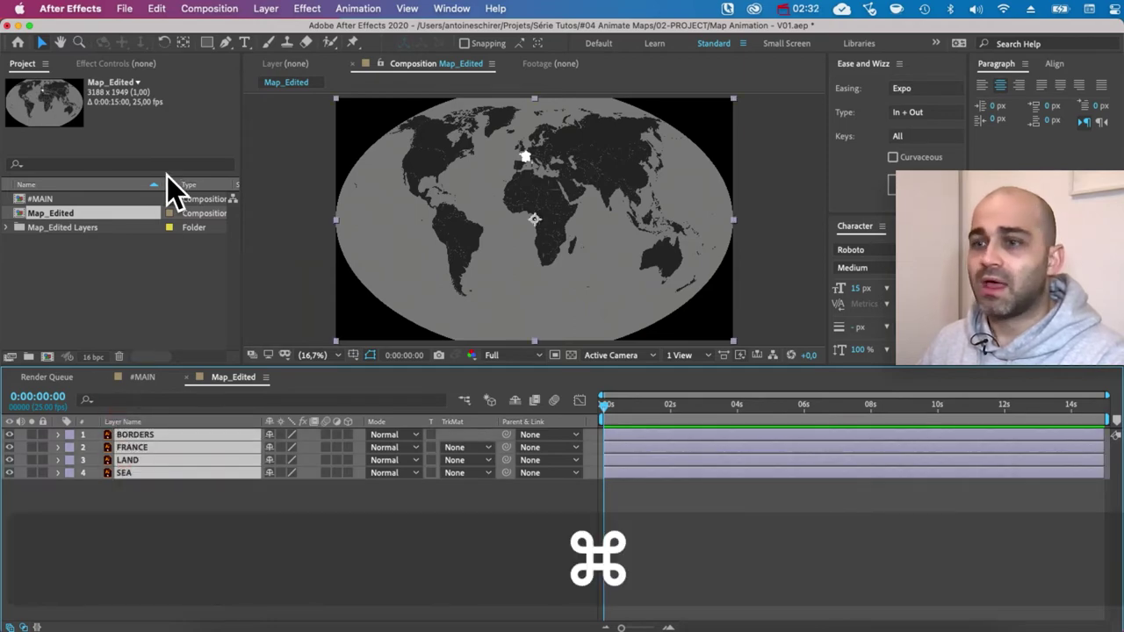
{"action": "double_click", "coordinate": [48, 196]}
{"action": "key", "text": "super+v"}
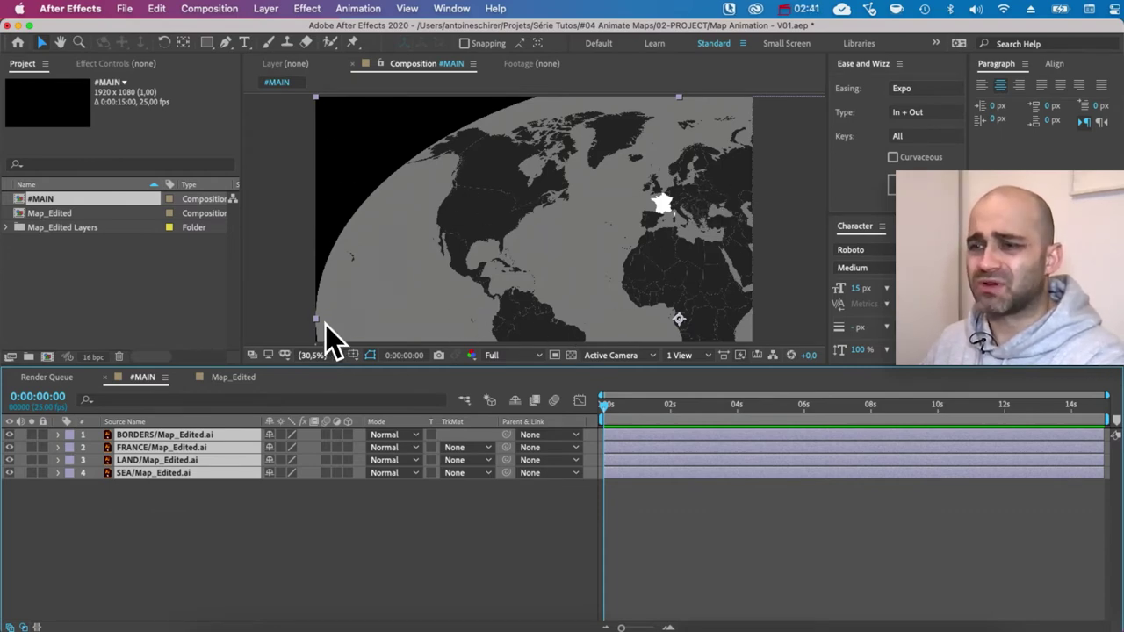
Reset the Position property of all four map layers in #MAIN to centre them in the frame
{"action": "key", "text": "p"}
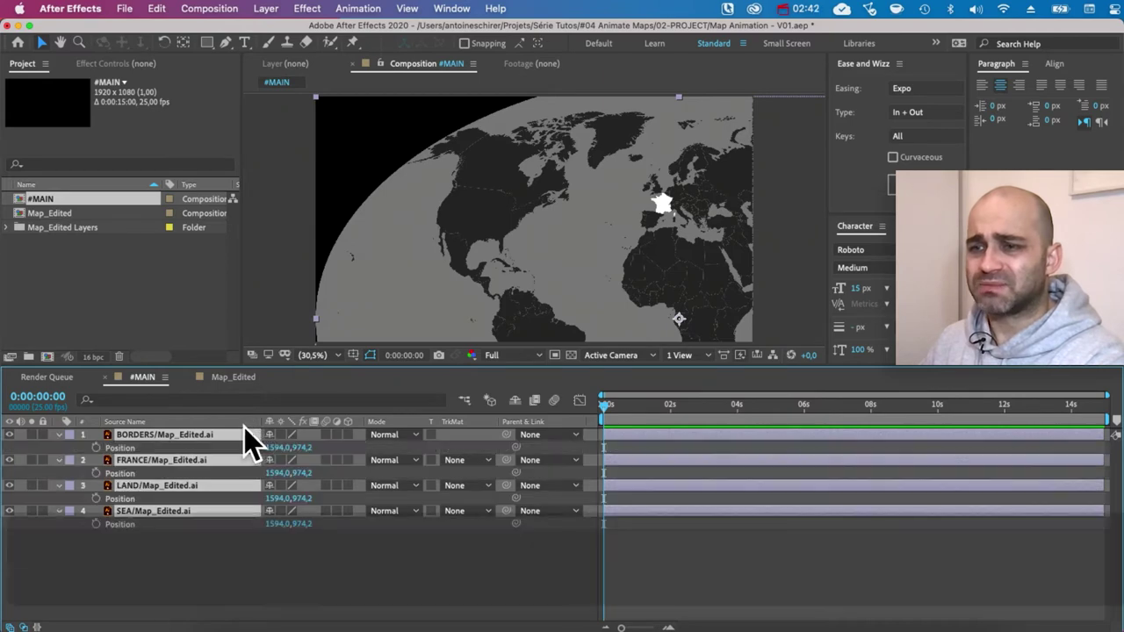
{"action": "left_click", "coordinate": [131, 509]}
{"action": "left_click", "coordinate": [133, 486], "text": "super"}
{"action": "left_click", "coordinate": [135, 460], "text": "super"}
{"action": "left_click", "coordinate": [138, 435], "text": "super"}
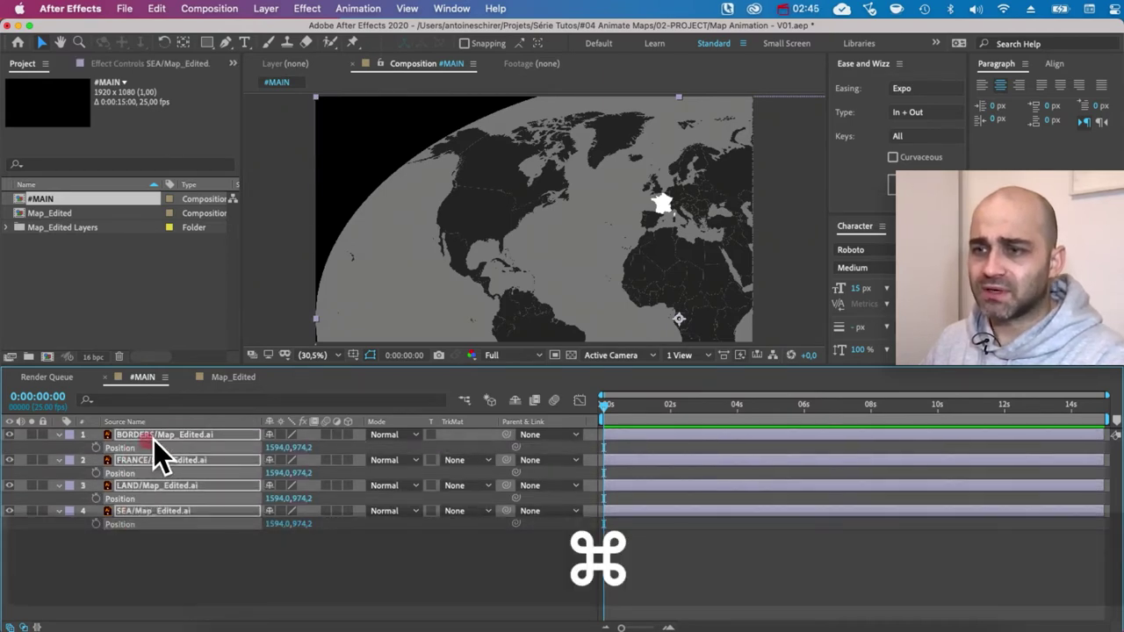
{"action": "right_click", "coordinate": [134, 445]}
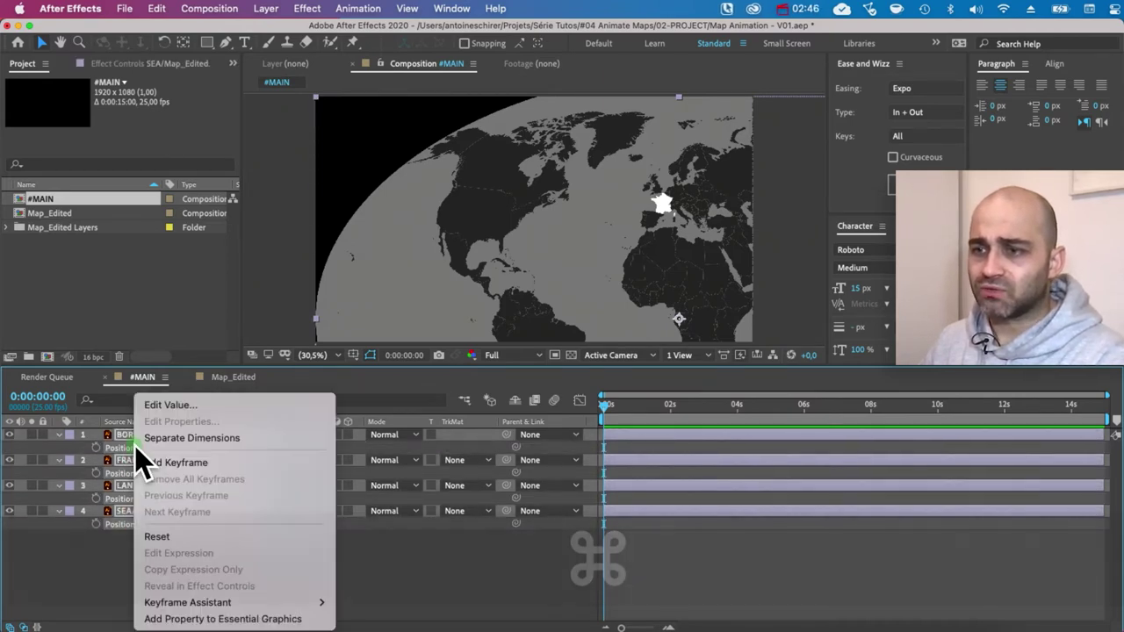
{"action": "left_click", "coordinate": [168, 533]}
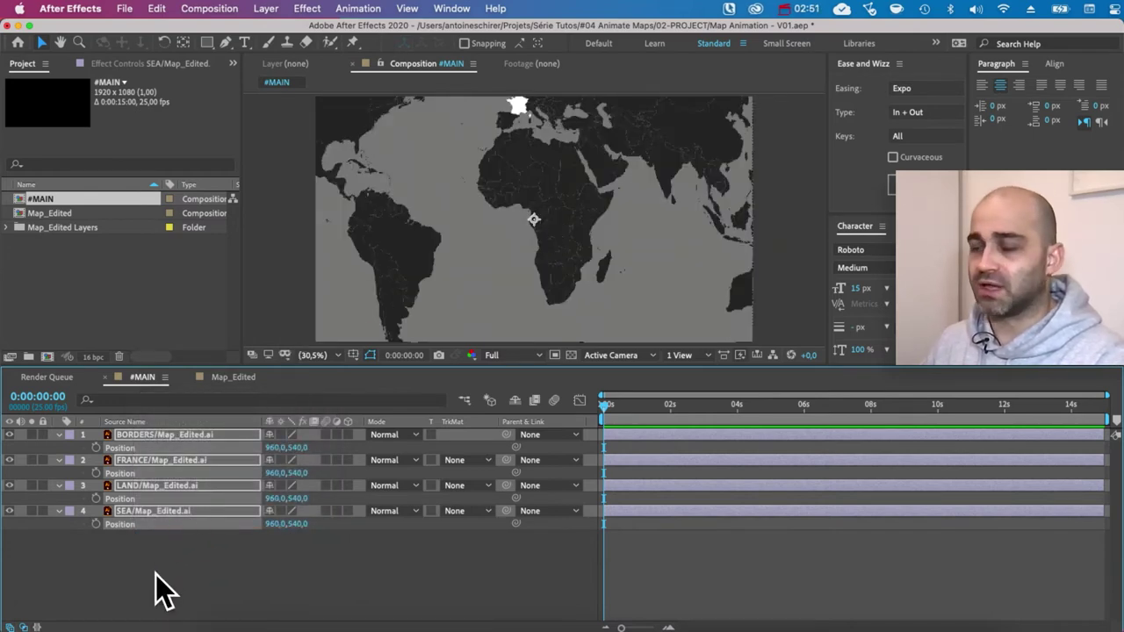
{"action": "left_click", "coordinate": [220, 560]}
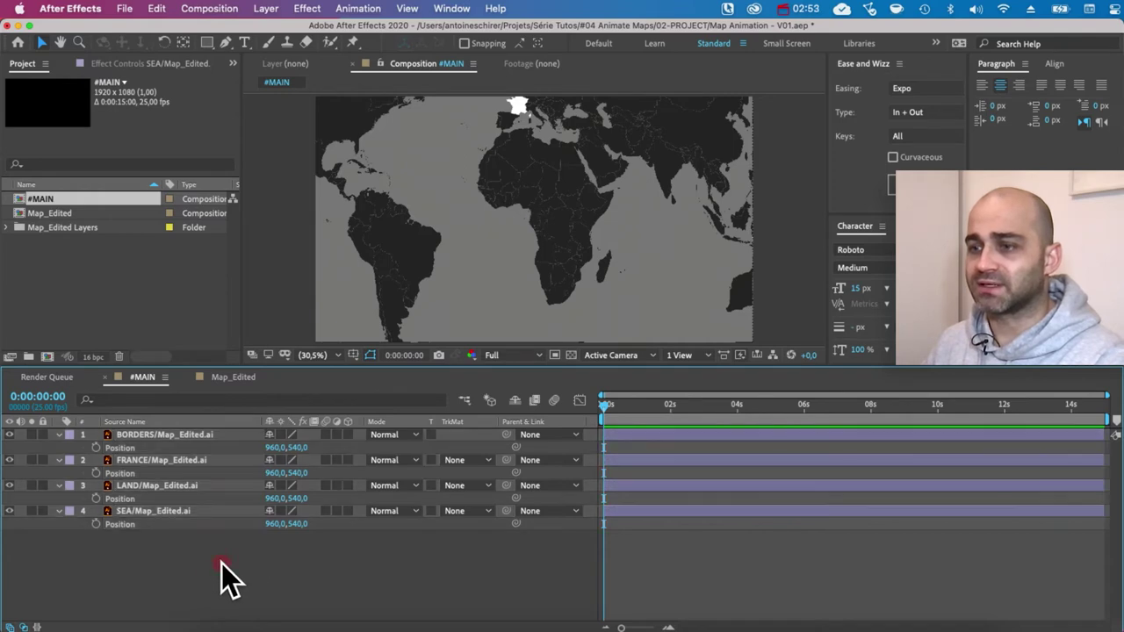
Add a null object named GUIDE and parent the BORDERS, FRANCE, LAND and SEA layers to it
{"action": "right_click", "coordinate": [252, 569]}
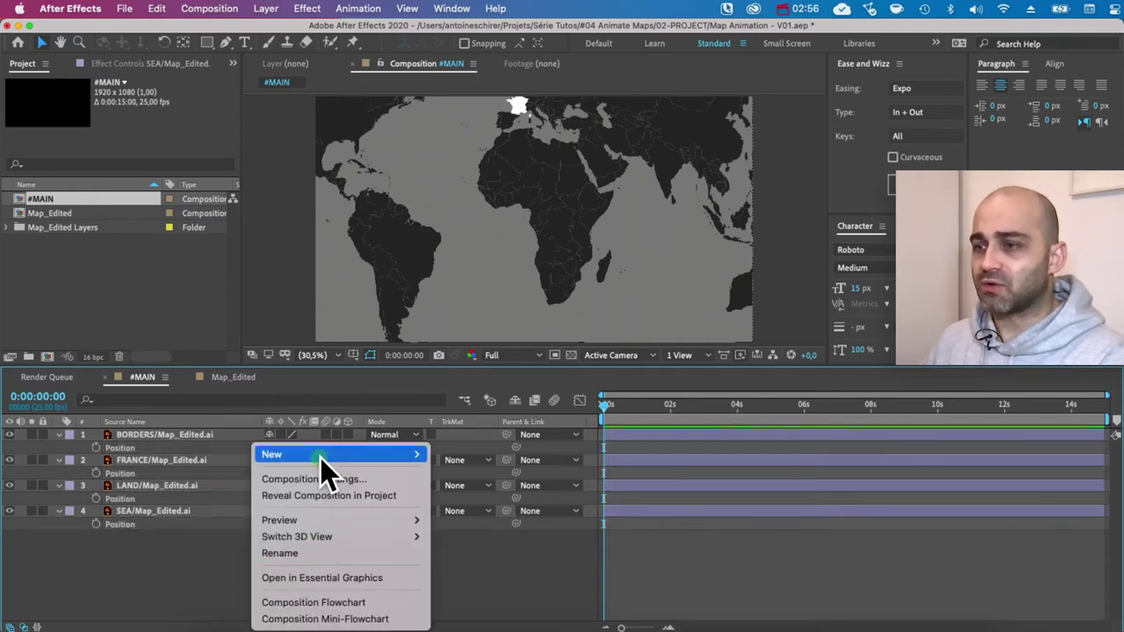
{"action": "mouse_move", "coordinate": [320, 455]}
{"action": "left_click", "coordinate": [486, 538]}
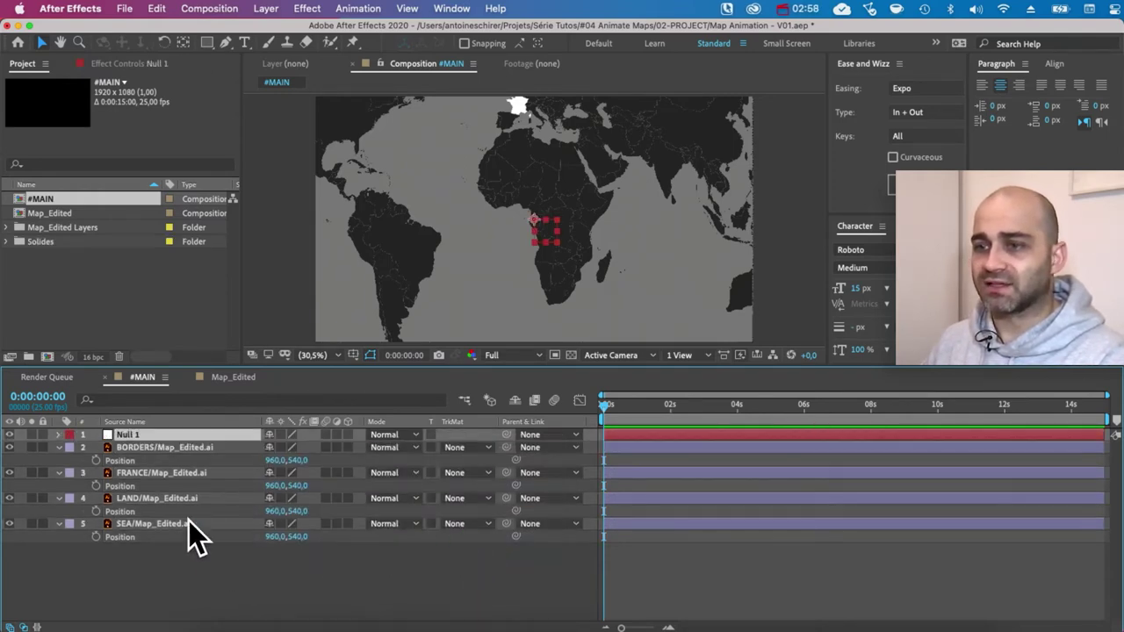
{"action": "key", "text": "Return"}
{"action": "type", "text": "GUIDE"}
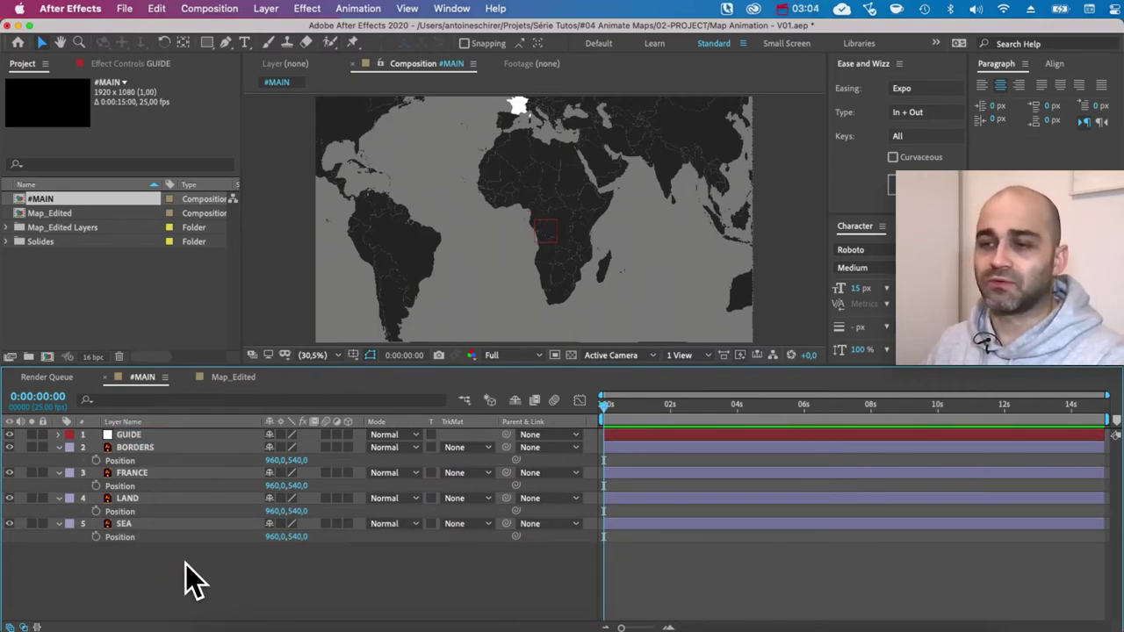
{"action": "left_click_drag", "start_coordinate": [204, 573], "coordinate": [149, 450]}
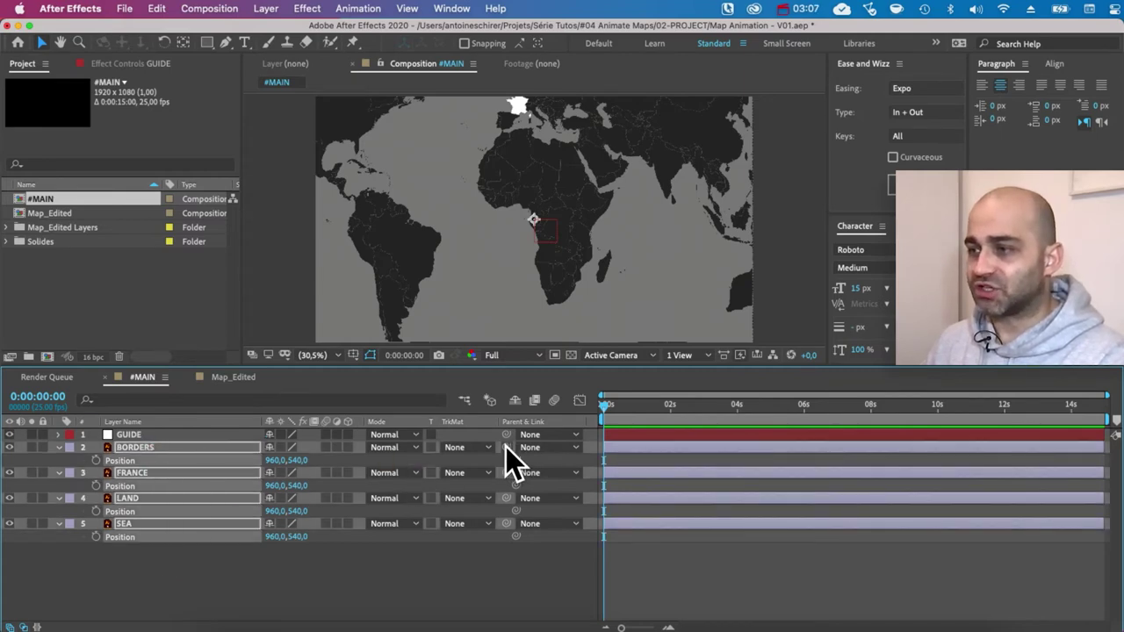
{"action": "left_click_drag", "start_coordinate": [506, 447], "coordinate": [131, 435]}
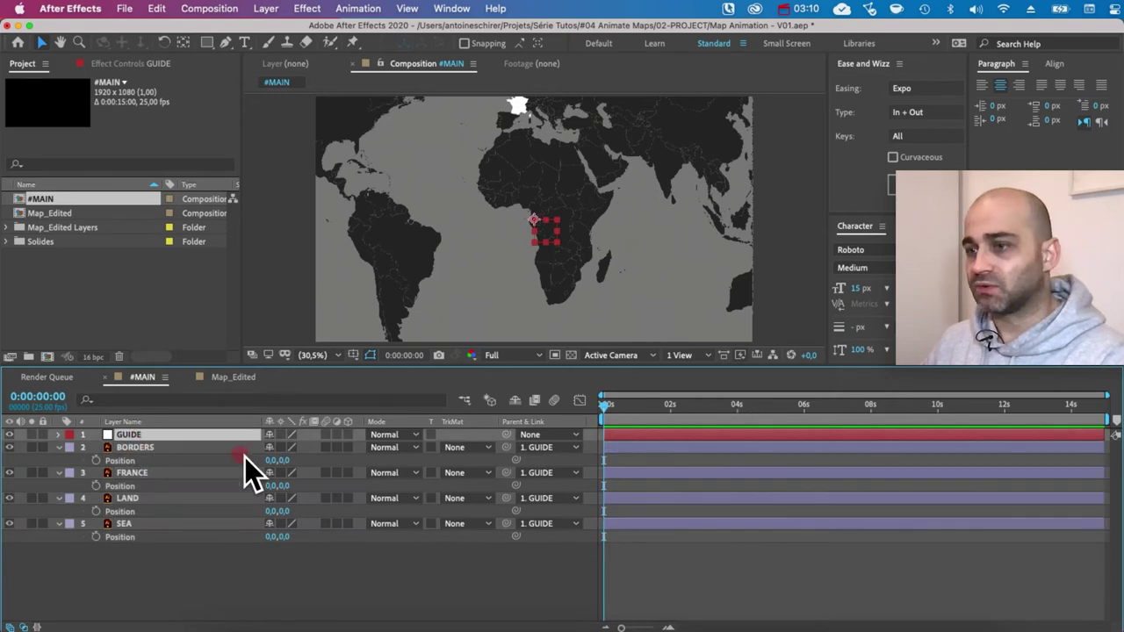
Frame the map with the GUIDE null by lowering it to a Y position of 575 and setting its scale to 70%
{"action": "key", "text": "s"}
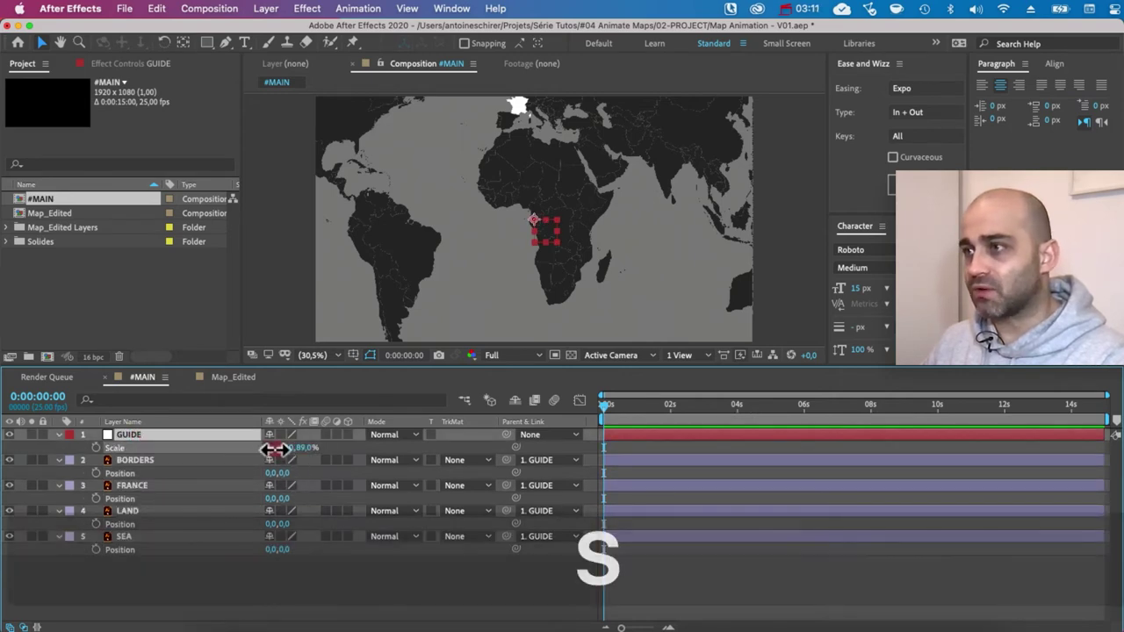
{"action": "left_click_drag", "start_coordinate": [271, 446], "coordinate": [245, 446]}
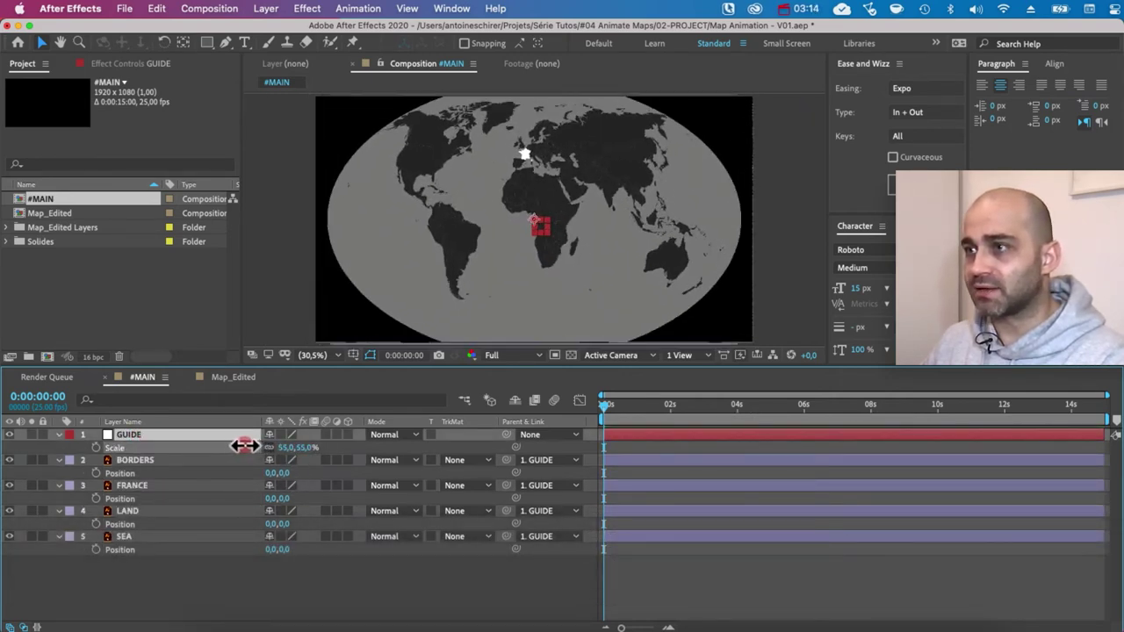
{"action": "key", "text": "p"}
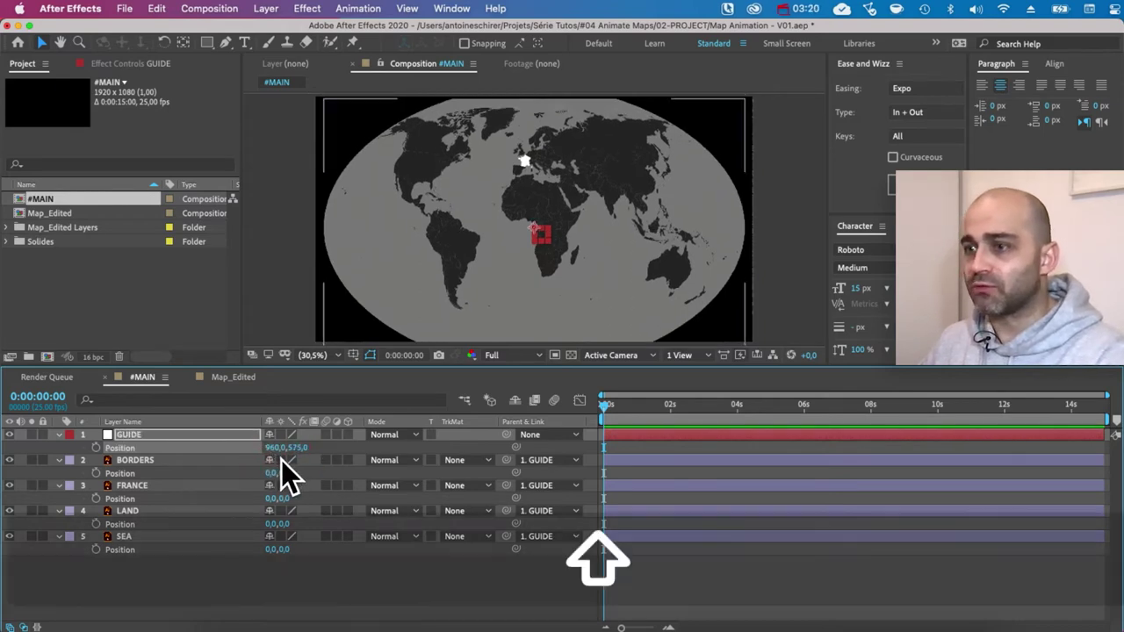
{"action": "key", "text": "shift+s"}
{"action": "left_click", "coordinate": [287, 460]}
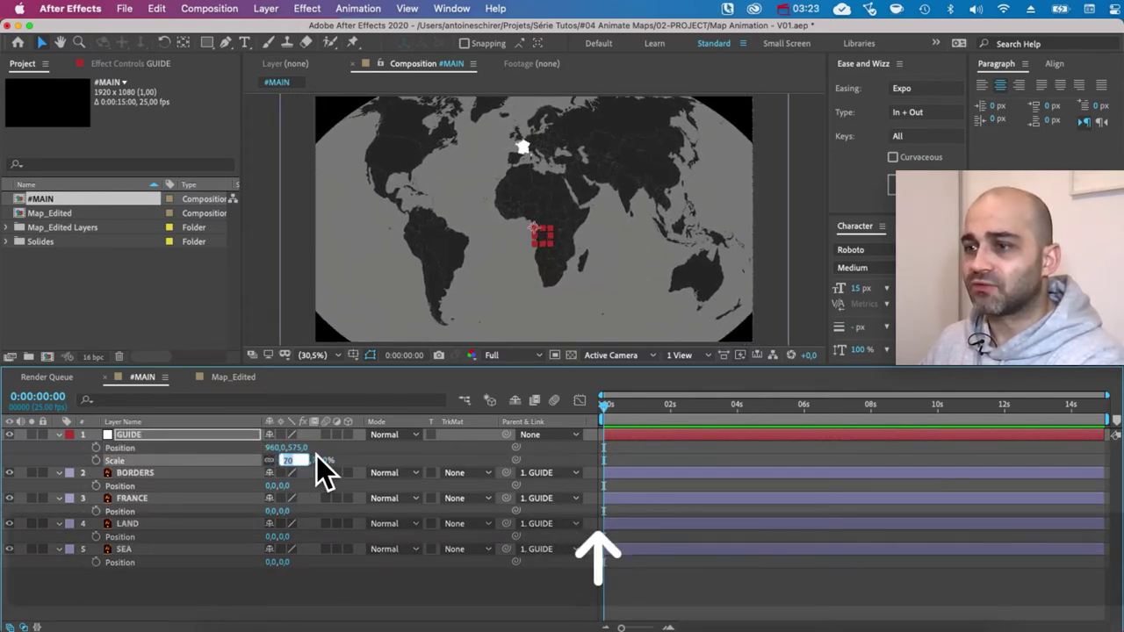
{"action": "key", "text": "Return"}
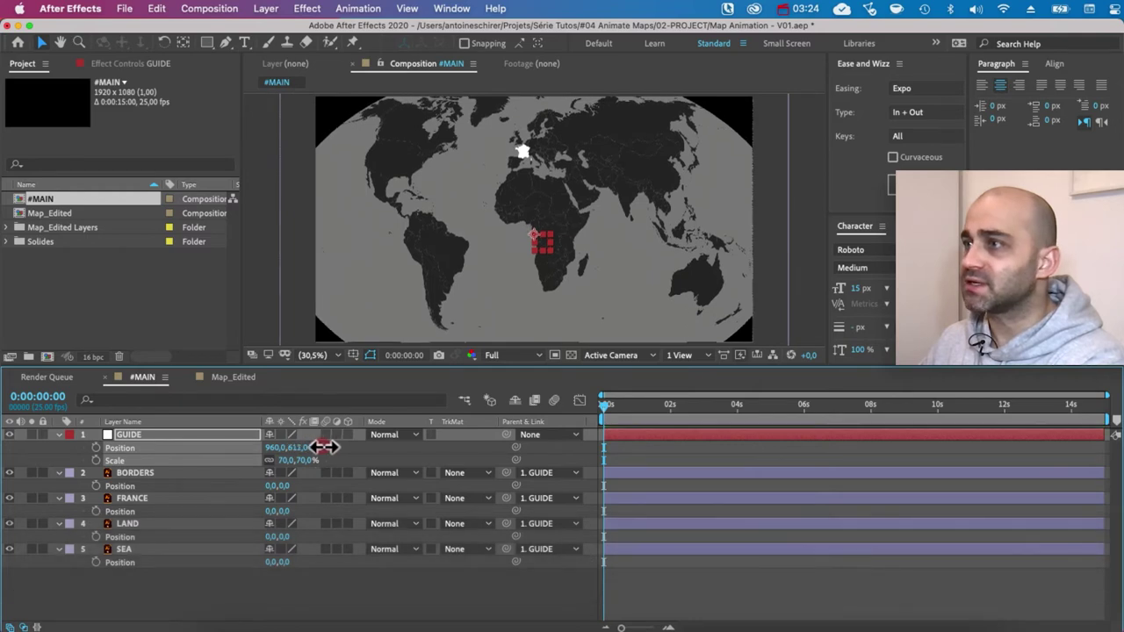
Reframe the map by setting the GUIDE null's Y position to 674 and its scale to 73%
{"action": "left_click_drag", "start_coordinate": [325, 444], "coordinate": [351, 444]}
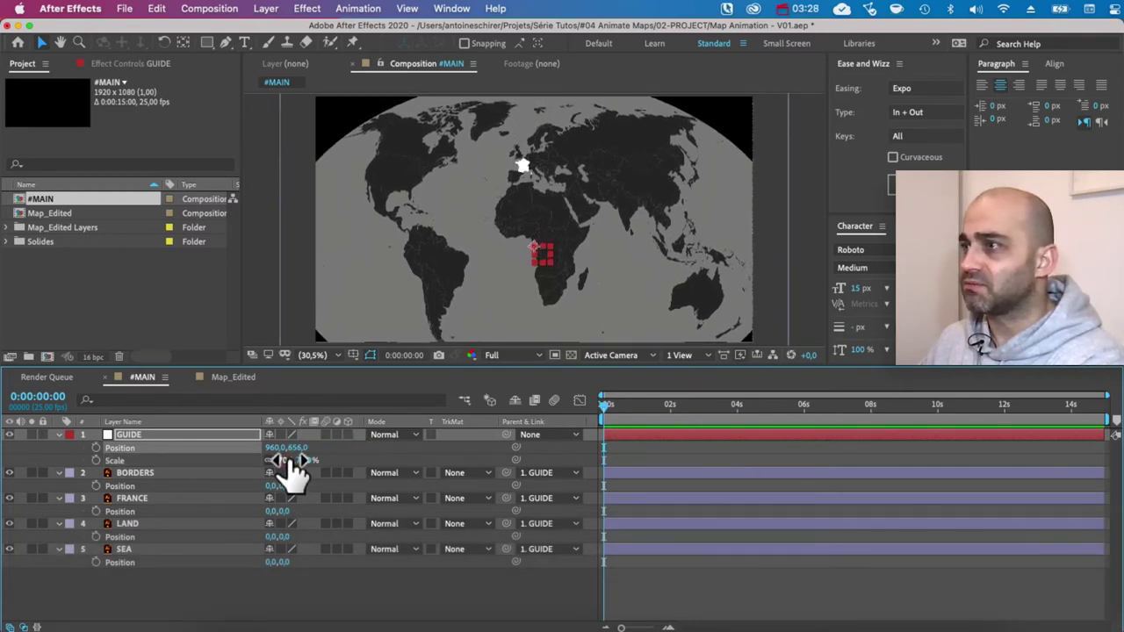
{"action": "left_click", "coordinate": [287, 460]}
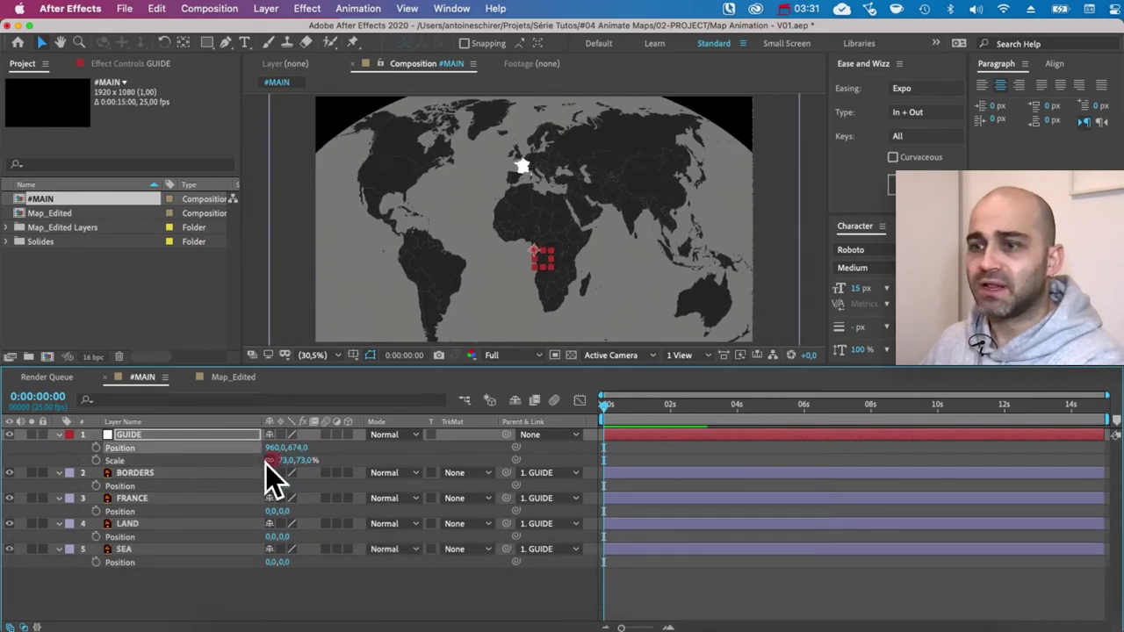
{"action": "left_click", "coordinate": [773, 145]}
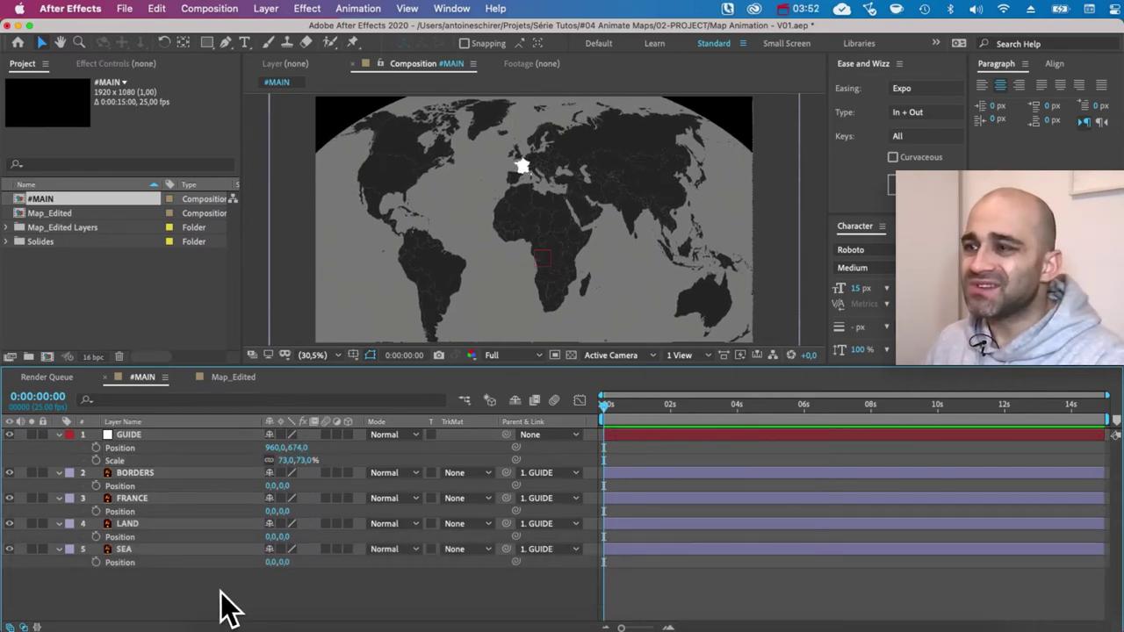
Create a 1920 × 1080 px solid named BG, filled with the grey 787878
{"action": "right_click", "coordinate": [201, 444]}
{"action": "mouse_move", "coordinate": [263, 452]}
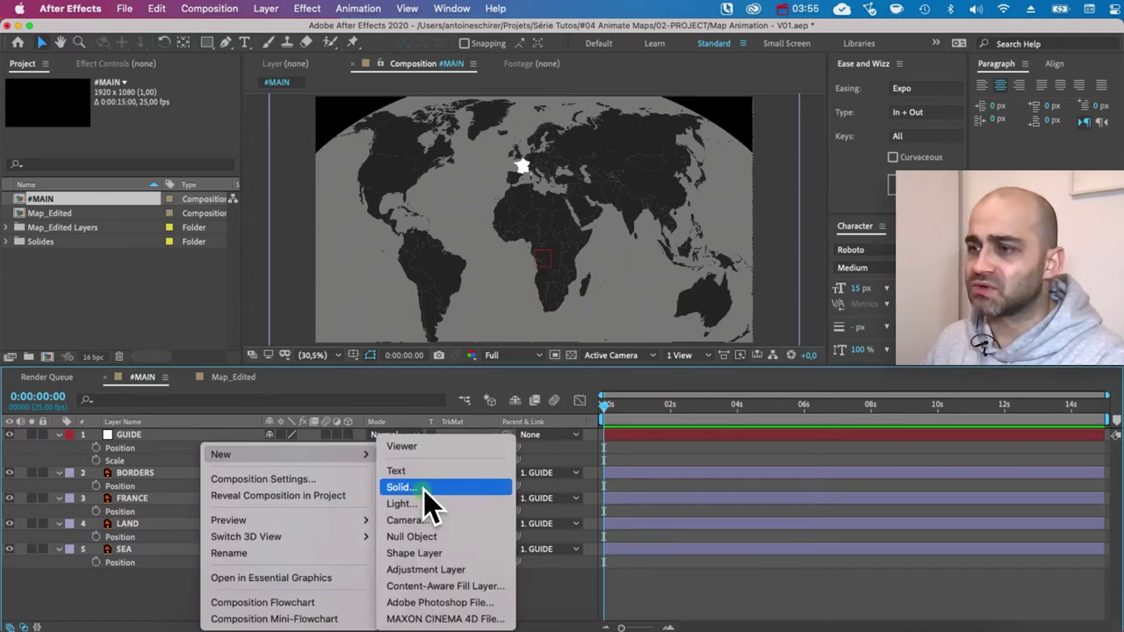
{"action": "left_click", "coordinate": [423, 490]}
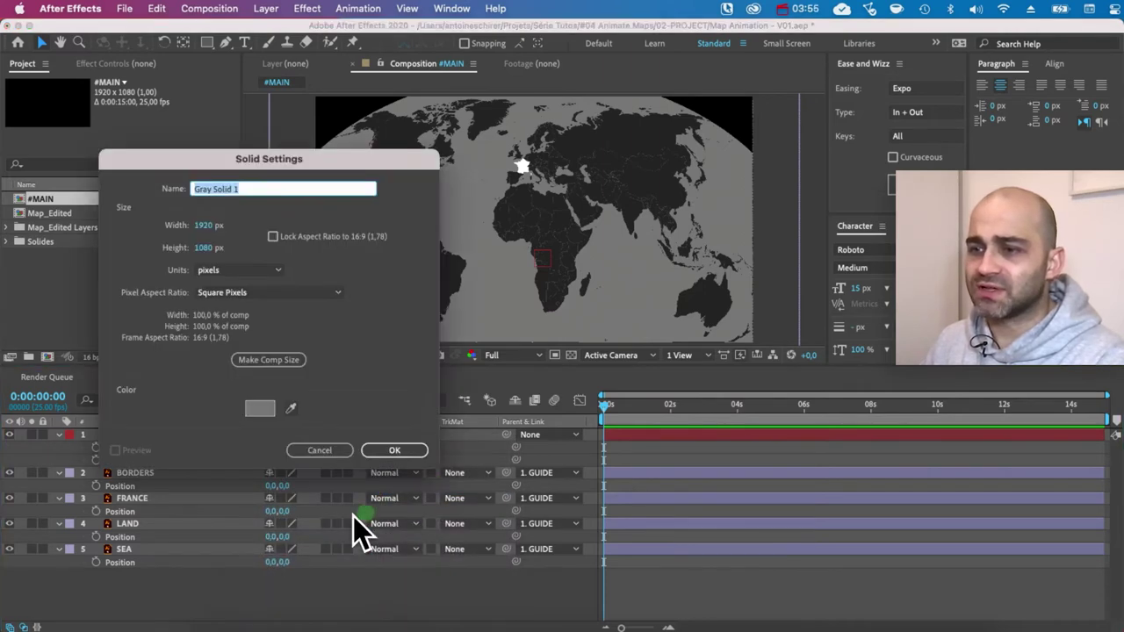
{"action": "left_click", "coordinate": [291, 409]}
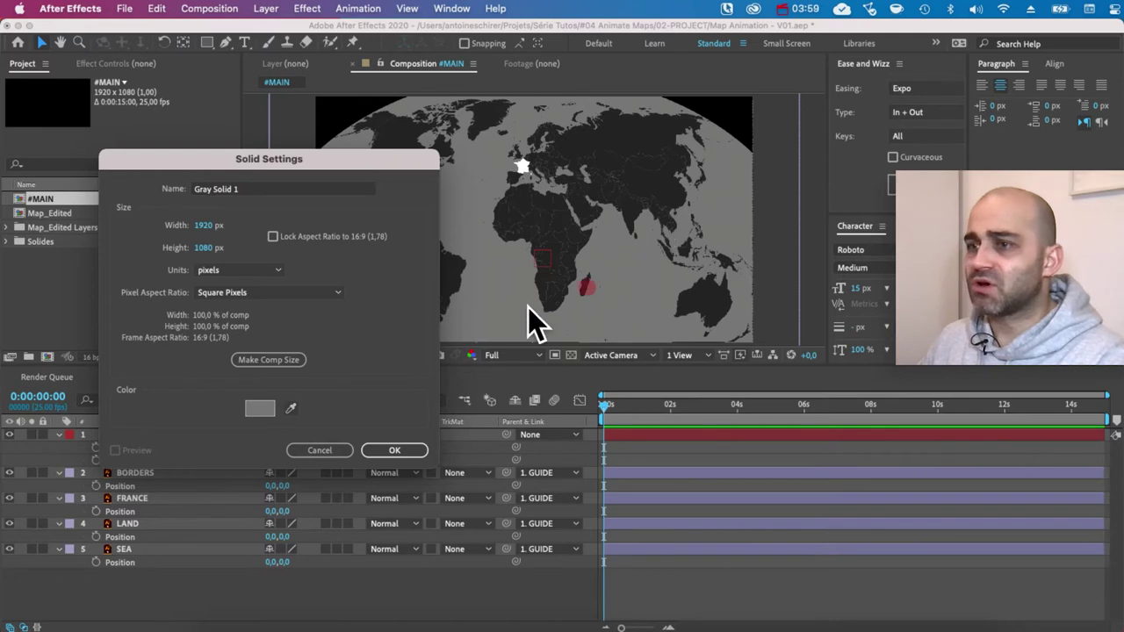
{"action": "key", "text": "Escape"}
{"action": "left_click", "coordinate": [261, 408]}
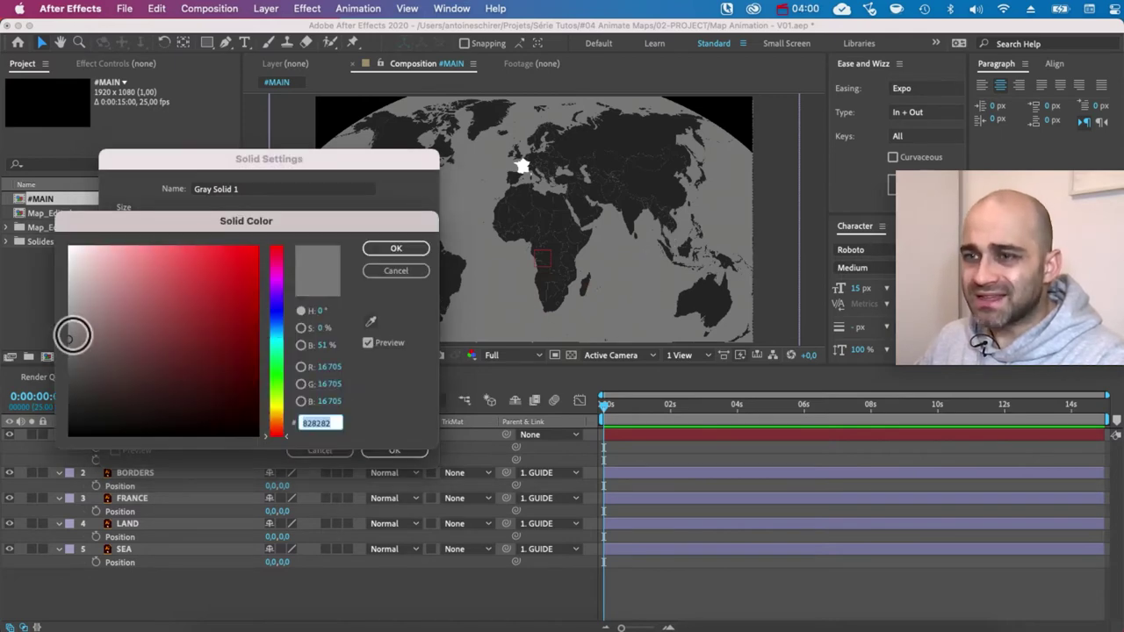
{"action": "left_click", "coordinate": [65, 346]}
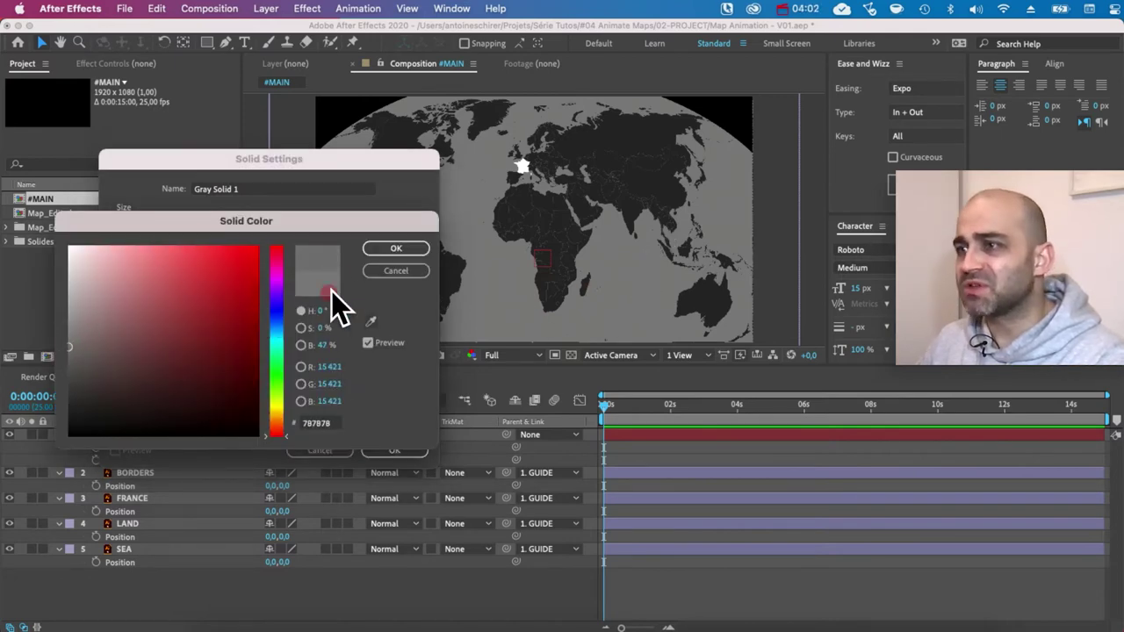
{"action": "left_click", "coordinate": [394, 248]}
{"action": "left_click_drag", "start_coordinate": [262, 192], "coordinate": [133, 179]}
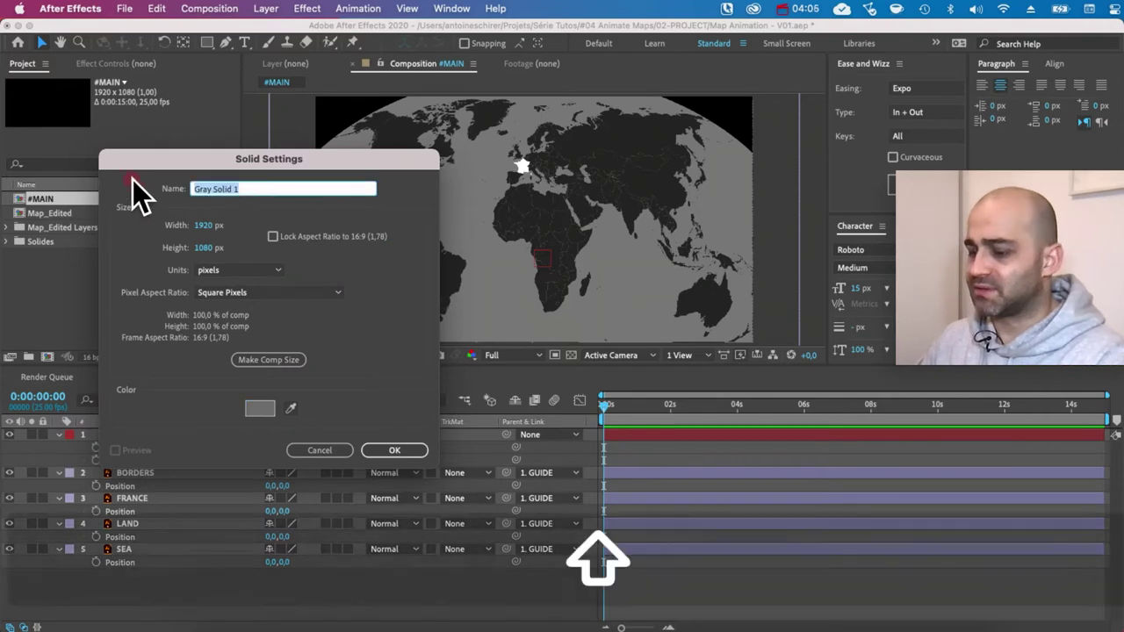
{"action": "type", "text": "BG"}
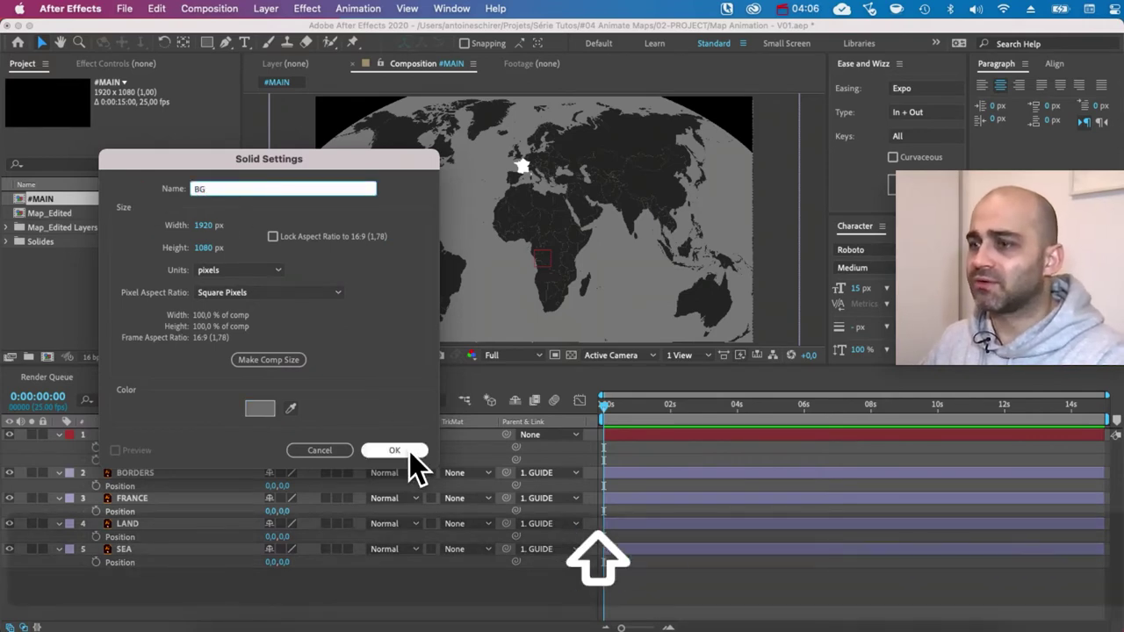
{"action": "left_click", "coordinate": [395, 450]}
Place the BG solid beneath the SEA layer as the background and lock it
{"action": "left_click_drag", "start_coordinate": [119, 455], "coordinate": [138, 587]}
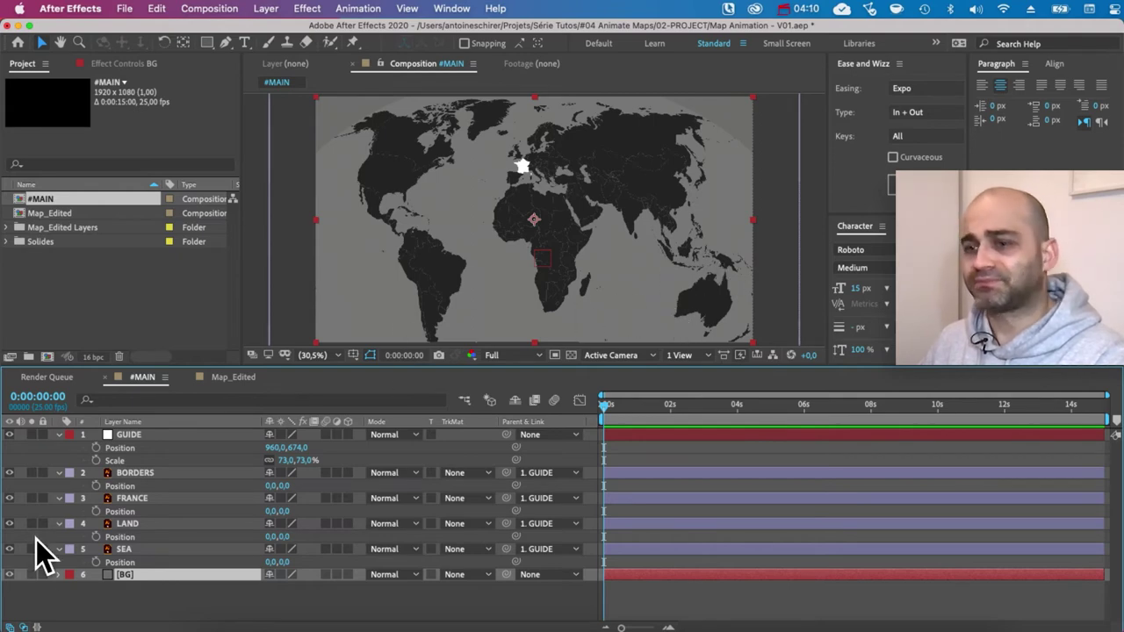
{"action": "left_click", "coordinate": [110, 589]}
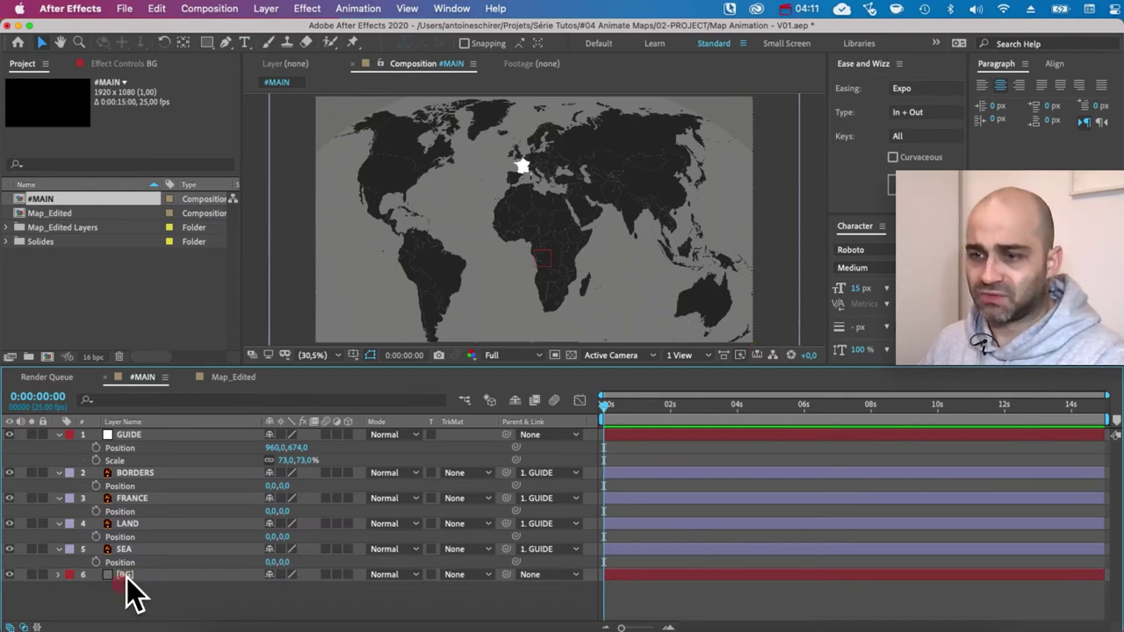
{"action": "left_click", "coordinate": [42, 575]}
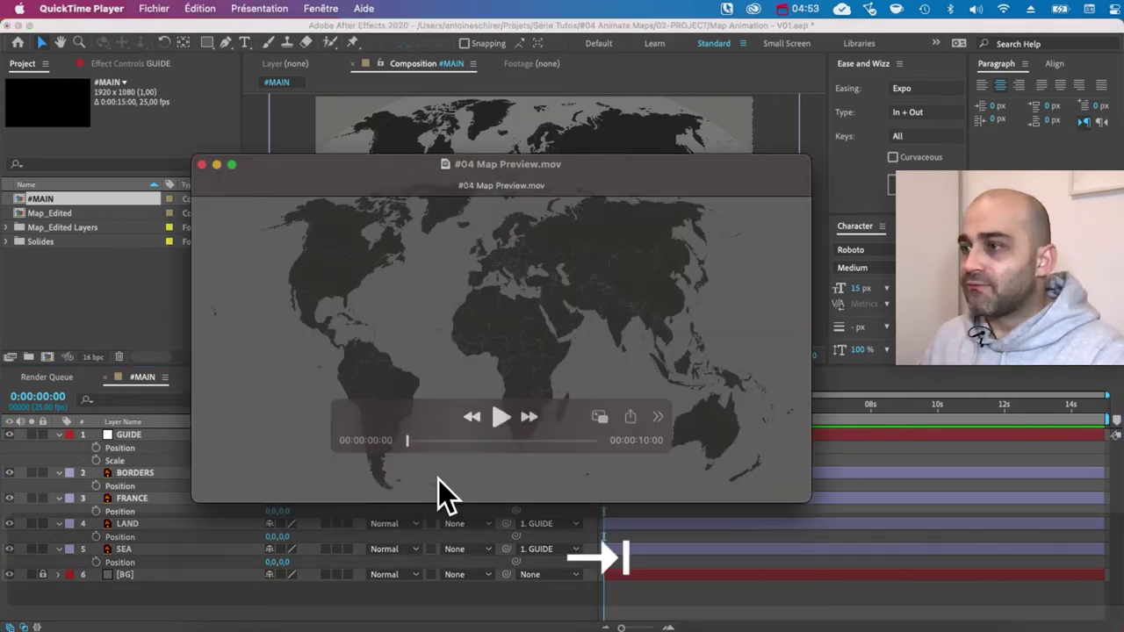
Play the start of #04 Map Preview.mov in QuickTime Player to study France's appearance, and return to After Effects
{"action": "left_click", "coordinate": [501, 416]}
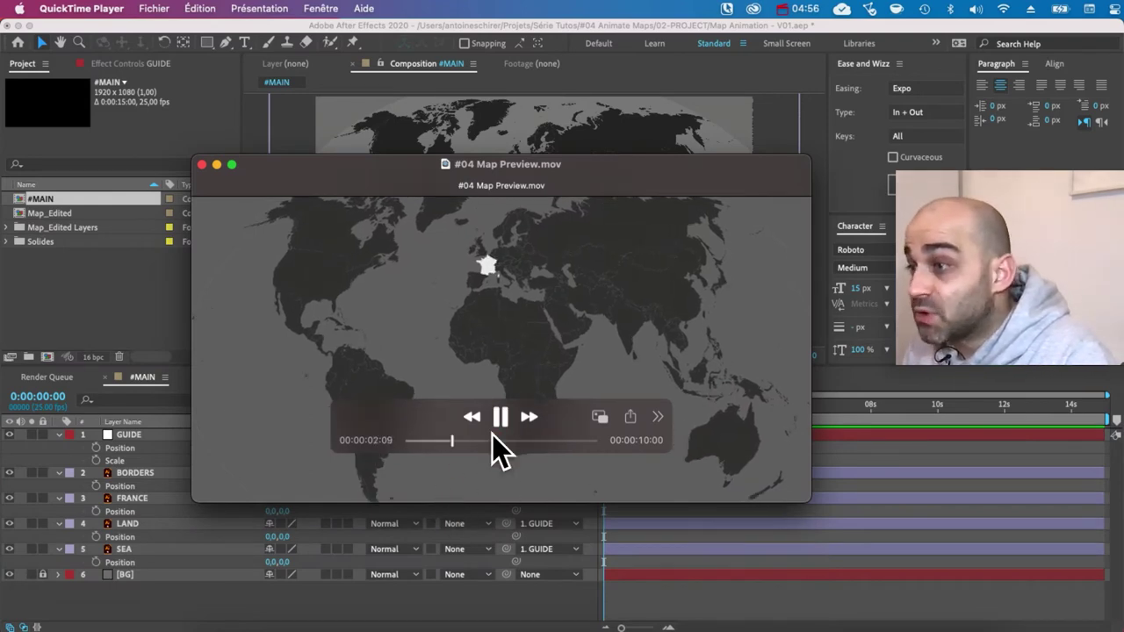
{"action": "left_click", "coordinate": [464, 451]}
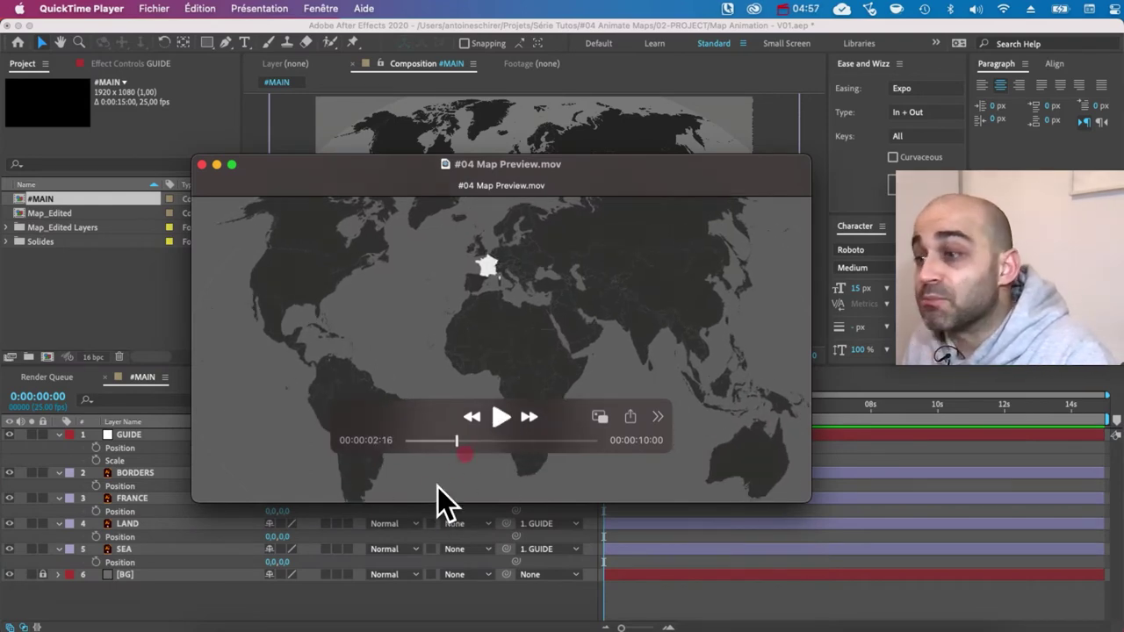
{"action": "left_click", "coordinate": [326, 593]}
Set the FRANCE layer's label colour to Yellow
{"action": "left_click", "coordinate": [153, 499]}
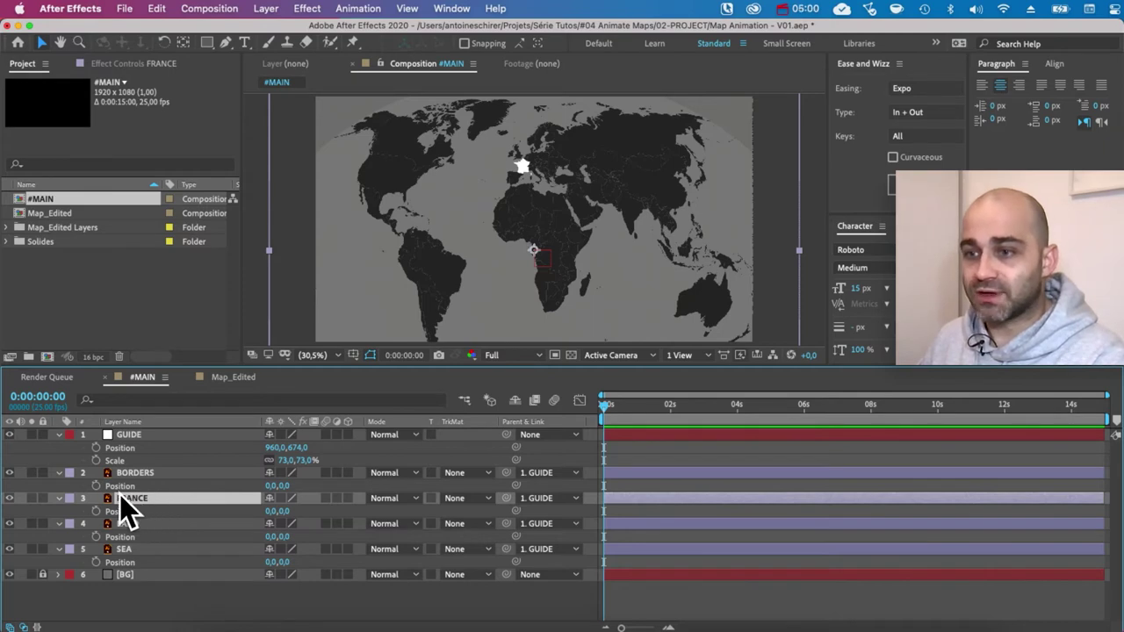
{"action": "left_click", "coordinate": [73, 497]}
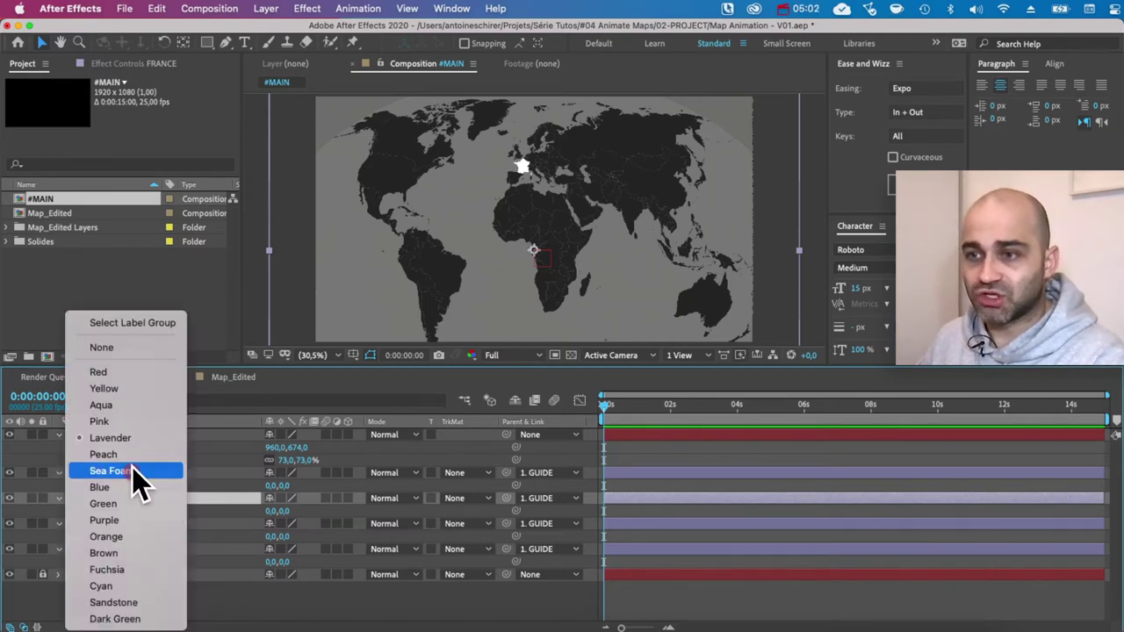
{"action": "left_click", "coordinate": [126, 390]}
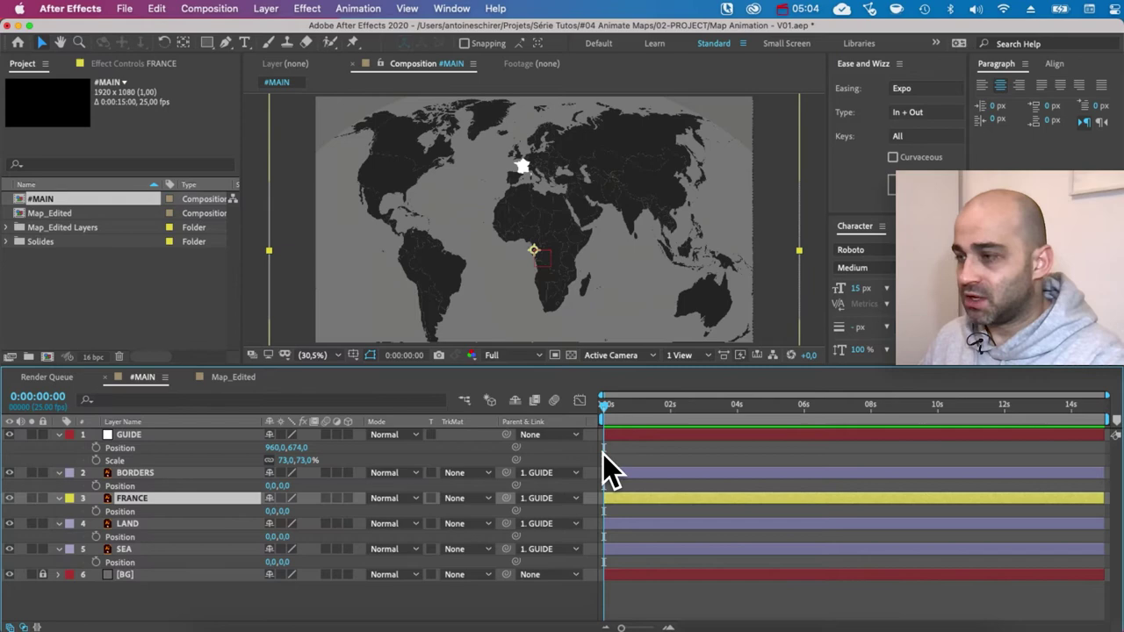
Add an Opacity keyframe of 0% to the FRANCE layer at 0:00:00:13
{"action": "left_click_drag", "start_coordinate": [613, 408], "coordinate": [622, 407]}
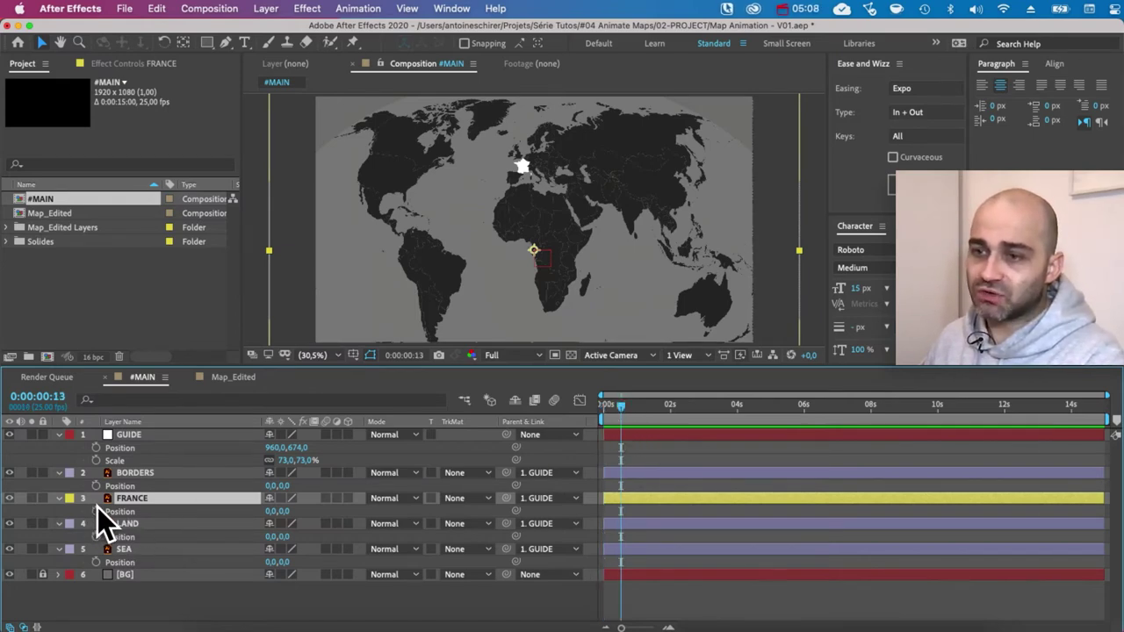
{"action": "left_click", "coordinate": [59, 498]}
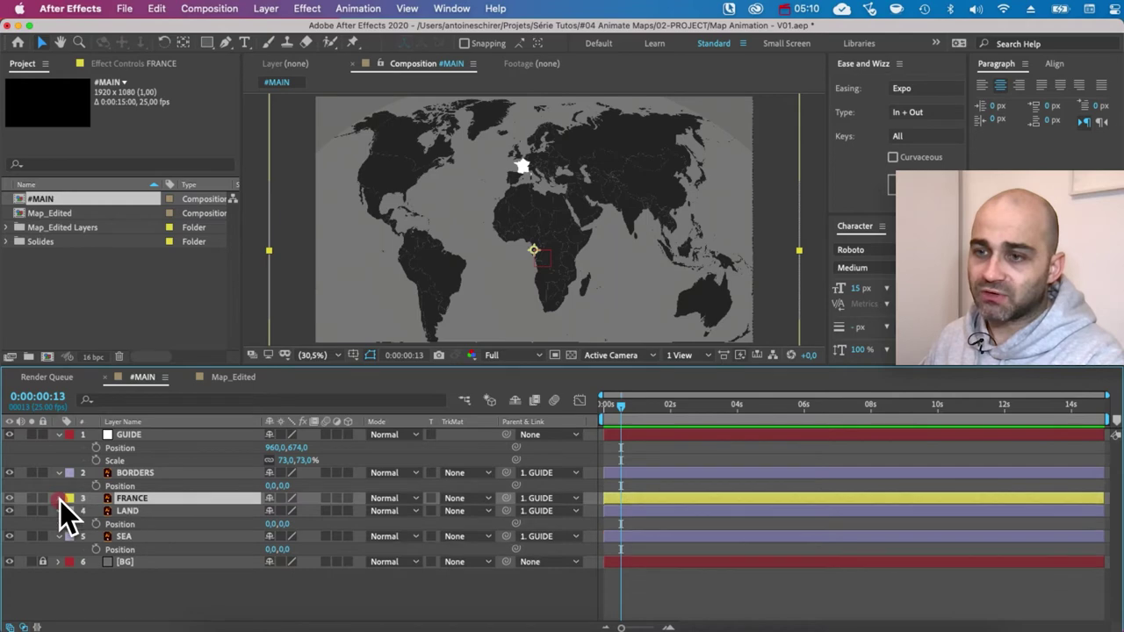
{"action": "left_click", "coordinate": [59, 498]}
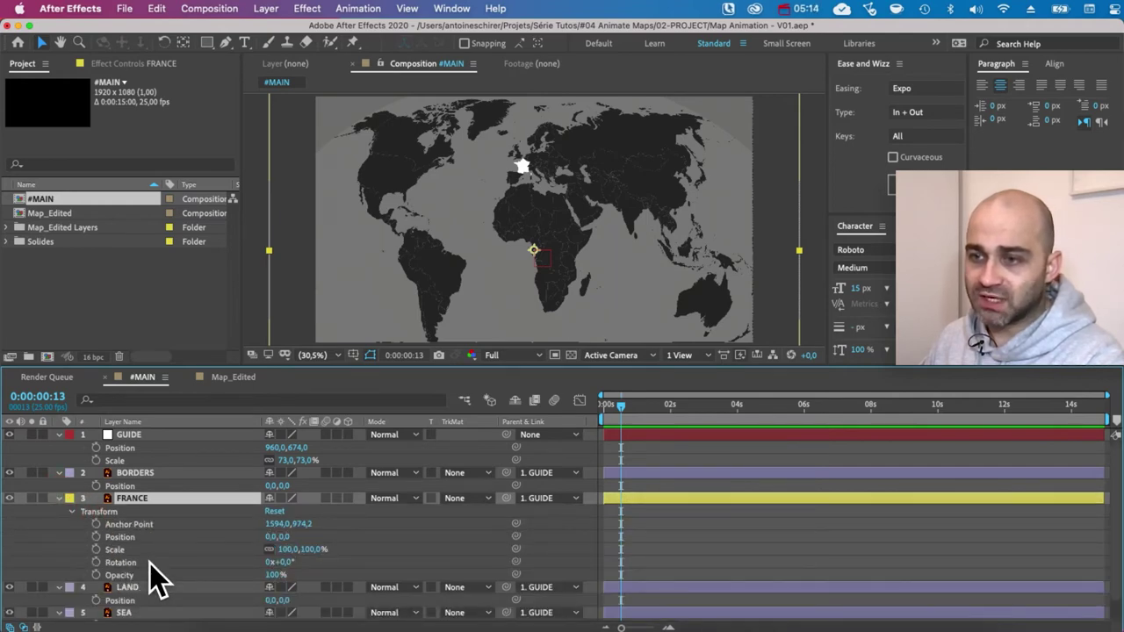
{"action": "key", "text": "t"}
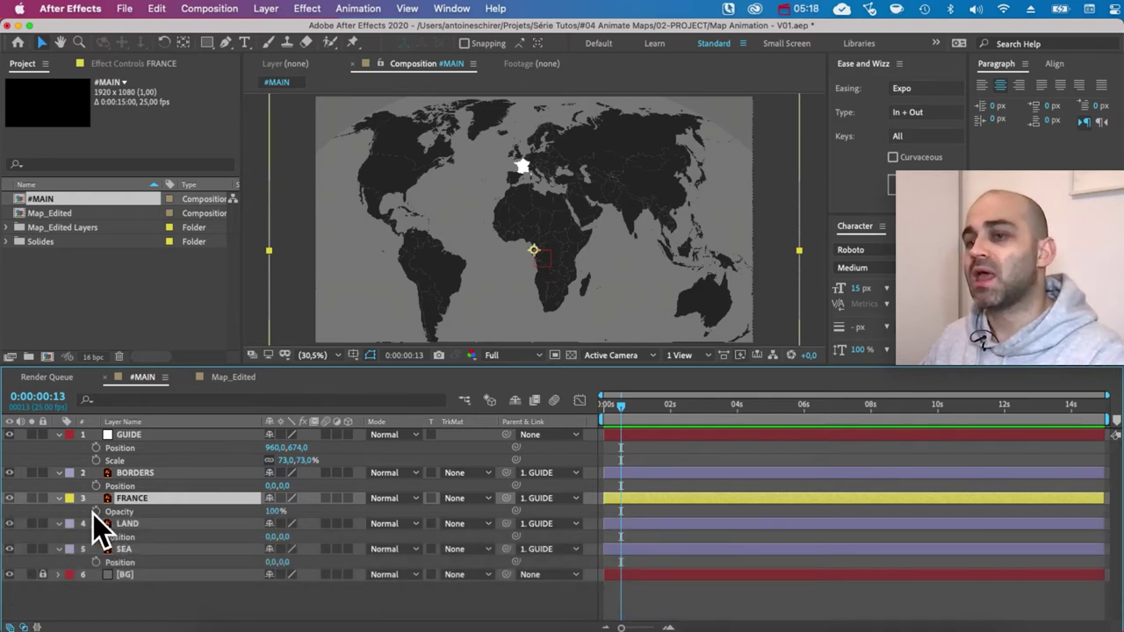
{"action": "left_click", "coordinate": [95, 512]}
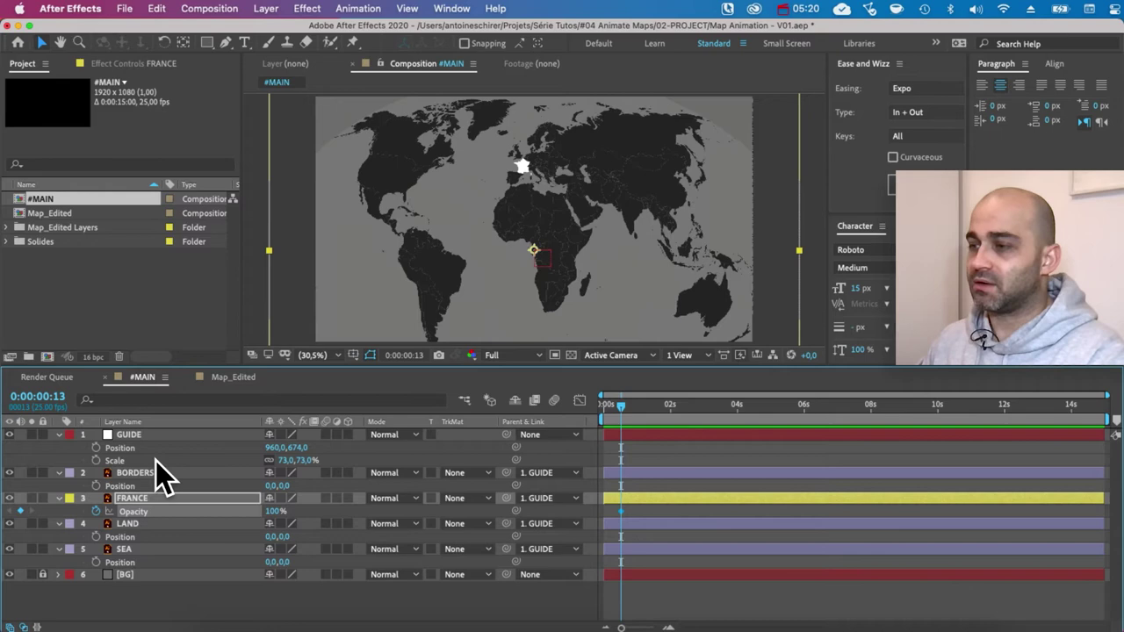
{"action": "left_click_drag", "start_coordinate": [268, 510], "coordinate": [180, 510]}
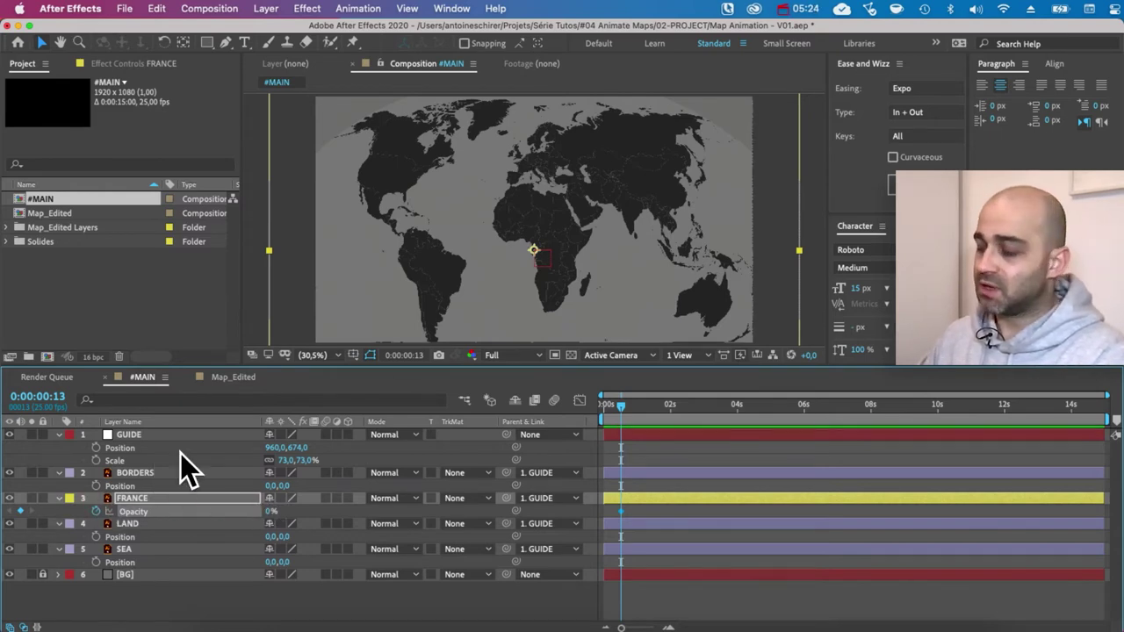
Add a second FRANCE Opacity keyframe of 99% five frames further on, at 0:00:00:18
{"action": "key", "text": "super+Right"}
{"action": "key", "text": "super+Right"}
{"action": "key", "text": "super+Right"}
{"action": "key", "text": "super+Right"}
{"action": "key", "text": "super+Right"}
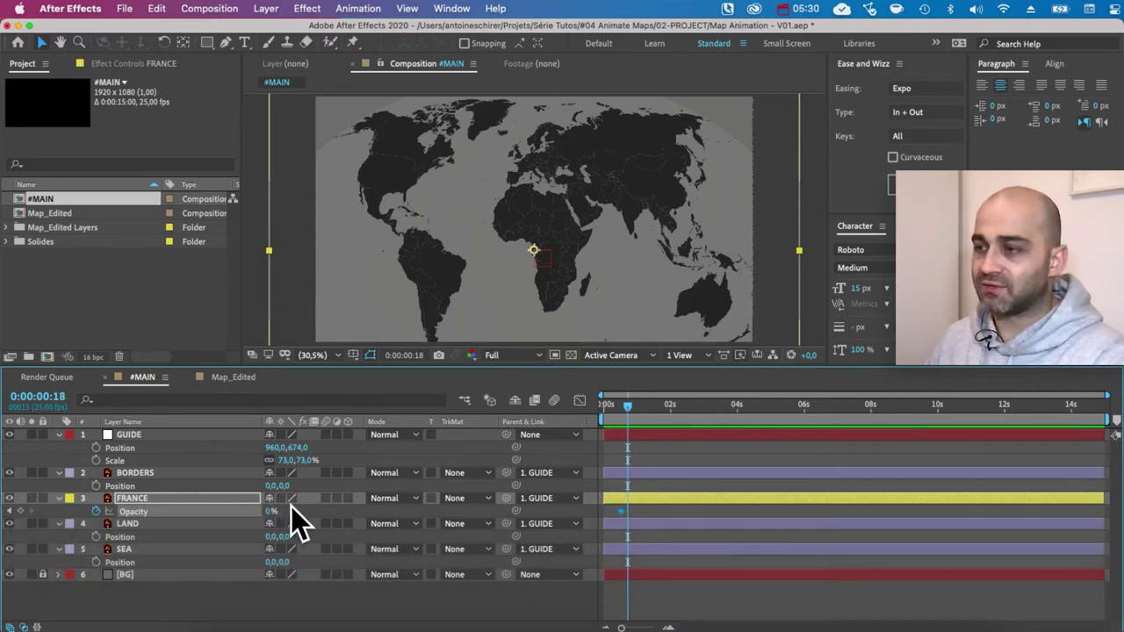
{"action": "left_click_drag", "start_coordinate": [270, 510], "coordinate": [579, 499]}
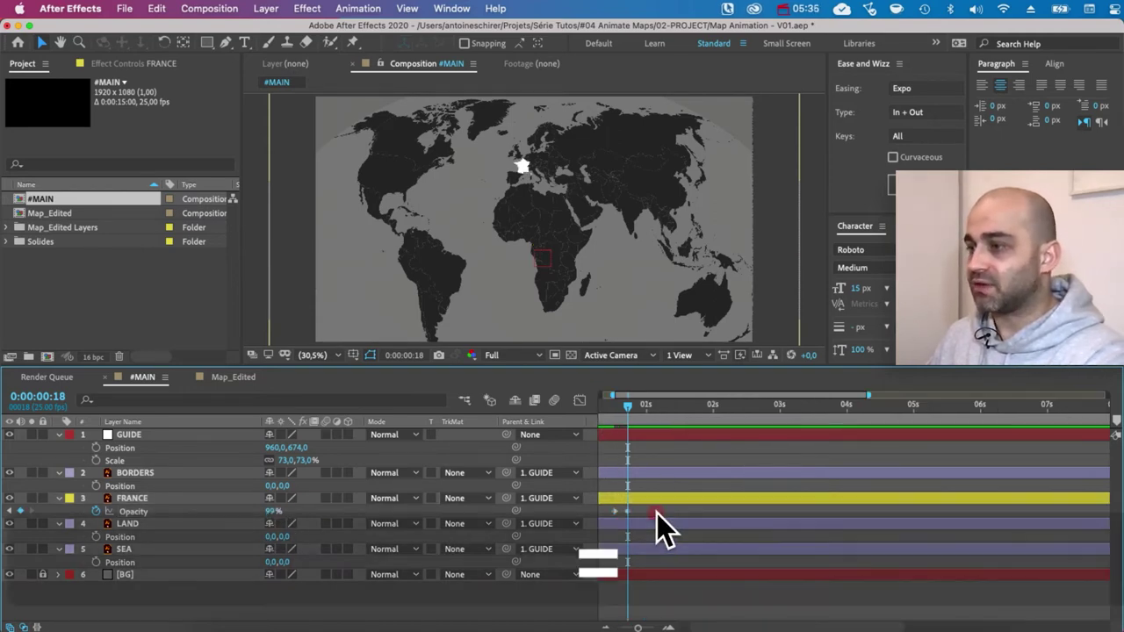
Preview how France fades in between its two Opacity keyframes
{"action": "key", "text": "space"}
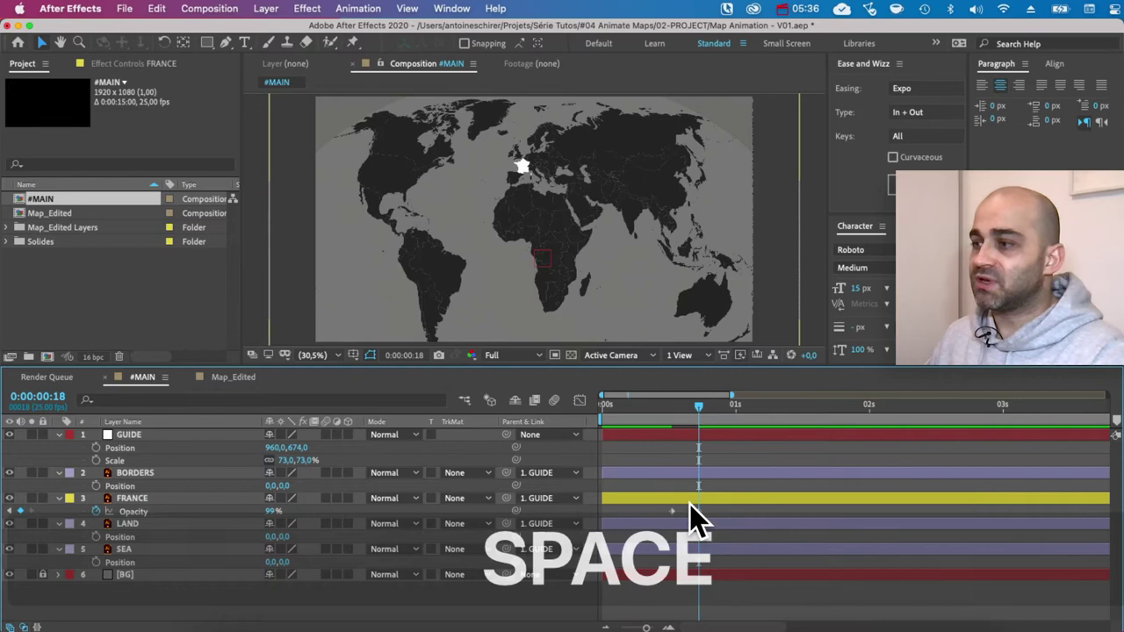
{"action": "left_click", "coordinate": [665, 409]}
{"action": "mouse_move", "coordinate": [687, 411]}
{"action": "left_mouse_down"}
{"action": "mouse_move", "coordinate": [677, 411]}
{"action": "mouse_move", "coordinate": [697, 411]}
{"action": "left_mouse_up"}
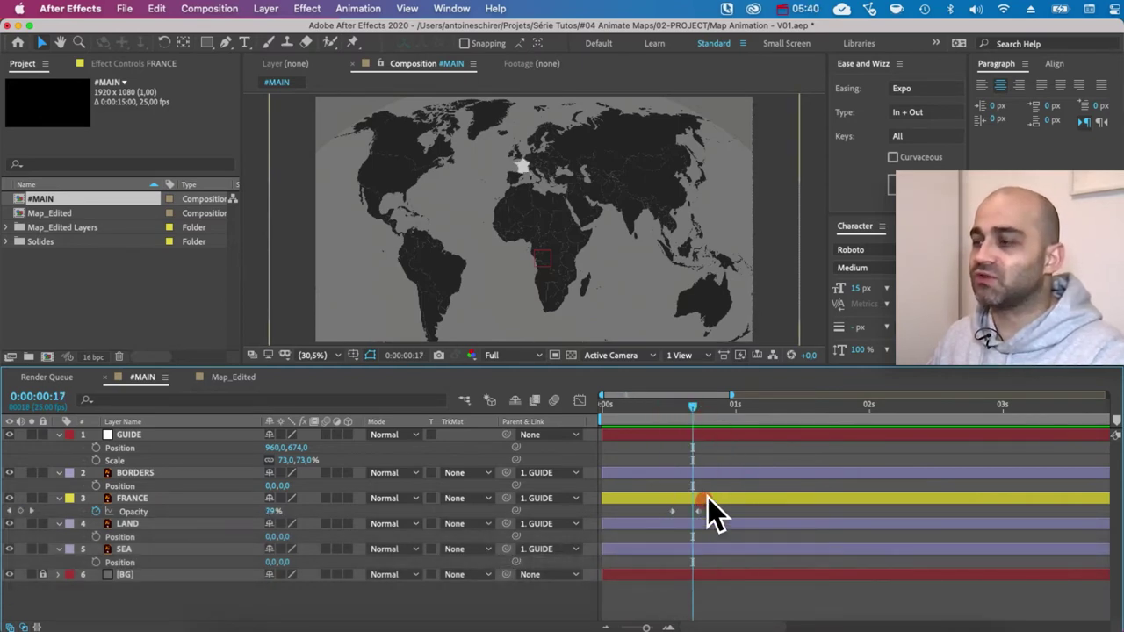
{"action": "left_click", "coordinate": [699, 416]}
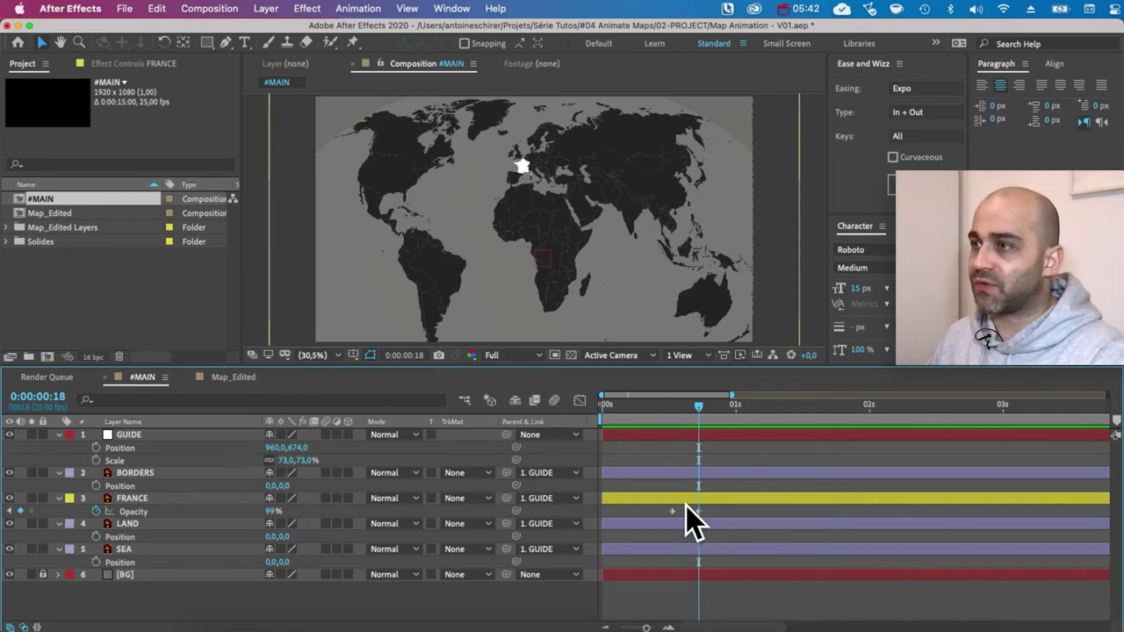
Convert both FRANCE Opacity keyframes to hold keyframes
{"action": "left_click_drag", "start_coordinate": [726, 514], "coordinate": [610, 535]}
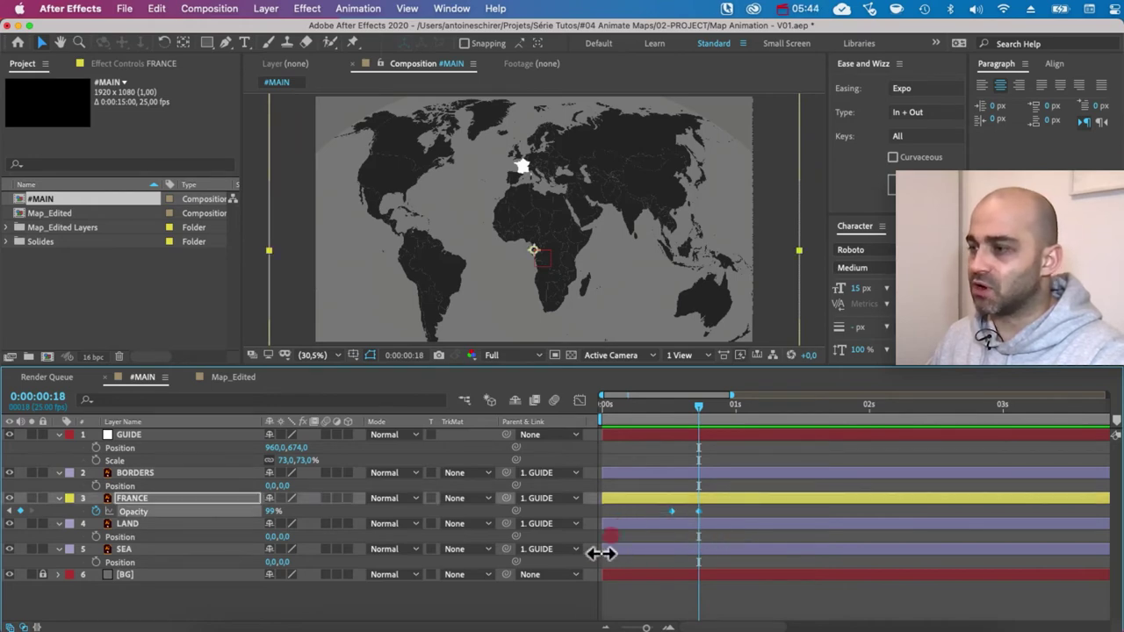
{"action": "right_click", "coordinate": [674, 516]}
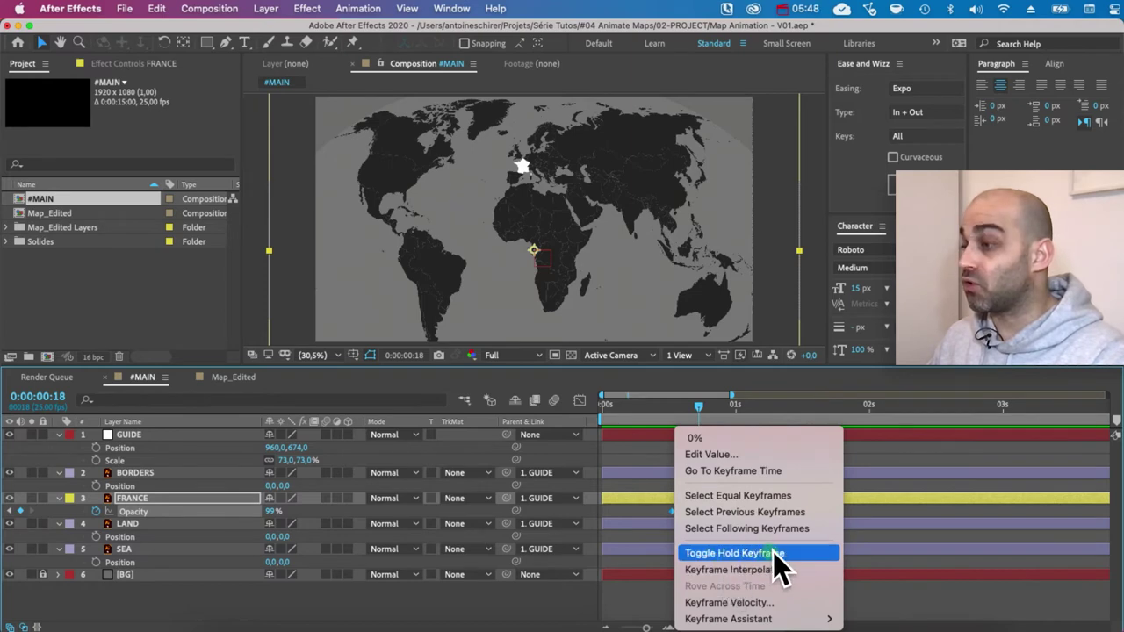
{"action": "left_click", "coordinate": [804, 551]}
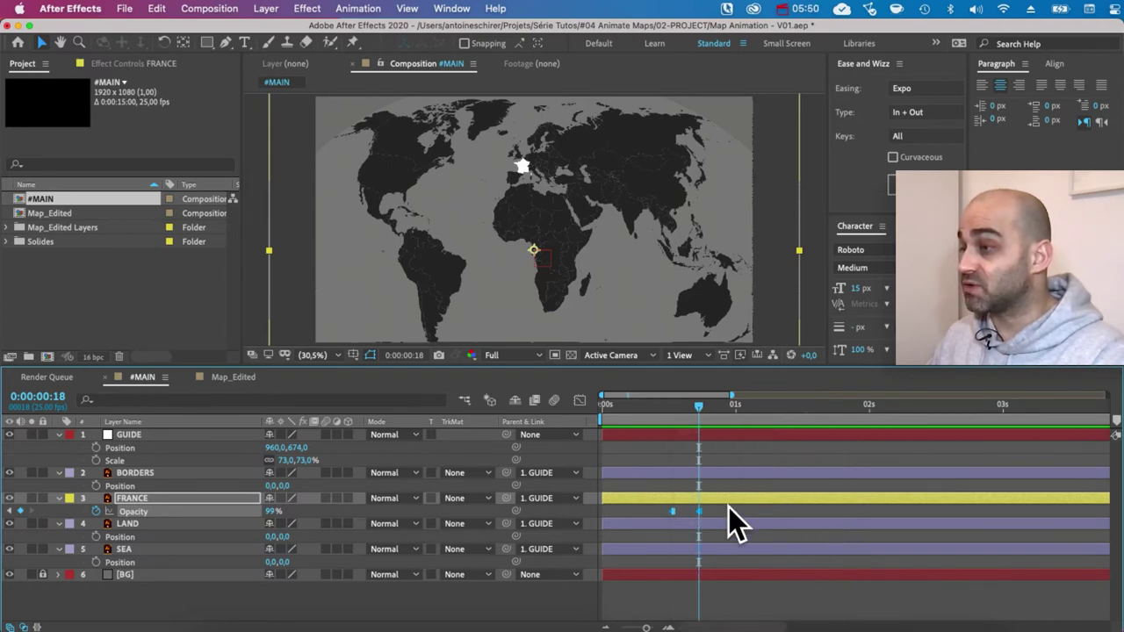
Play and scrub across the FRANCE hold keyframes to check the abrupt switch from hidden to visible
{"action": "left_click_drag", "start_coordinate": [704, 422], "coordinate": [674, 439]}
{"action": "key", "text": "space"}
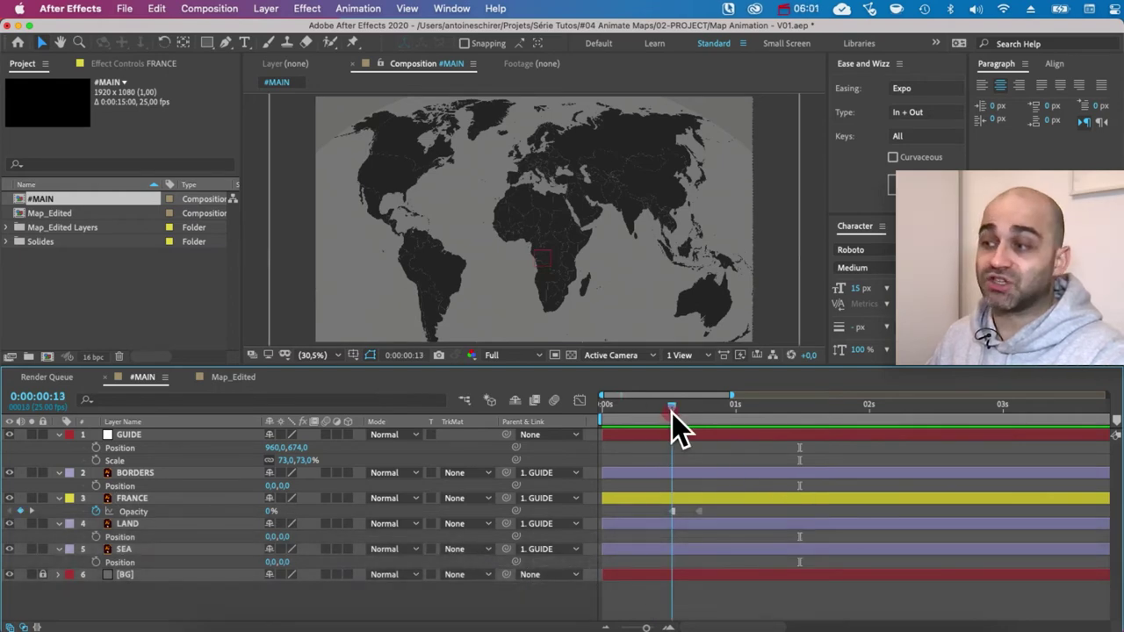
{"action": "left_click_drag", "start_coordinate": [672, 413], "coordinate": [663, 409]}
{"action": "left_click_drag", "start_coordinate": [663, 410], "coordinate": [701, 412]}
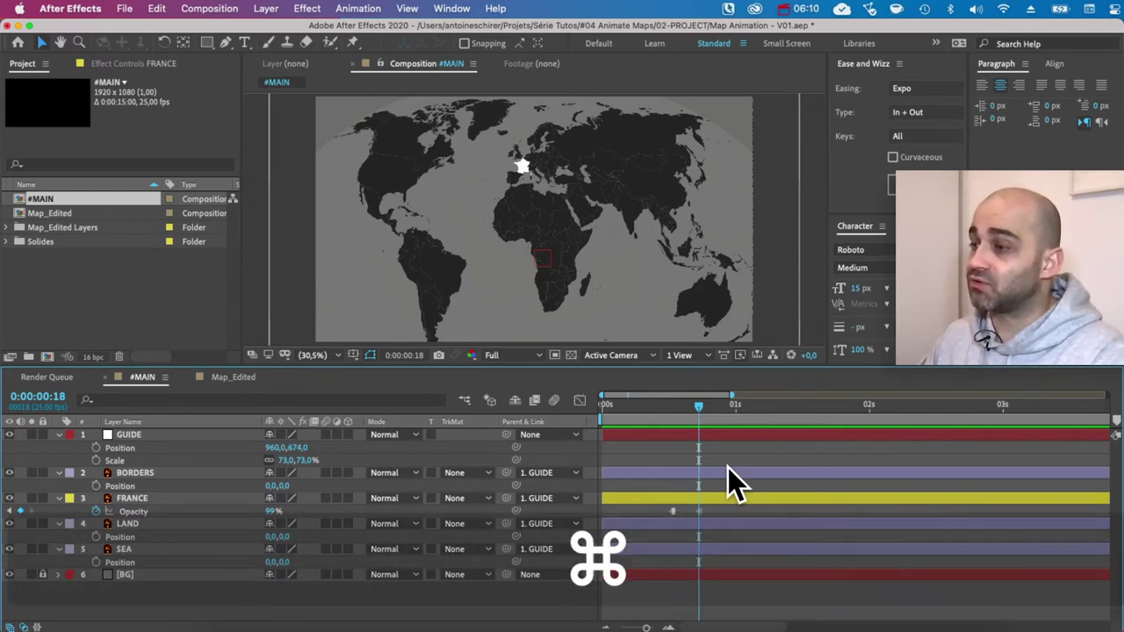
Copy FRANCE's first Opacity hold keyframe to 0:00:00:23, five frames after the second one, and preview the blink
{"action": "key", "text": "super+Right"}
{"action": "key", "text": "super+Right"}
{"action": "key", "text": "super+Right"}
{"action": "key", "text": "super+Right"}
{"action": "key", "text": "super+Right"}
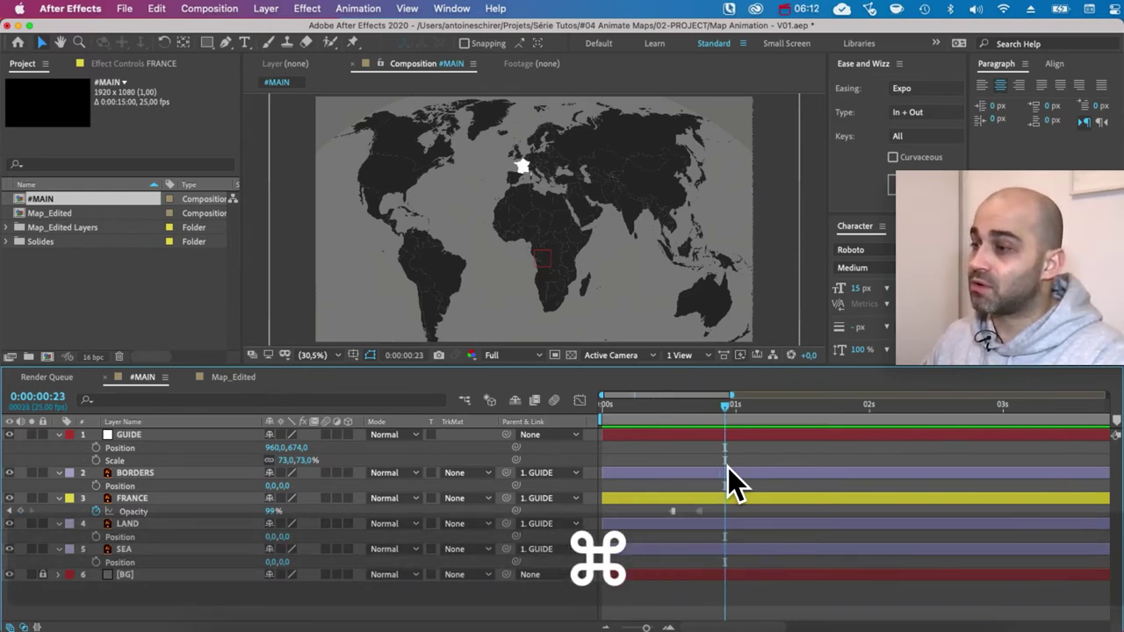
{"action": "left_click", "coordinate": [672, 510]}
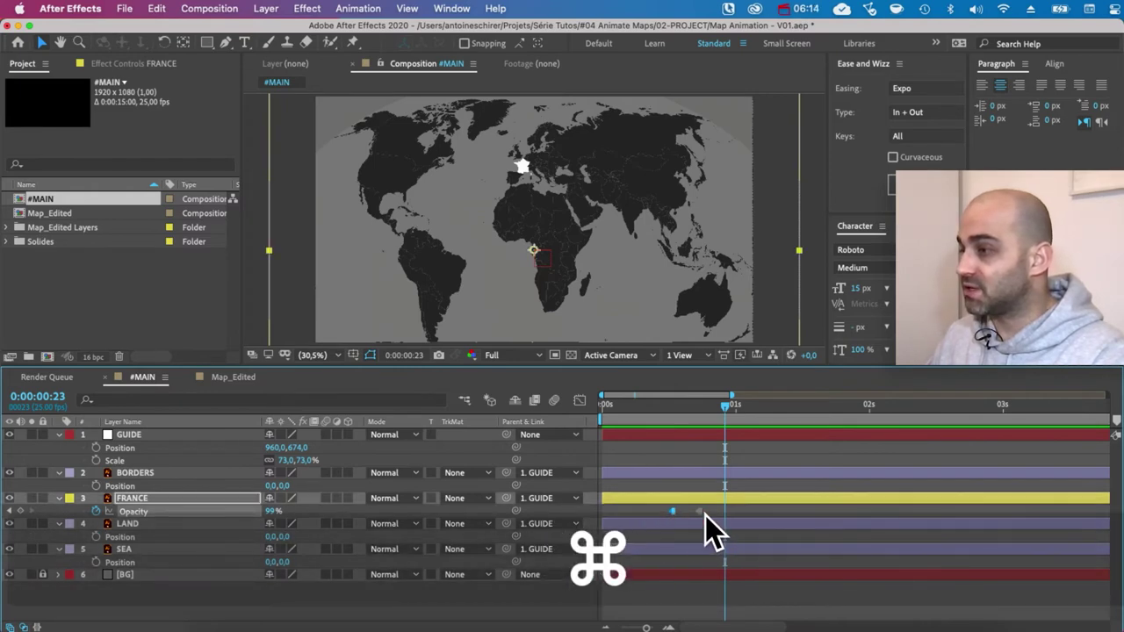
{"action": "key", "text": "super+v"}
{"action": "left_click", "coordinate": [651, 403]}
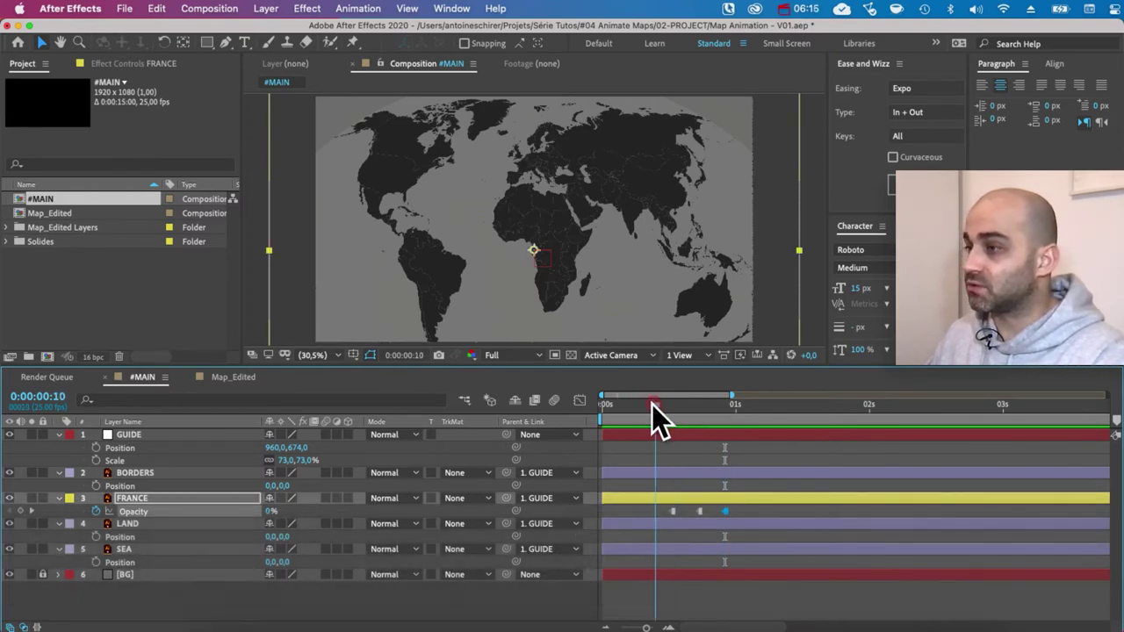
{"action": "key", "text": "space"}
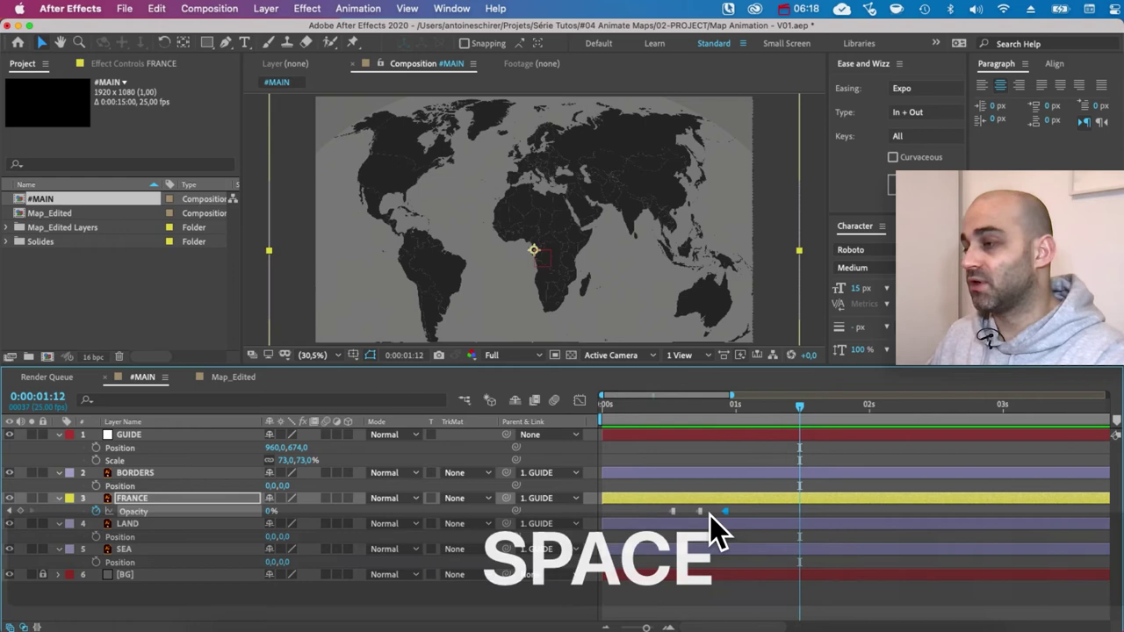
Repeat the blink by pasting all three FRANCE Opacity keyframes at 0:00:00:23 and again at the resulting last keyframe, and preview it
{"action": "left_click", "coordinate": [739, 415], "text": "shift"}
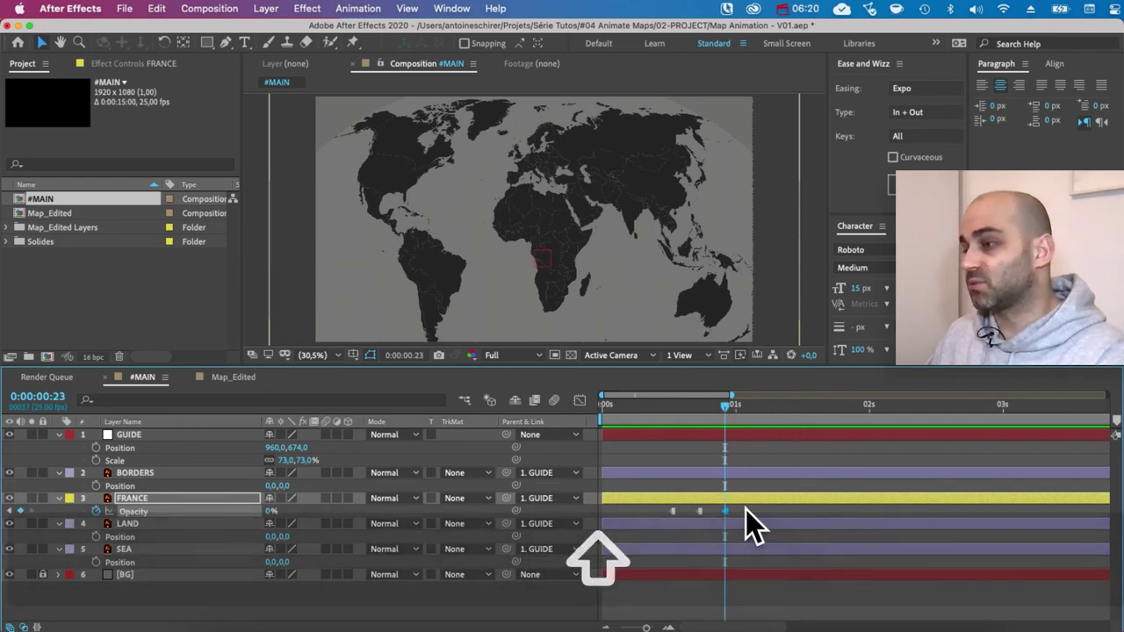
{"action": "left_click_drag", "start_coordinate": [746, 509], "coordinate": [641, 523]}
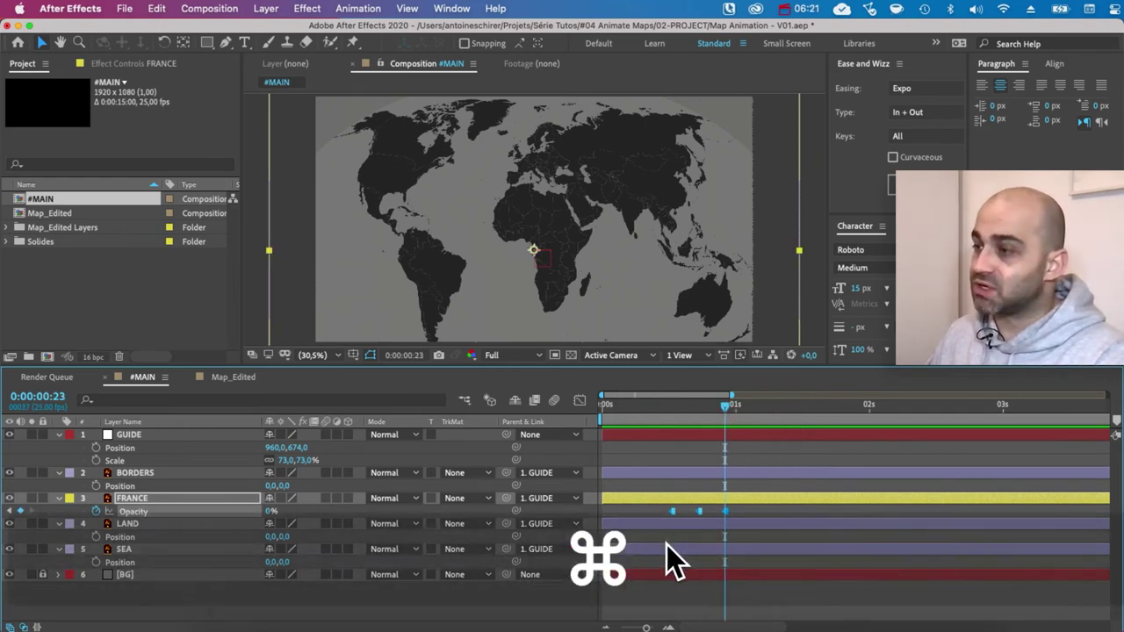
{"action": "key", "text": "super+v"}
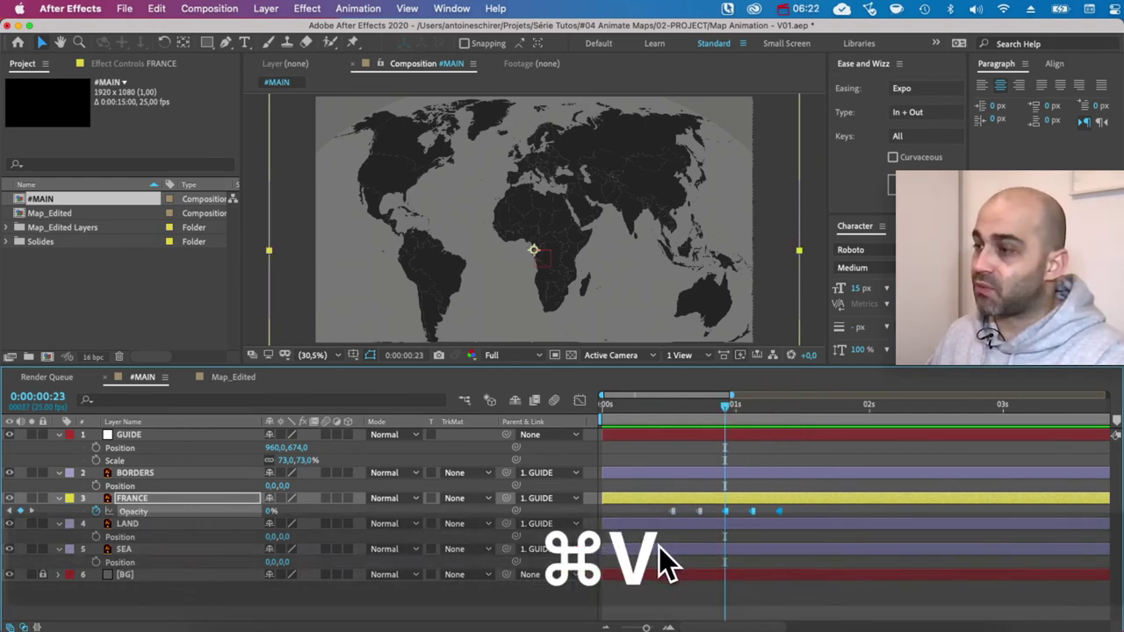
{"action": "left_click_drag", "start_coordinate": [704, 410], "coordinate": [778, 430]}
{"action": "key", "text": "super+v"}
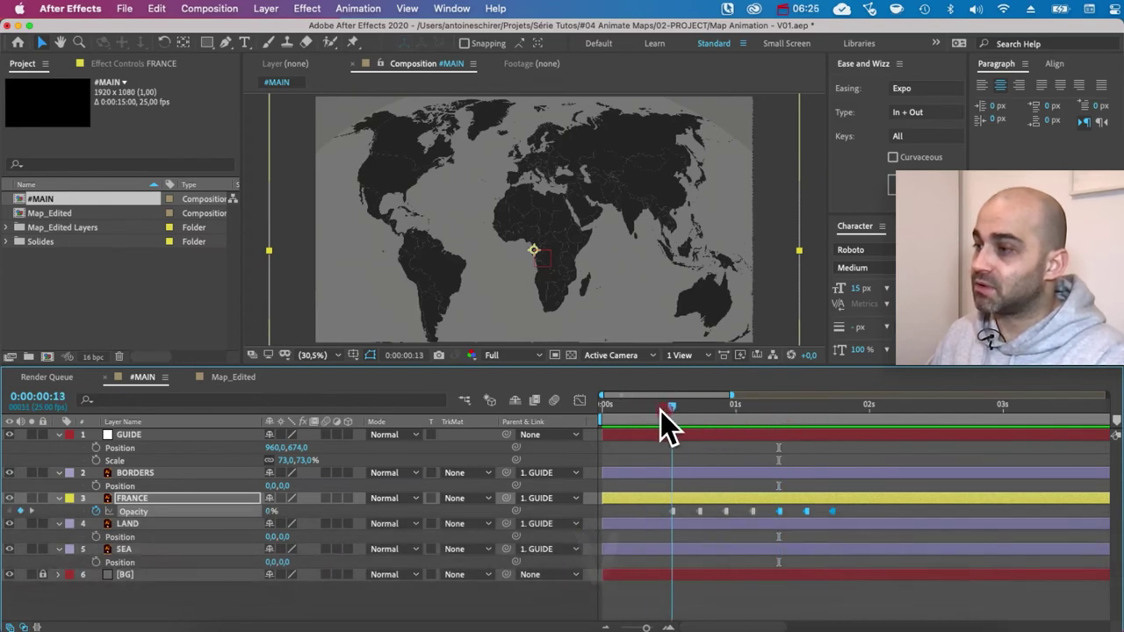
{"action": "left_click_drag", "start_coordinate": [660, 411], "coordinate": [644, 409]}
{"action": "key", "text": "space"}
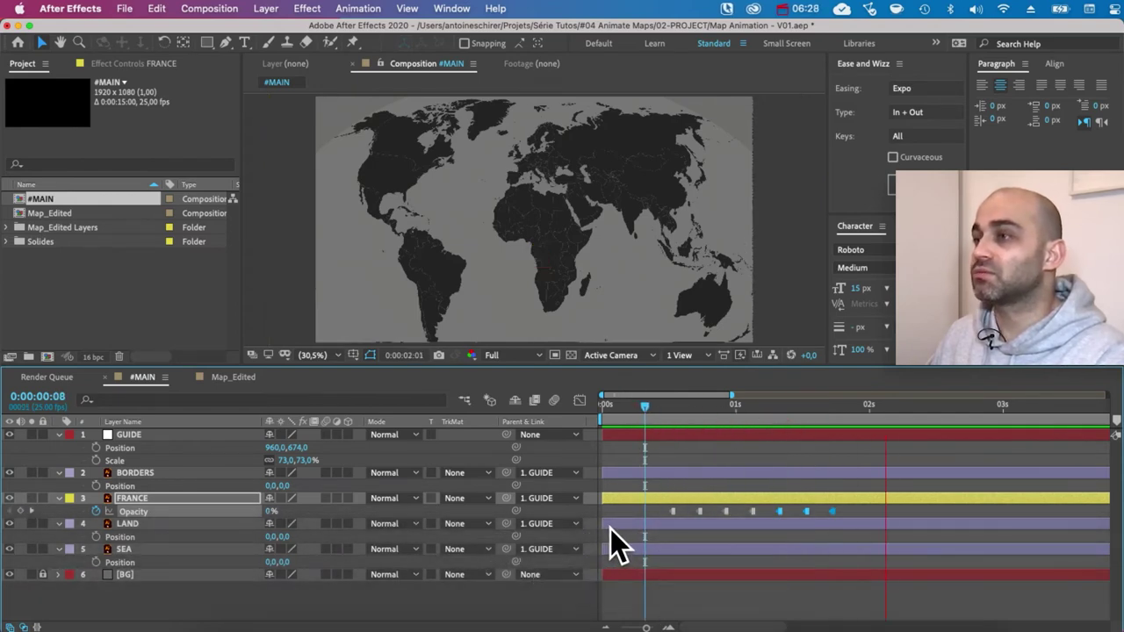
{"action": "key", "text": "space"}
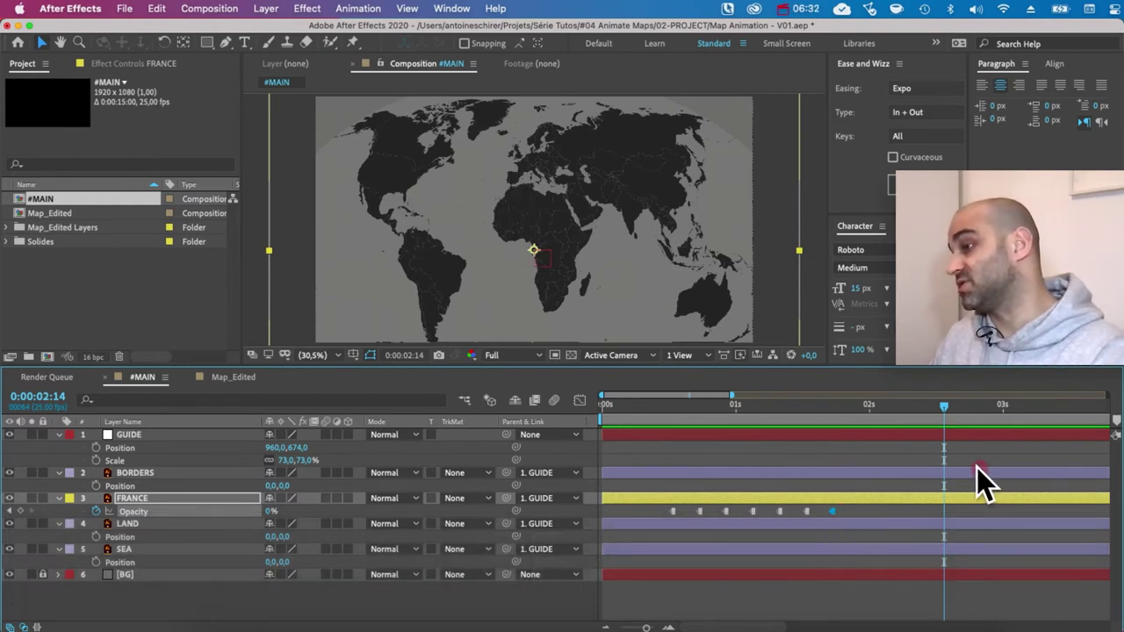
Delete the last FRANCE Opacity keyframe so the blinking ends with France visible, and preview the result
{"action": "key", "text": "super+x"}
{"action": "left_click", "coordinate": [708, 407]}
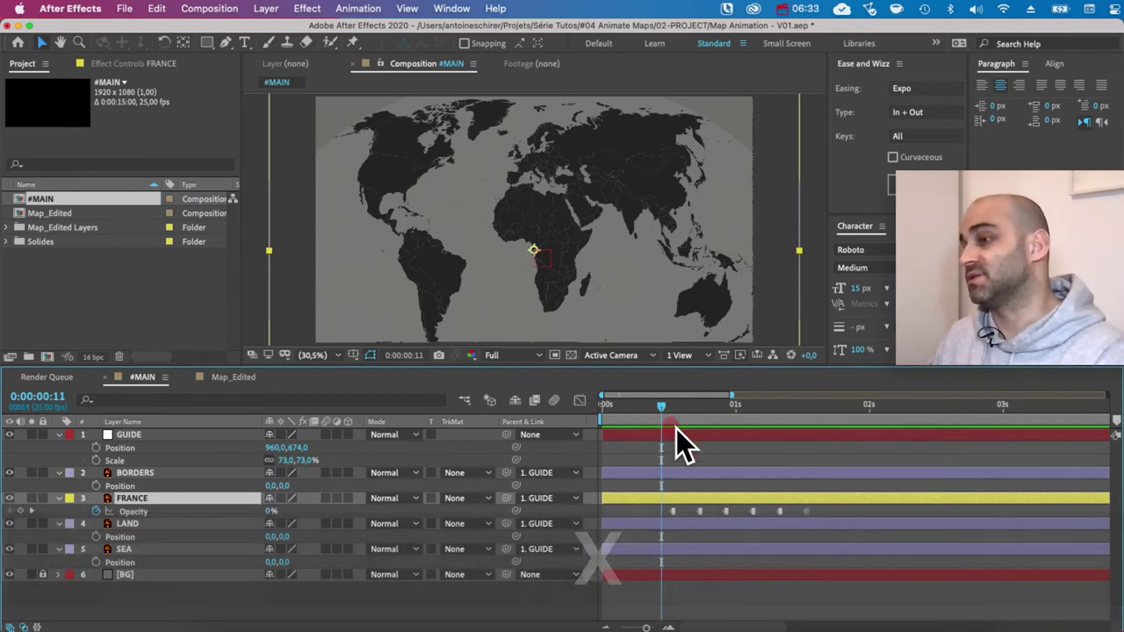
{"action": "key", "text": "space"}
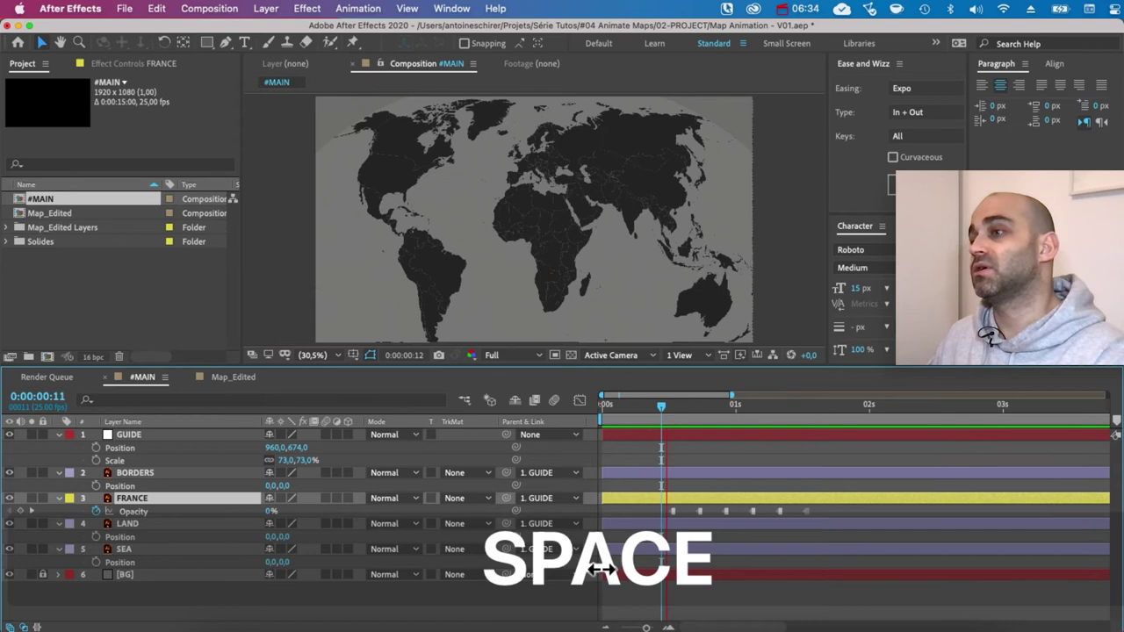
{"action": "key", "text": "space"}
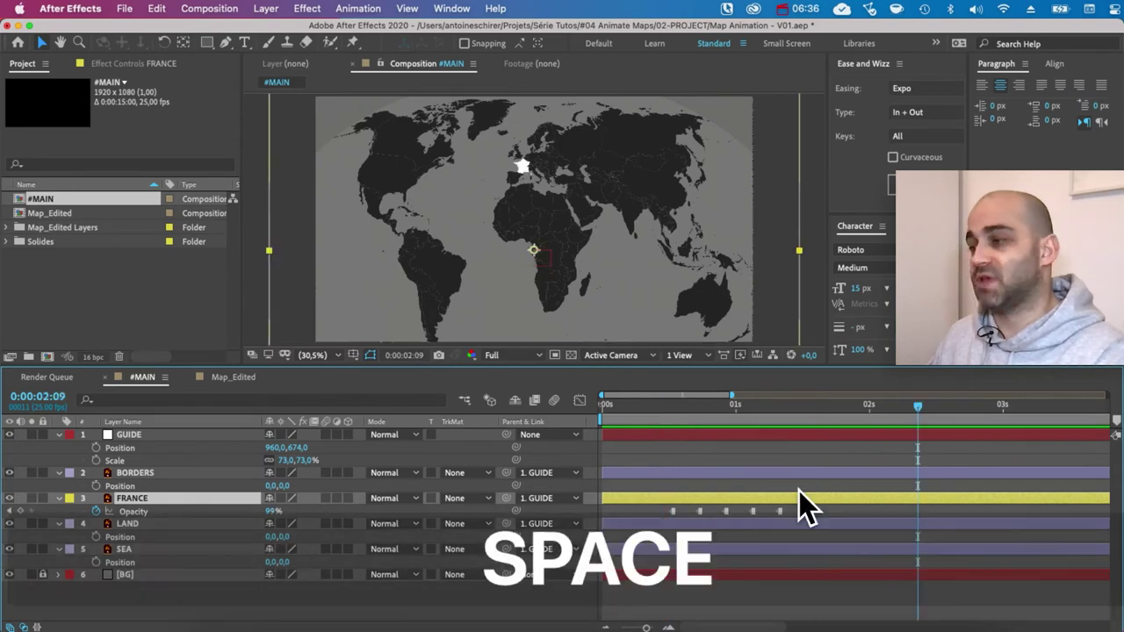
Switch to QuickTime Player and play the reference #04 Map Preview.mov to examine the zoom onto France
{"action": "left_click", "coordinate": [831, 408]}
{"action": "key", "text": "minus"}
{"action": "key", "text": "minus"}
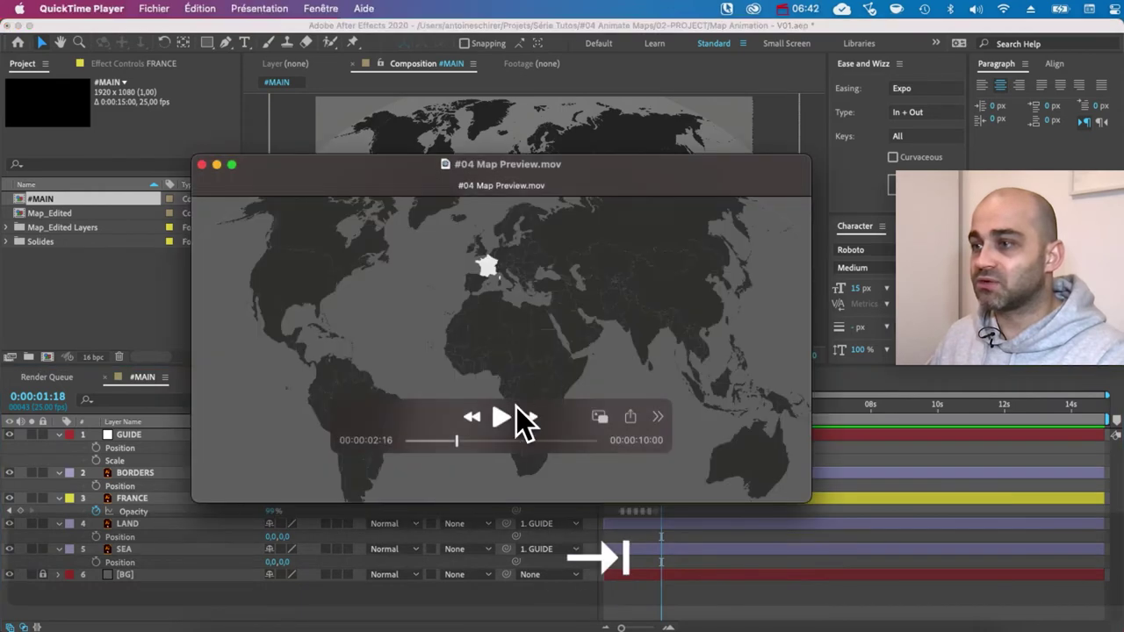
{"action": "left_click", "coordinate": [501, 418]}
{"action": "left_click", "coordinate": [501, 418]}
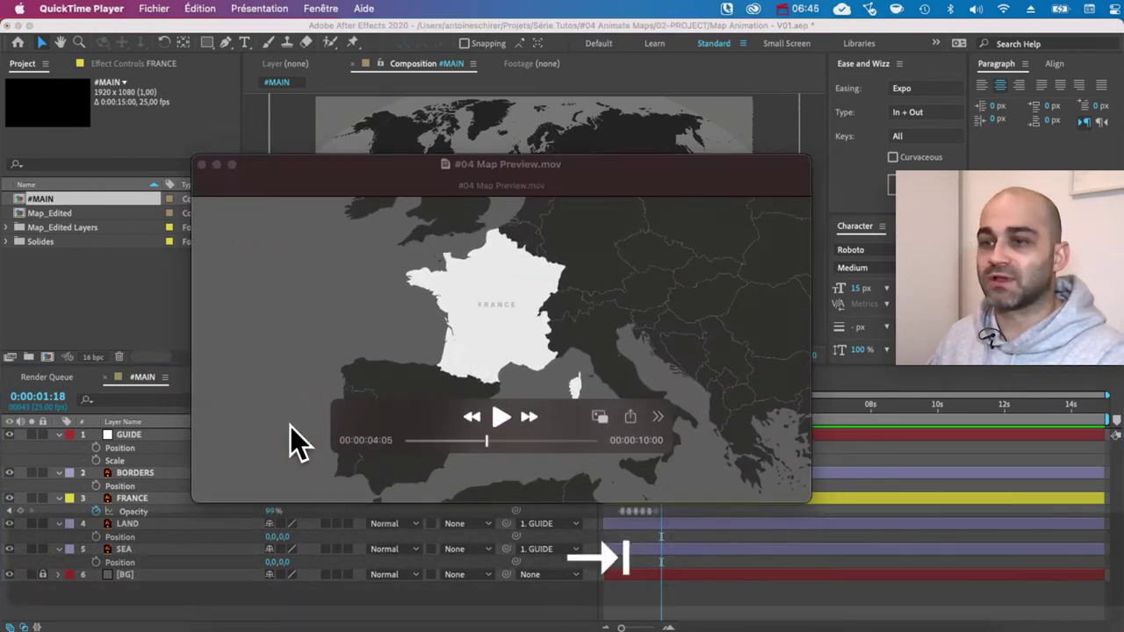
Reveal the GUIDE layer's Transform properties and add starting Position and Scale keyframes at 0:00:01:23
{"action": "left_click", "coordinate": [137, 436]}
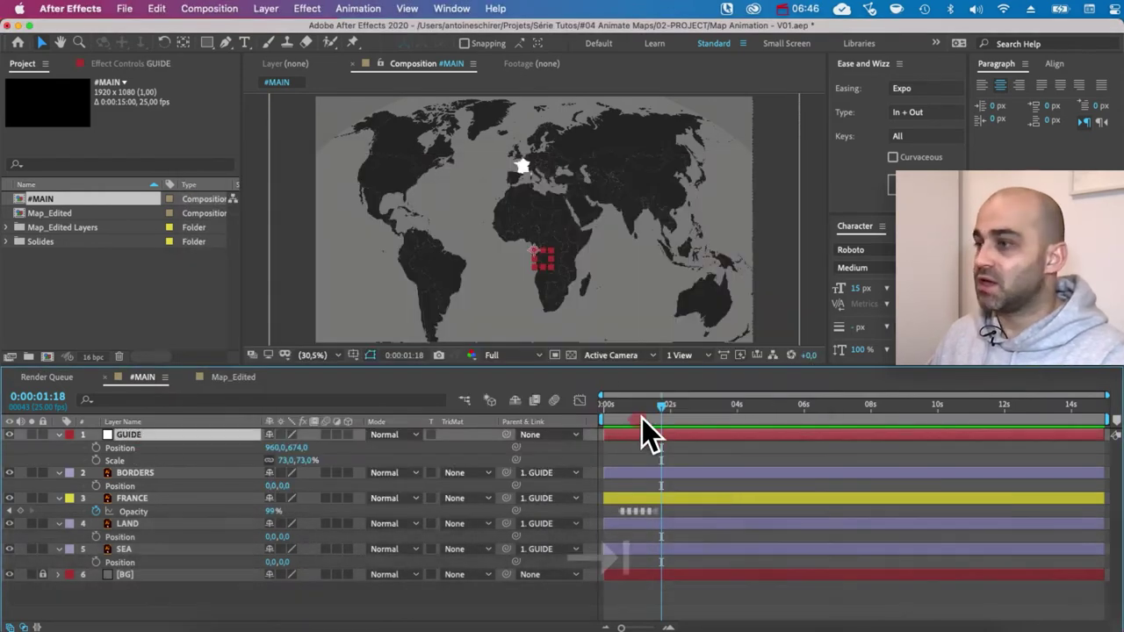
{"action": "left_click_drag", "start_coordinate": [630, 408], "coordinate": [664, 407]}
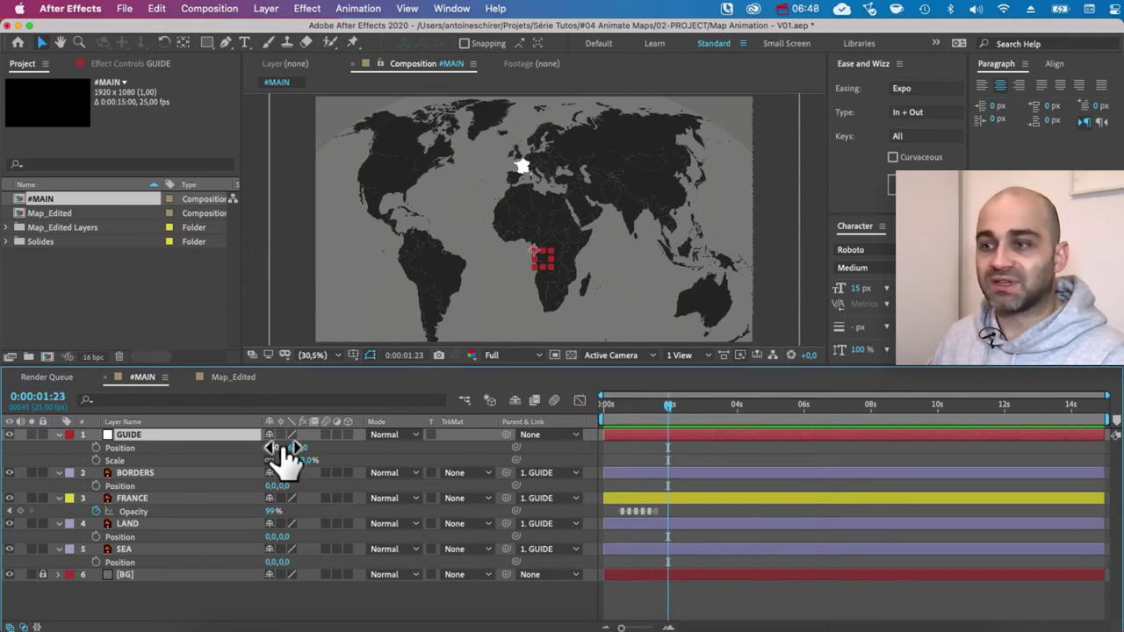
{"action": "left_click", "coordinate": [59, 435]}
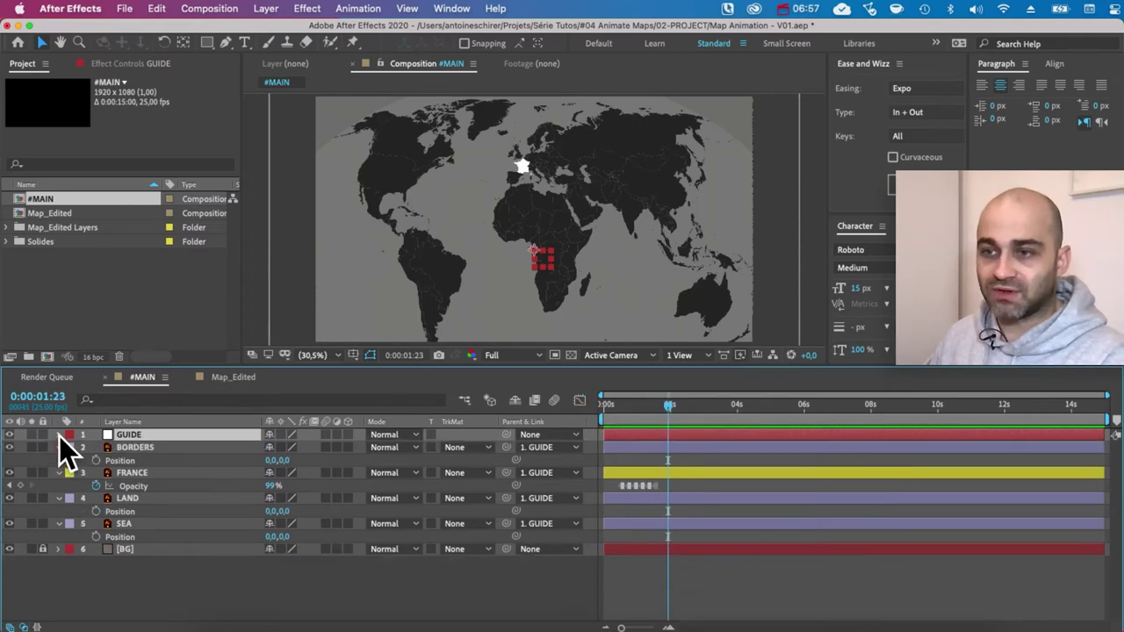
{"action": "left_click", "coordinate": [72, 448]}
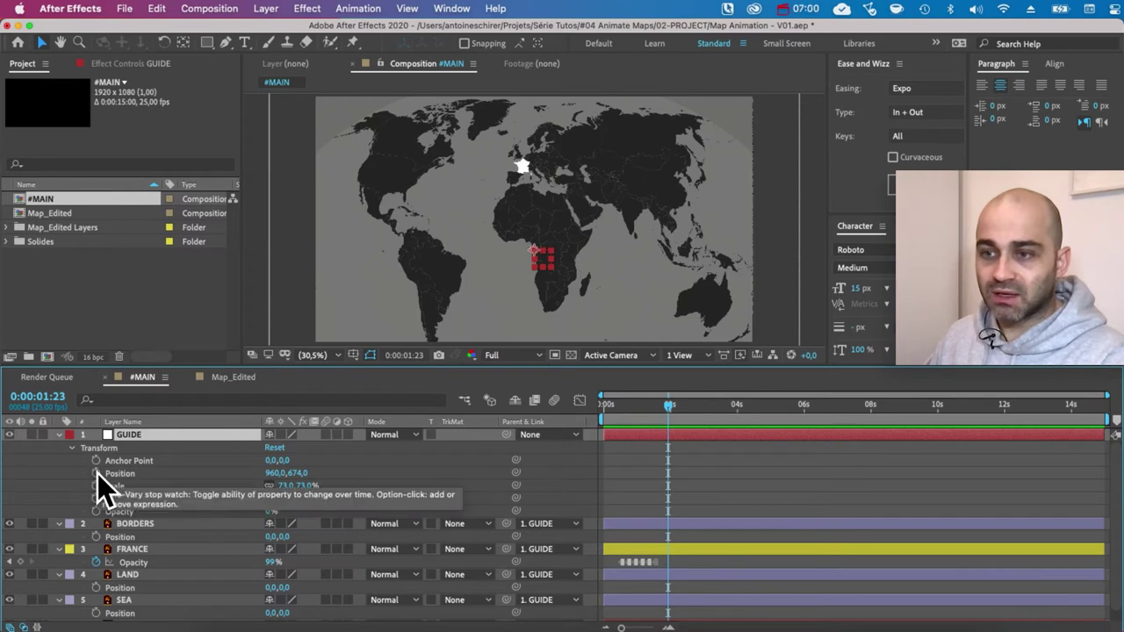
{"action": "left_click", "coordinate": [97, 473]}
{"action": "left_click", "coordinate": [96, 485]}
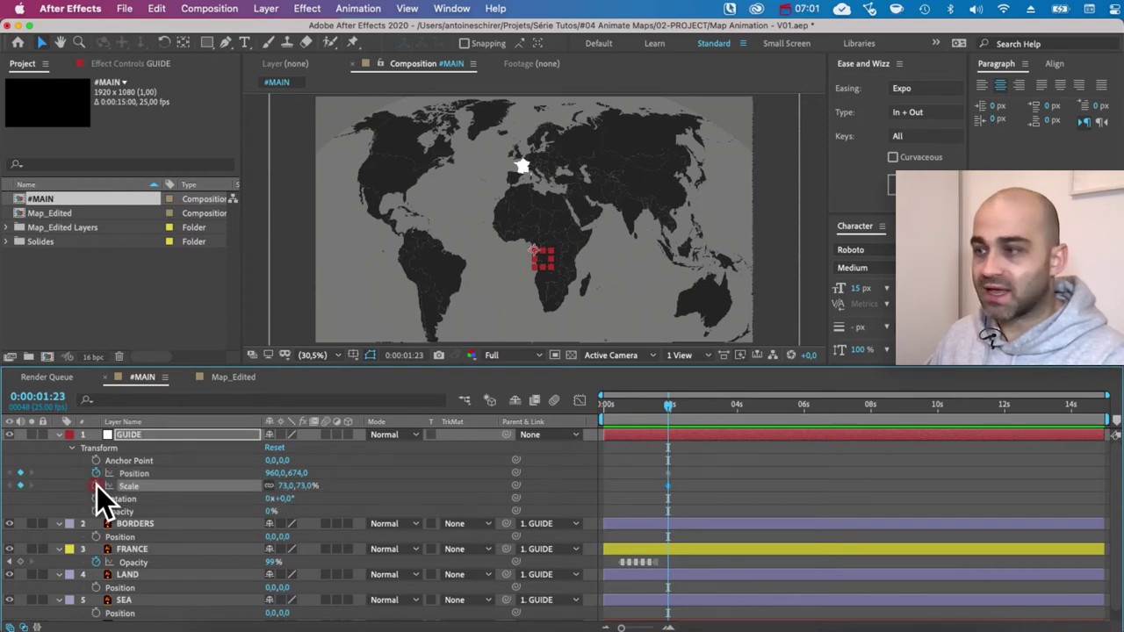
At 0:00:05:09, key the GUIDE's Scale at 483% and its Position at 1266, 2919 to bring France into view
{"action": "left_click_drag", "start_coordinate": [684, 405], "coordinate": [801, 407]}
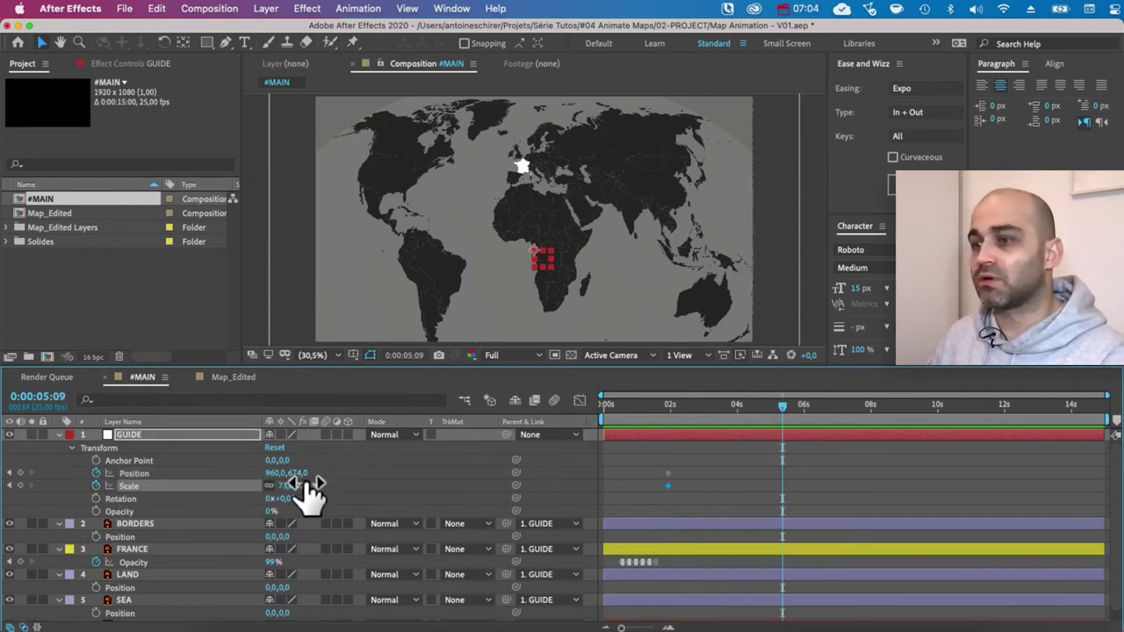
{"action": "left_click_drag", "start_coordinate": [309, 484], "coordinate": [577, 451]}
{"action": "left_click_drag", "start_coordinate": [297, 472], "coordinate": [667, 472]}
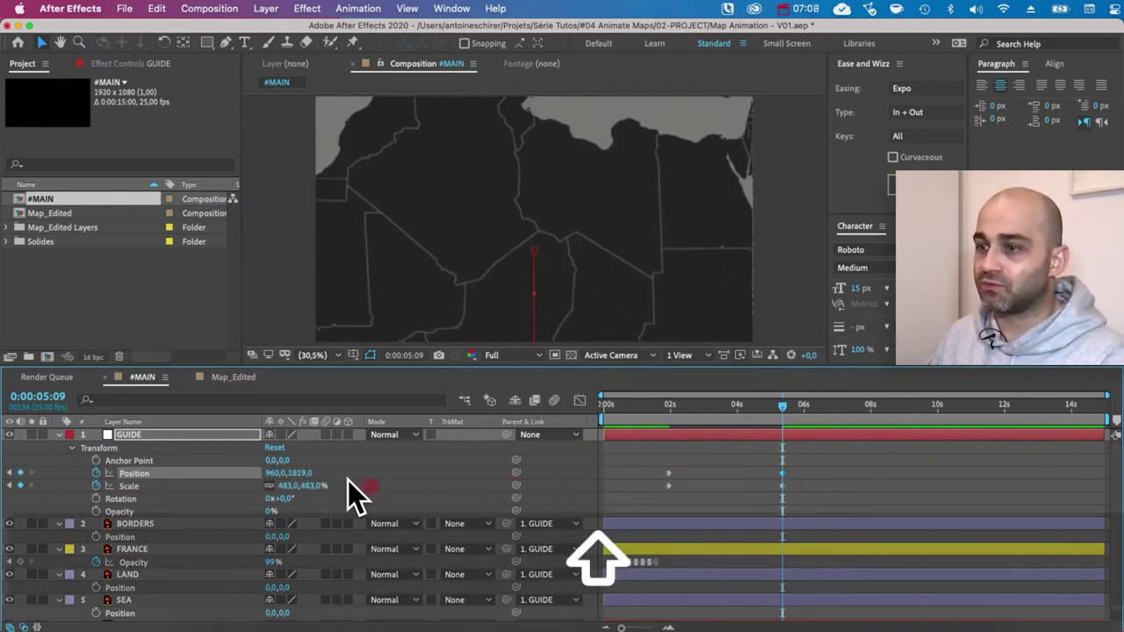
{"action": "left_click_drag", "start_coordinate": [351, 495], "coordinate": [491, 461]}
{"action": "left_click_drag", "start_coordinate": [614, 443], "coordinate": [417, 444]}
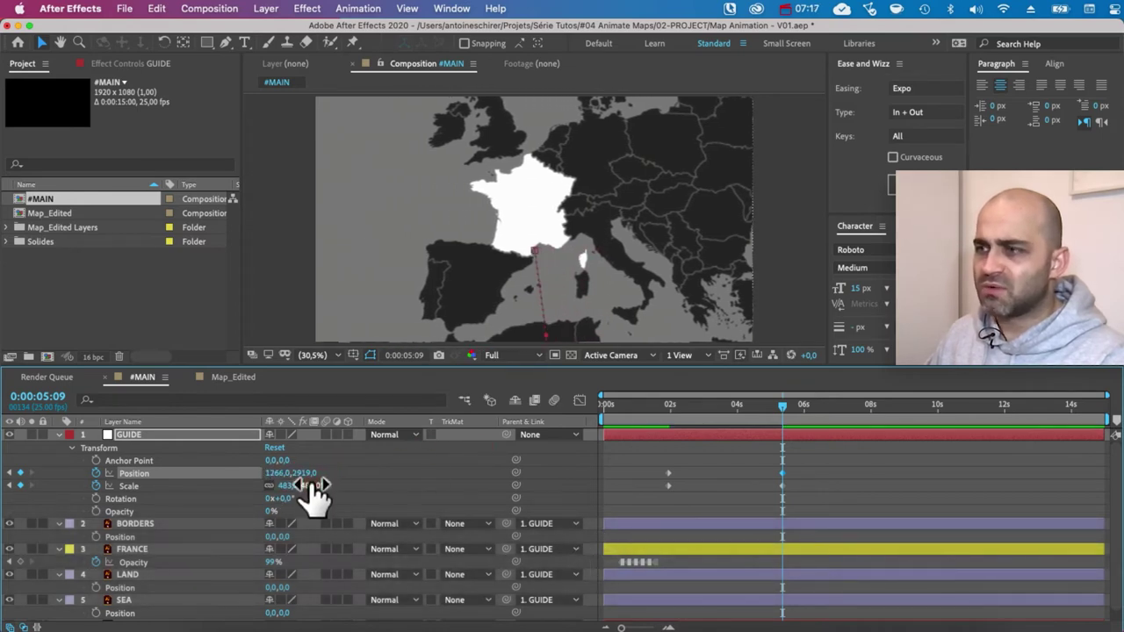
Refine the GUIDE keyframes at 0:00:05:09 to Scale 740% and Position 1511, 4261, framing France more closely
{"action": "left_click_drag", "start_coordinate": [313, 488], "coordinate": [911, 436]}
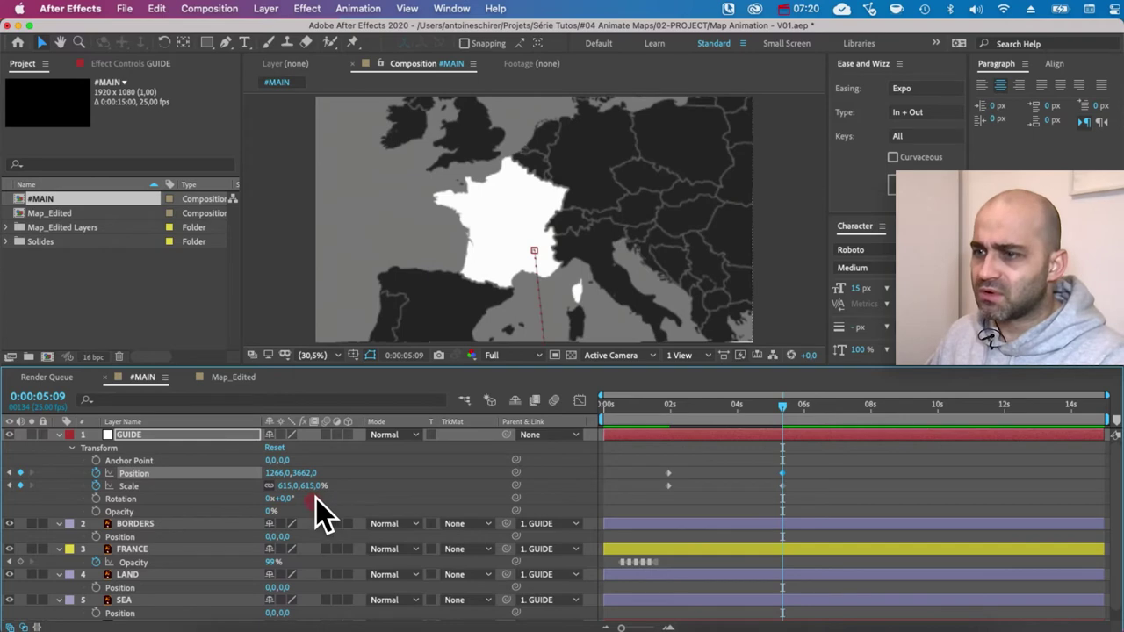
{"action": "left_click_drag", "start_coordinate": [308, 485], "coordinate": [336, 475]}
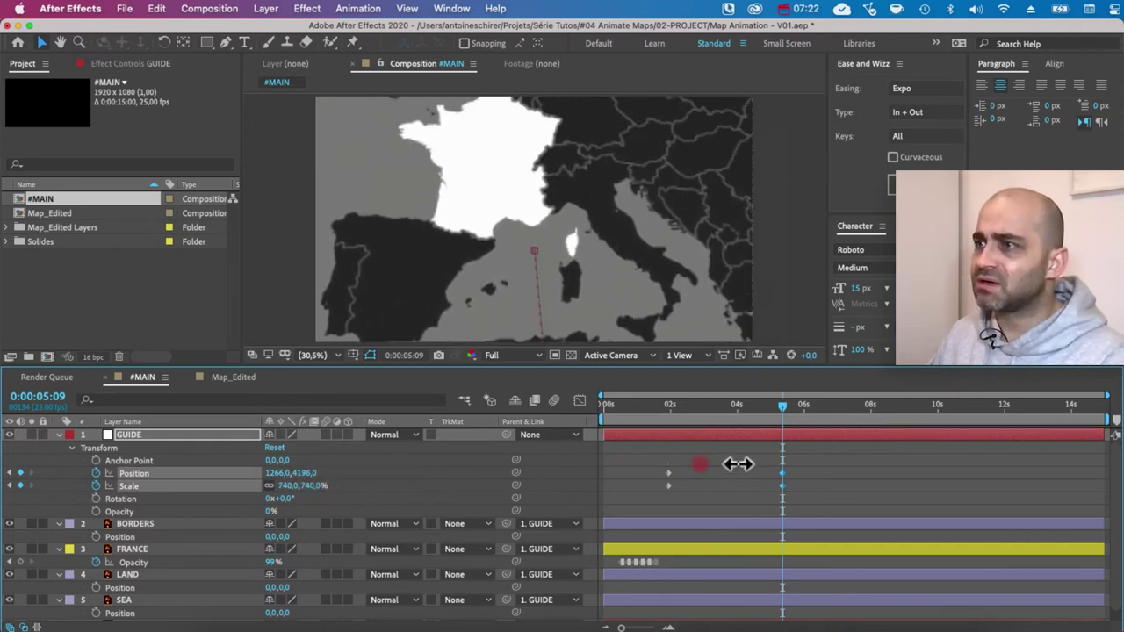
{"action": "left_click_drag", "start_coordinate": [728, 462], "coordinate": [795, 458]}
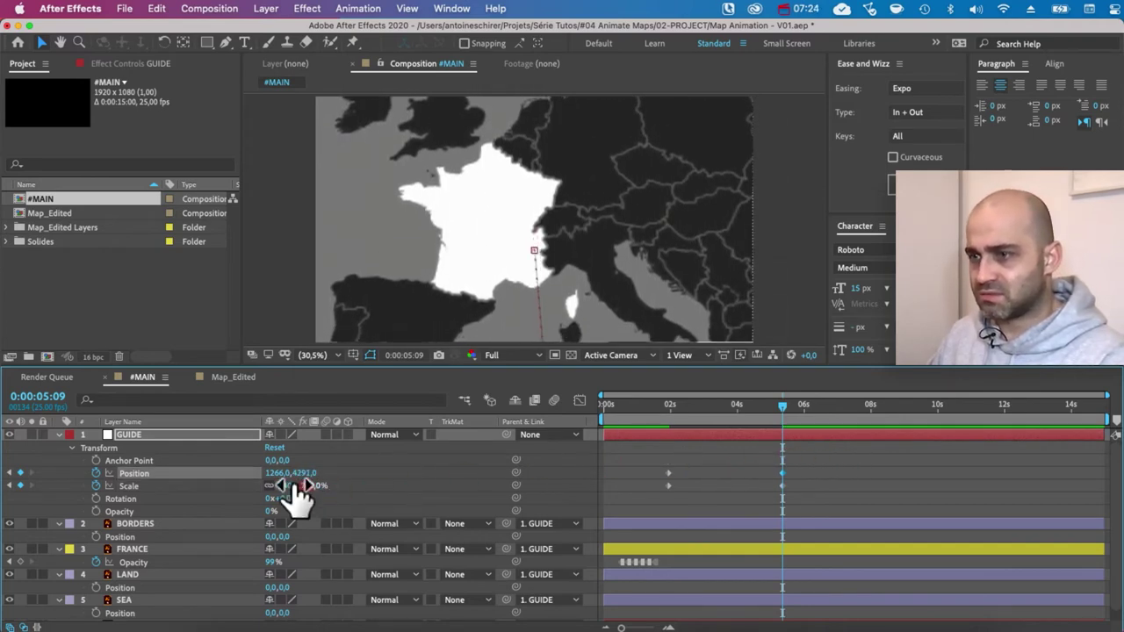
{"action": "left_click_drag", "start_coordinate": [290, 473], "coordinate": [445, 459]}
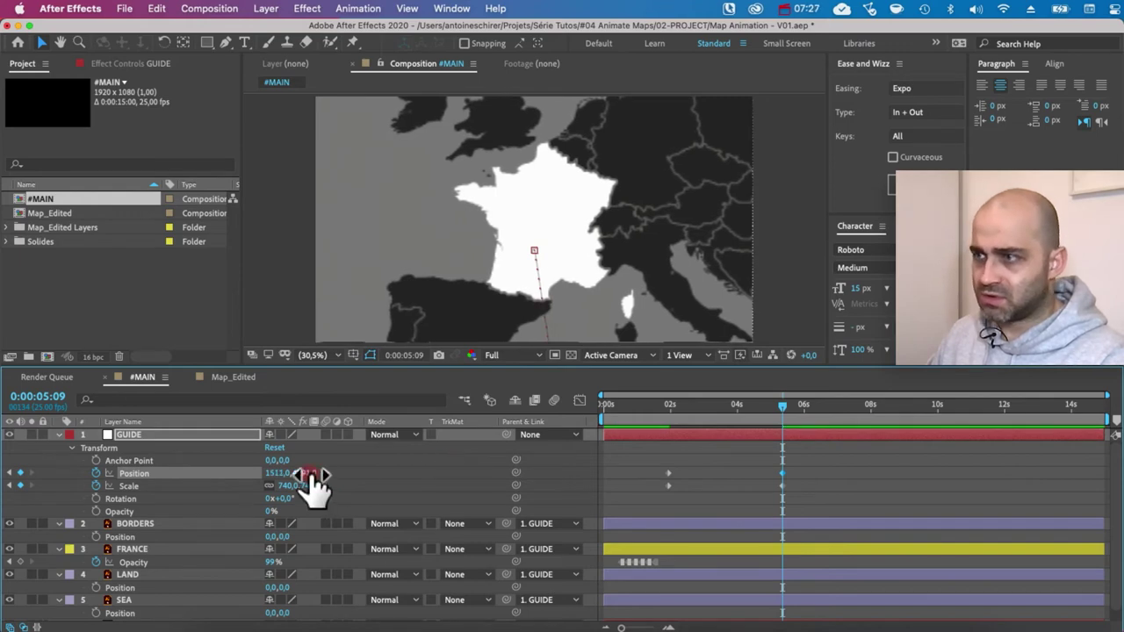
{"action": "left_click_drag", "start_coordinate": [313, 482], "coordinate": [297, 471]}
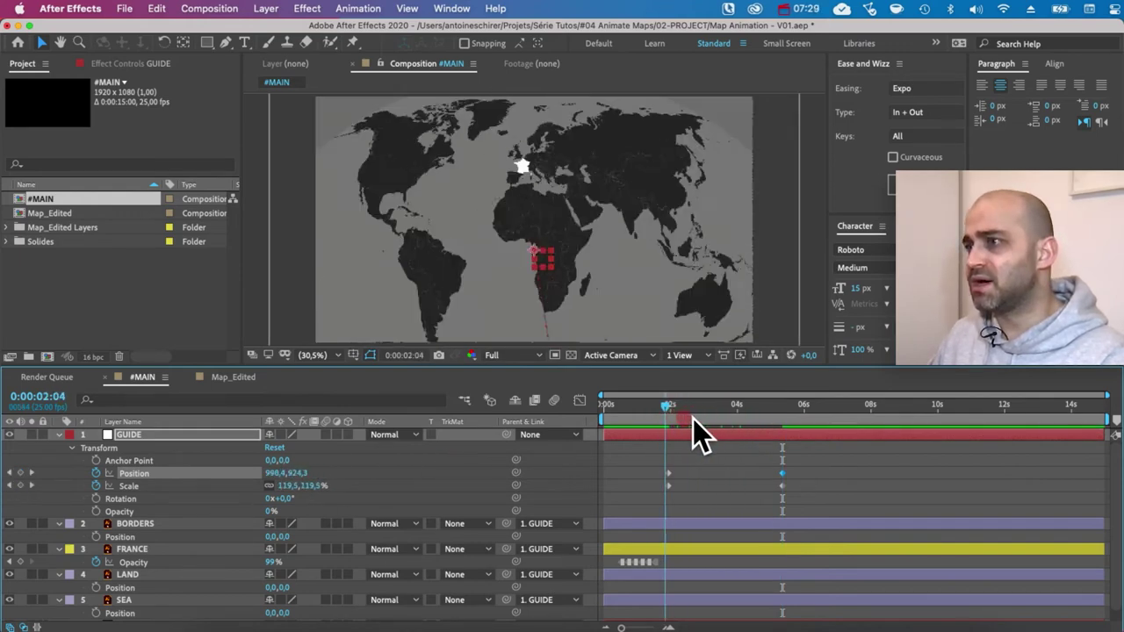
Play back the GUIDE's zoom from the world map into France, with linear motion and with Expo In + Out easing
{"action": "key", "text": "space"}
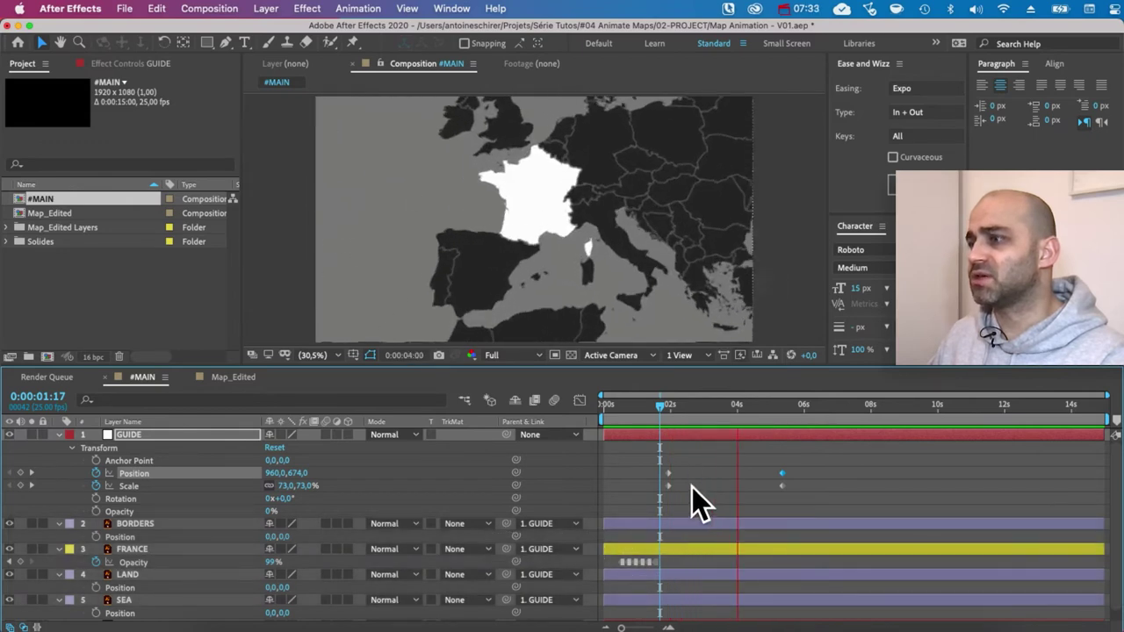
{"action": "key", "text": "space"}
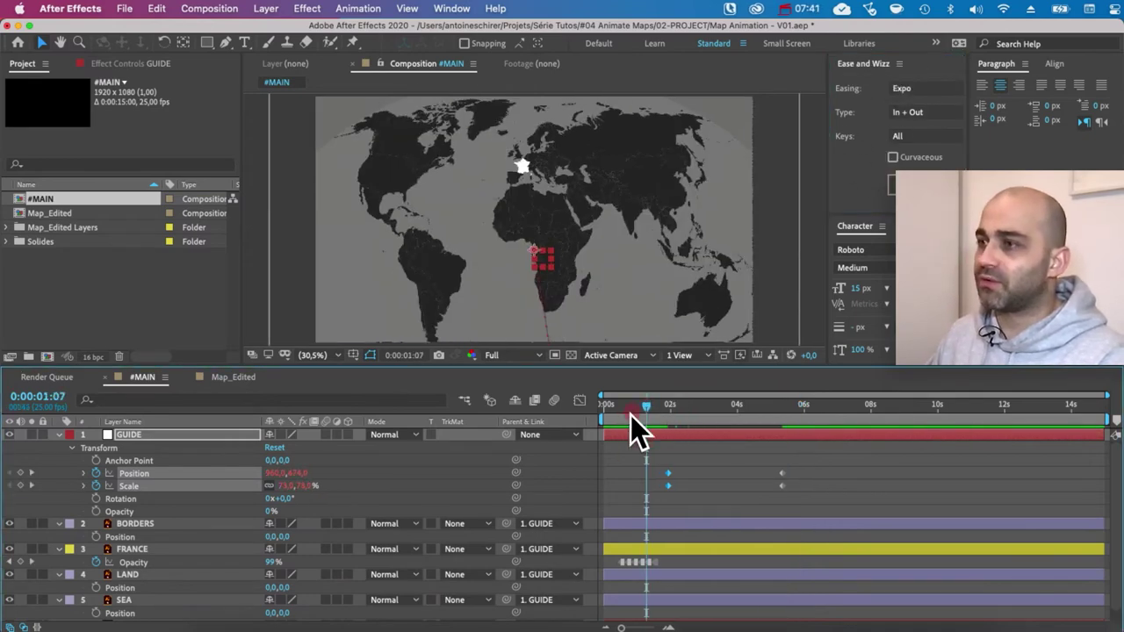
{"action": "key", "text": "space"}
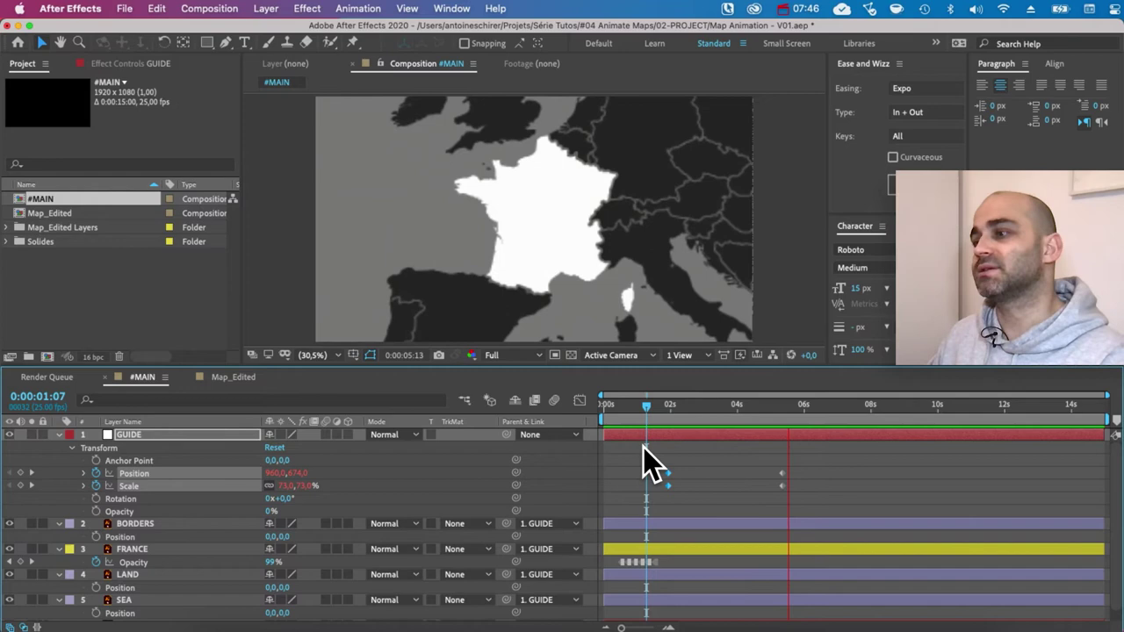
{"action": "key", "text": "space"}
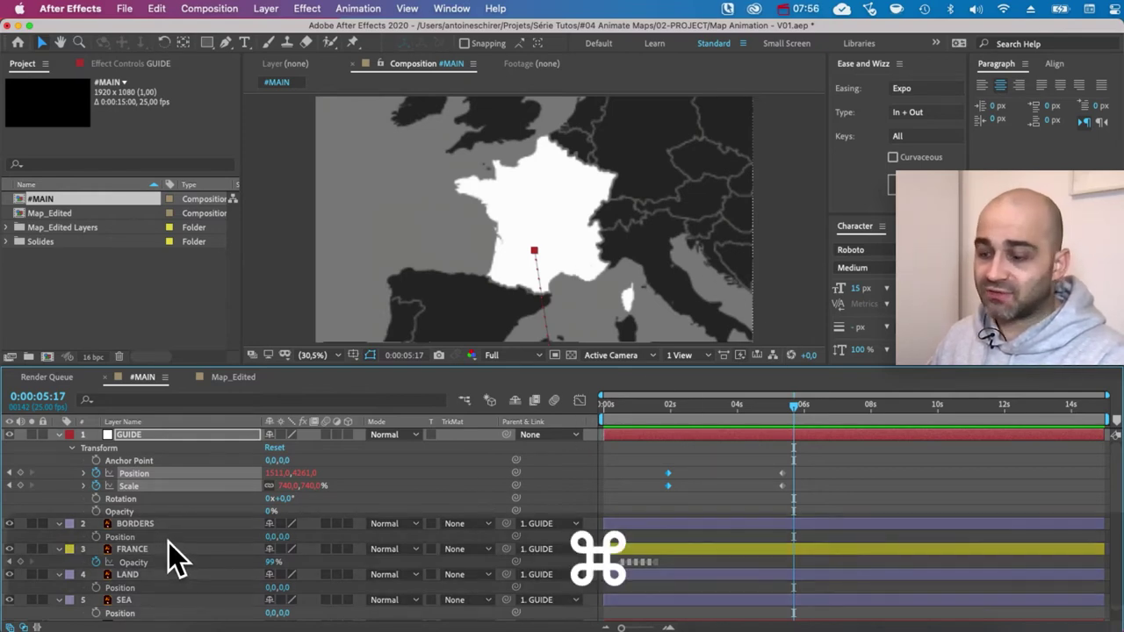
Show only the GUIDE's keyframed properties in the timeline and enable Continuously Rasterize for BORDERS, FRANCE, LAND and SEA
{"action": "key", "text": "super+a"}
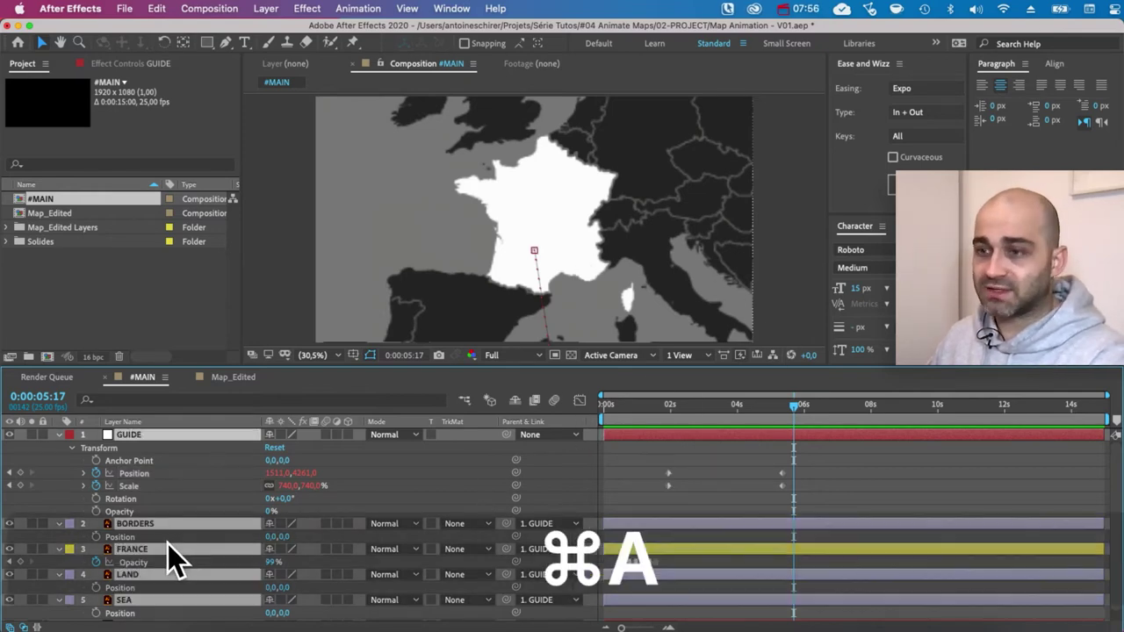
{"action": "key", "text": "u"}
{"action": "left_click", "coordinate": [171, 566]}
{"action": "left_click", "coordinate": [57, 486]}
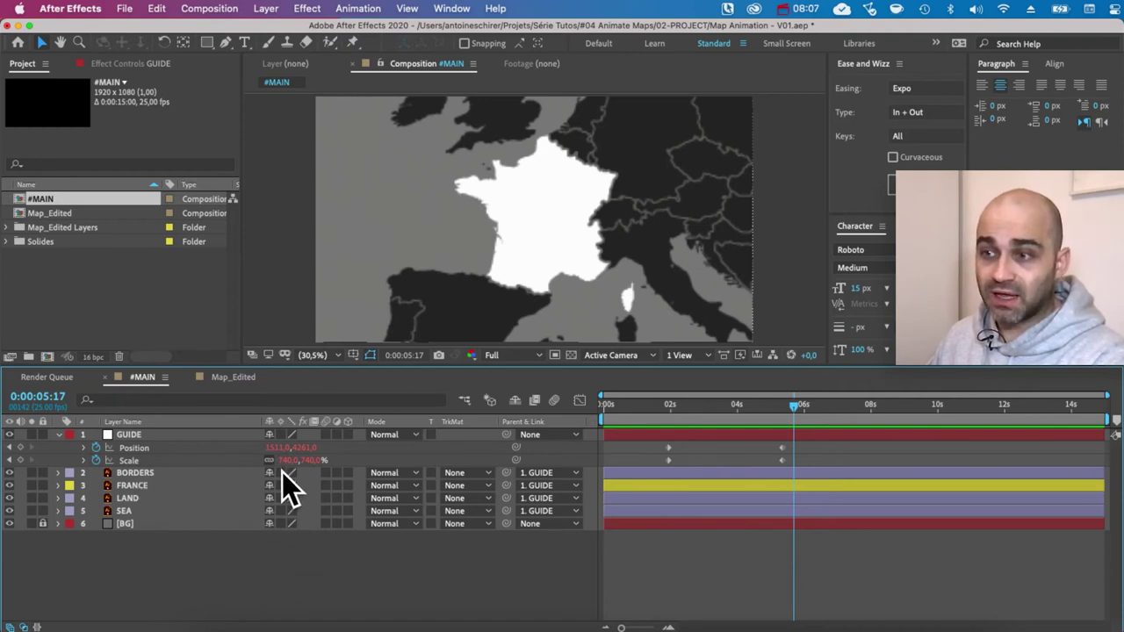
{"action": "left_click_drag", "start_coordinate": [281, 473], "coordinate": [276, 528]}
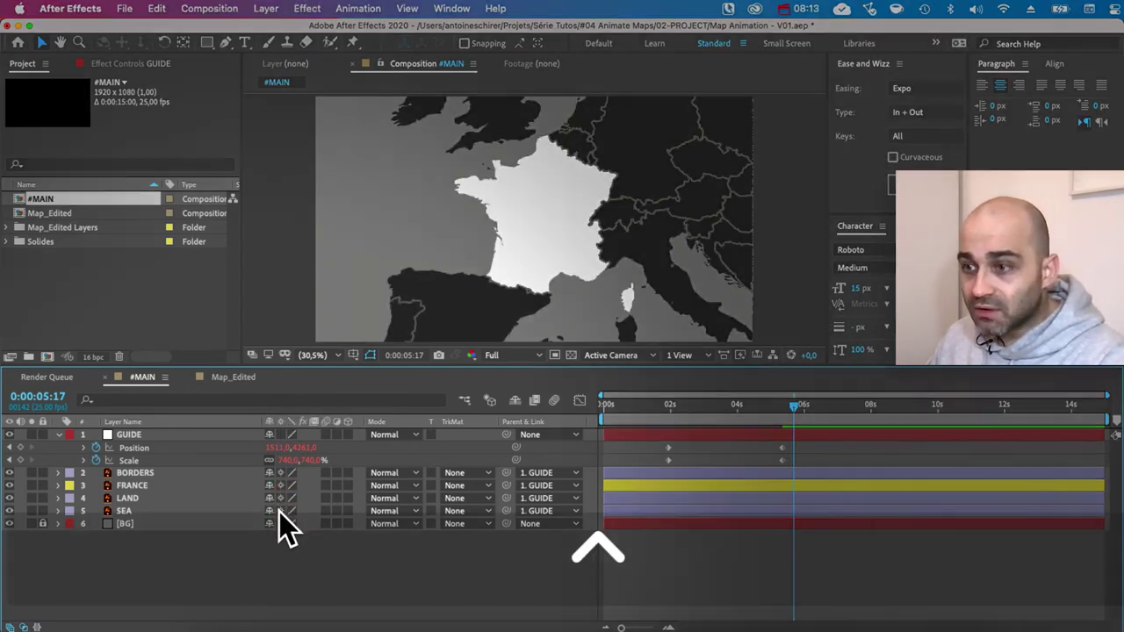
Switch to Map_Edited.ai in Illustrator and select all artwork on the BORDERS layer, with Europe in view
{"action": "key", "text": "ctrl"}
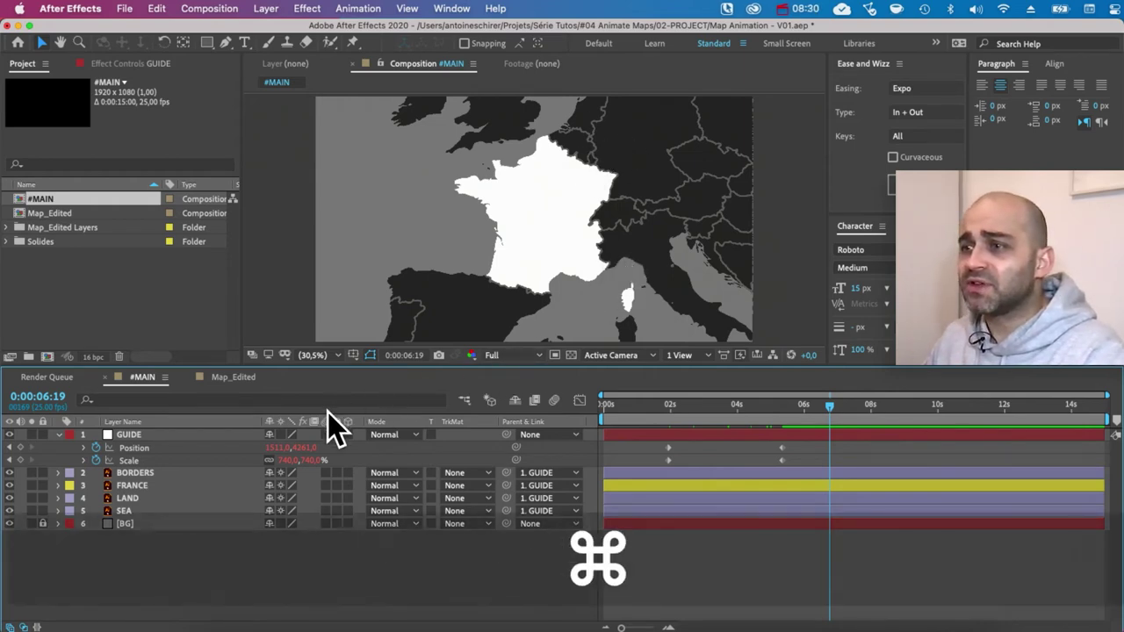
{"action": "key", "text": "super+Tab"}
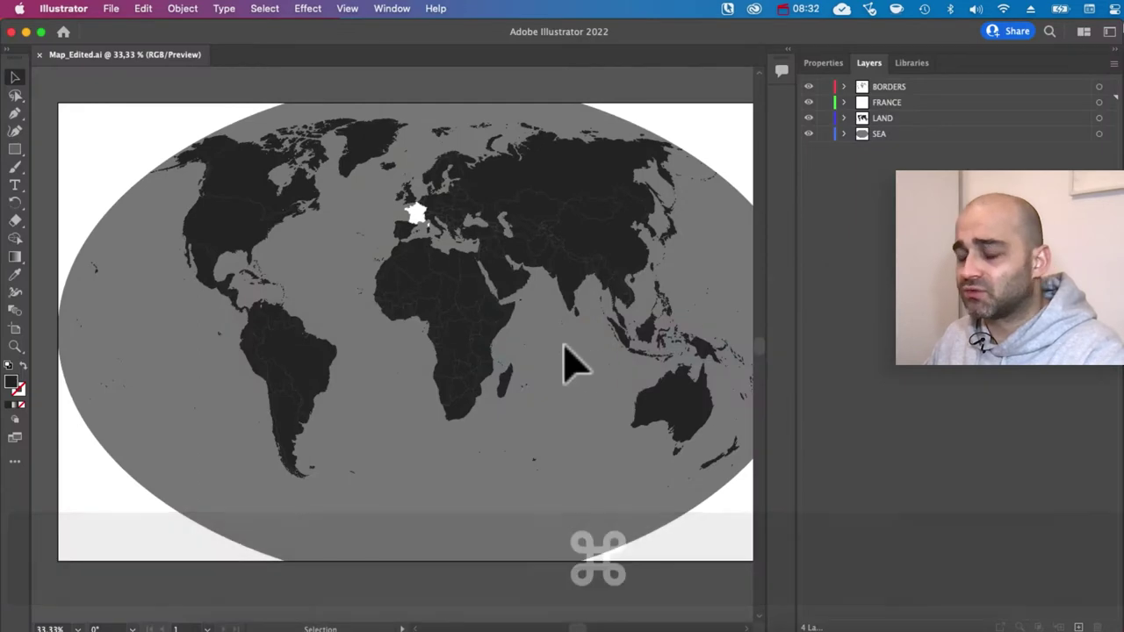
{"action": "key", "text": "super+plus"}
{"action": "key", "text": "super+plus"}
{"action": "key", "text": "super+plus"}
{"action": "key", "text": "super+plus"}
{"action": "key", "text": "super+plus"}
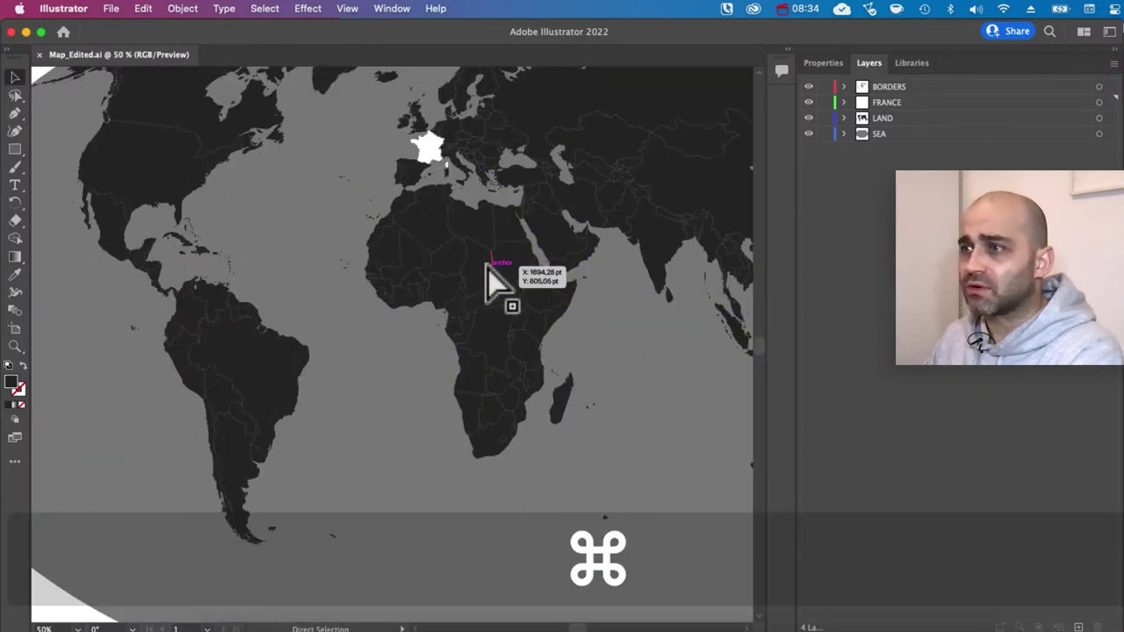
{"action": "left_click_drag", "start_coordinate": [439, 220], "coordinate": [499, 325]}
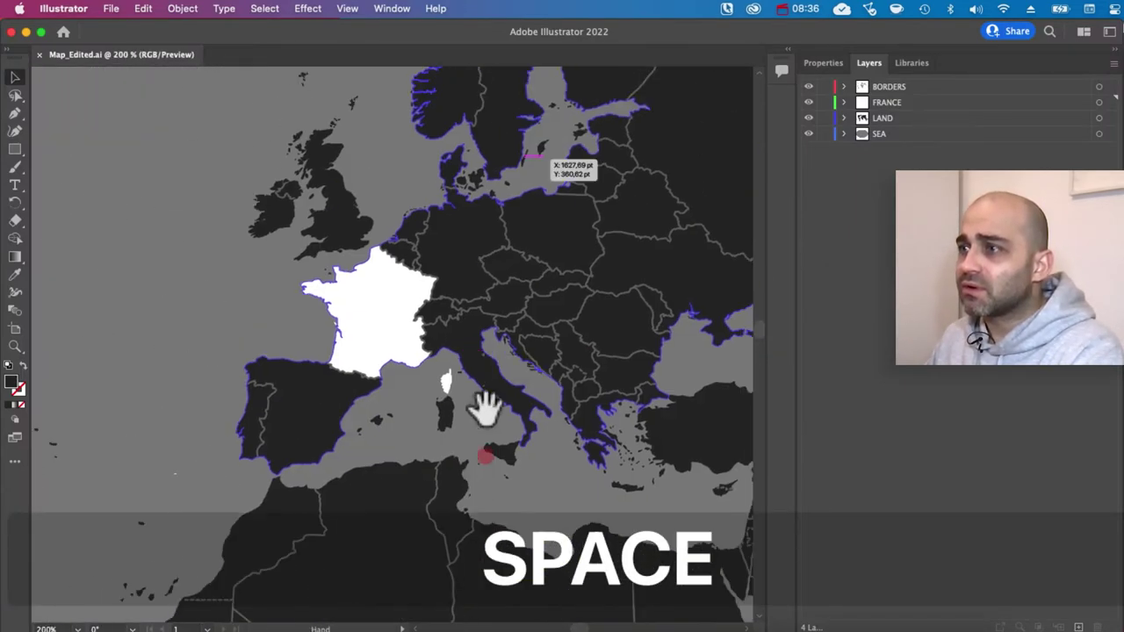
{"action": "left_click_drag", "start_coordinate": [477, 451], "coordinate": [466, 504]}
{"action": "left_click", "coordinate": [1098, 86]}
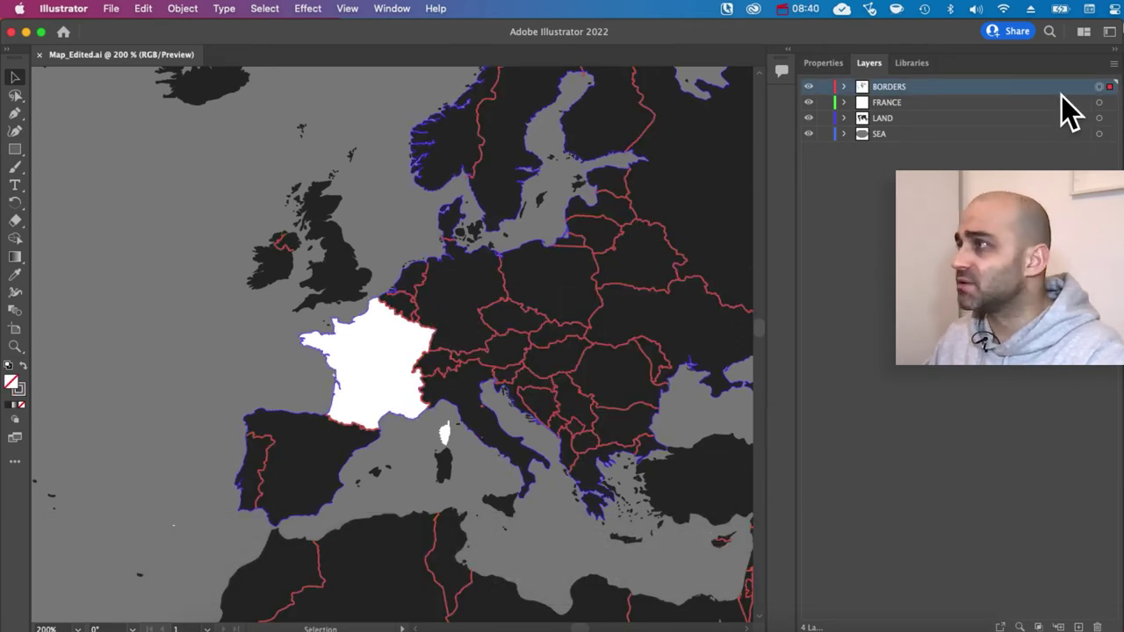
Bring up the Stroke settings, dock them collapsed beside the layers list and expand them for the selected borders
{"action": "left_click", "coordinate": [393, 9]}
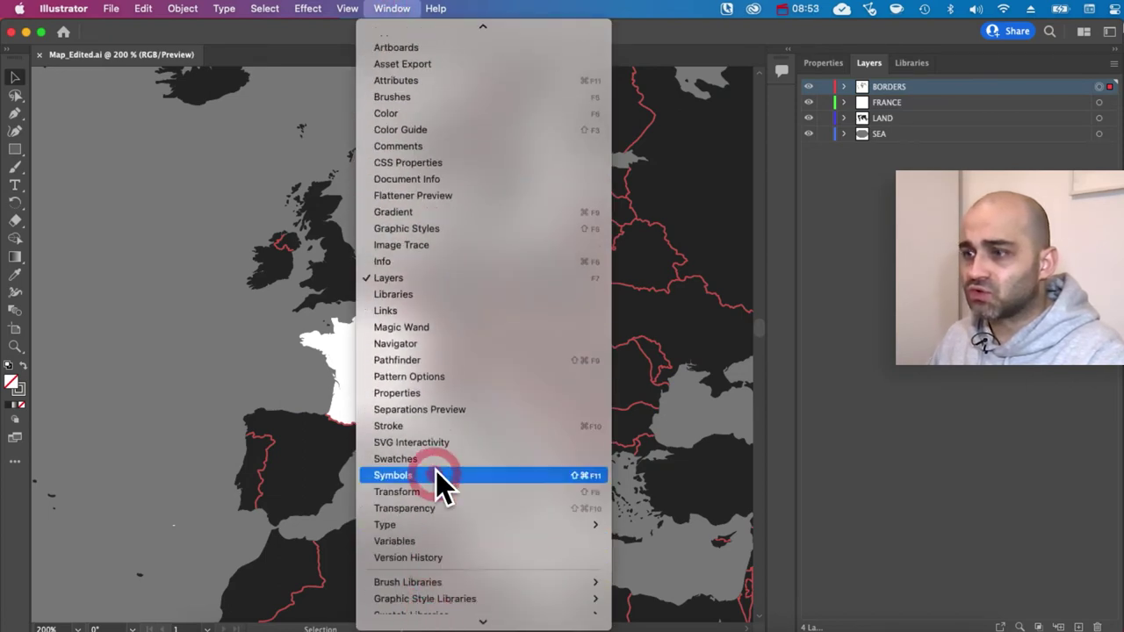
{"action": "left_click", "coordinate": [432, 425]}
{"action": "mouse_move", "coordinate": [725, 365]}
{"action": "left_mouse_down"}
{"action": "mouse_move", "coordinate": [718, 282]}
{"action": "mouse_move", "coordinate": [781, 149]}
{"action": "mouse_move", "coordinate": [765, 105]}
{"action": "mouse_move", "coordinate": [780, 100]}
{"action": "left_mouse_up"}
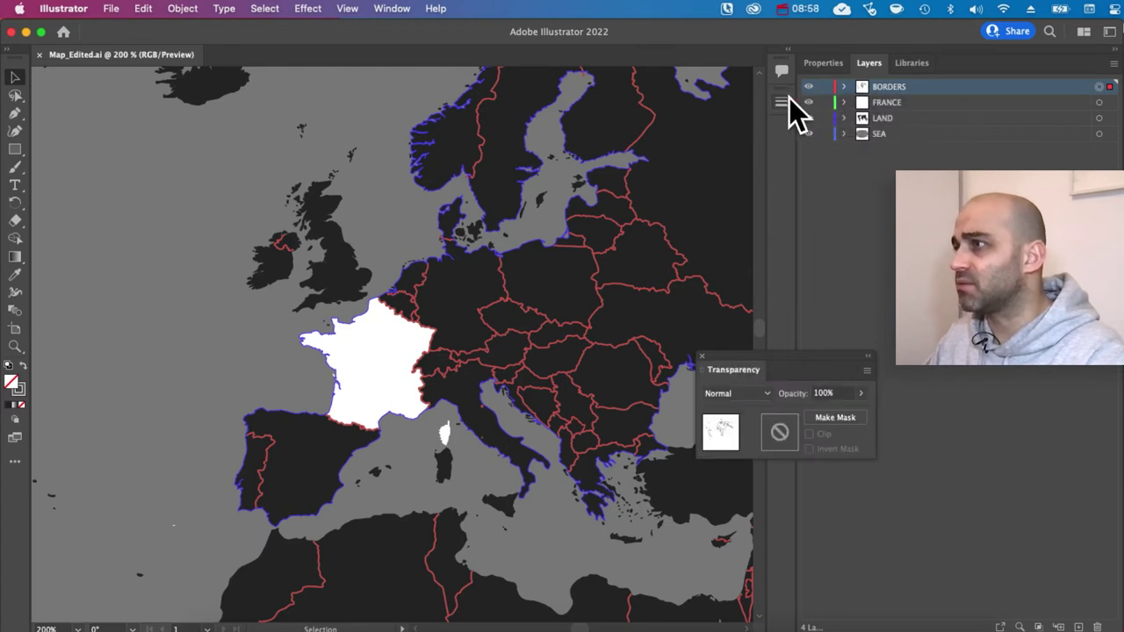
{"action": "left_click", "coordinate": [783, 102]}
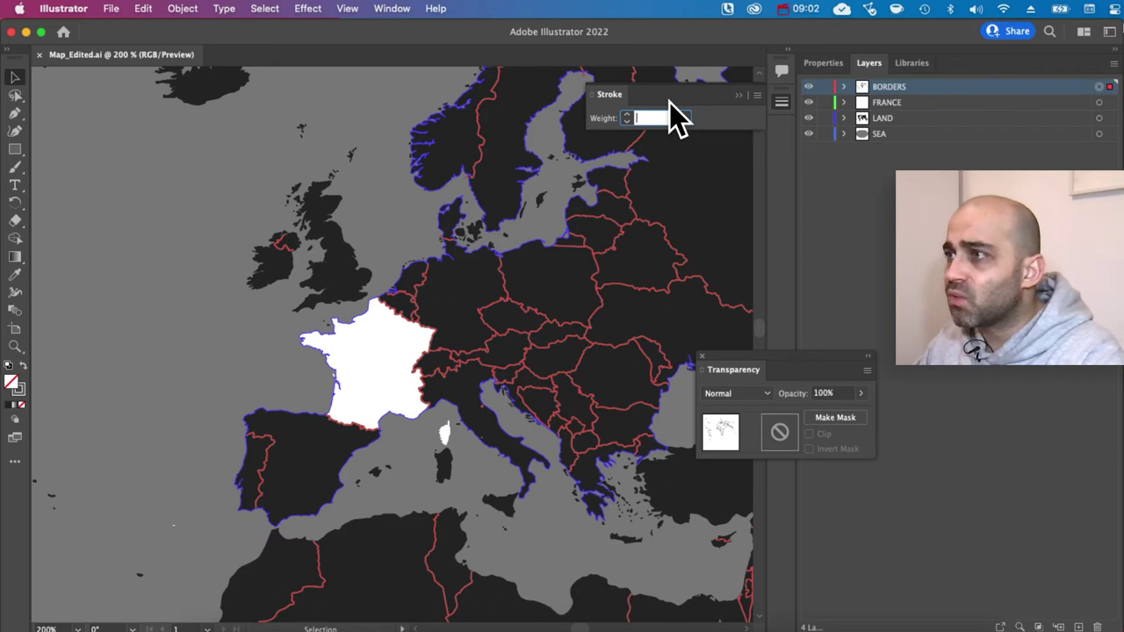
Set the BORDERS artwork's stroke weight to 1 pt and deselect it to judge the line thickness
{"action": "type", "text": "1"}
{"action": "key", "text": "Return"}
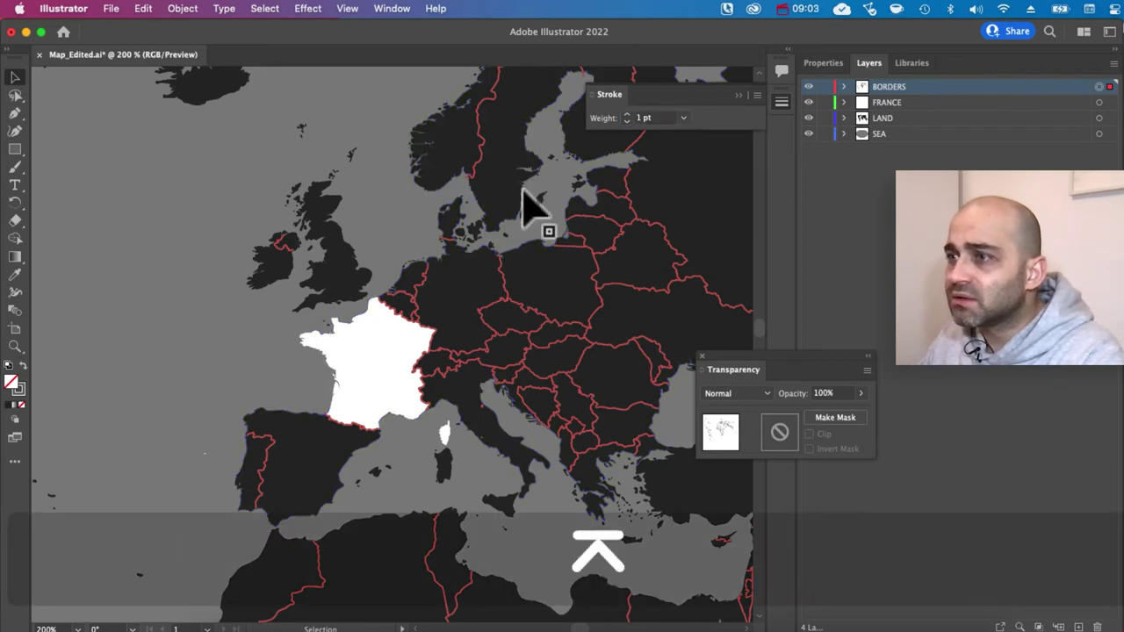
{"action": "left_click", "coordinate": [143, 220]}
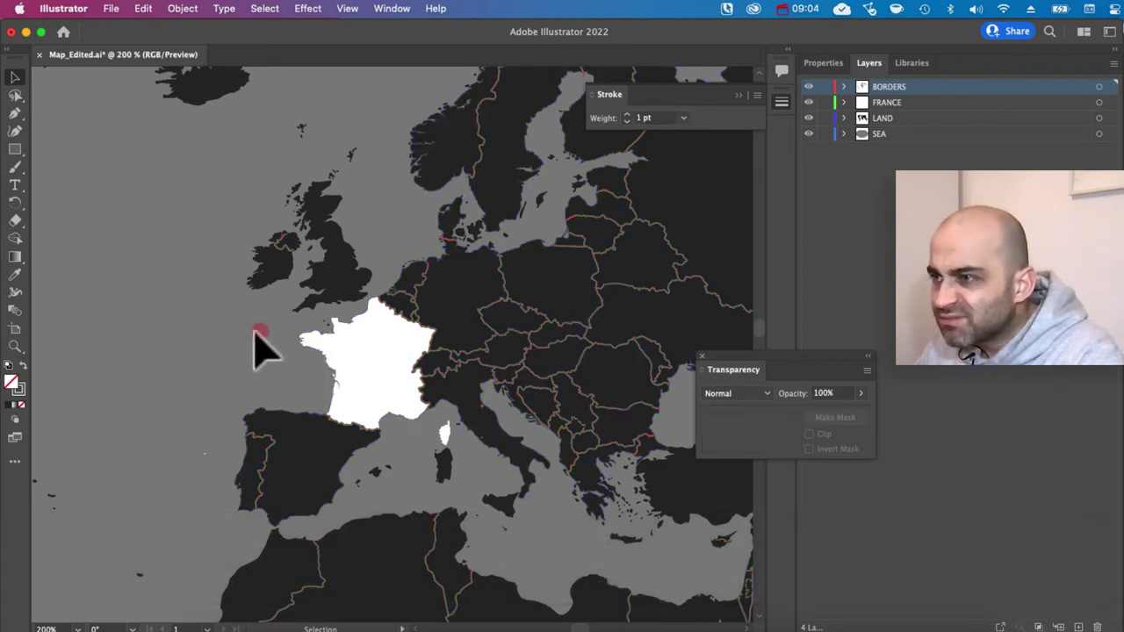
{"action": "left_click", "coordinate": [258, 334]}
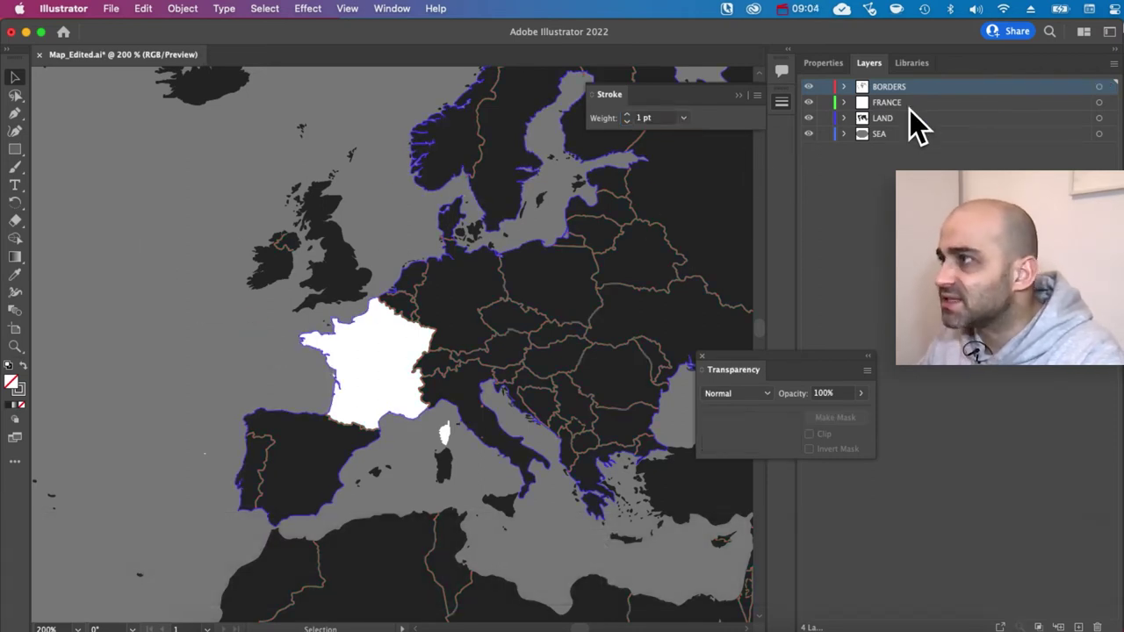
Set the BORDERS artwork's stroke weight to 0,25 pt, save Map_Edited.ai and check the updated map in After Effects
{"action": "left_click", "coordinate": [1098, 86]}
{"action": "type", "text": "0,25"}
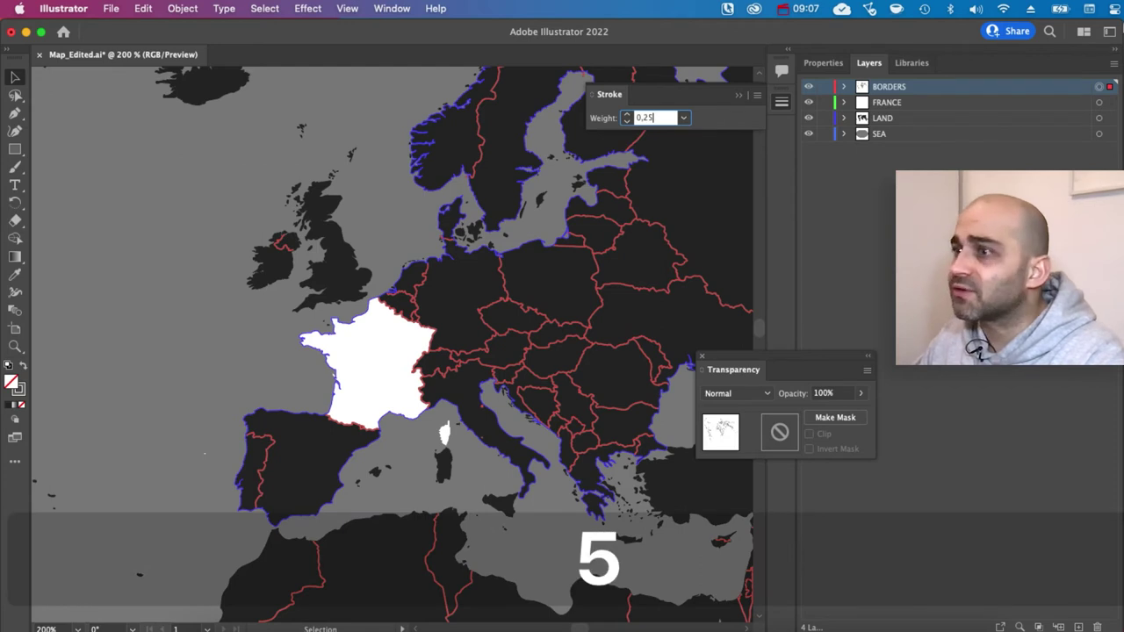
{"action": "key", "text": "Return"}
{"action": "left_click", "coordinate": [200, 251]}
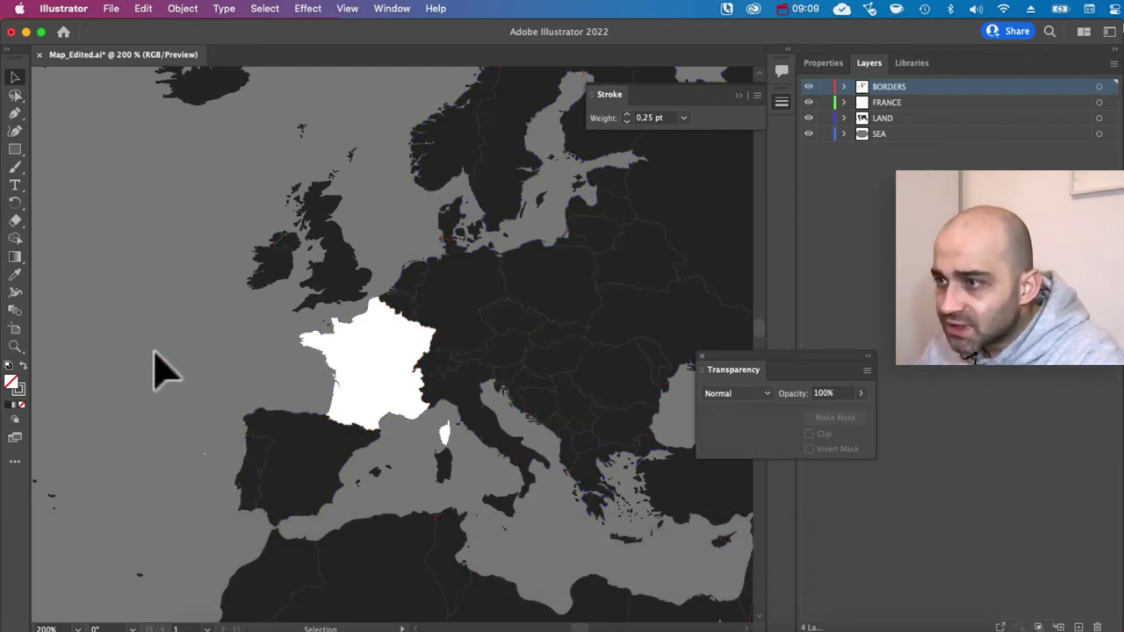
{"action": "key", "text": "a"}
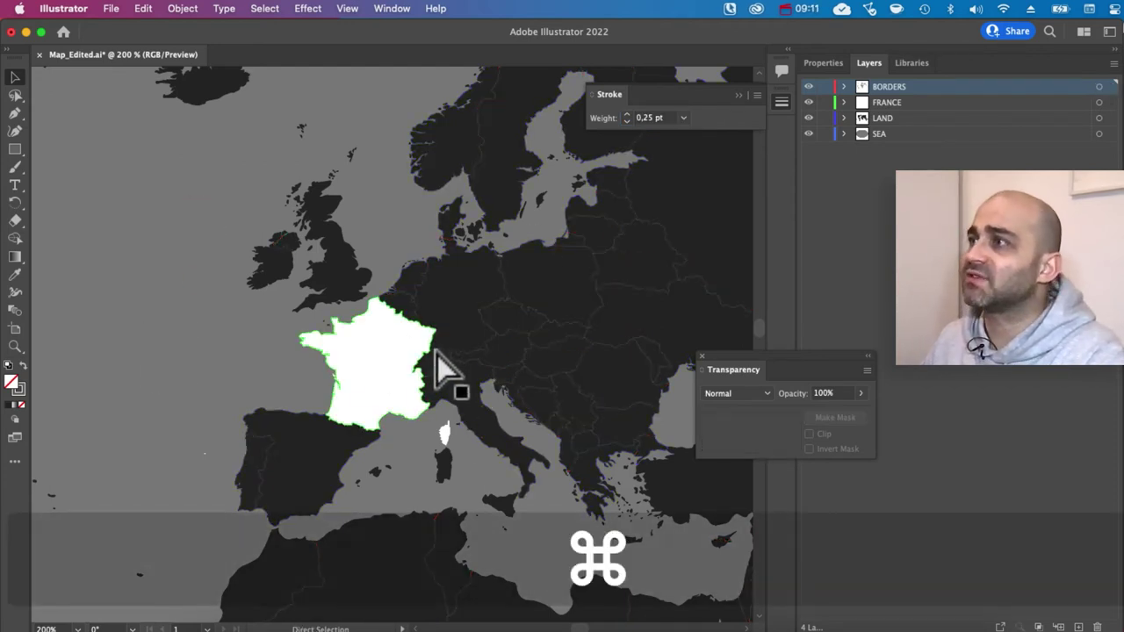
{"action": "key", "text": "super+Tab"}
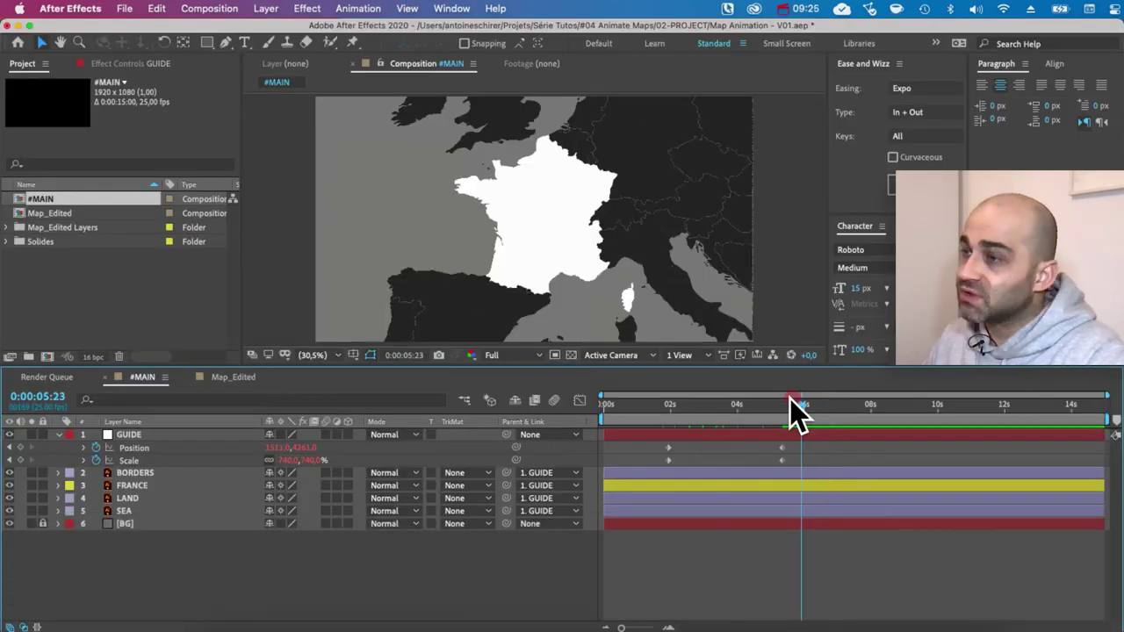
{"action": "key", "text": "cmd+Tab"}
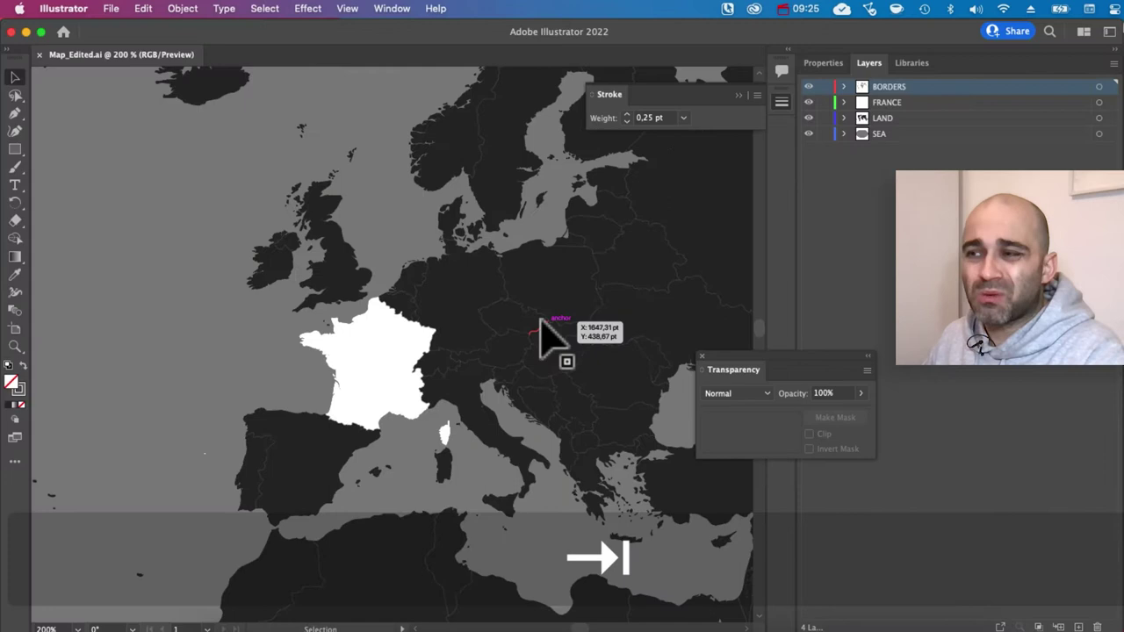
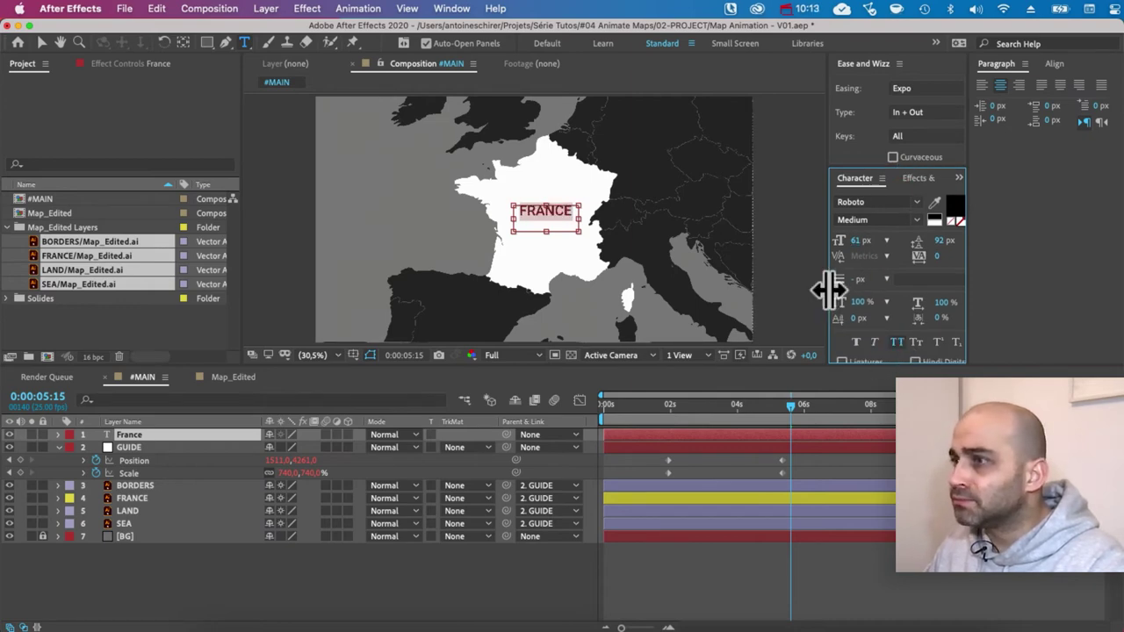
Widen the character settings and set the tracking of the France text to 200
{"action": "left_click_drag", "start_coordinate": [827, 289], "coordinate": [810, 289]}
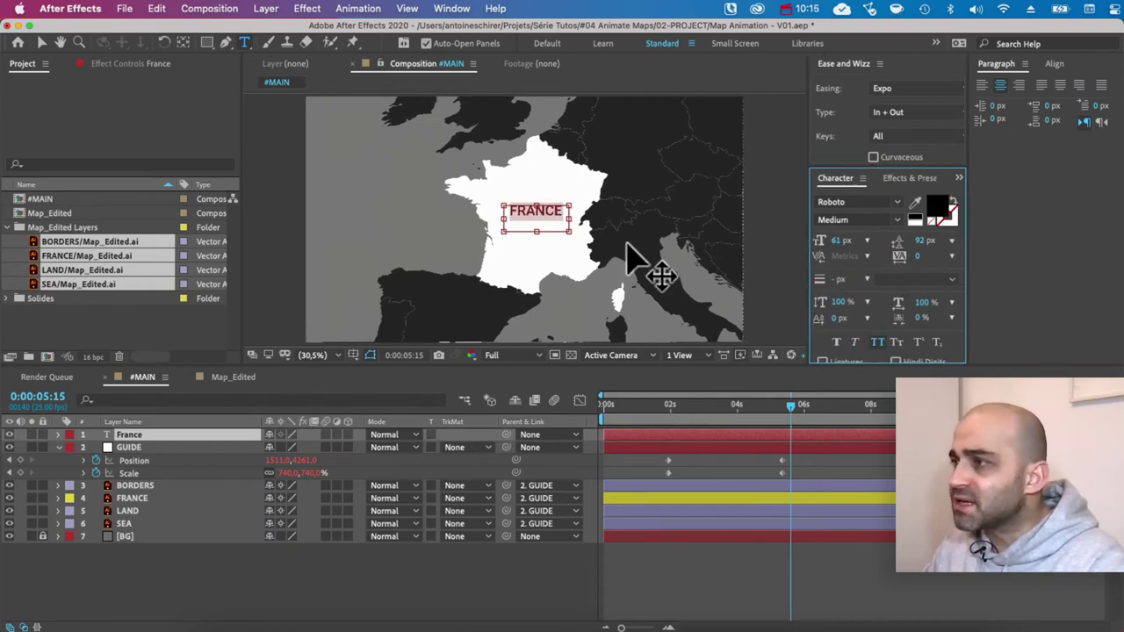
{"action": "left_click", "coordinate": [921, 255]}
{"action": "type", "text": "200"}
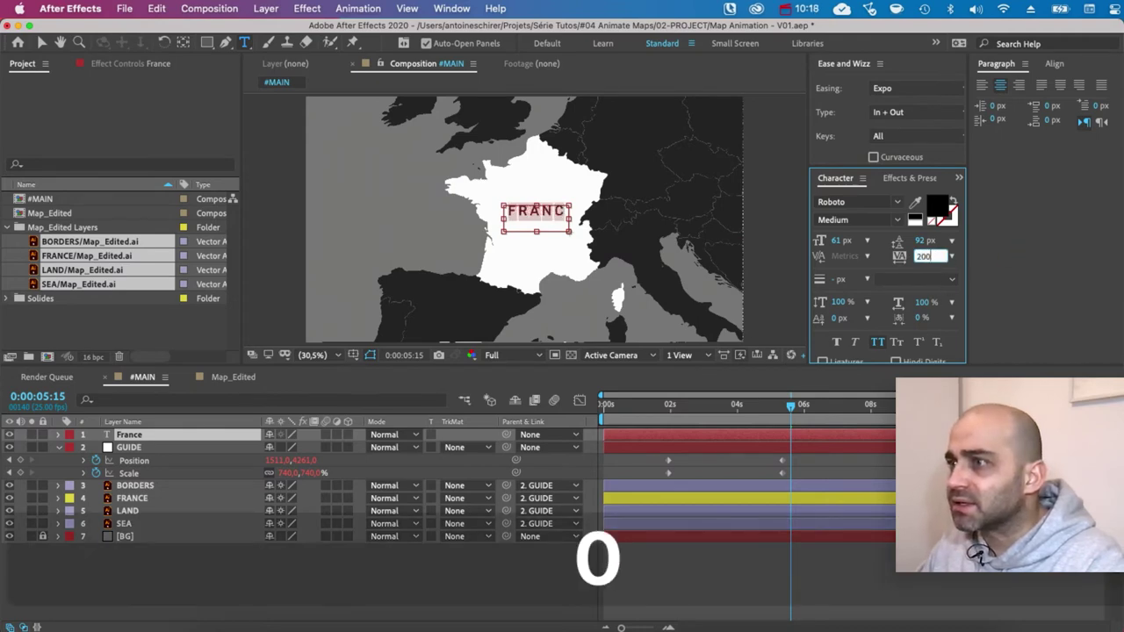
{"action": "key", "text": "Return"}
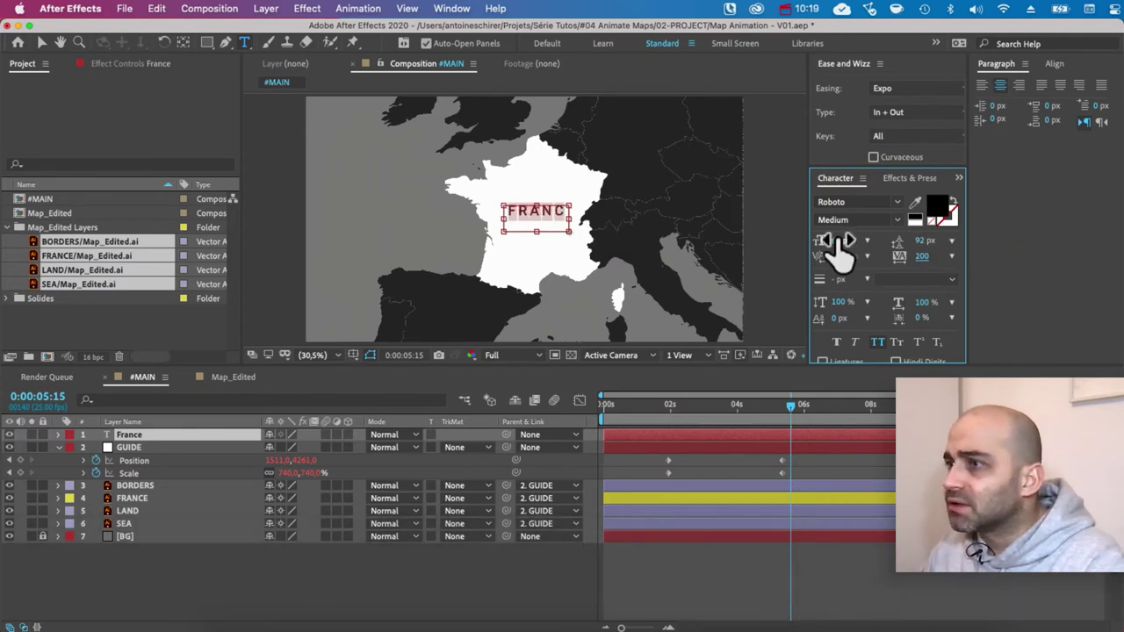
Set the France text to Roboto Black at 33 px and lower the text box's upper edge slightly over the country
{"action": "left_click_drag", "start_coordinate": [829, 239], "coordinate": [844, 230]}
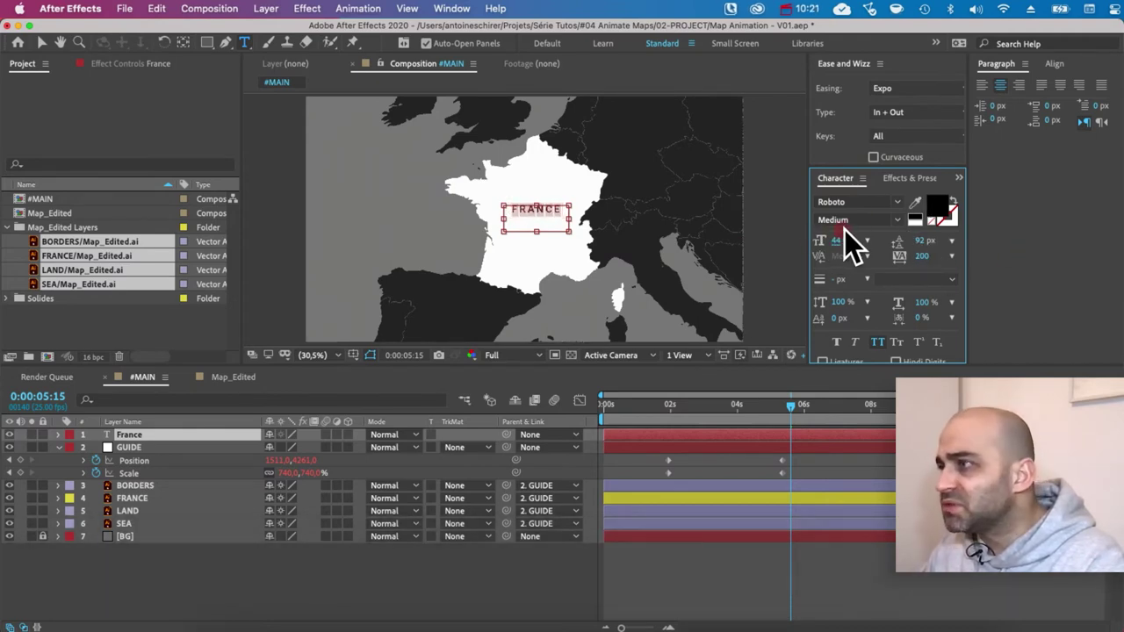
{"action": "left_click", "coordinate": [897, 220]}
{"action": "left_click", "coordinate": [858, 397]}
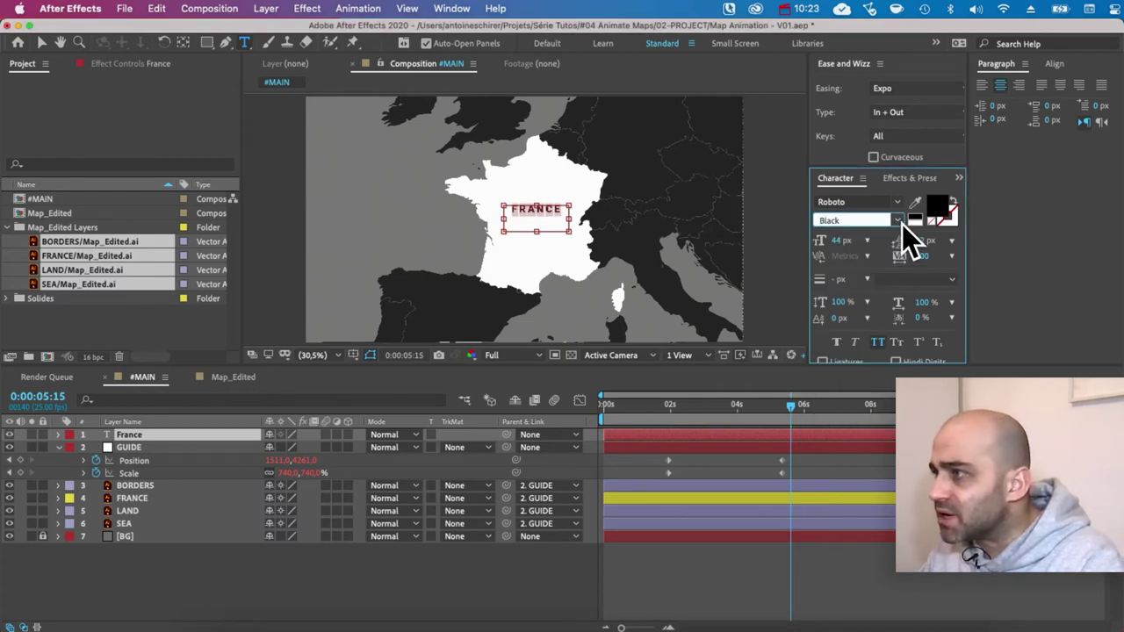
{"action": "left_click_drag", "start_coordinate": [831, 237], "coordinate": [804, 230]}
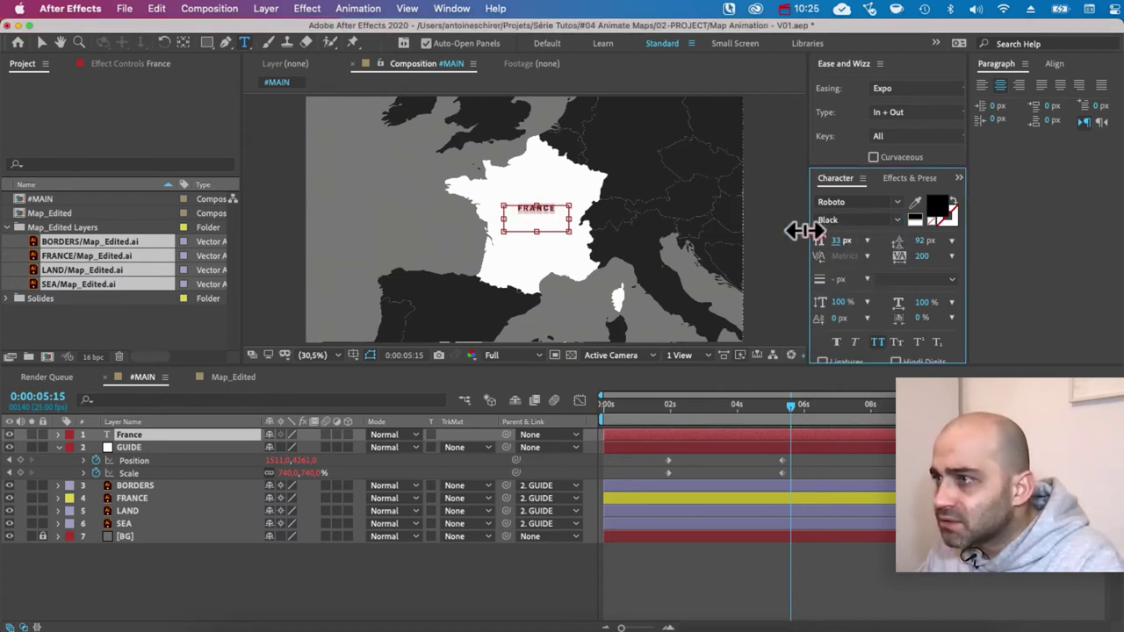
{"action": "left_click_drag", "start_coordinate": [538, 209], "coordinate": [541, 214]}
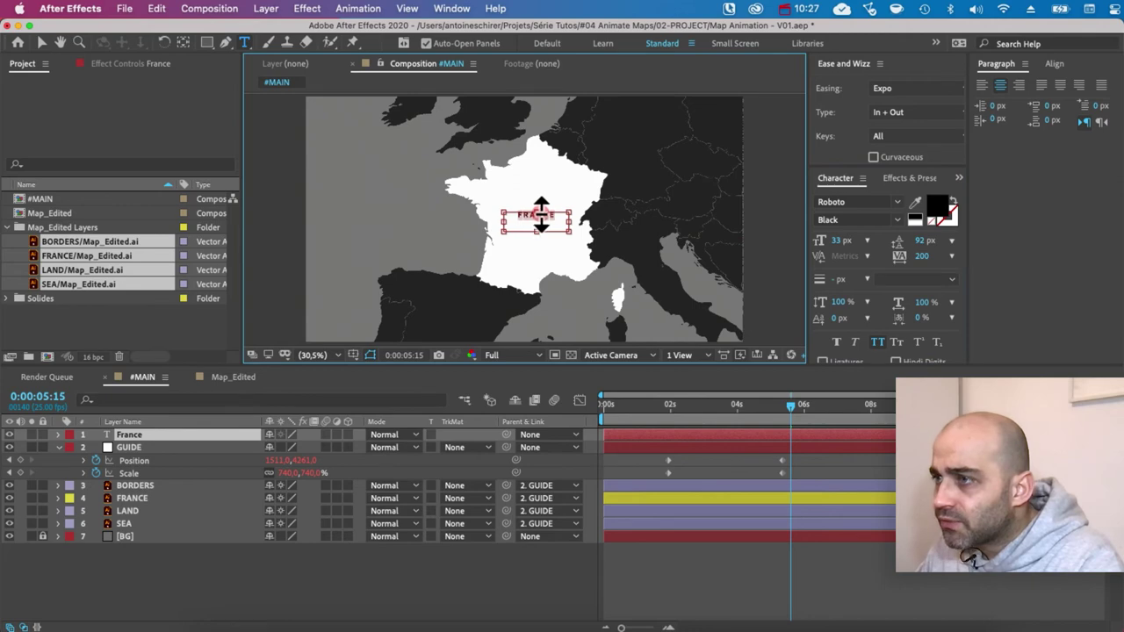
{"action": "left_click", "coordinate": [464, 584]}
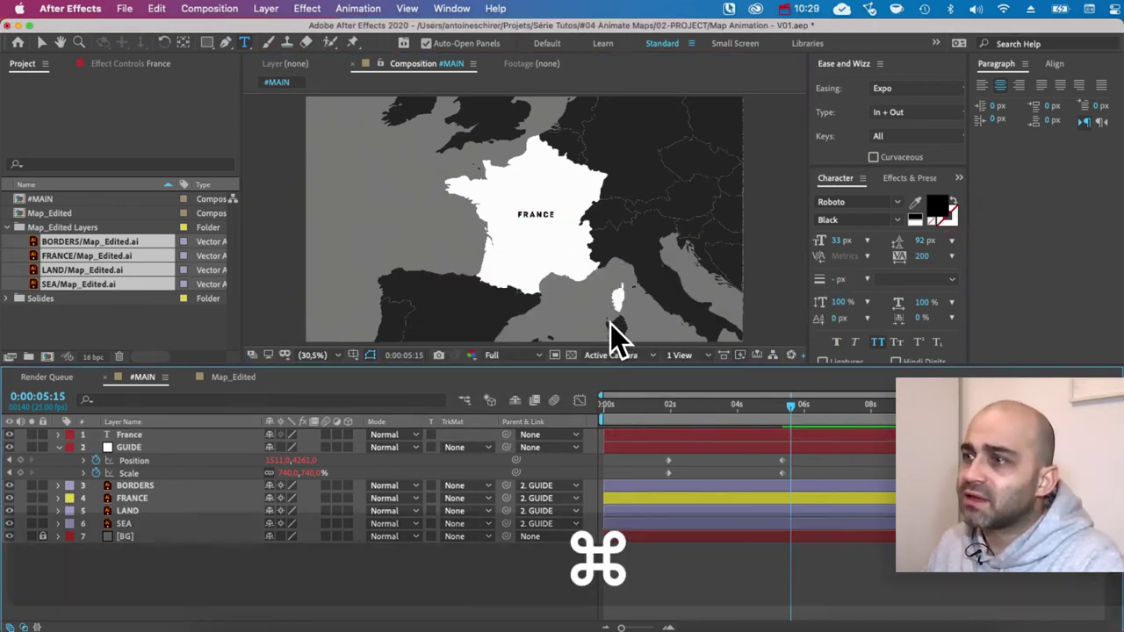
Compare the label with #04 Map Preview.mov in QuickTime Player, and set the France text layer's Opacity to 33% in After Effects
{"action": "key", "text": "super+Tab"}
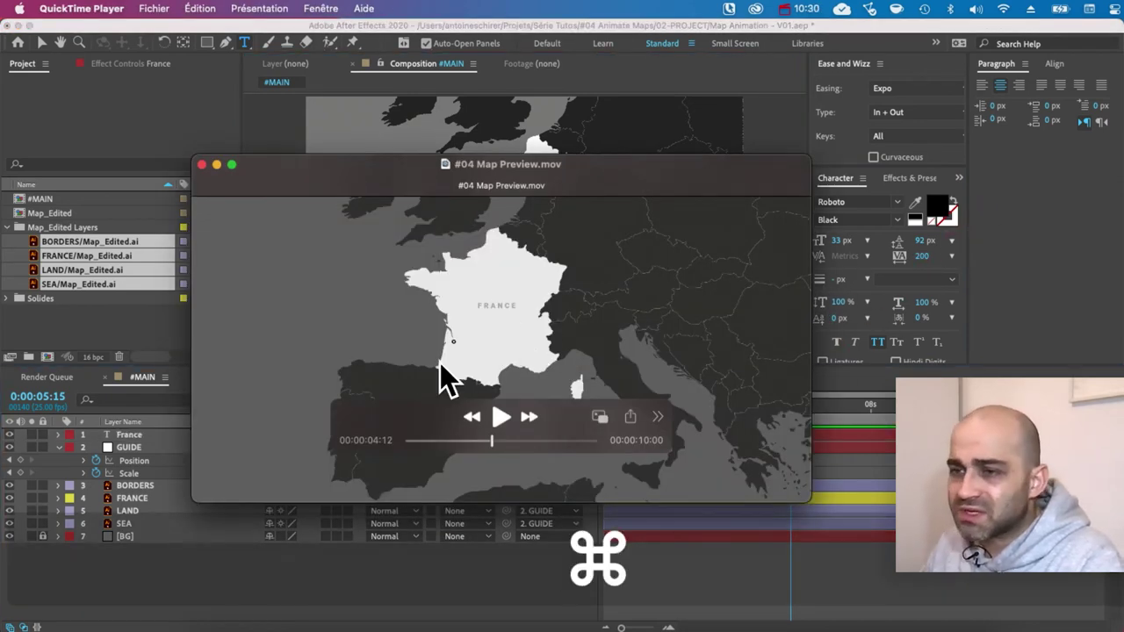
{"action": "key", "text": "super+Tab"}
{"action": "left_click", "coordinate": [140, 435]}
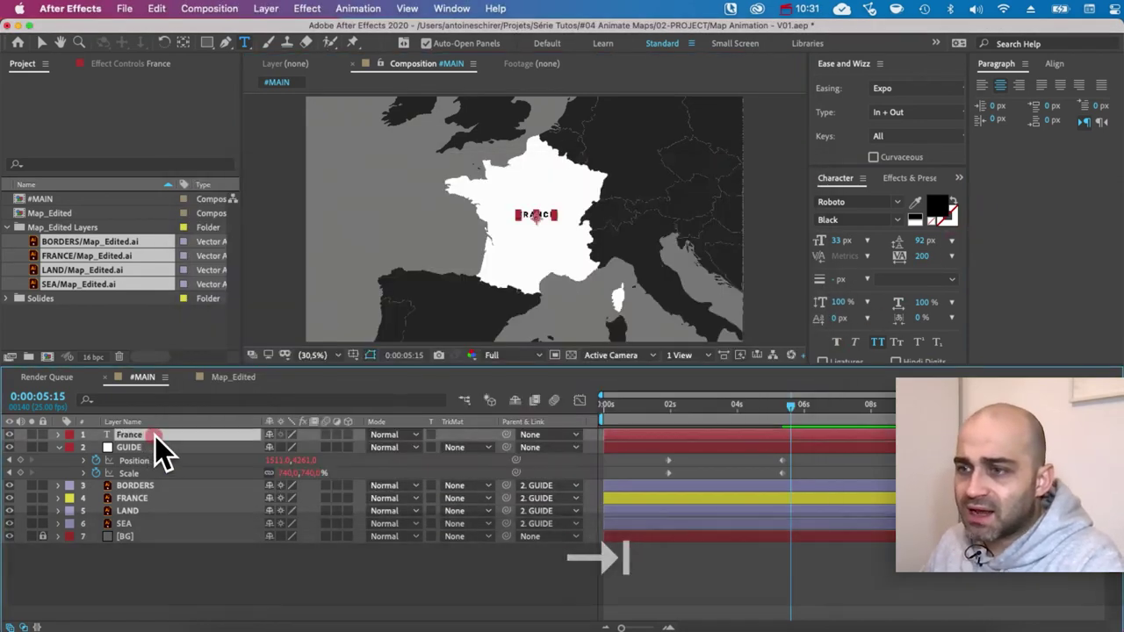
{"action": "key", "text": "t"}
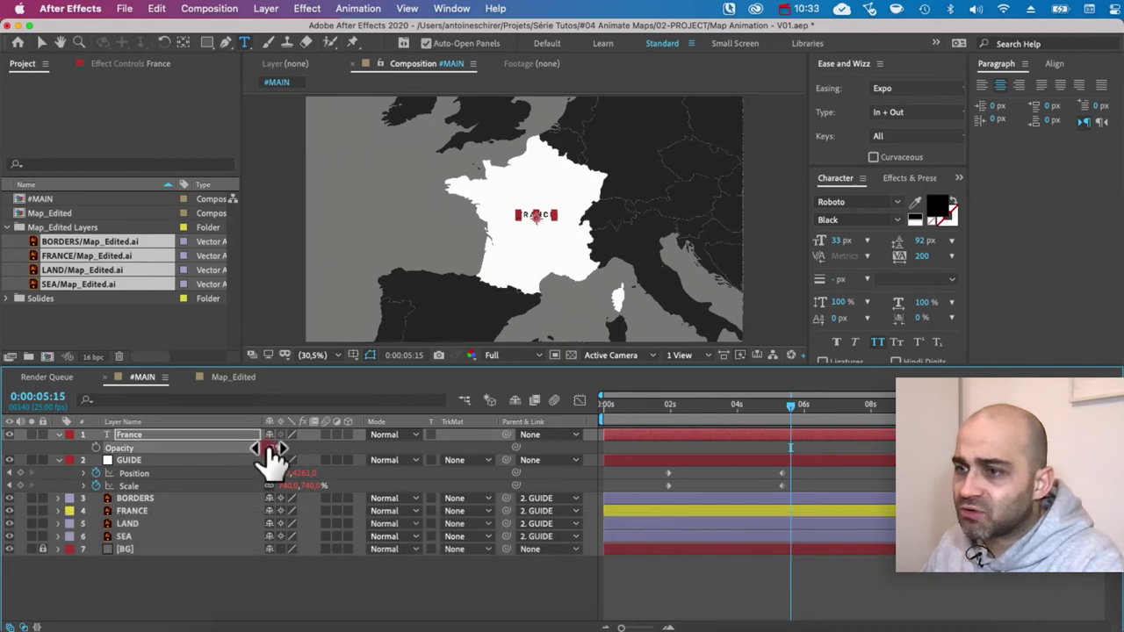
{"action": "left_click", "coordinate": [272, 447]}
{"action": "type", "text": "33"}
{"action": "key", "text": "Return"}
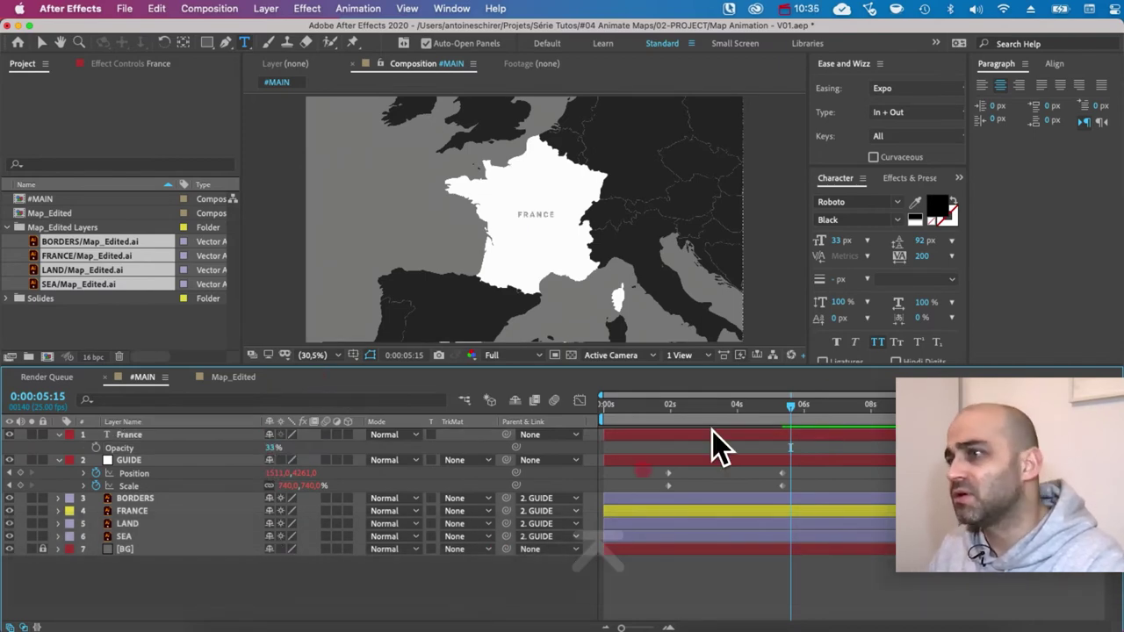
Parent the France text layer to the GUIDE null with the time at 0:00:05:14
{"action": "left_click", "coordinate": [152, 435]}
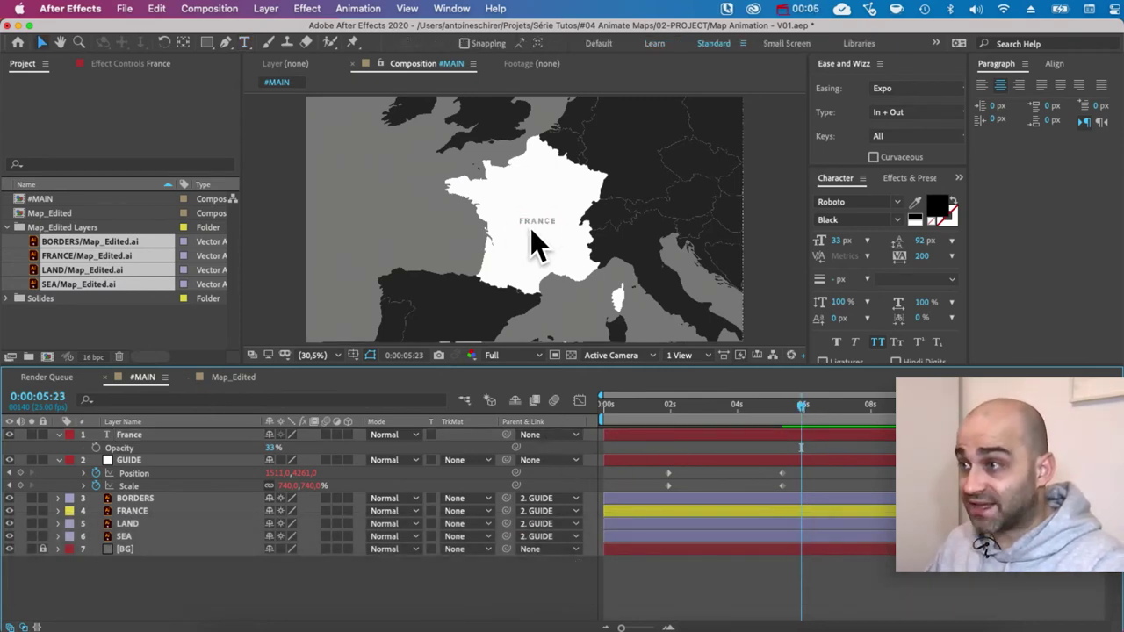
{"action": "mouse_move", "coordinate": [767, 406]}
{"action": "left_mouse_down"}
{"action": "mouse_move", "coordinate": [707, 406]}
{"action": "mouse_move", "coordinate": [779, 409]}
{"action": "left_mouse_up"}
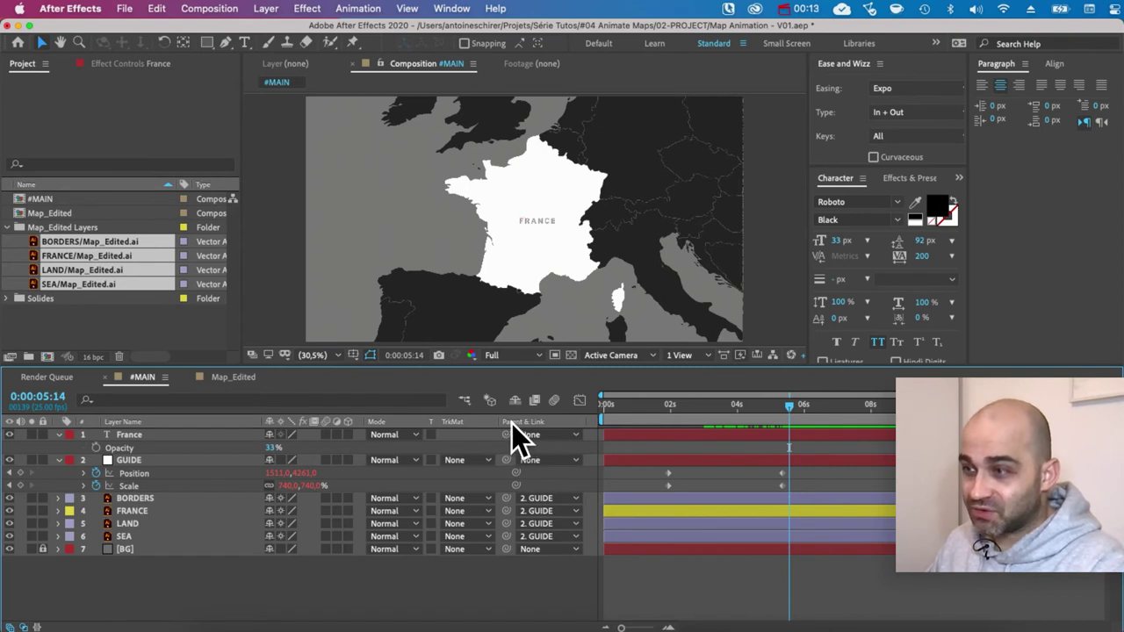
{"action": "left_click_drag", "start_coordinate": [509, 436], "coordinate": [129, 459]}
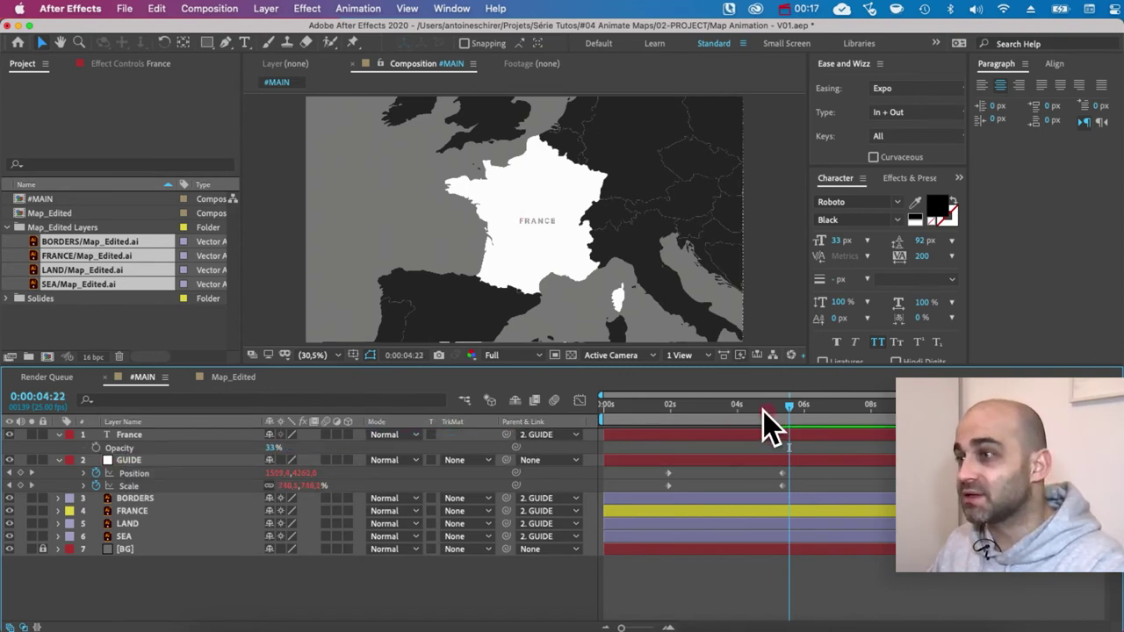
Add an Opacity keyframe to the France text layer at 0:00:03:24 and shift it about one second later
{"action": "left_click_drag", "start_coordinate": [762, 410], "coordinate": [736, 408]}
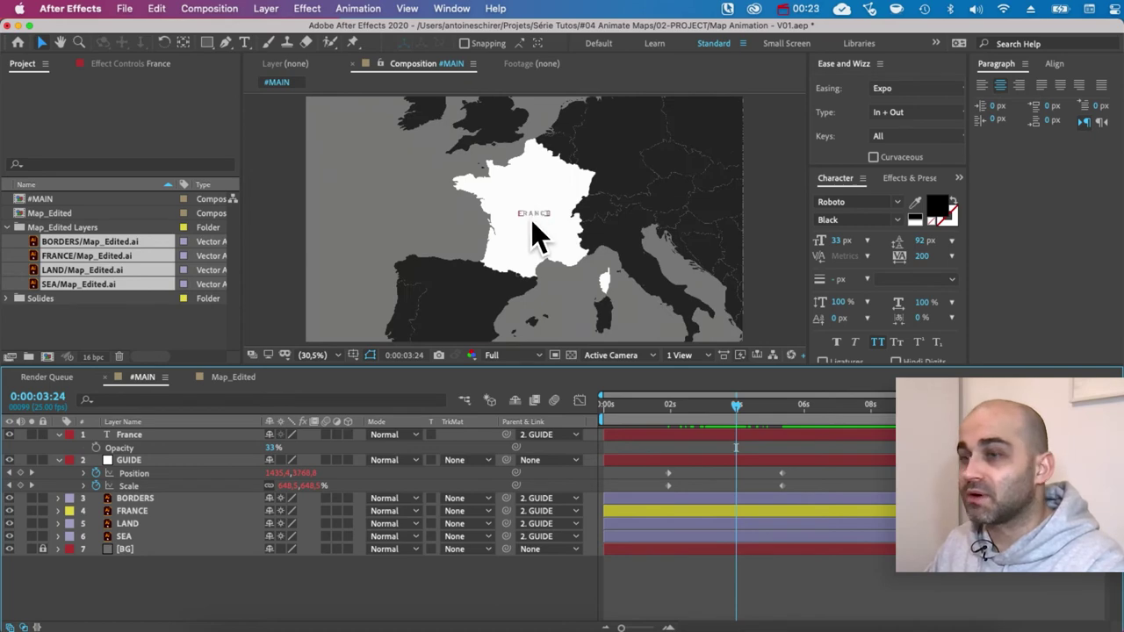
{"action": "left_click", "coordinate": [59, 434]}
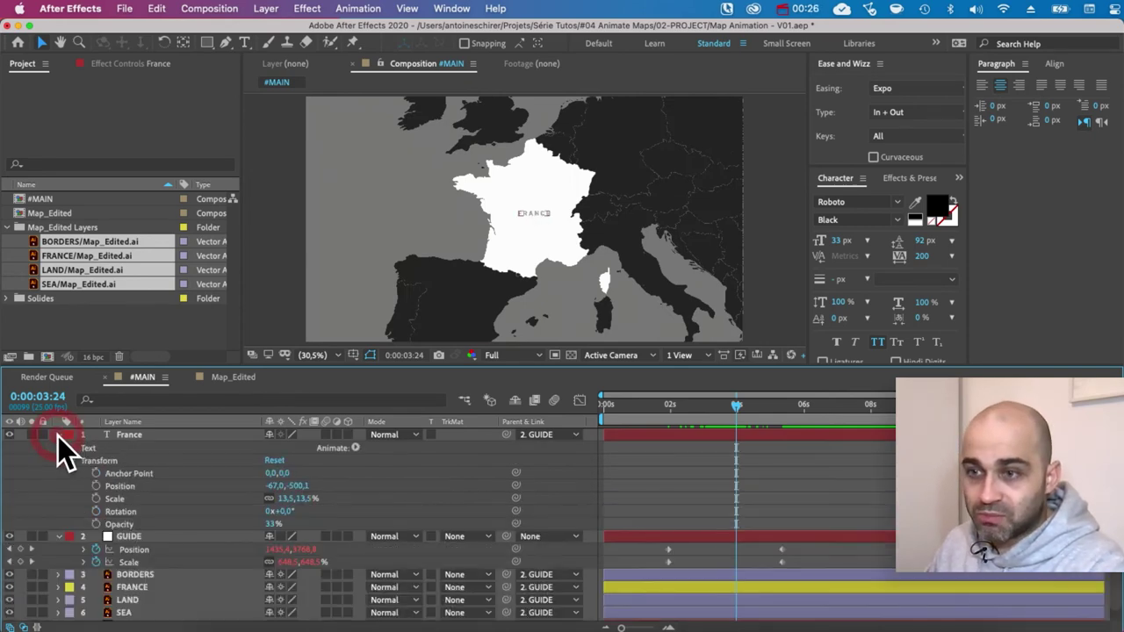
{"action": "left_click", "coordinate": [95, 524]}
{"action": "left_click", "coordinate": [730, 529]}
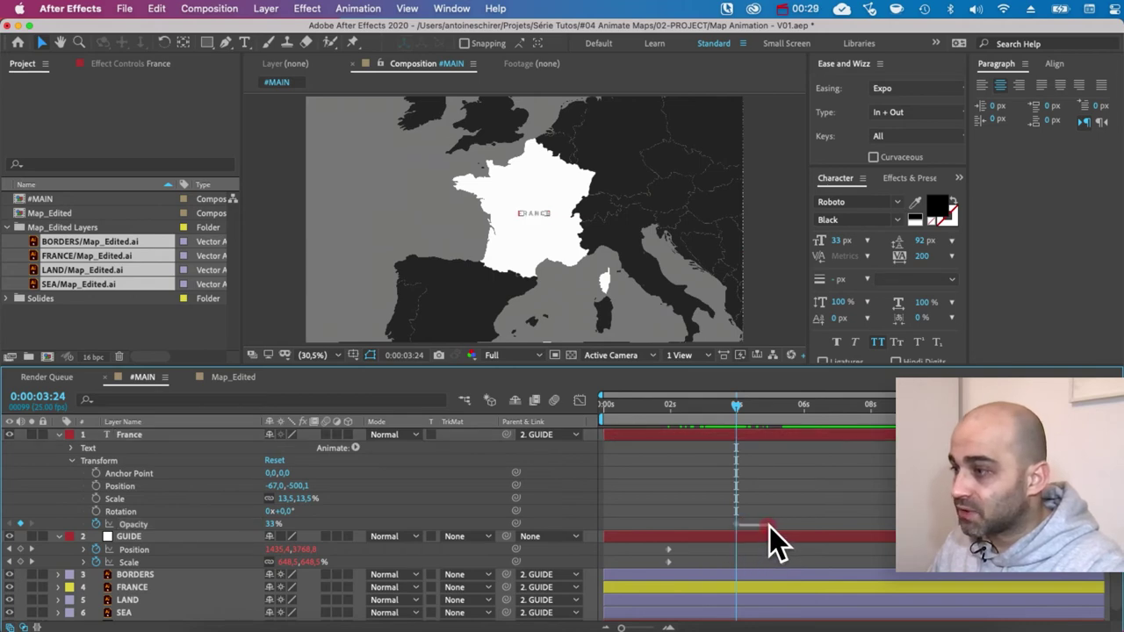
{"action": "left_click_drag", "start_coordinate": [741, 527], "coordinate": [772, 527]}
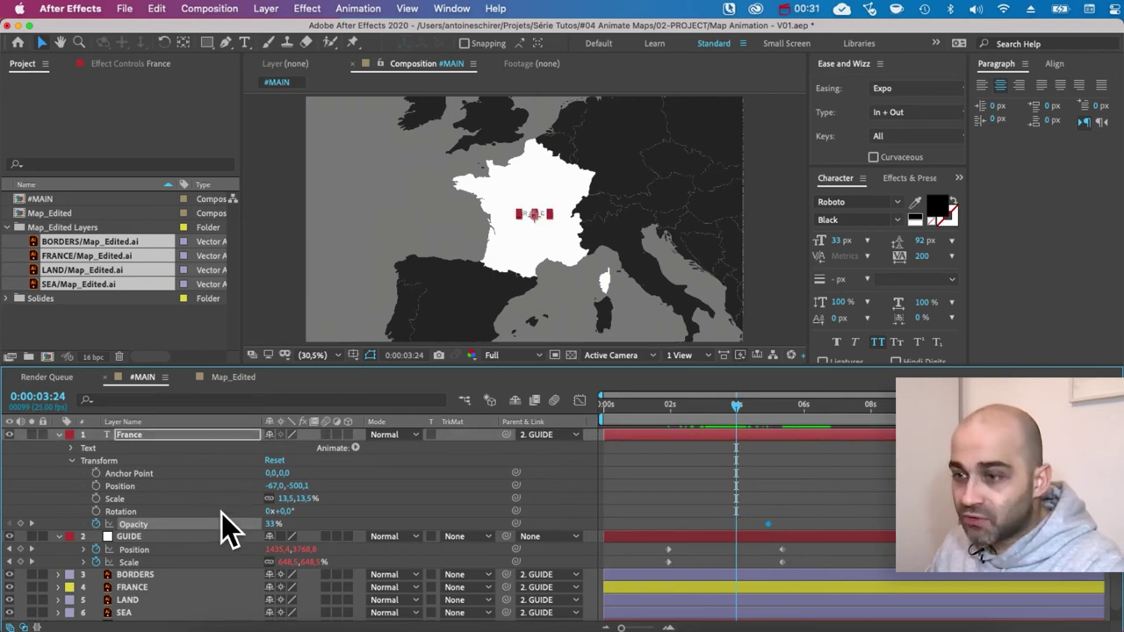
Set the France text layer's Opacity to 0% at 0:00:03:24 as the start of its fade-in
{"action": "left_click_drag", "start_coordinate": [272, 521], "coordinate": [251, 521]}
{"action": "key", "text": "super+z"}
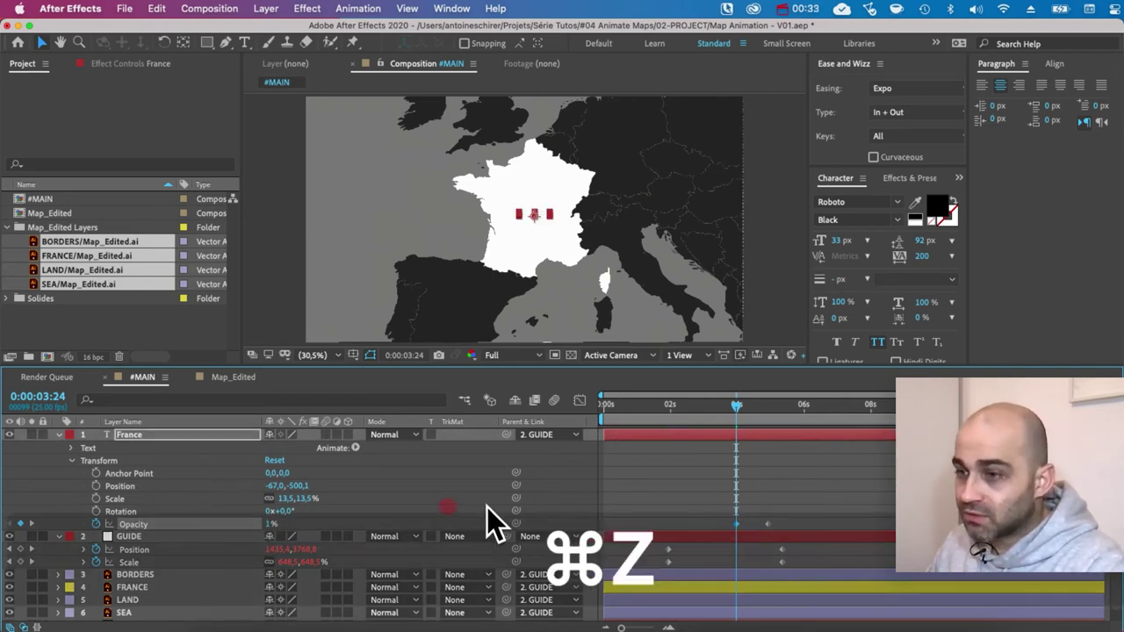
{"action": "left_click", "coordinate": [768, 525]}
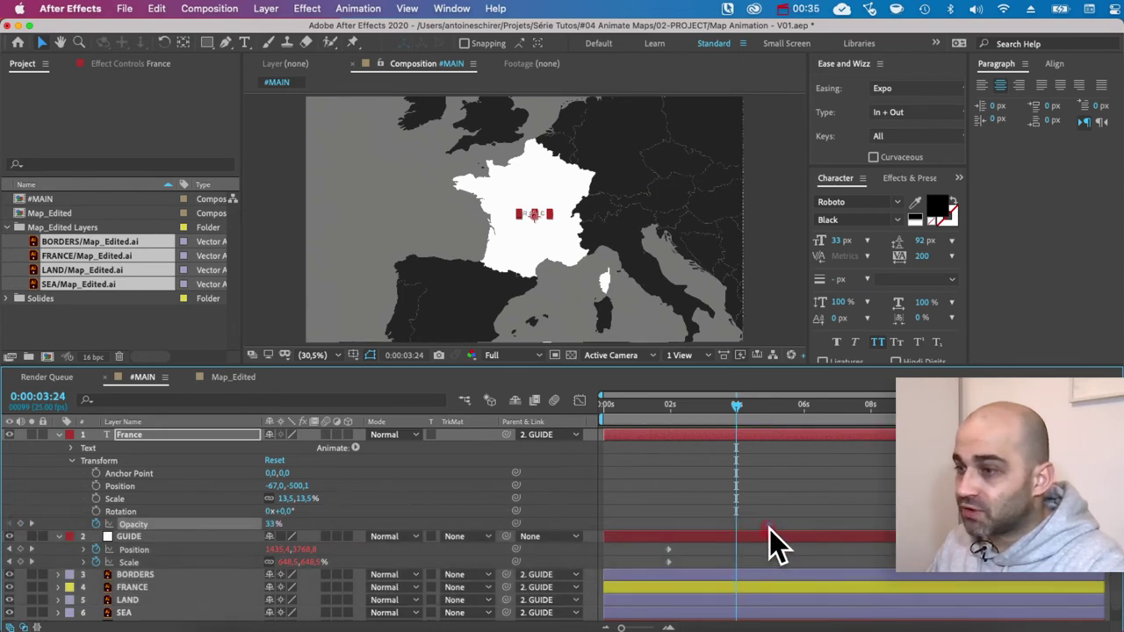
{"action": "left_click_drag", "start_coordinate": [279, 526], "coordinate": [241, 524]}
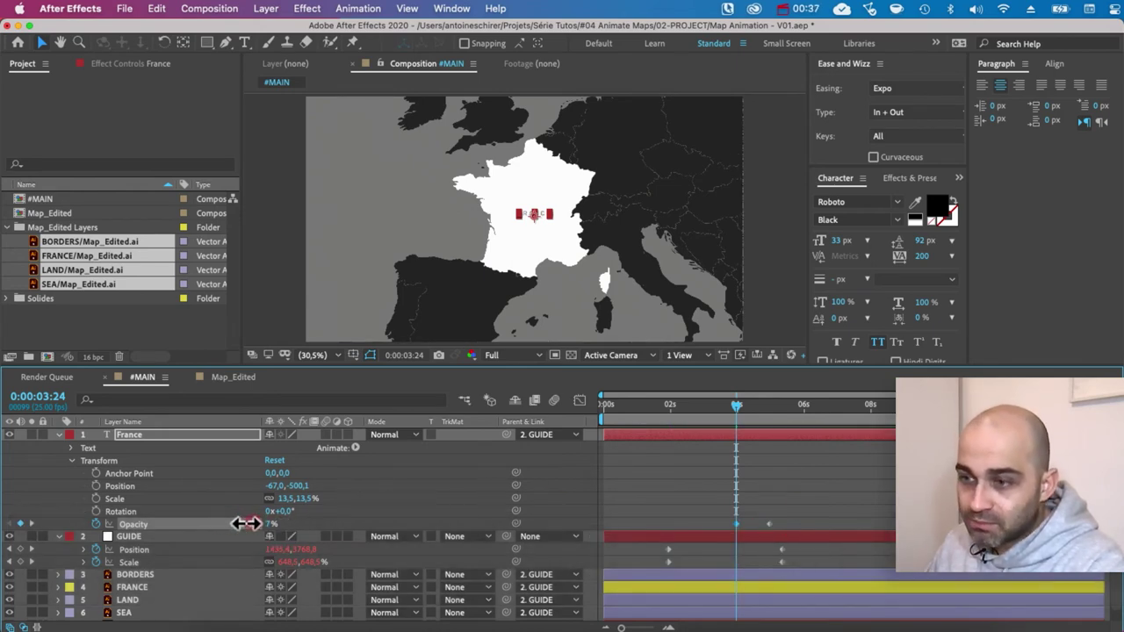
Preview the label's fade-in and move both Opacity keyframes of the France text about 0.4 seconds earlier
{"action": "key", "text": "space"}
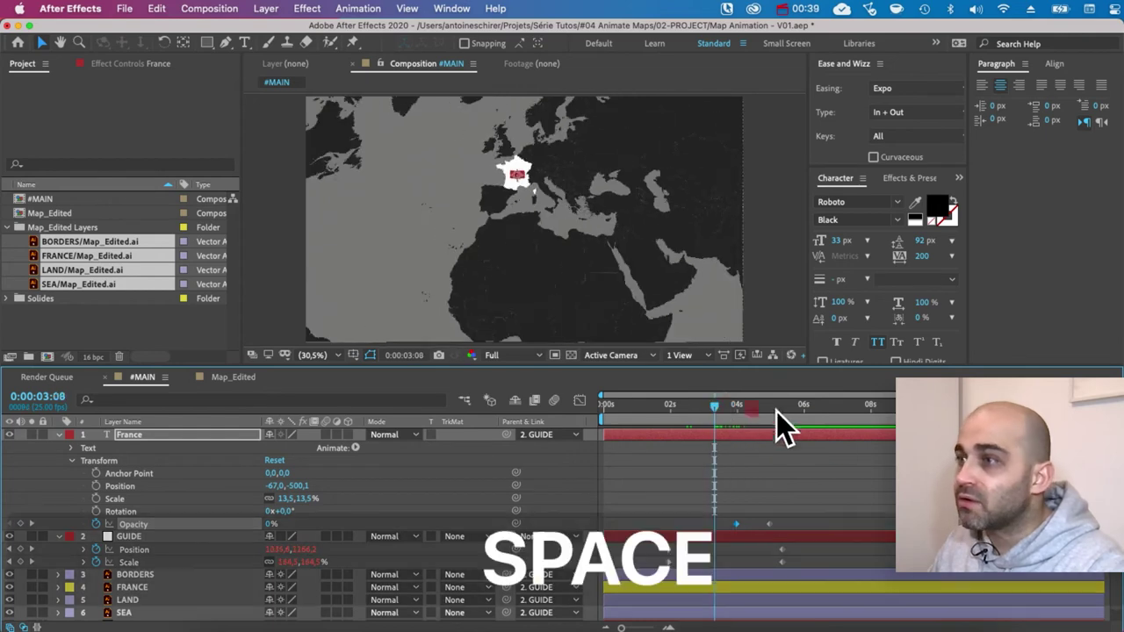
{"action": "key", "text": "space"}
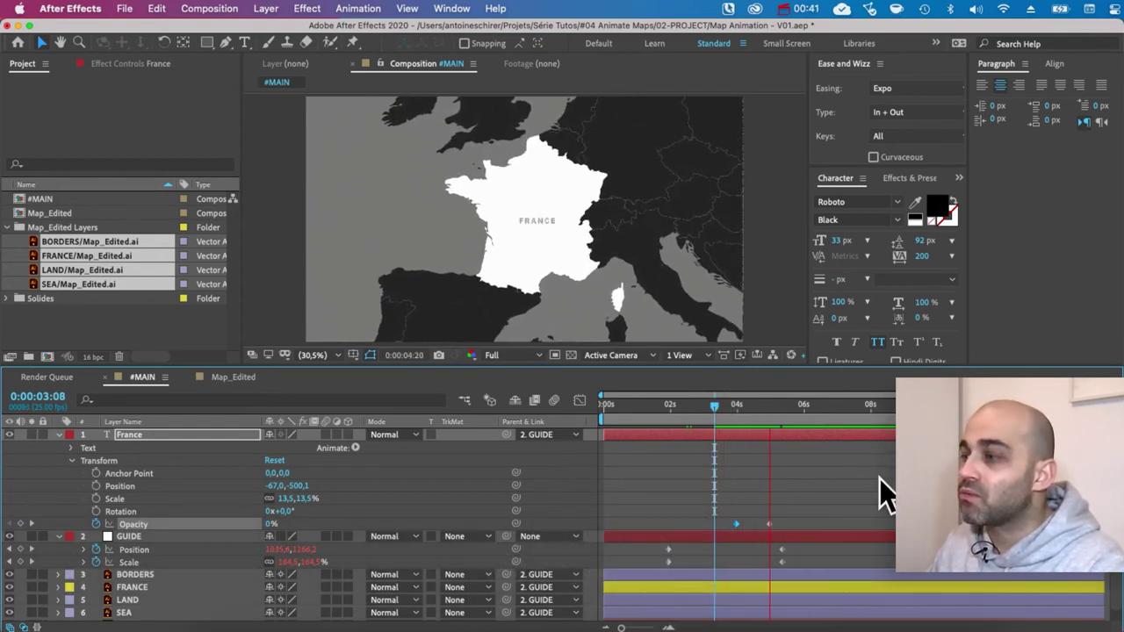
{"action": "key", "text": "space"}
{"action": "left_click_drag", "start_coordinate": [732, 526], "coordinate": [725, 527]}
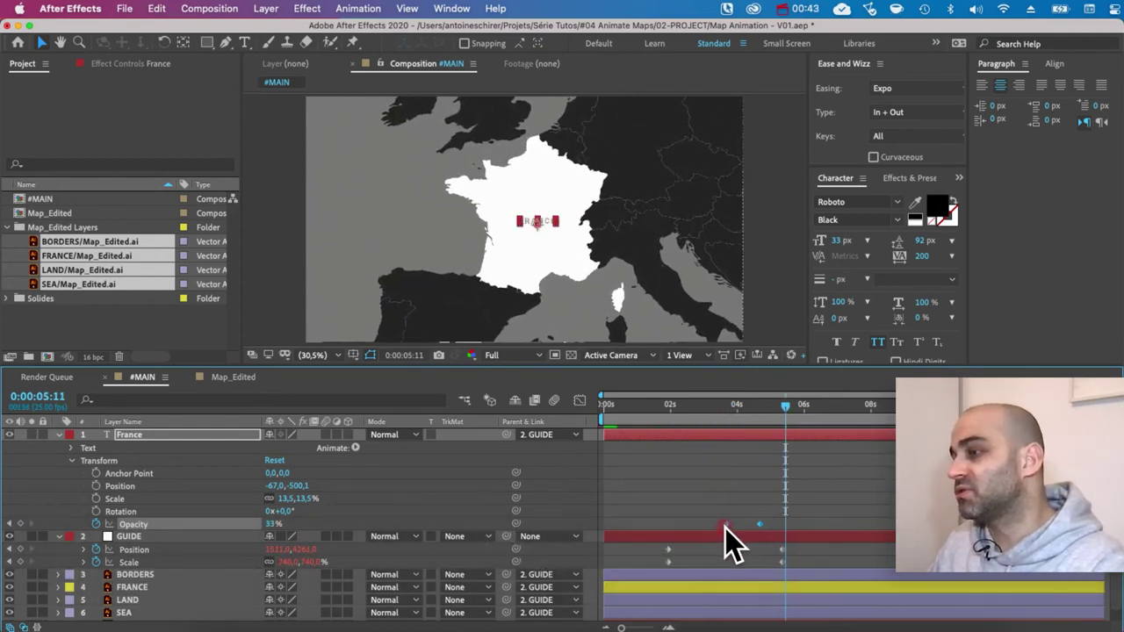
{"action": "left_click", "coordinate": [720, 410]}
{"action": "key", "text": "space"}
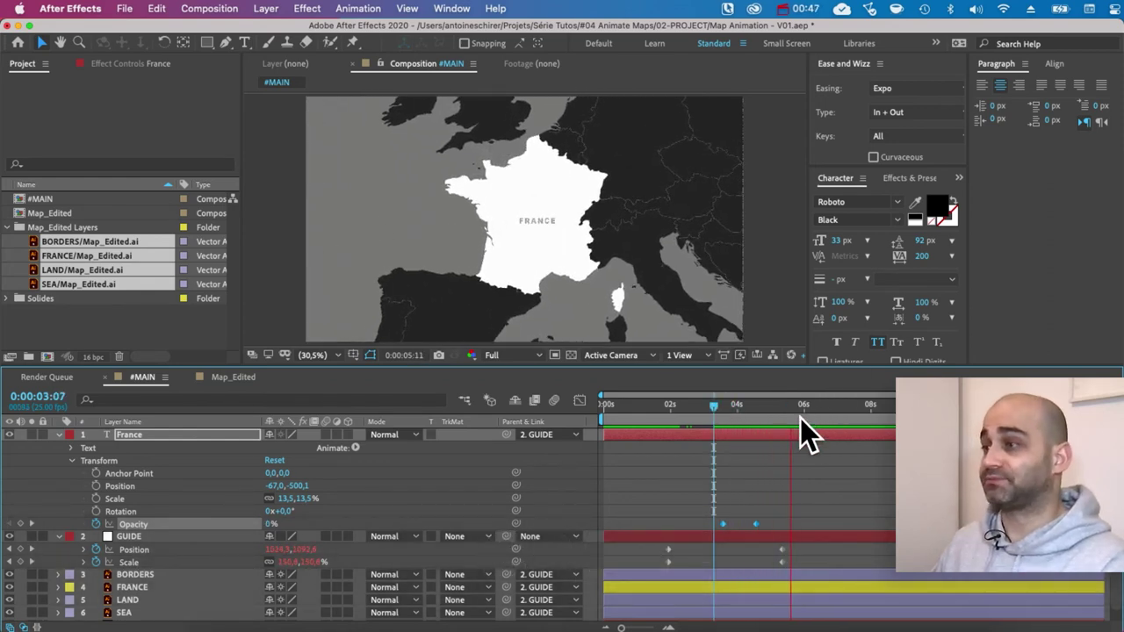
{"action": "key", "text": "space"}
Reveal the keyframed properties of all unlocked layers and examine the city marker in #04 Map Preview.mov in QuickTime Player
{"action": "key", "text": "super+a"}
{"action": "key", "text": "u"}
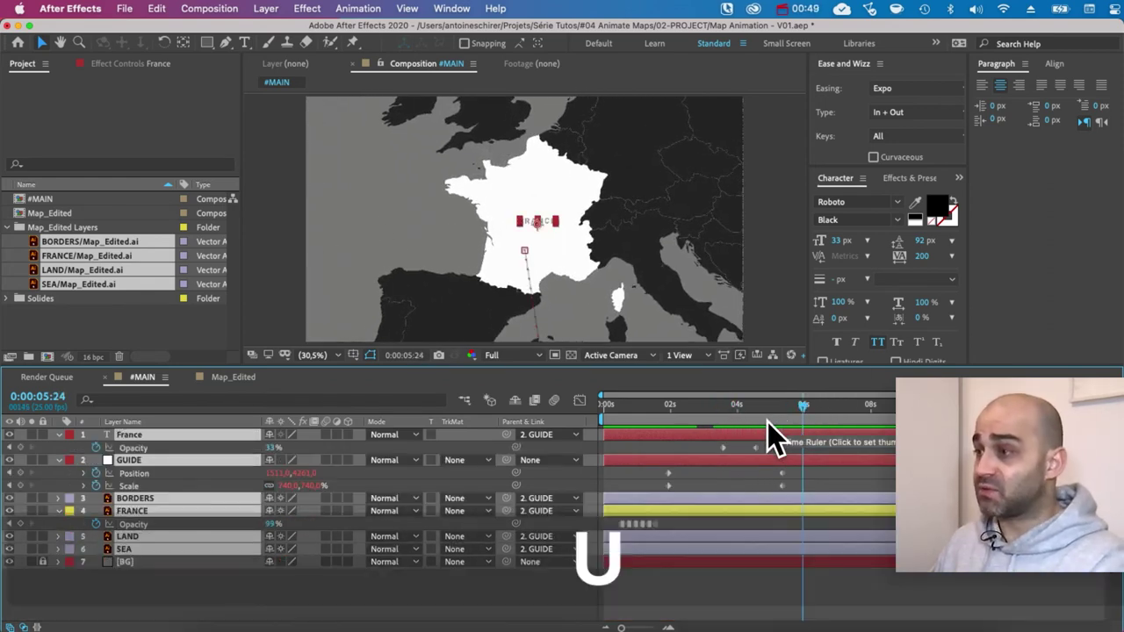
{"action": "left_click", "coordinate": [799, 409]}
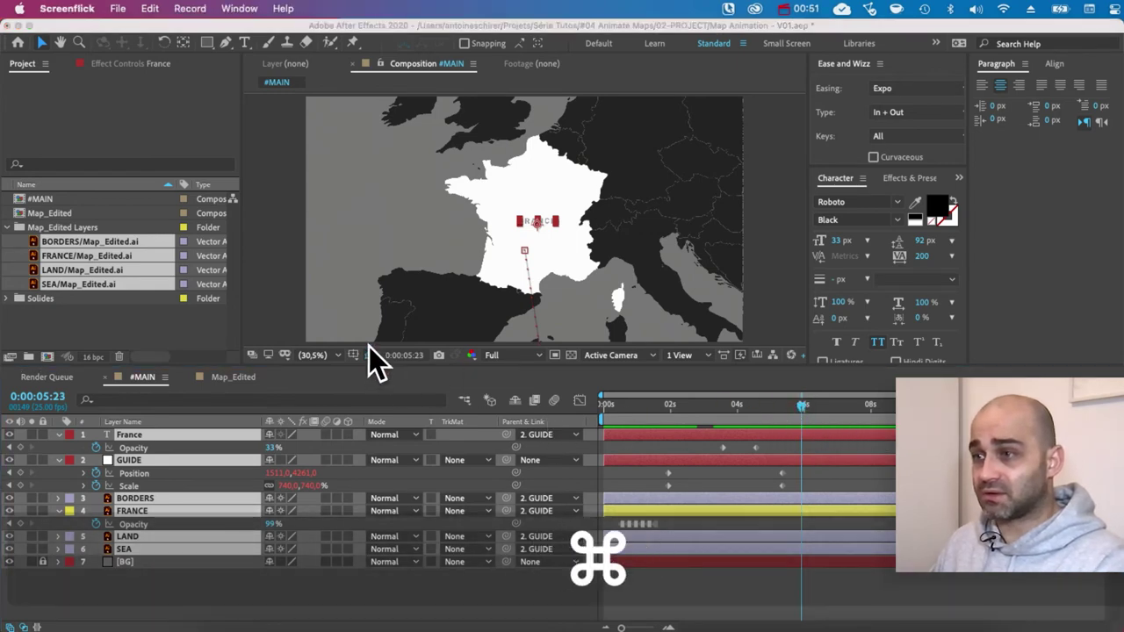
{"action": "key", "text": "super+Tab"}
{"action": "left_click", "coordinate": [464, 351]}
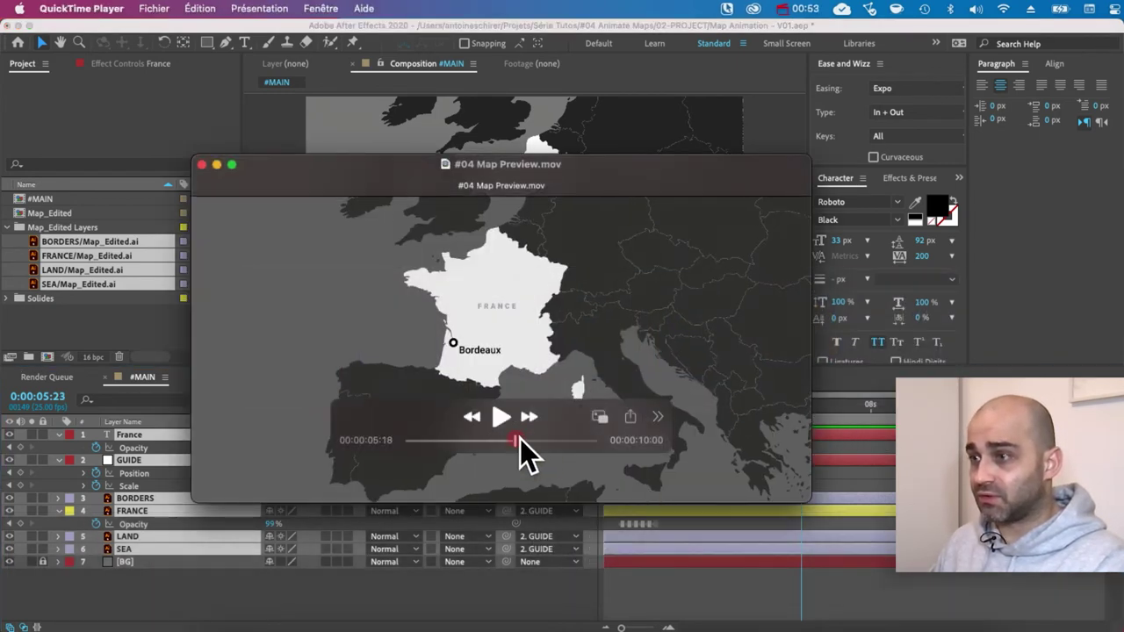
{"action": "mouse_move", "coordinate": [519, 438]}
{"action": "left_mouse_down"}
{"action": "mouse_move", "coordinate": [492, 436]}
{"action": "mouse_move", "coordinate": [519, 438]}
{"action": "left_mouse_up"}
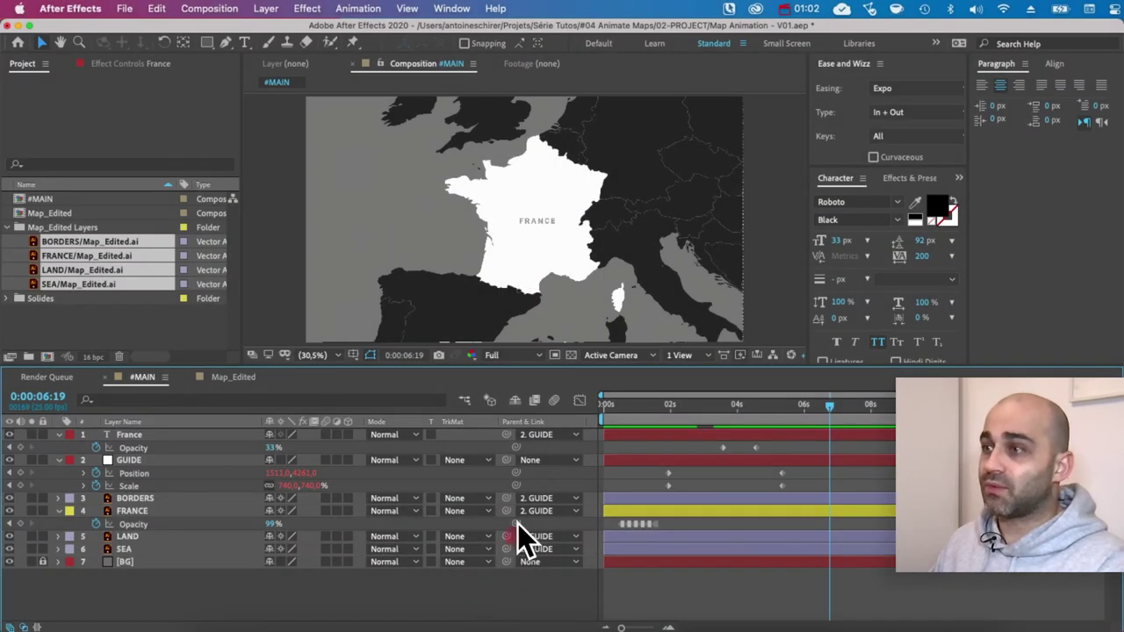
Collapse the properties of all layers in After Effects and move the current time to 0:00:06:06
{"action": "key", "text": "a"}
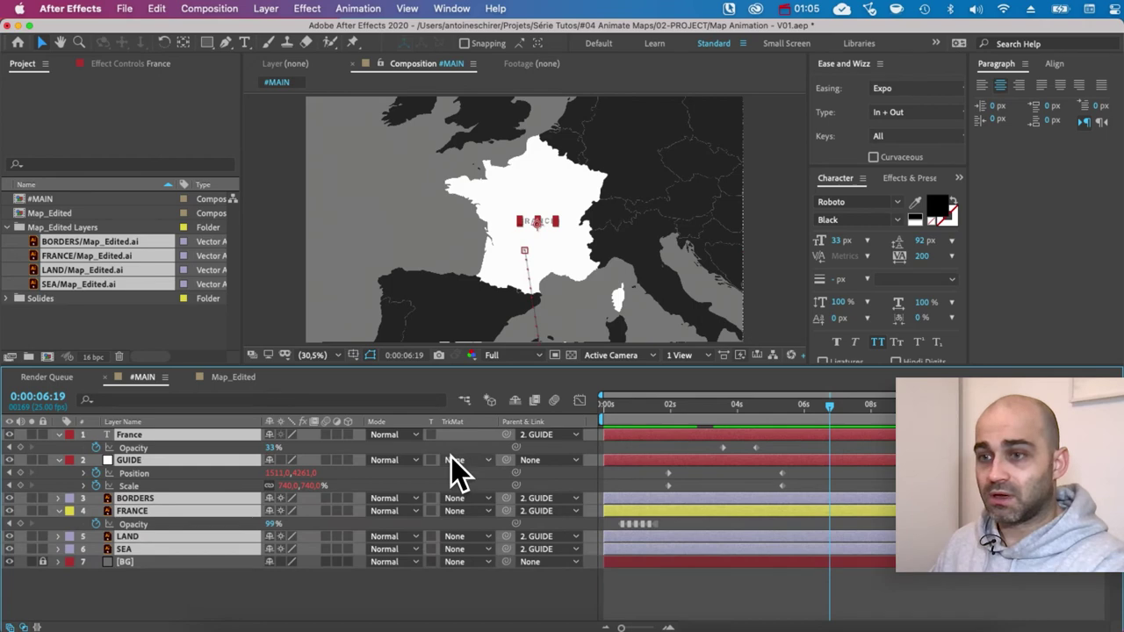
{"action": "key", "text": "u"}
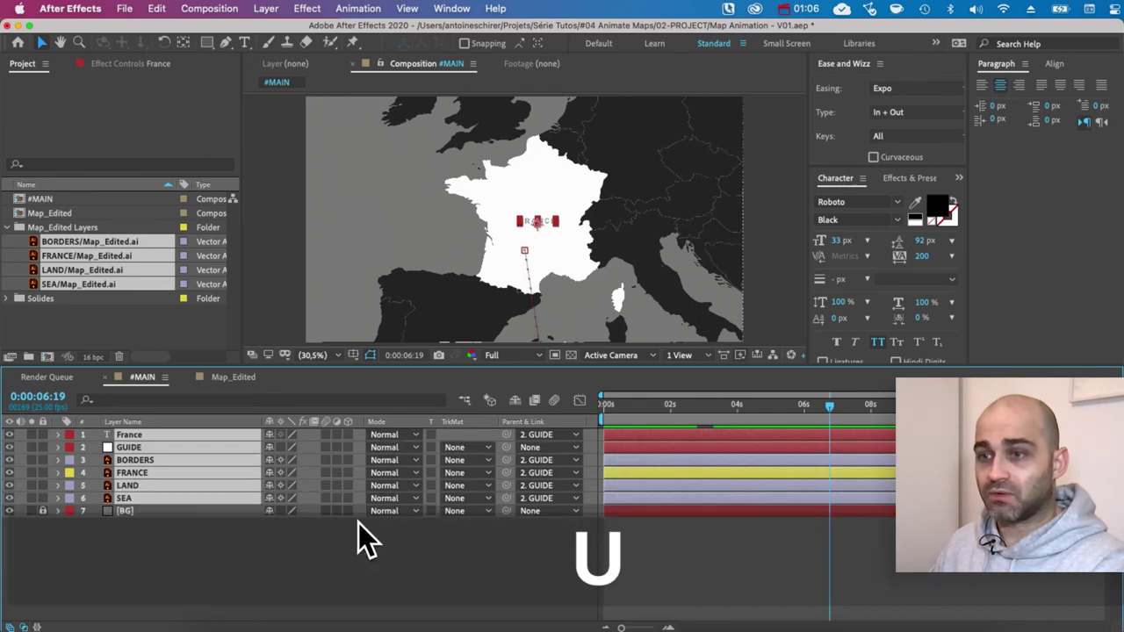
{"action": "left_click", "coordinate": [317, 555]}
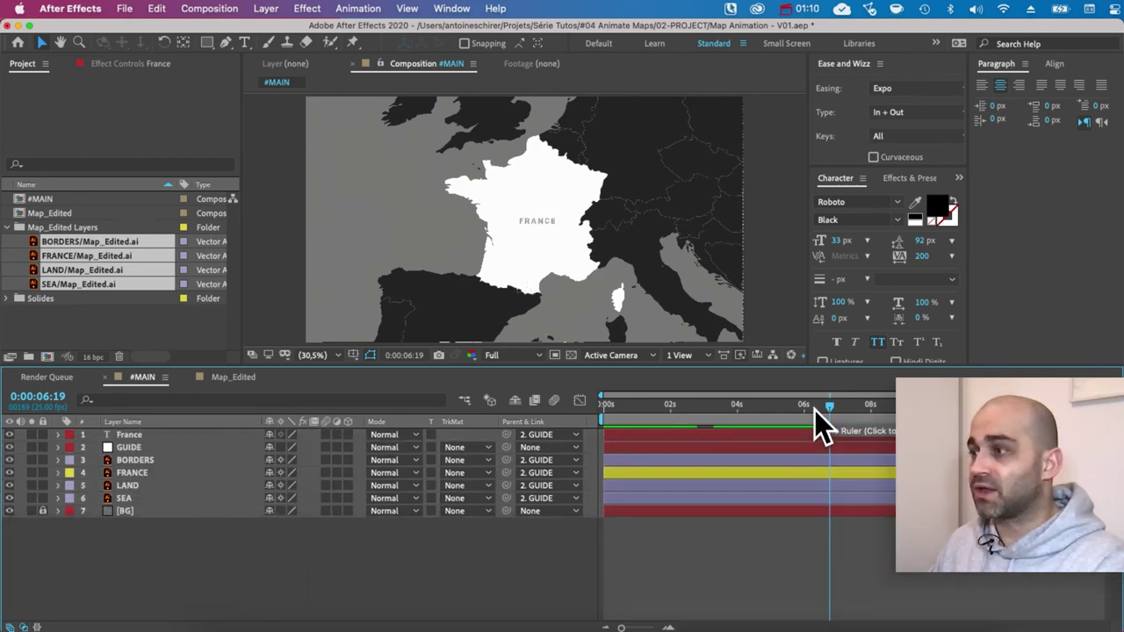
{"action": "left_click_drag", "start_coordinate": [815, 410], "coordinate": [811, 410]}
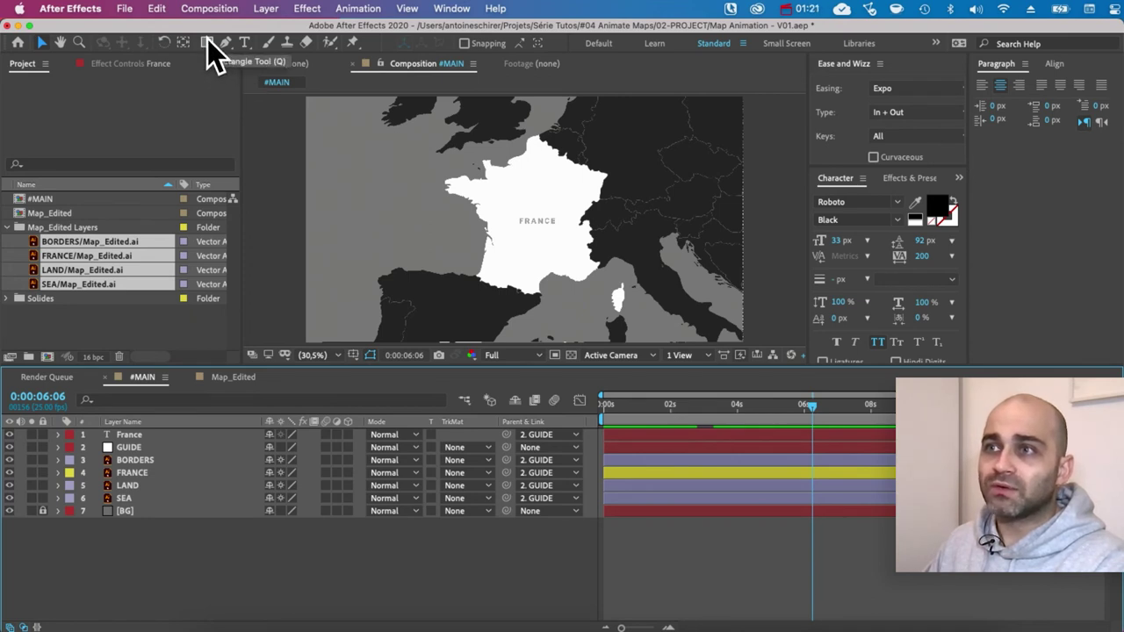
Draw a small black circle with a 17 px stroke over southwestern France using the Ellipse tool
{"action": "left_click", "coordinate": [207, 42]}
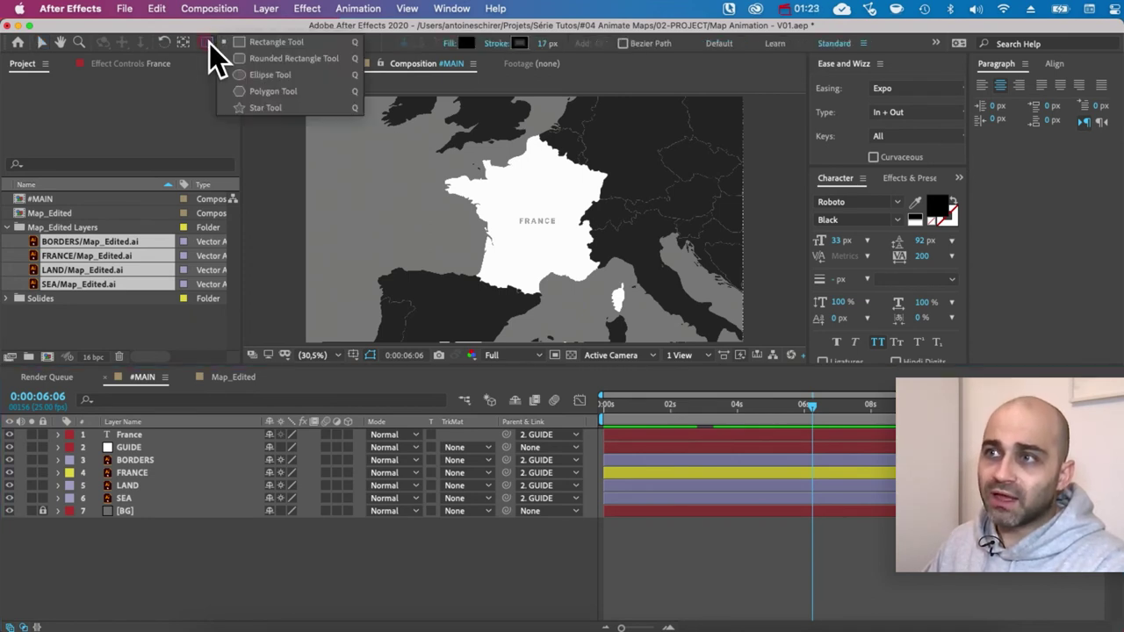
{"action": "left_click", "coordinate": [287, 74]}
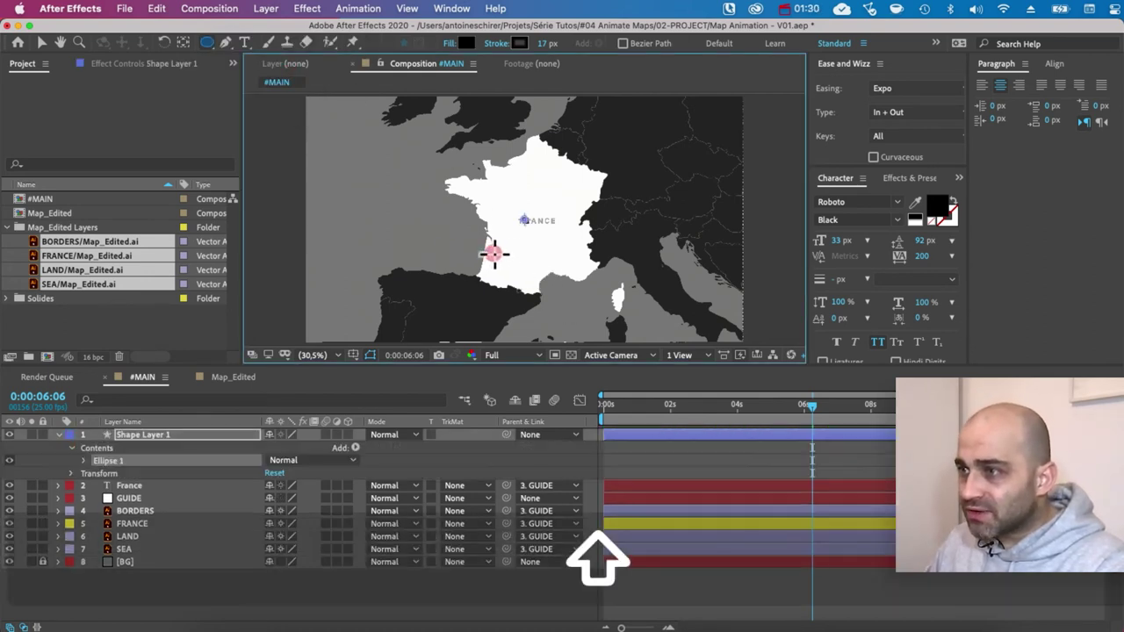
{"action": "left_click_drag", "start_coordinate": [497, 244], "coordinate": [502, 259]}
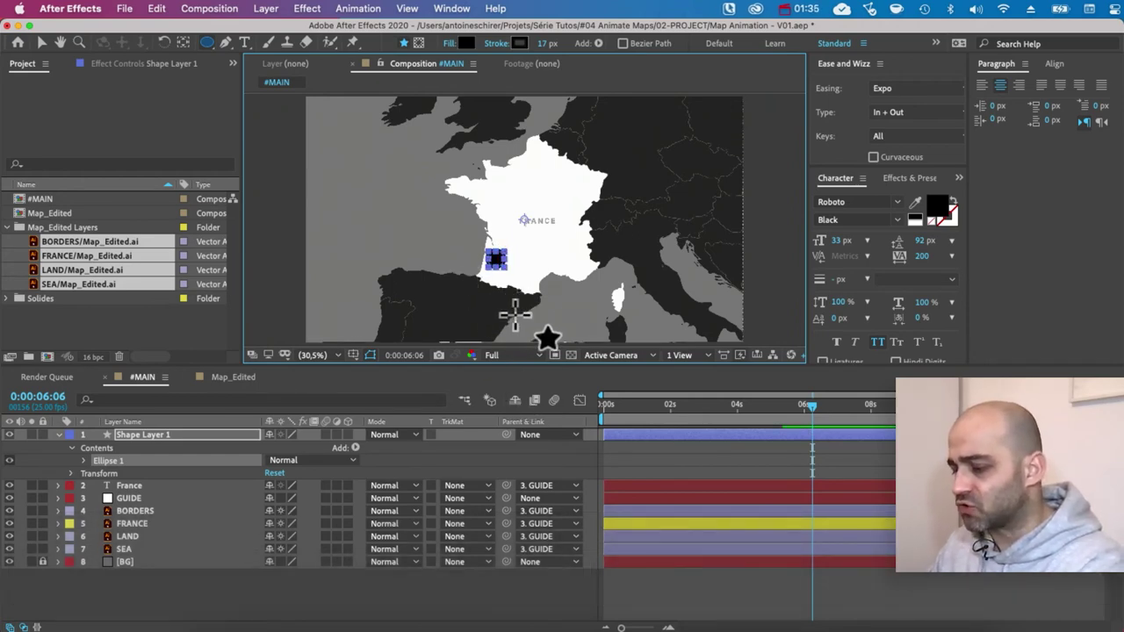
Move the anchor point of Shape Layer 1 to the exact centre of the circle with the Pan Behind tool
{"action": "key", "text": "super+equal"}
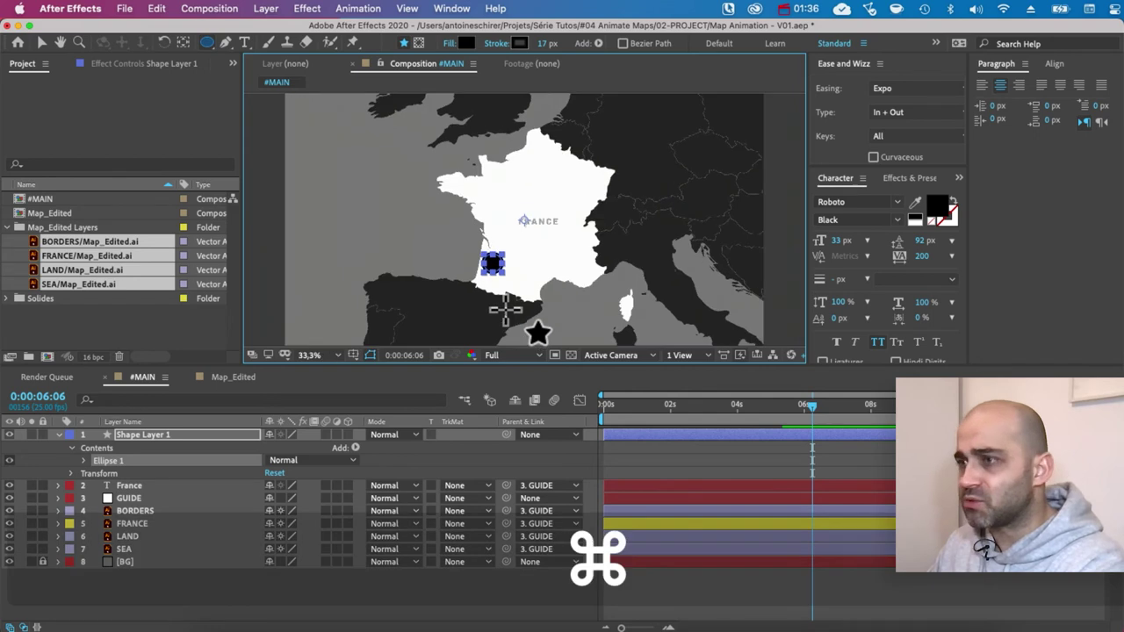
{"action": "key", "text": "super+equal"}
{"action": "key", "text": "super+equal"}
{"action": "key", "text": "super+equal"}
{"action": "key", "text": "super+equal"}
{"action": "key", "text": "space"}
{"action": "left_click_drag", "start_coordinate": [482, 299], "coordinate": [537, 247]}
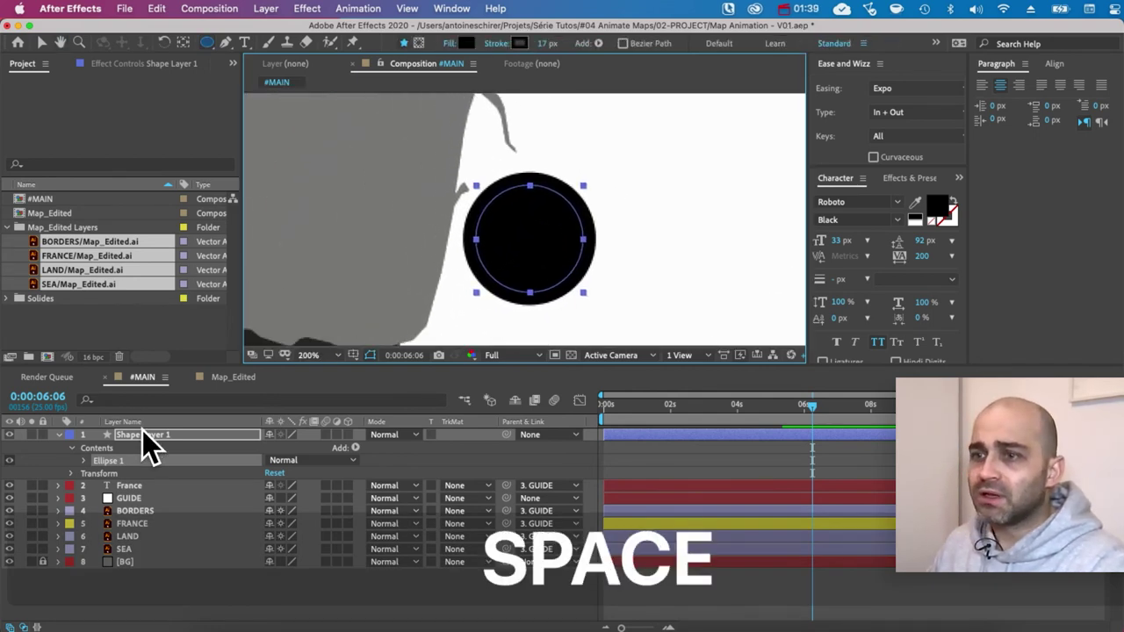
{"action": "left_click", "coordinate": [201, 427]}
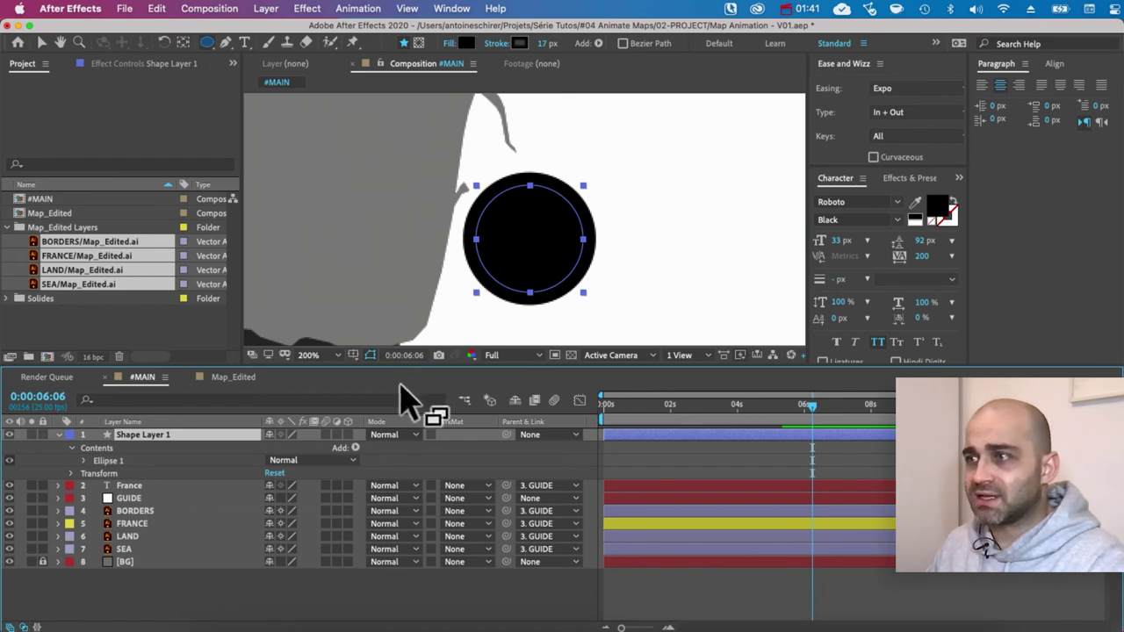
{"action": "key", "text": "v"}
{"action": "key", "text": "super+minus"}
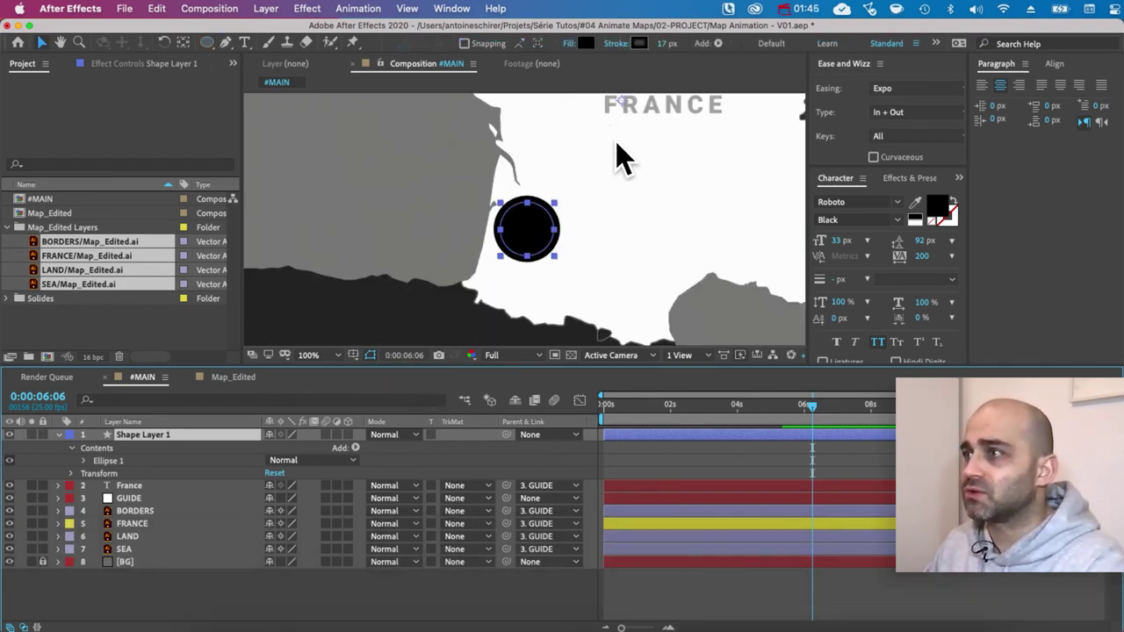
{"action": "key", "text": "y"}
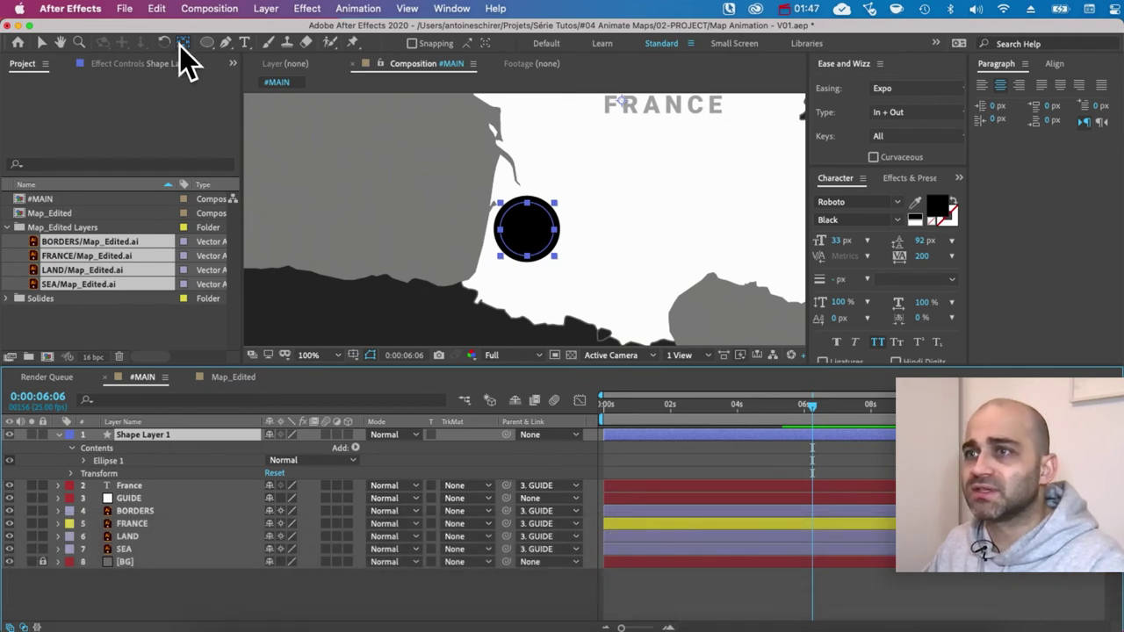
{"action": "mouse_move", "coordinate": [620, 103]}
{"action": "left_mouse_down"}
{"action": "mouse_move", "coordinate": [590, 189]}
{"action": "mouse_move", "coordinate": [524, 237]}
{"action": "mouse_move", "coordinate": [581, 220]}
{"action": "left_mouse_up"}
{"action": "key", "text": "super"}
Reposition the circle over southwestern France, slightly inland from the Atlantic coast
{"action": "key", "text": "v"}
{"action": "key", "text": "y"}
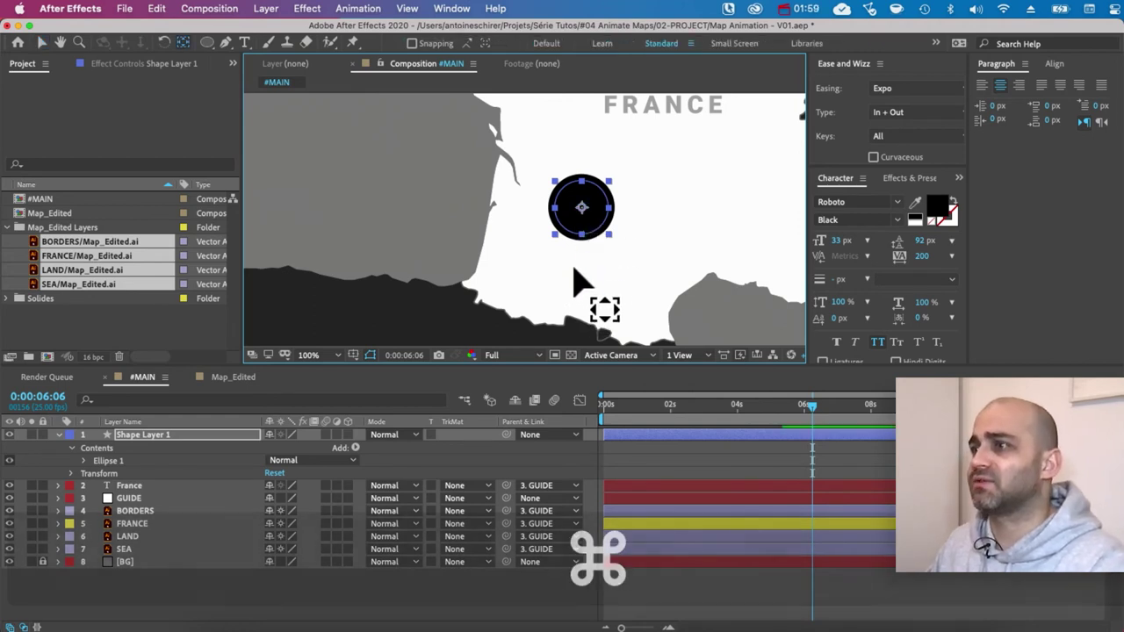
{"action": "key", "text": "v"}
{"action": "left_click_drag", "start_coordinate": [585, 221], "coordinate": [578, 246]}
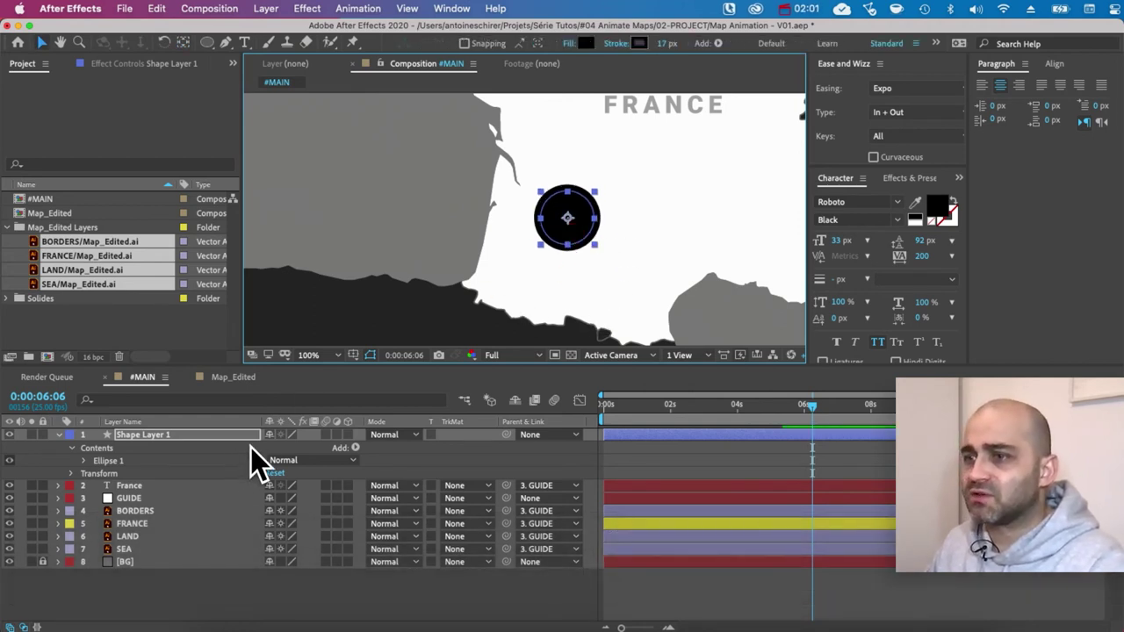
Try scaling Shape Layer 1 around its centred anchor point and undo the change
{"action": "key", "text": "s"}
{"action": "mouse_move", "coordinate": [284, 445]}
{"action": "left_mouse_down"}
{"action": "mouse_move", "coordinate": [251, 444]}
{"action": "mouse_move", "coordinate": [290, 431]}
{"action": "left_mouse_up"}
{"action": "key", "text": "super+z"}
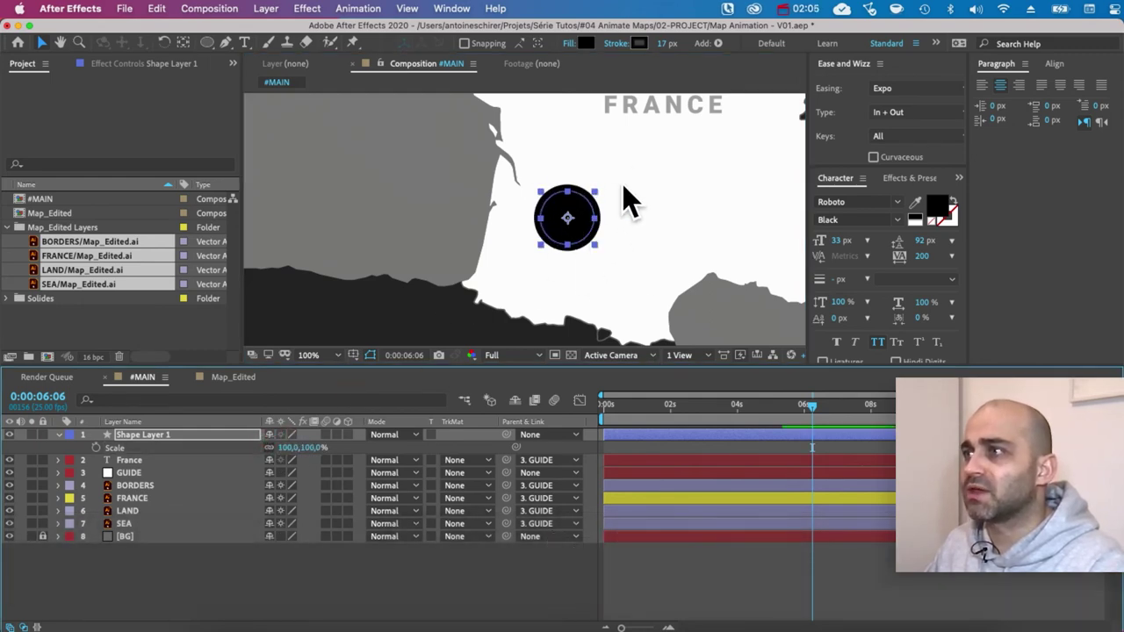
Check the city marker in #04 Map Preview.mov in QuickTime Player, and rename Shape Layer 1 as Dot in After Effects
{"action": "key", "text": "Tab"}
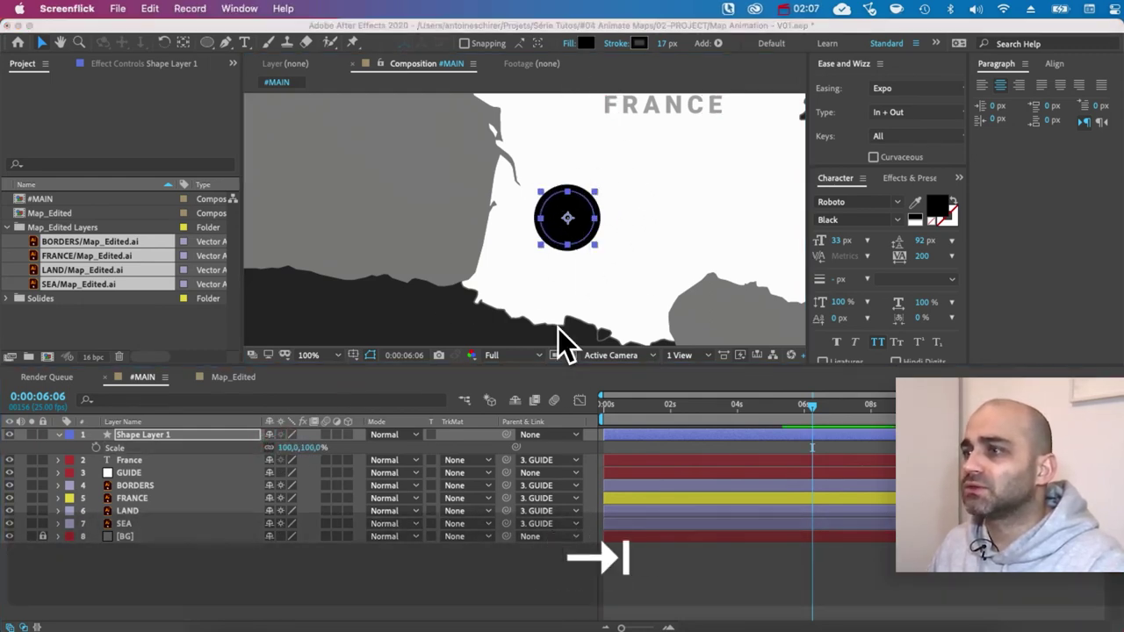
{"action": "key", "text": "super+Tab"}
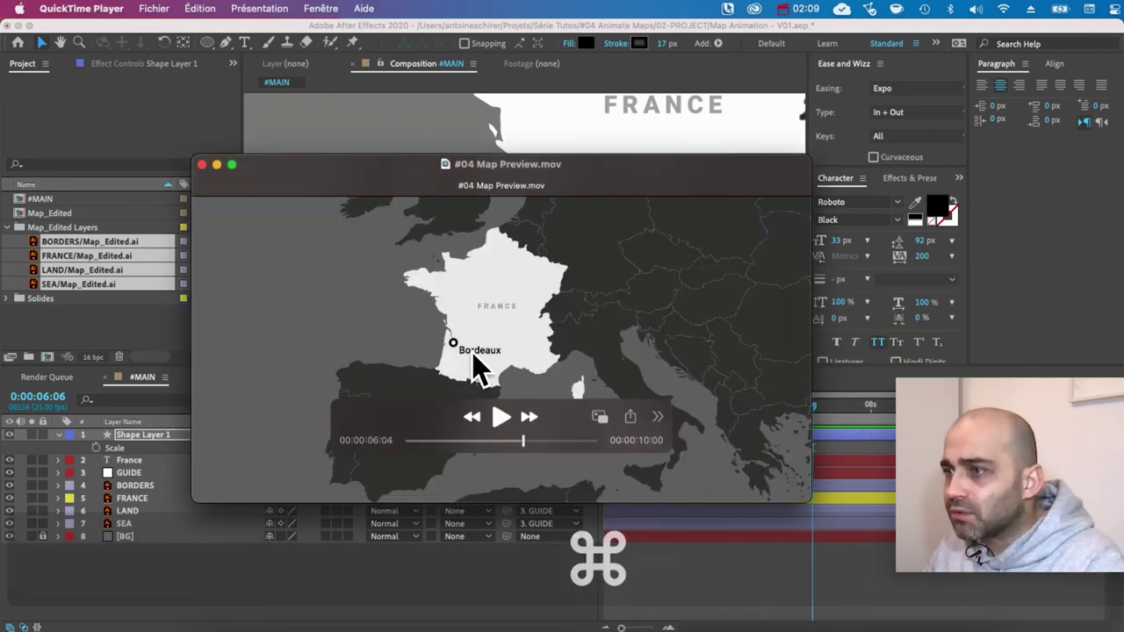
{"action": "key", "text": "super+Tab"}
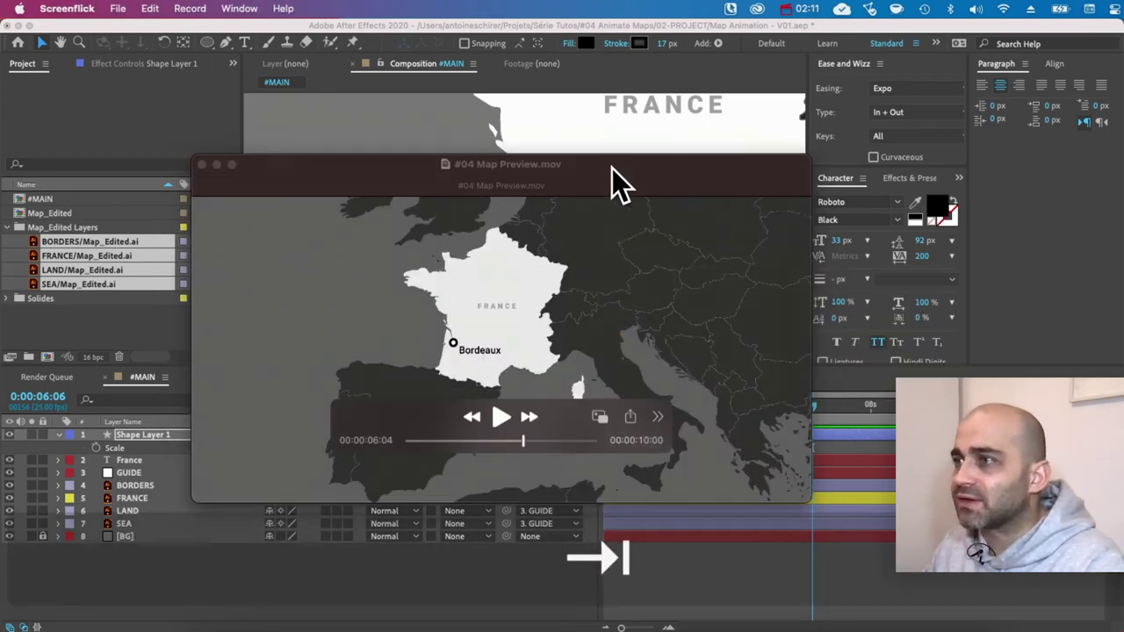
{"action": "left_click", "coordinate": [187, 131]}
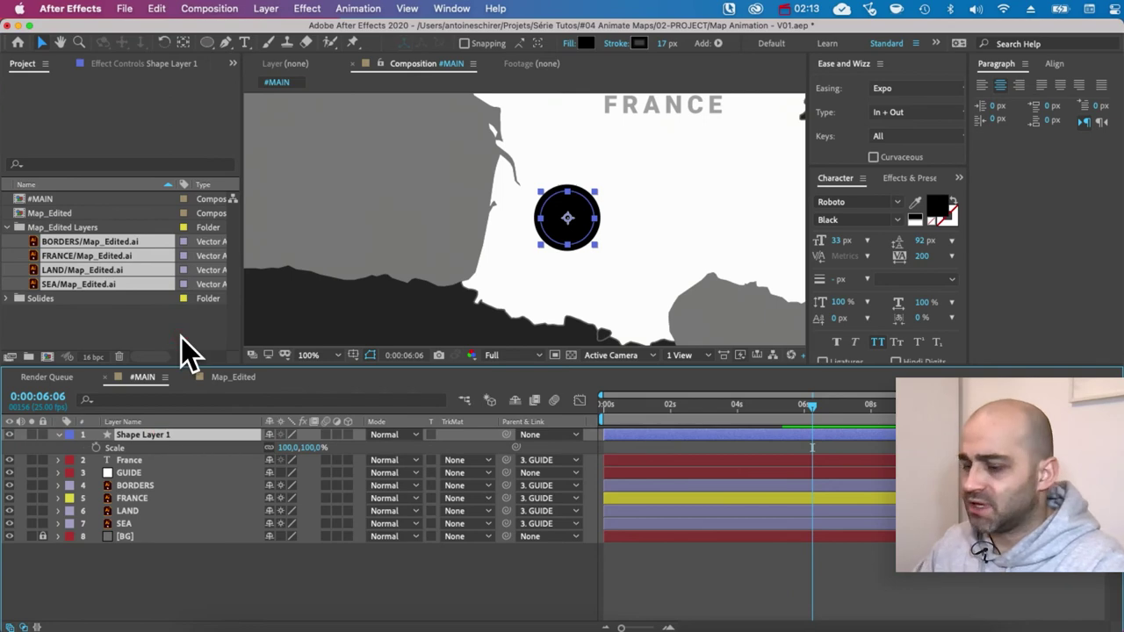
{"action": "type", "text": "Dot"}
{"action": "key", "text": "Return"}
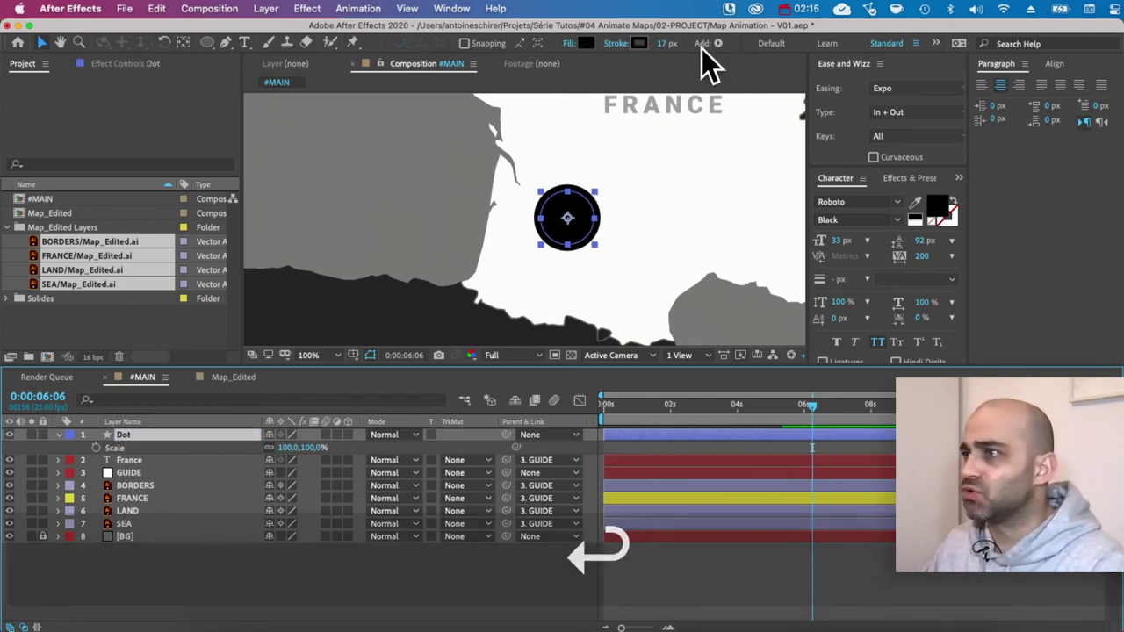
Give the Dot circle a white fill (FFFFFF) and set its stroke width to 20 px
{"action": "left_click", "coordinate": [585, 43]}
{"action": "left_click_drag", "start_coordinate": [94, 277], "coordinate": [50, 234]}
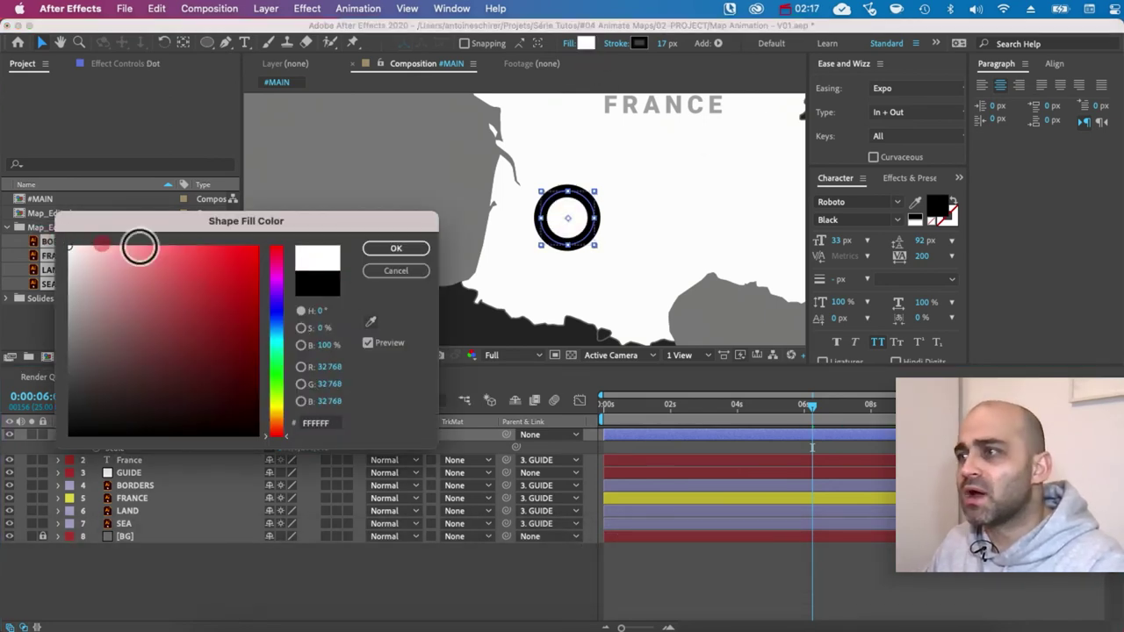
{"action": "left_click", "coordinate": [396, 250]}
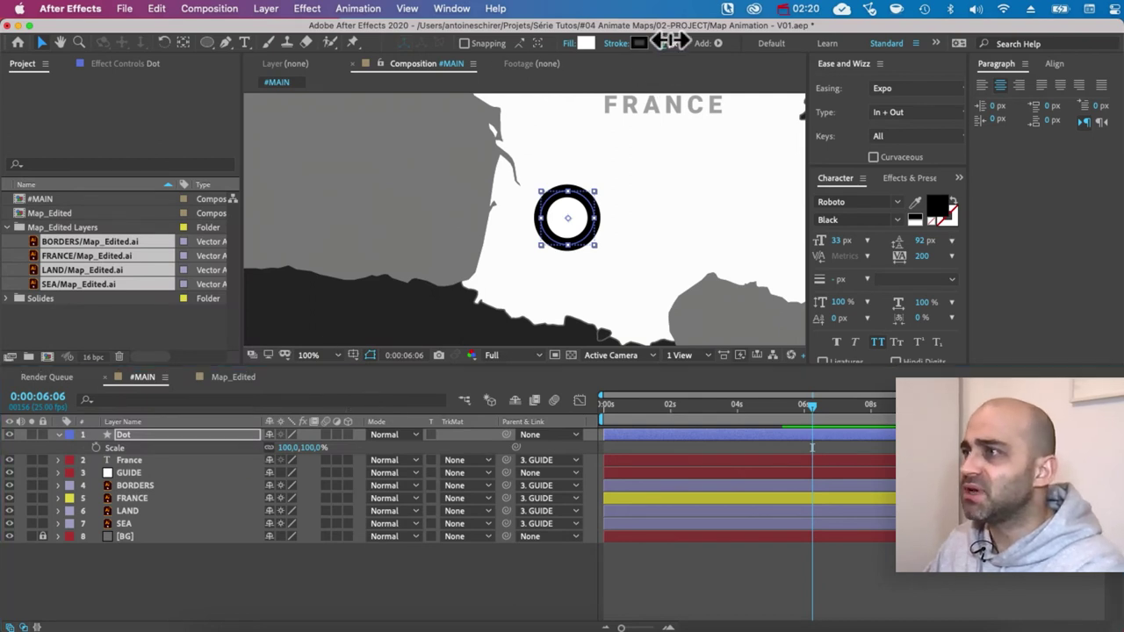
{"action": "left_click", "coordinate": [667, 43]}
{"action": "key", "text": "Up"}
{"action": "key", "text": "Up"}
{"action": "key", "text": "Up"}
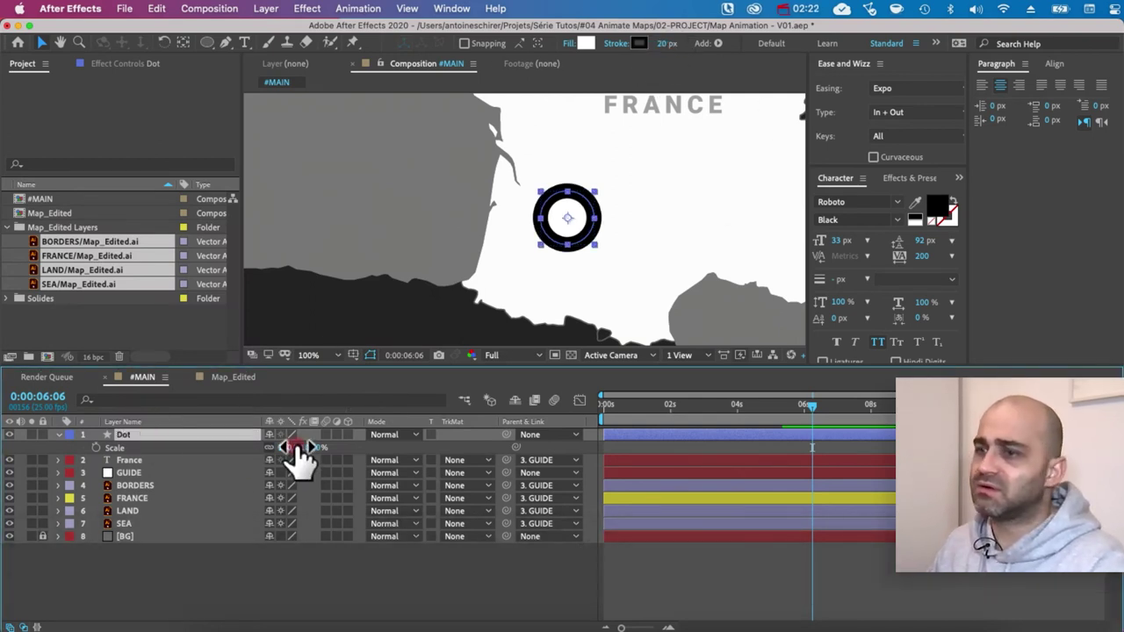
Scale the Dot layer down to 45% and move it to the end of the Gironde estuary on France's southwest coast
{"action": "left_click_drag", "start_coordinate": [295, 447], "coordinate": [250, 447]}
{"action": "left_click", "coordinate": [538, 285]}
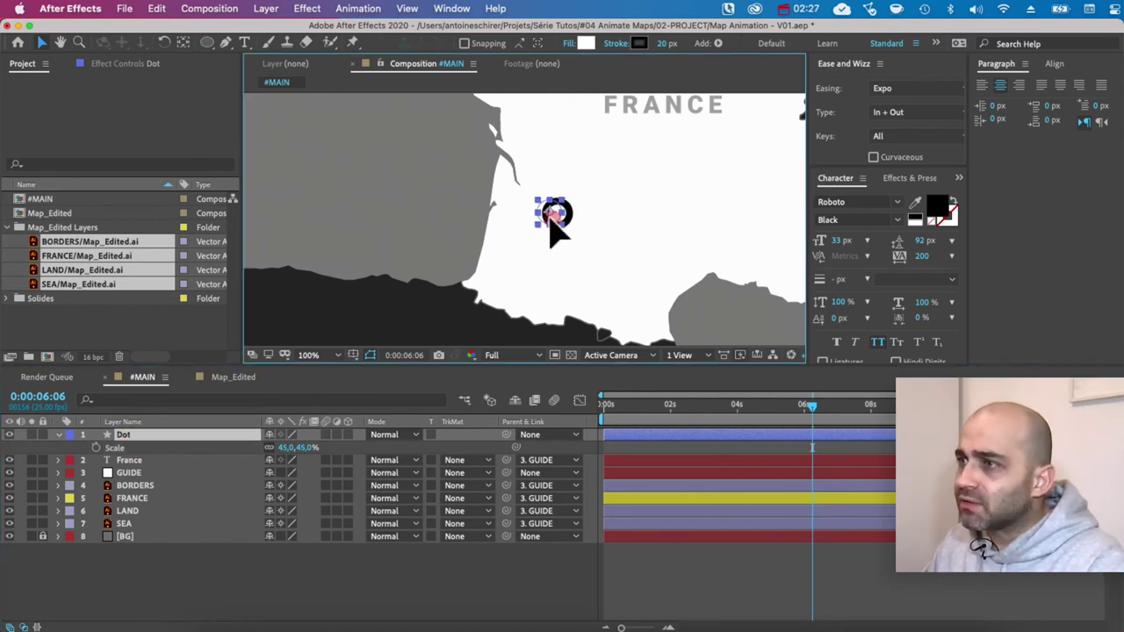
{"action": "left_click_drag", "start_coordinate": [556, 230], "coordinate": [529, 222]}
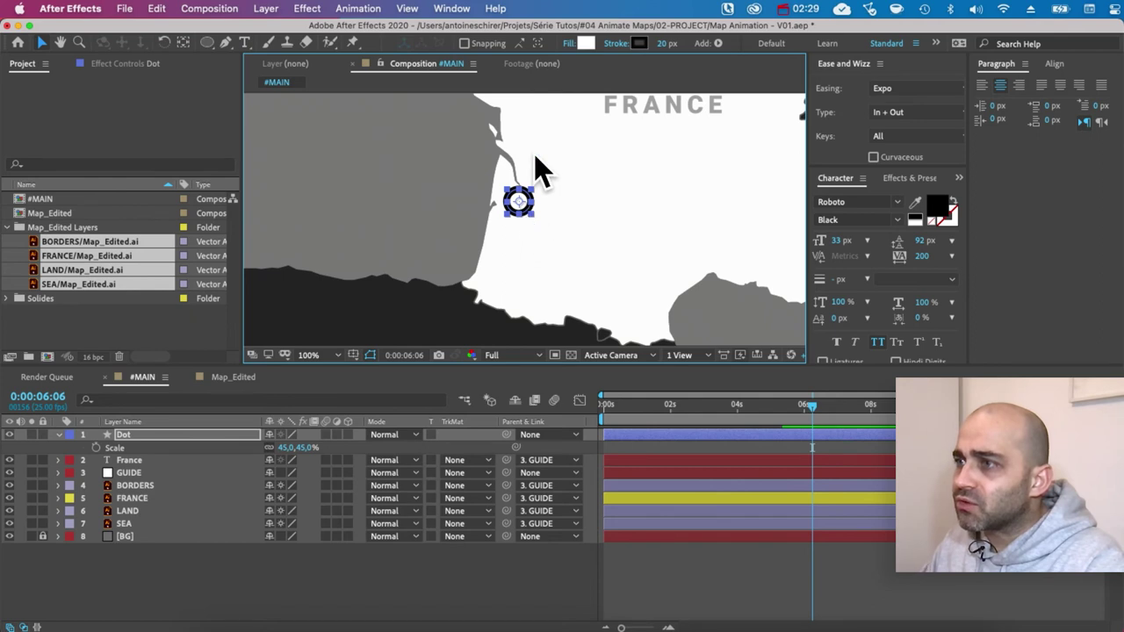
Nudge the Dot by small increments until it sits exactly at Bordeaux, just below the tip of the estuary
{"action": "key", "text": "Up"}
{"action": "key", "text": "Right"}
{"action": "key", "text": "Down"}
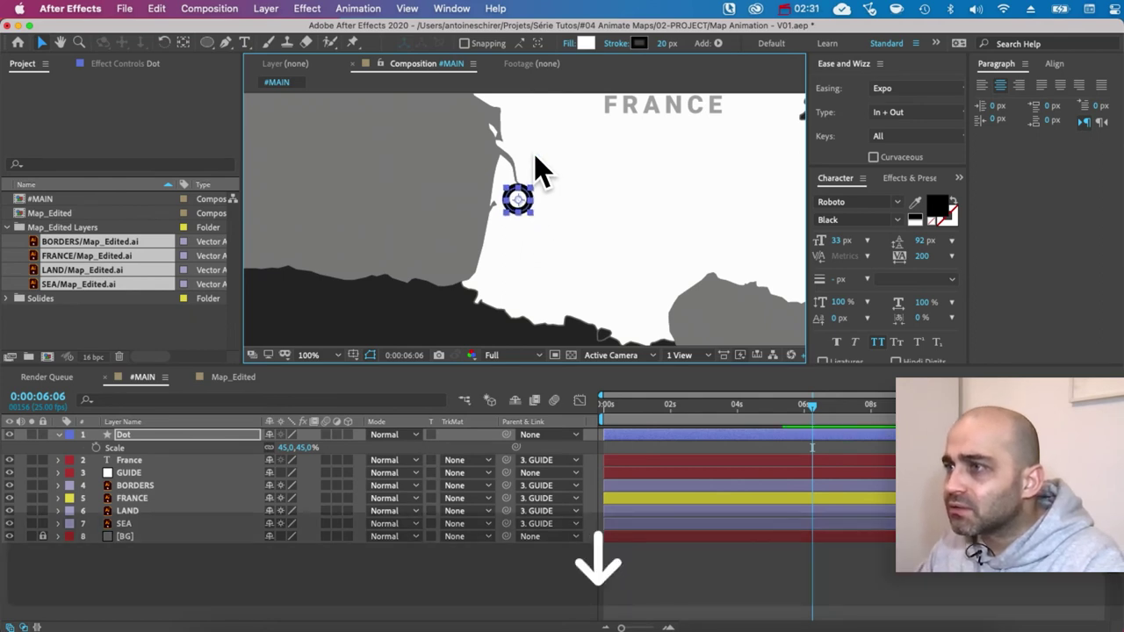
{"action": "key", "text": "Right"}
{"action": "key", "text": "Up"}
{"action": "key", "text": "shift+Down"}
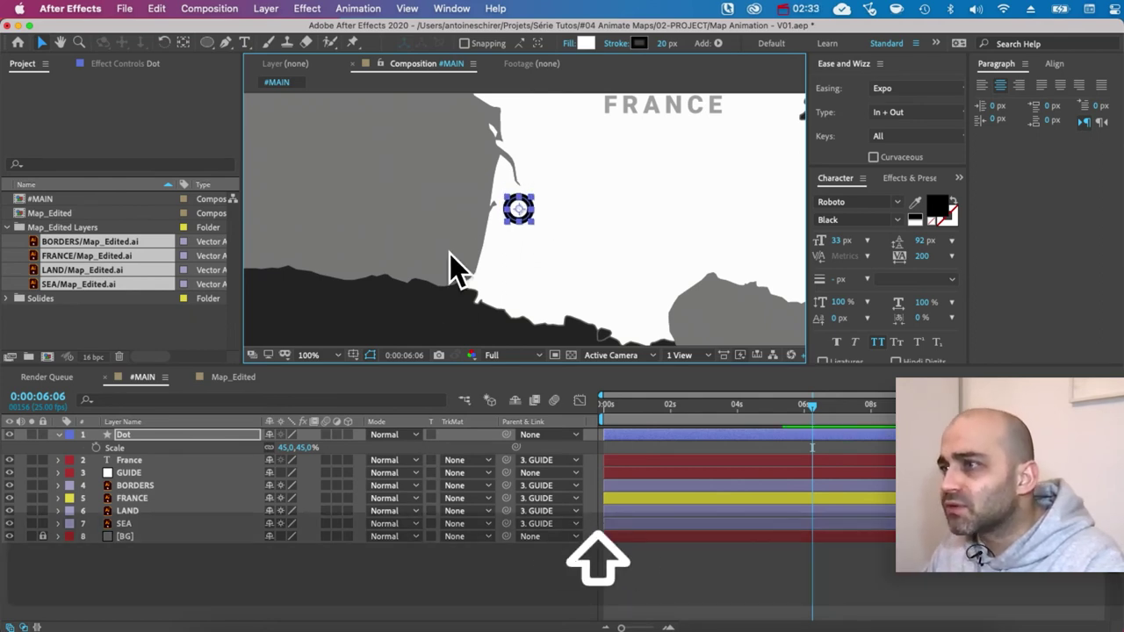
{"action": "key", "text": "shift+Up"}
{"action": "key", "text": "Down"}
{"action": "key", "text": "Right"}
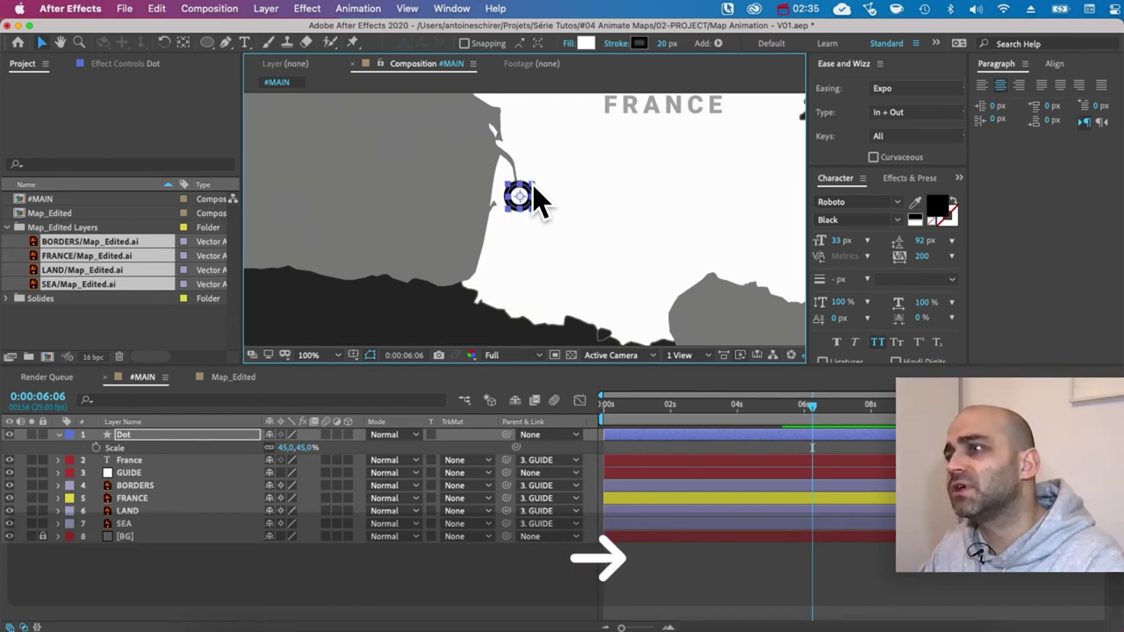
{"action": "key", "text": "Left"}
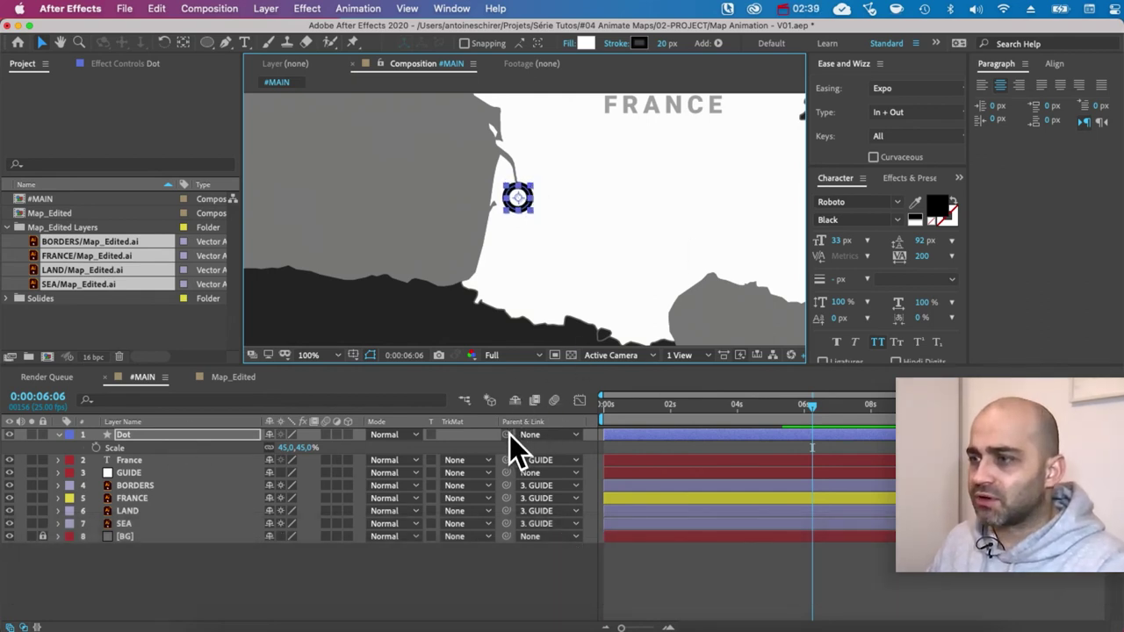
Parent the Dot layer to GUIDE and place the GUIDE layer at the top of the layer stack
{"action": "left_click_drag", "start_coordinate": [510, 436], "coordinate": [160, 465]}
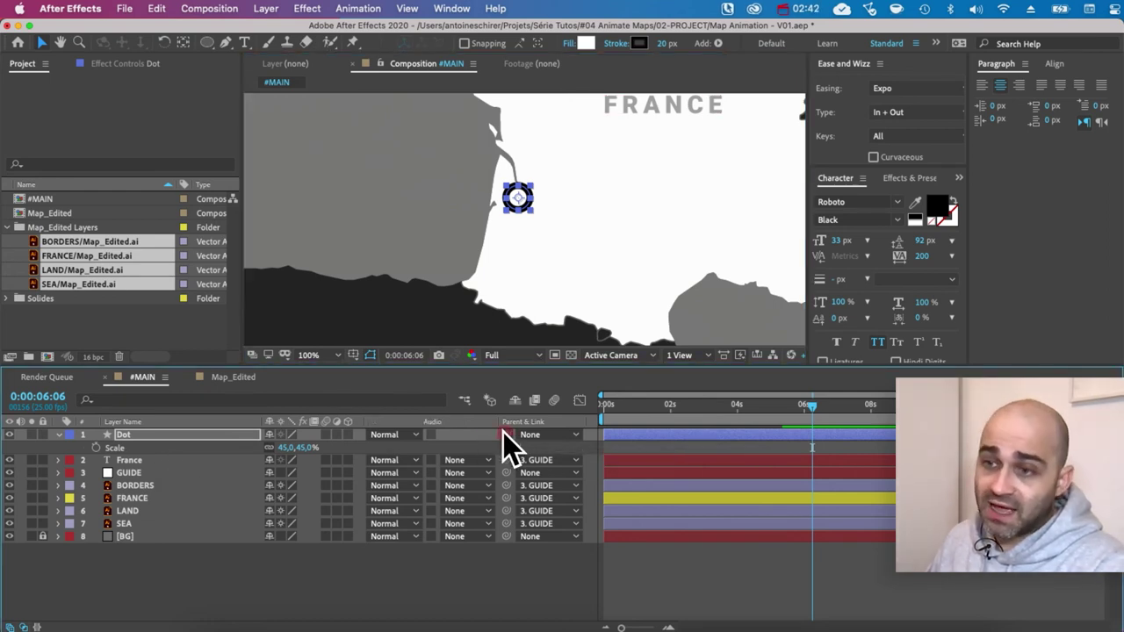
{"action": "left_click_drag", "start_coordinate": [504, 435], "coordinate": [154, 433]}
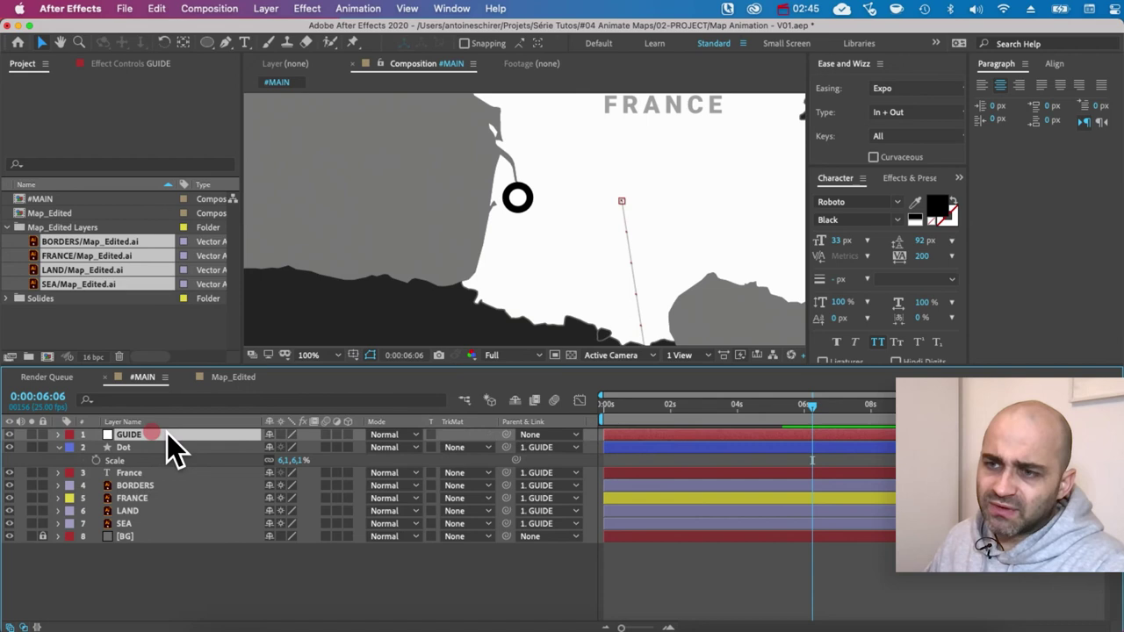
Change the label colour of the GUIDE layer to dark grey and deselect the layer
{"action": "left_click", "coordinate": [70, 434]}
{"action": "left_click", "coordinate": [171, 348]}
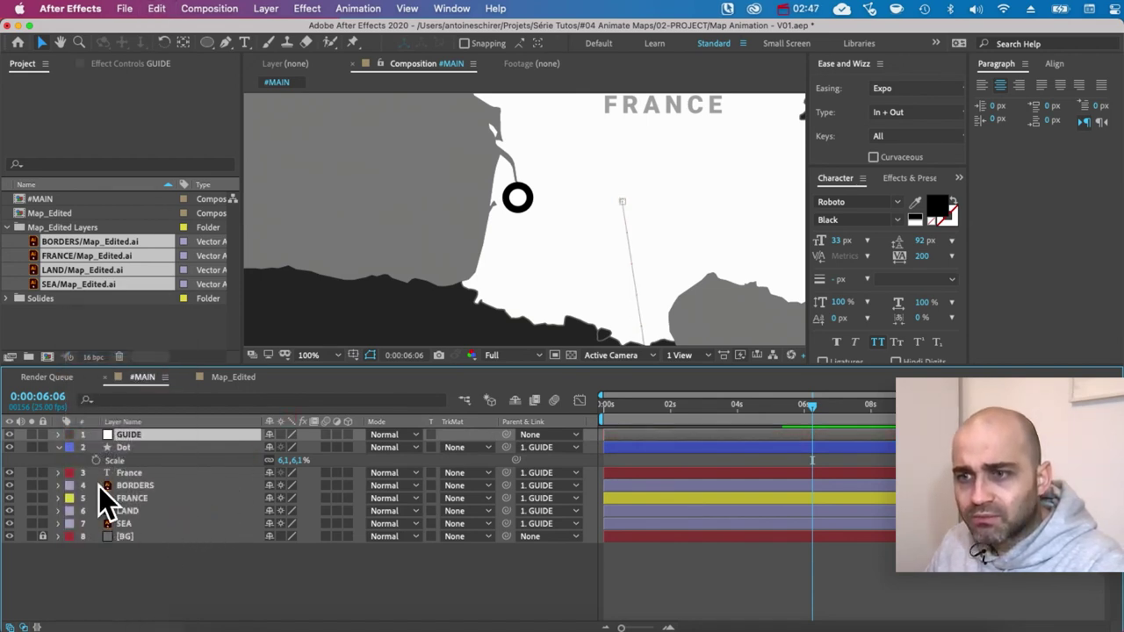
{"action": "left_click", "coordinate": [130, 582]}
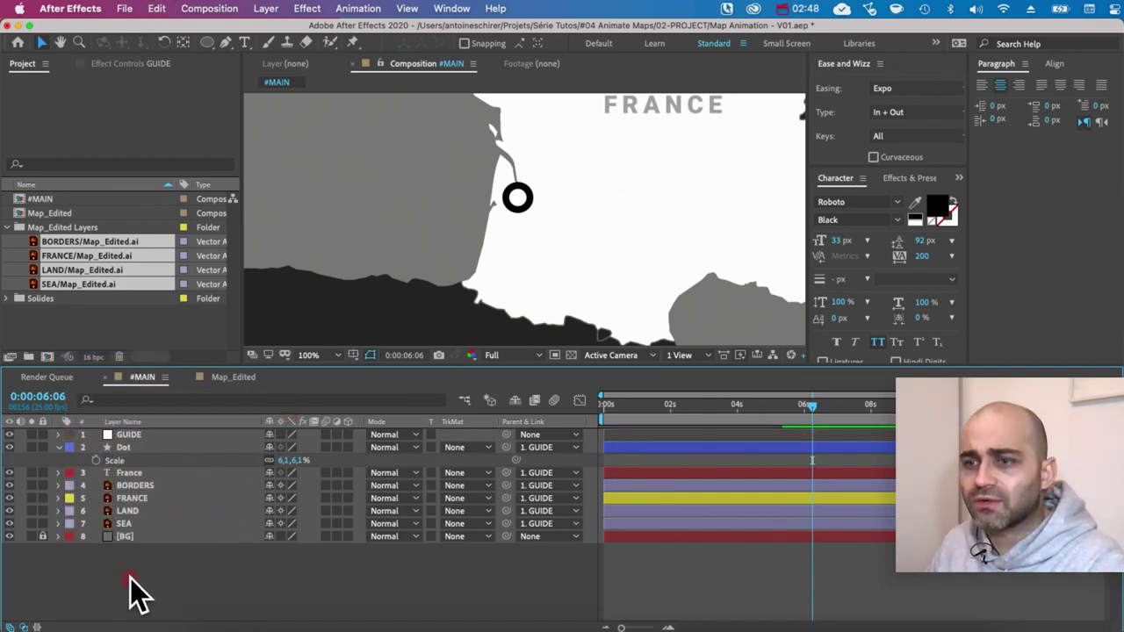
Fit the whole composition in view and preview the zoom onto France to check that the Dot follows the map
{"action": "left_click", "coordinate": [138, 457]}
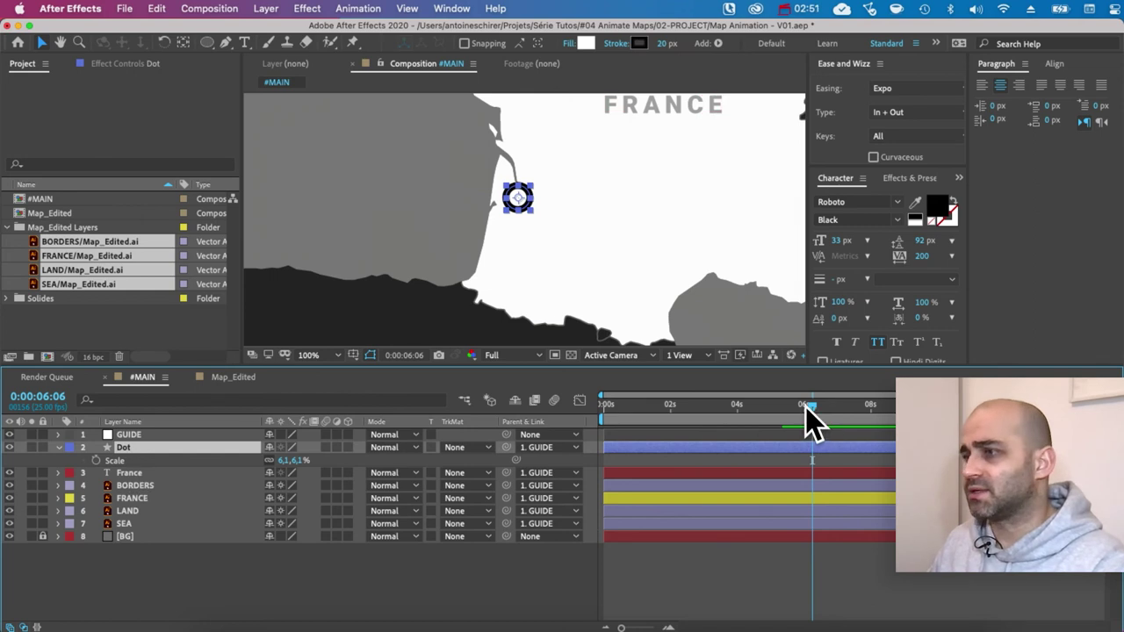
{"action": "left_click_drag", "start_coordinate": [805, 407], "coordinate": [725, 403]}
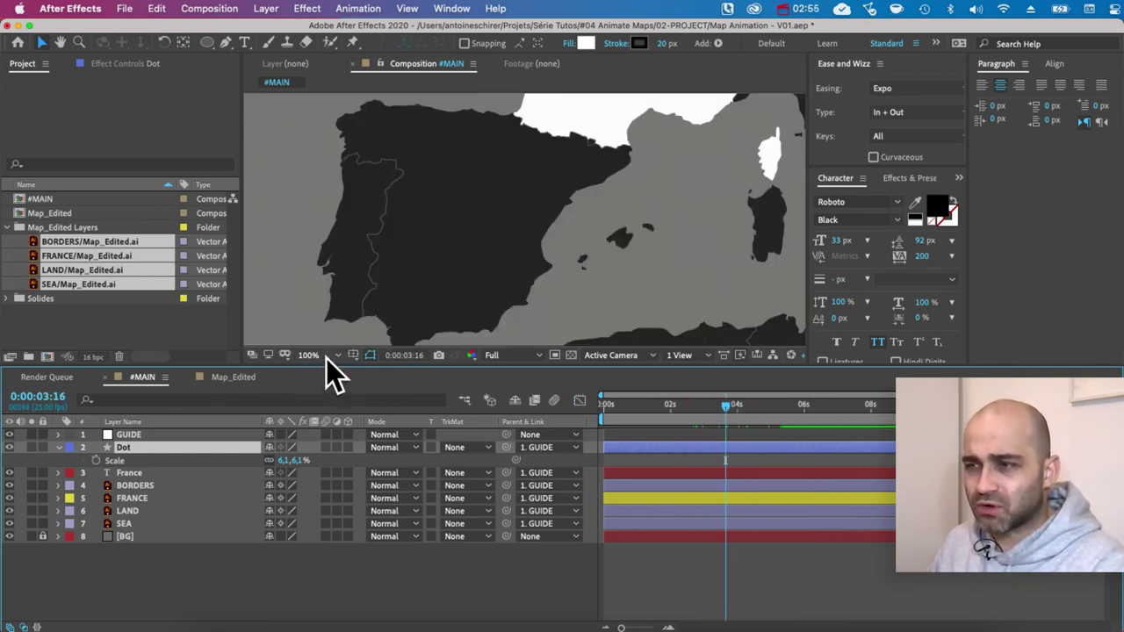
{"action": "key", "text": "ctrl+at"}
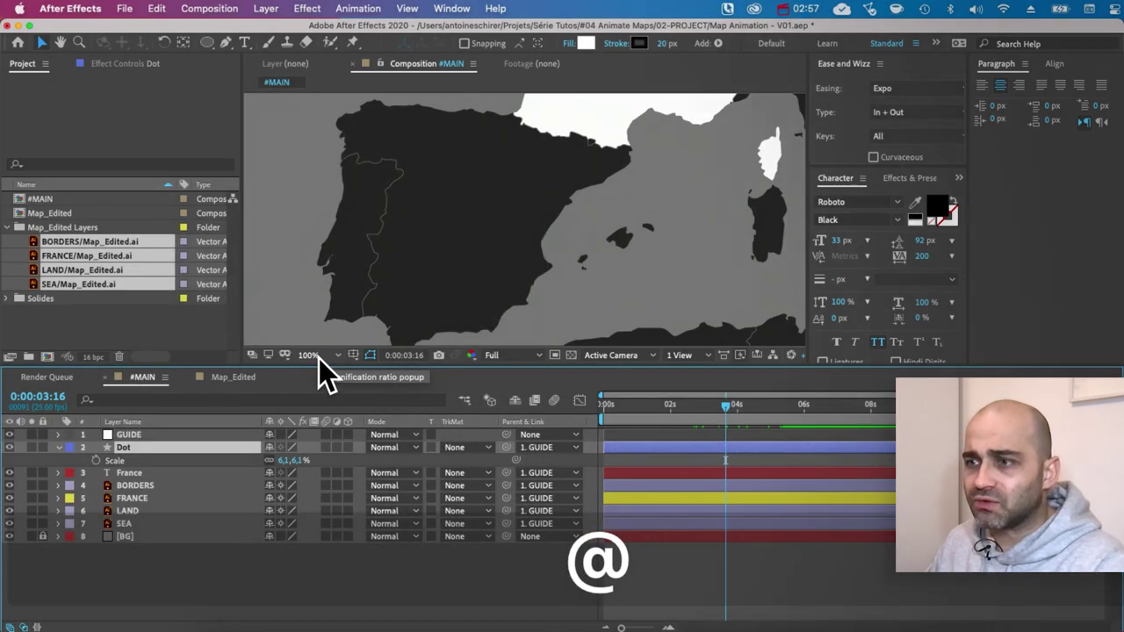
{"action": "left_click", "coordinate": [319, 358]}
{"action": "left_click", "coordinate": [323, 369]}
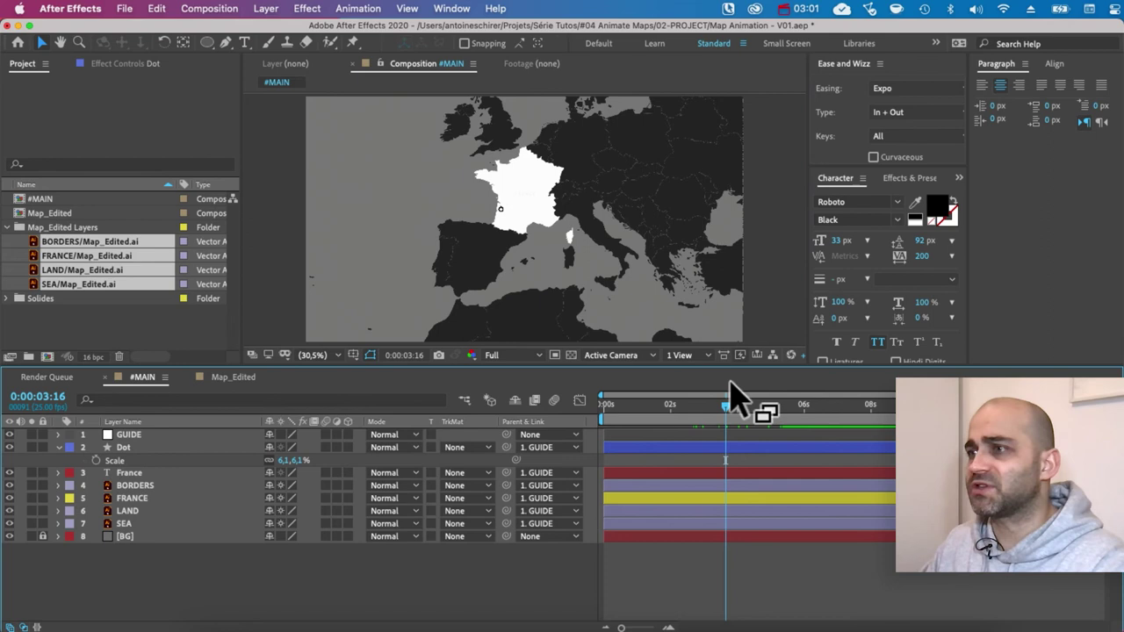
{"action": "key", "text": "KP_0"}
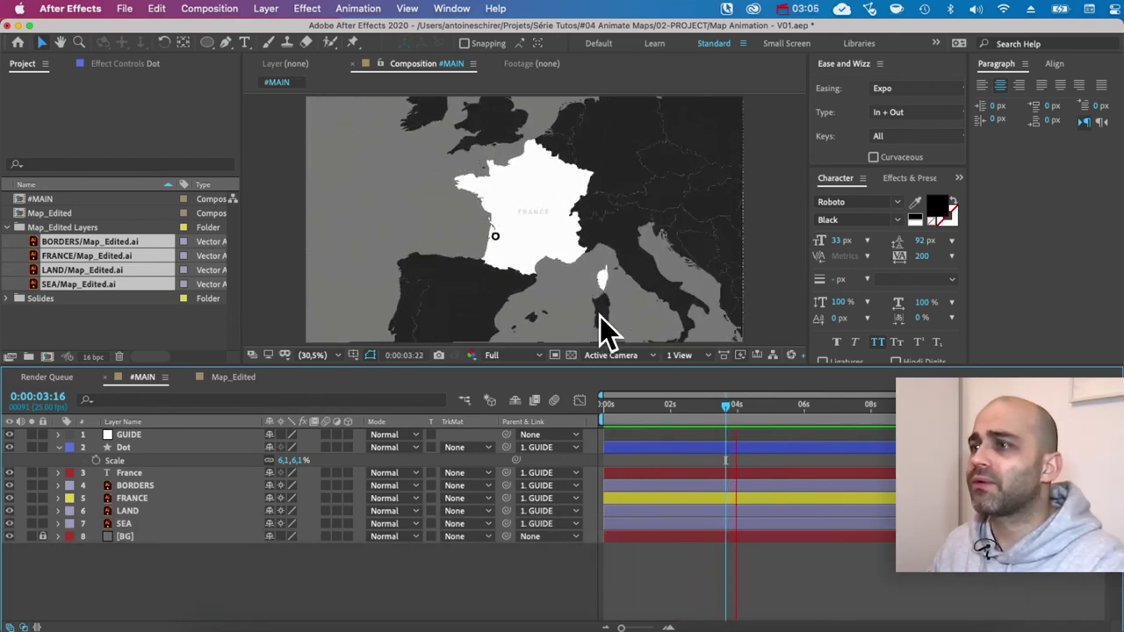
{"action": "key", "text": "space"}
Keyframe the Dot's Scale from 0% at 0:00:04:03 to 6.1% about one second later
{"action": "left_click_drag", "start_coordinate": [769, 412], "coordinate": [741, 407]}
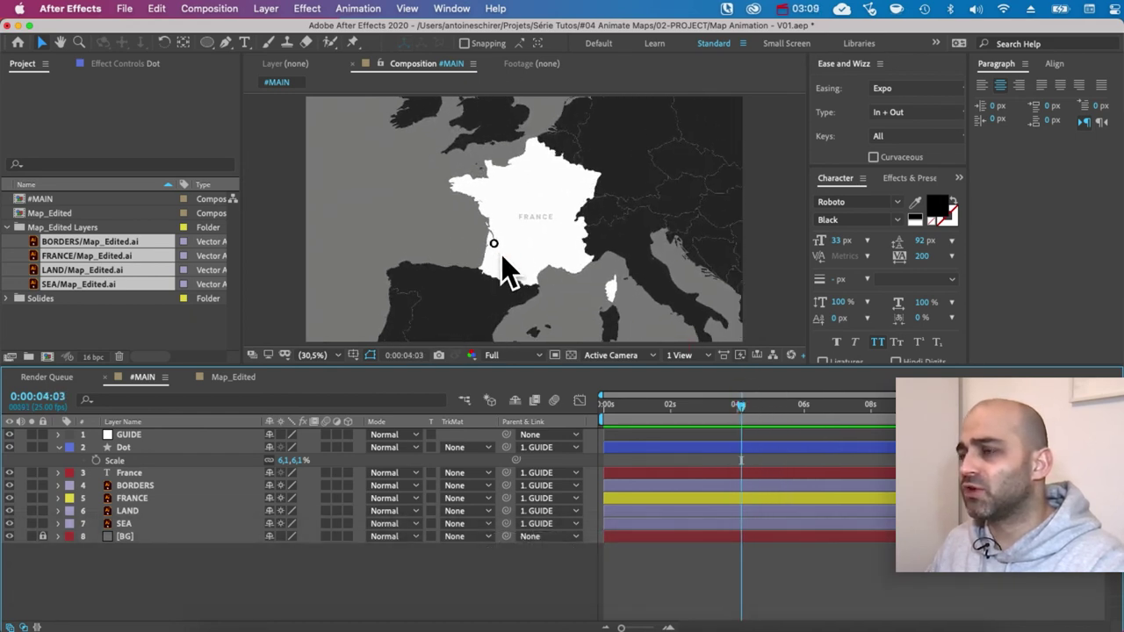
{"action": "left_click", "coordinate": [624, 447]}
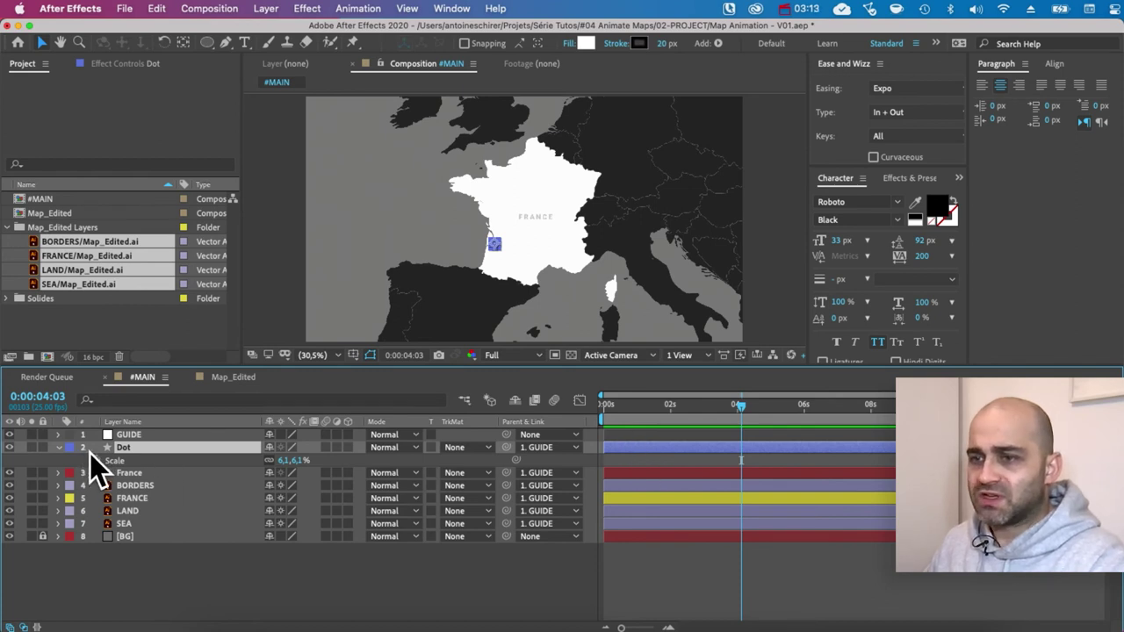
{"action": "key", "text": "s"}
{"action": "key", "text": "s"}
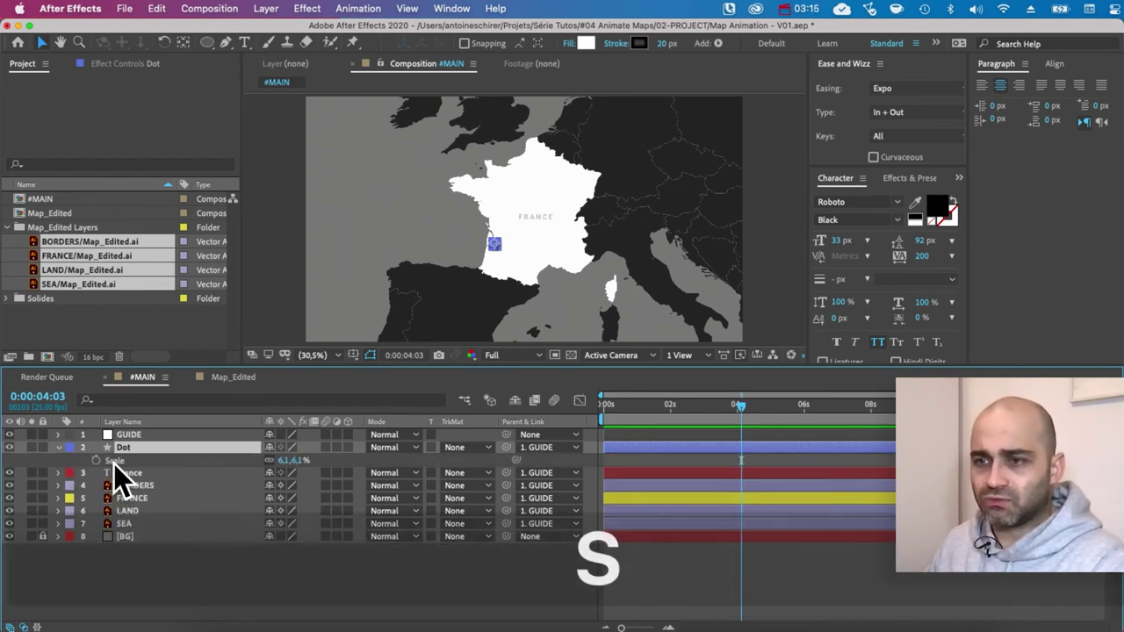
{"action": "left_click", "coordinate": [97, 461]}
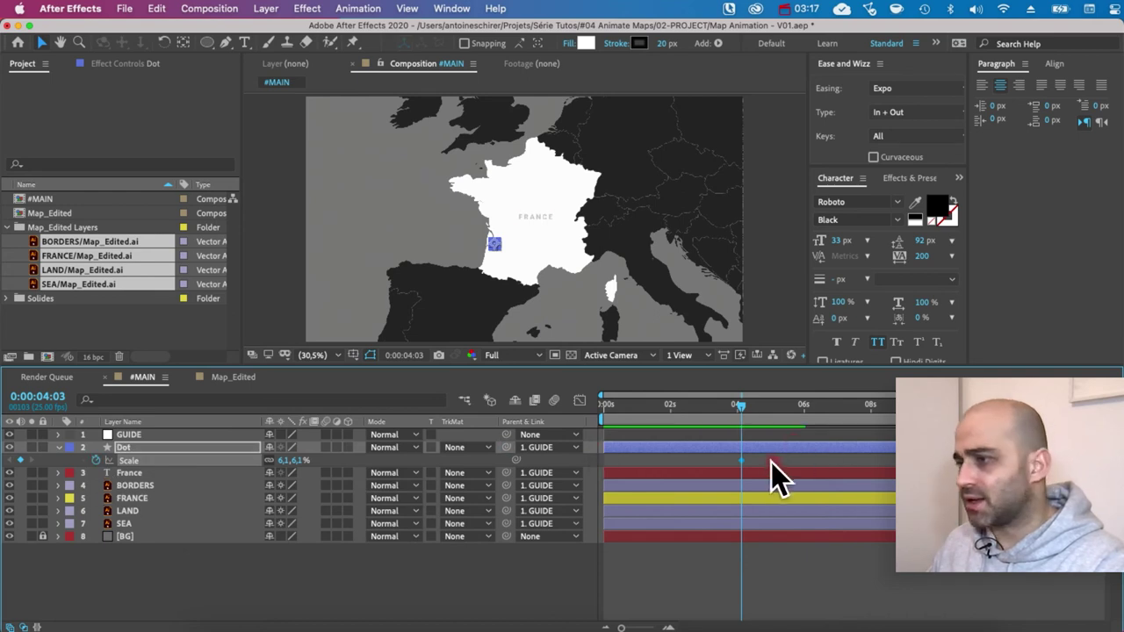
{"action": "left_click", "coordinate": [292, 461]}
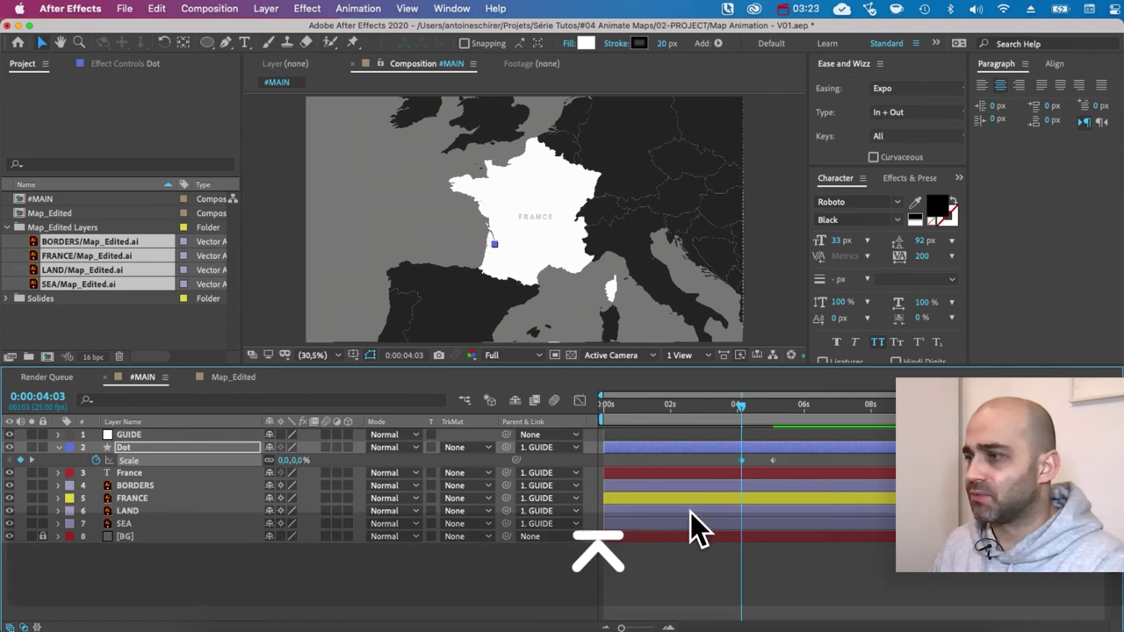
{"action": "left_click", "coordinate": [720, 566]}
Apply Quart easing of type In + Out to the Dot's Scale keyframes with Ease and Wizz
{"action": "left_click", "coordinate": [753, 450]}
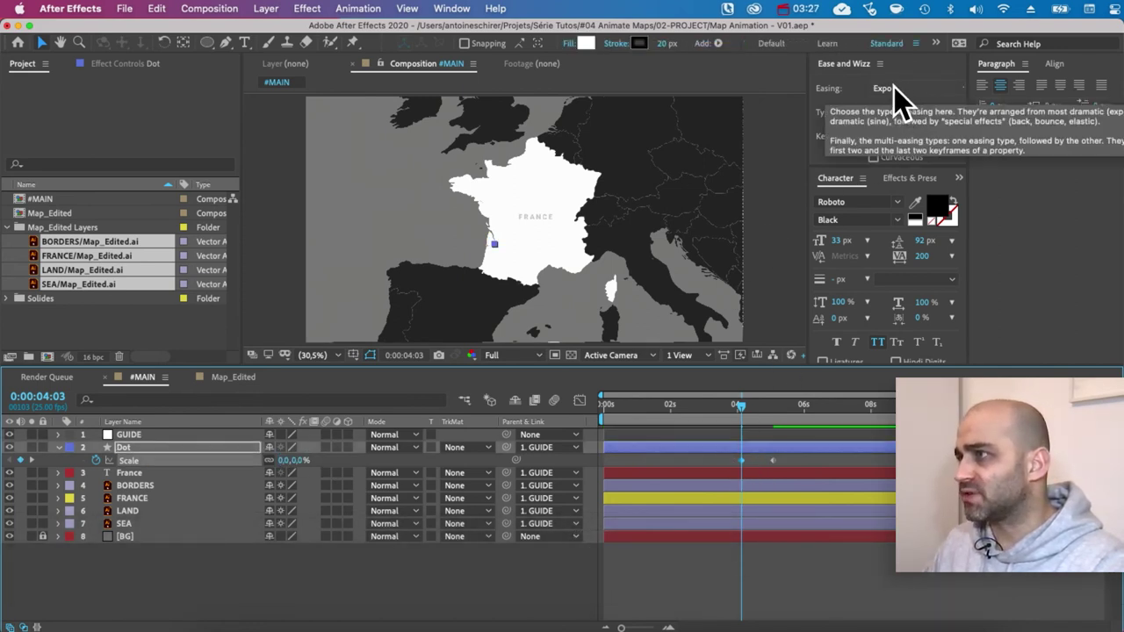
{"action": "left_click", "coordinate": [896, 89]}
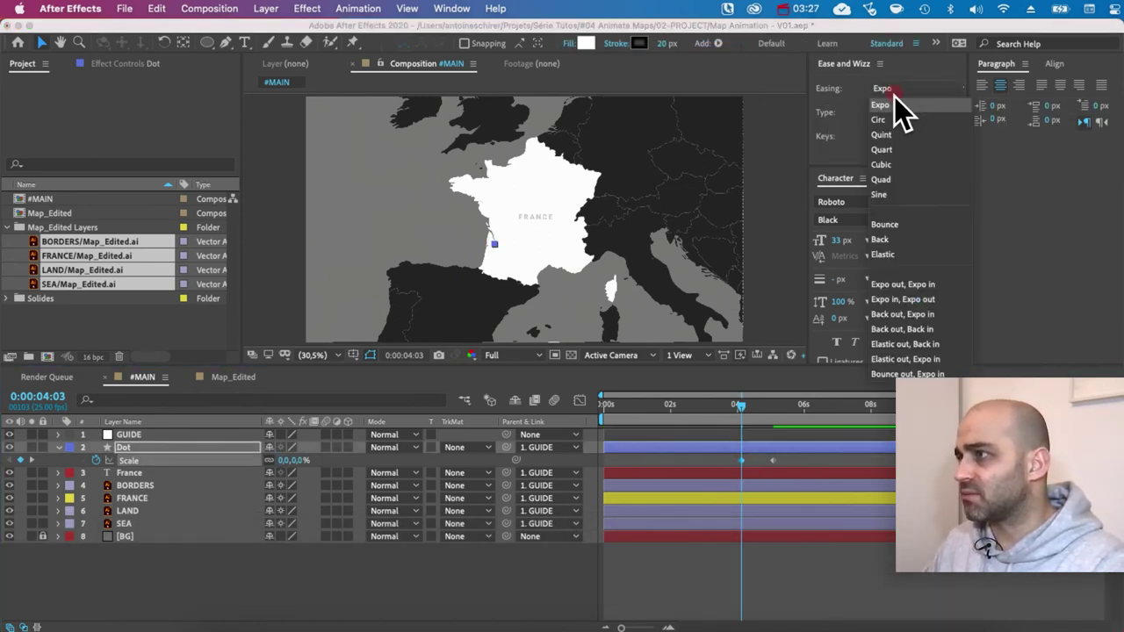
{"action": "left_click", "coordinate": [909, 152]}
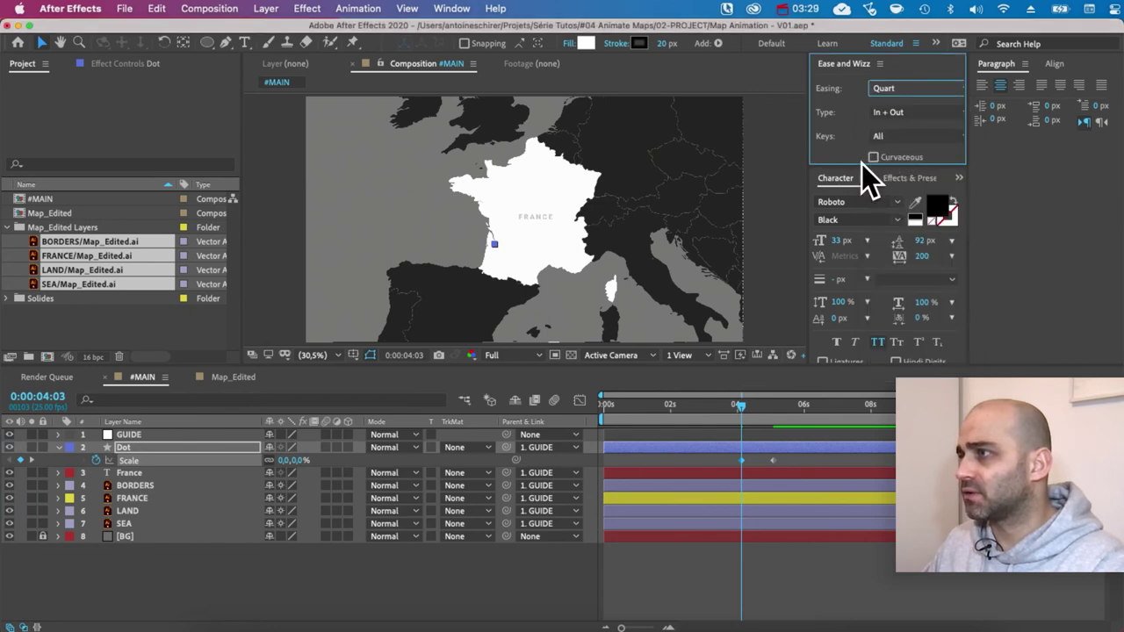
{"action": "left_click_drag", "start_coordinate": [861, 166], "coordinate": [867, 197]}
{"action": "left_click", "coordinate": [897, 186]}
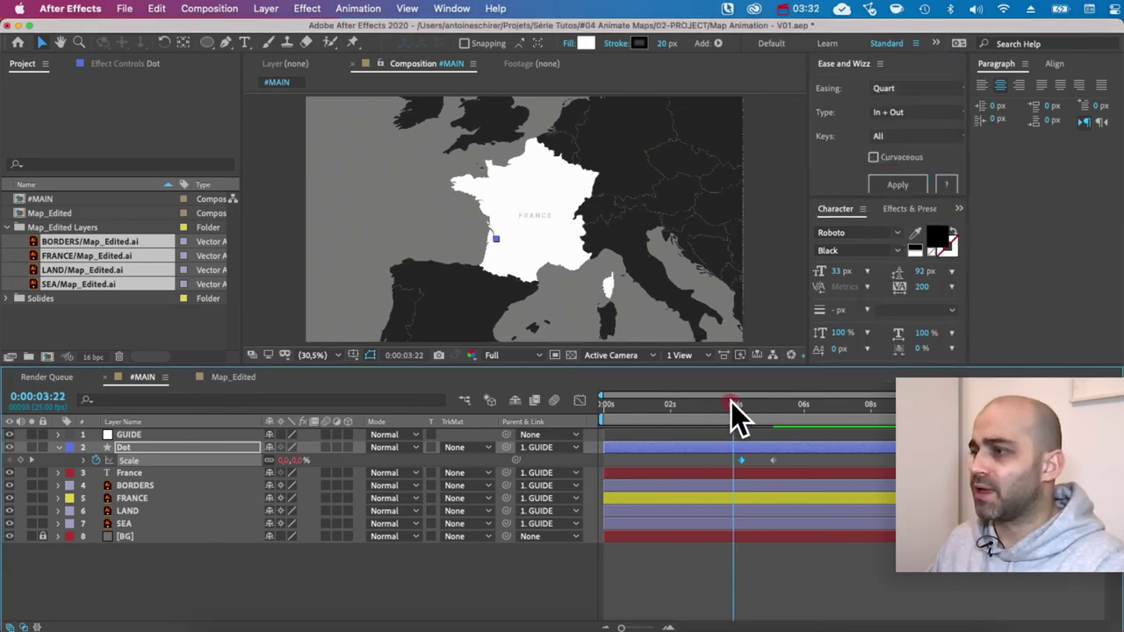
Preview the Dot's scale-in and trim the start of the Dot layer to just after its first Scale keyframe
{"action": "left_click", "coordinate": [732, 404]}
{"action": "key", "text": "space"}
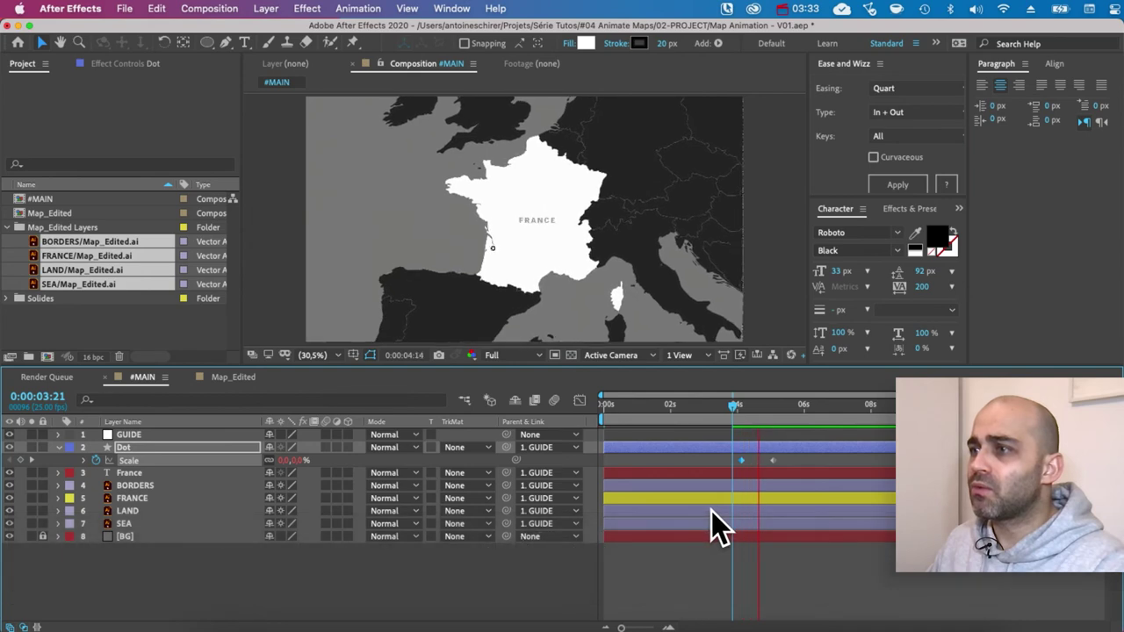
{"action": "key", "text": "space"}
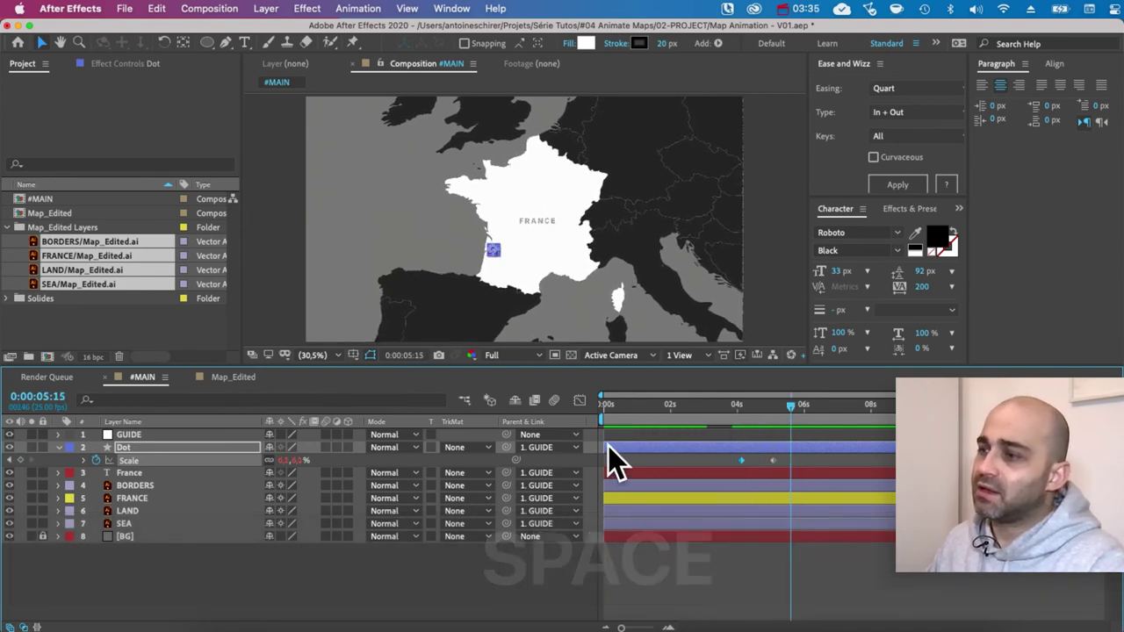
{"action": "left_click", "coordinate": [615, 448]}
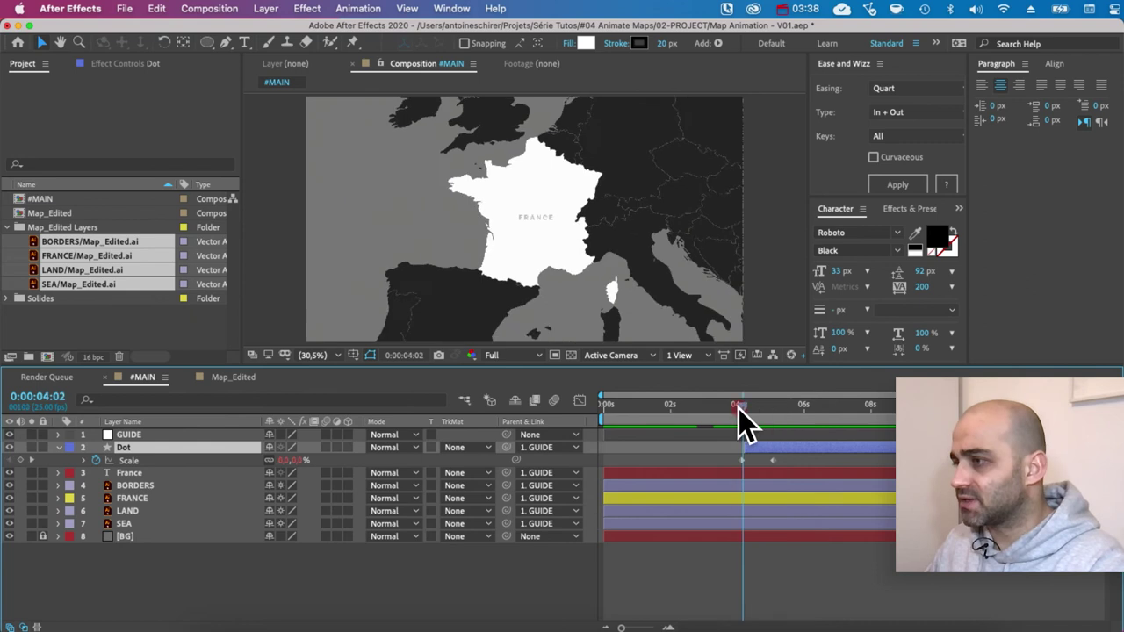
{"action": "left_click_drag", "start_coordinate": [738, 409], "coordinate": [752, 406]}
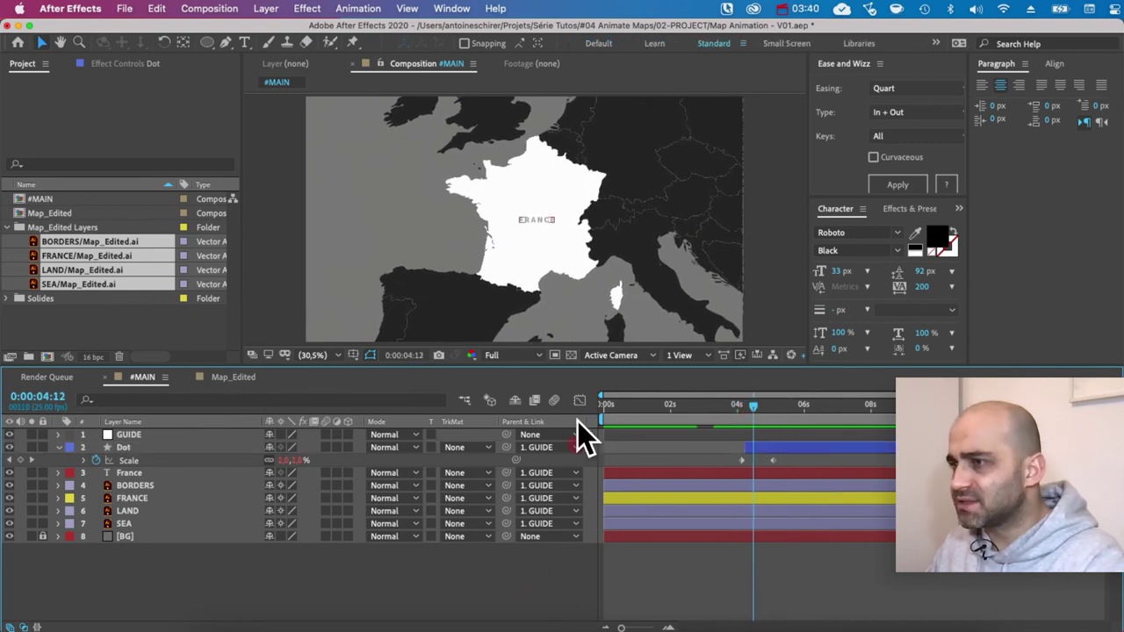
Inspect the Dot at 100% magnification and play back its scale-in from 0:00:03:19 to check how it appears
{"action": "scroll", "coordinate": [509, 301], "scroll_direction": "up", "scroll_amount": 3}
{"action": "key", "text": "space"}
{"action": "left_click_drag", "start_coordinate": [509, 301], "coordinate": [527, 231]}
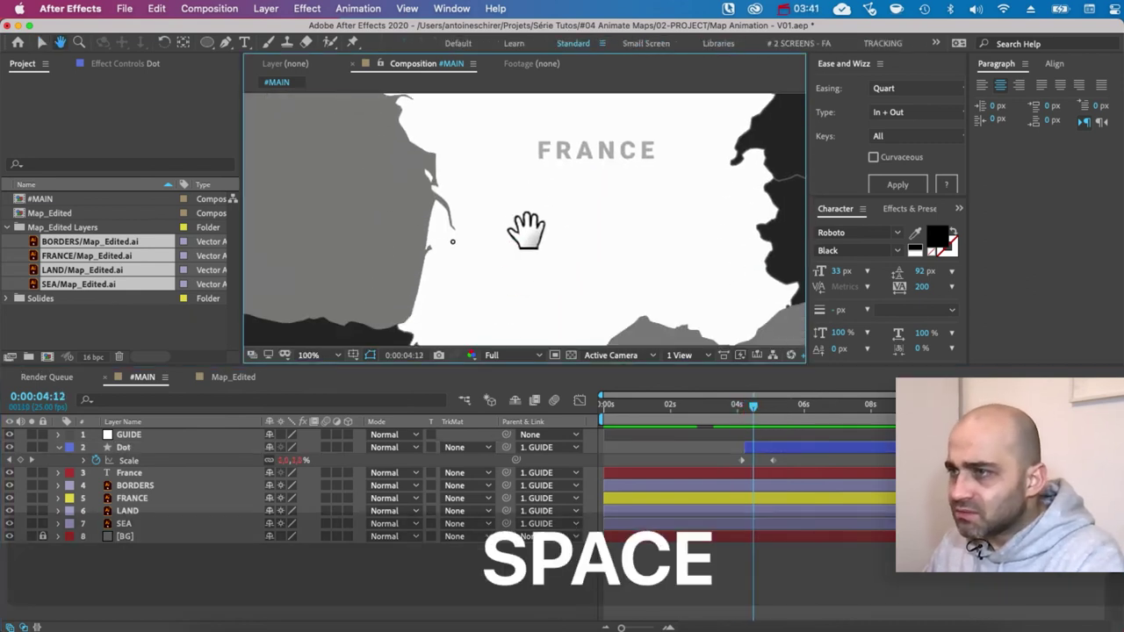
{"action": "left_click", "coordinate": [731, 405]}
{"action": "key", "text": "space"}
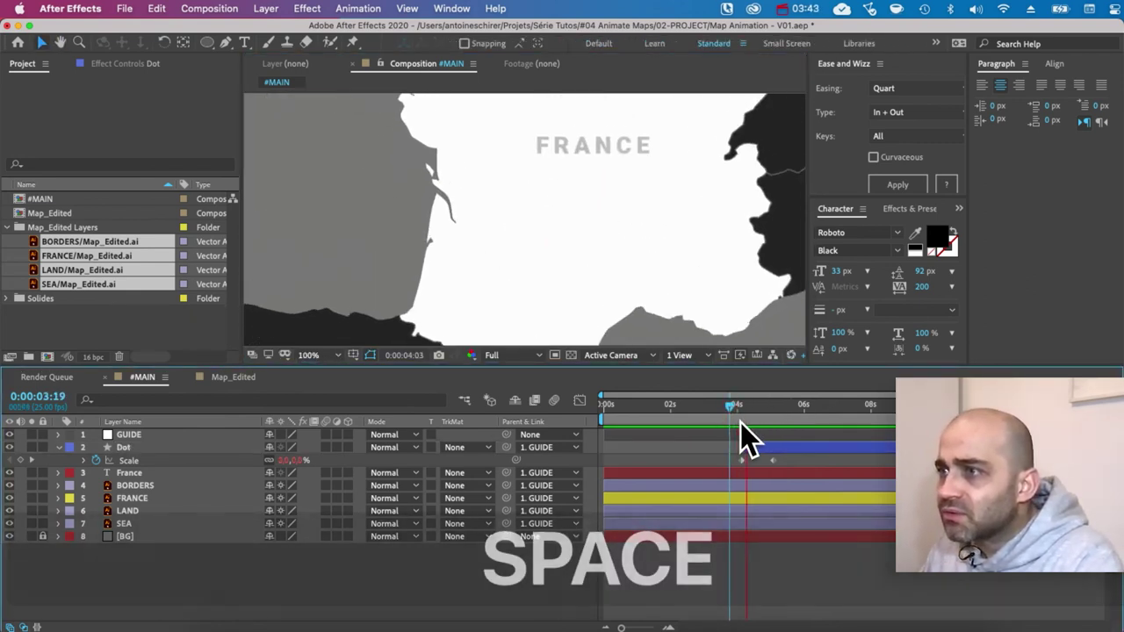
{"action": "key", "text": "space"}
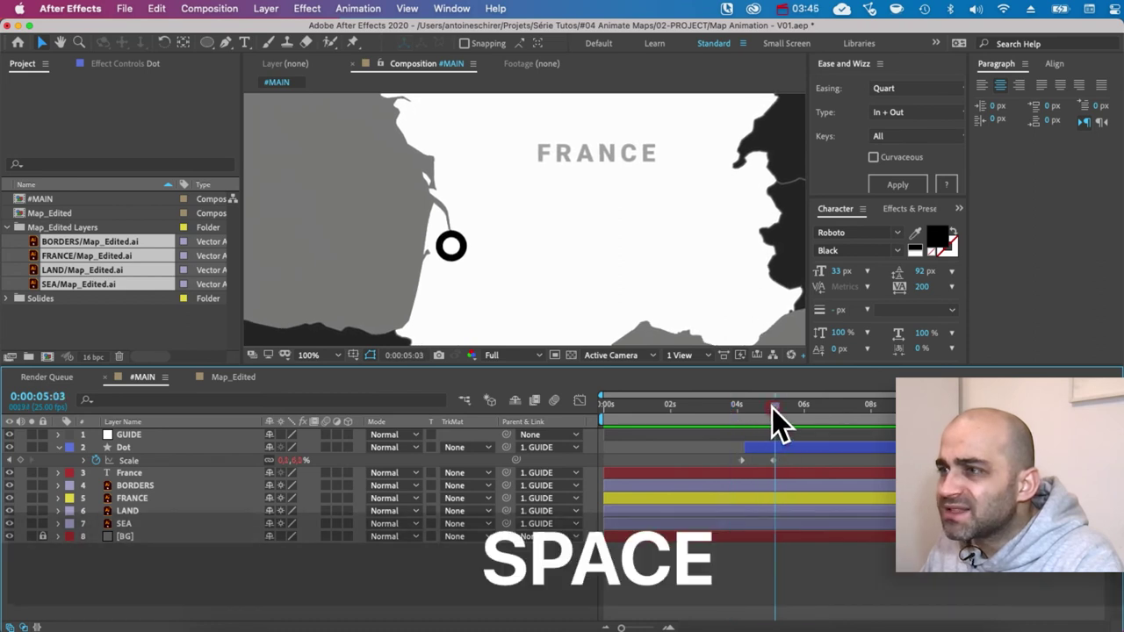
{"action": "left_click", "coordinate": [751, 408]}
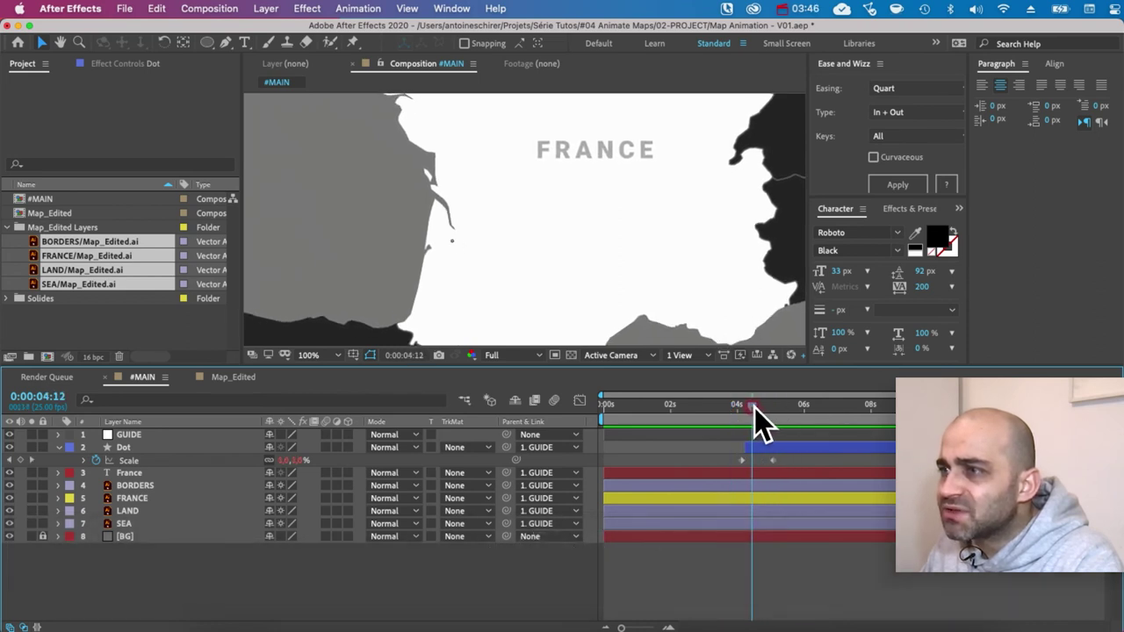
Nudge the Dot slightly to the right to refine its placement on Bordeaux at 0:00:04:24
{"action": "left_click_drag", "start_coordinate": [754, 407], "coordinate": [770, 408]}
{"action": "left_click", "coordinate": [150, 434]}
{"action": "left_click", "coordinate": [138, 447]}
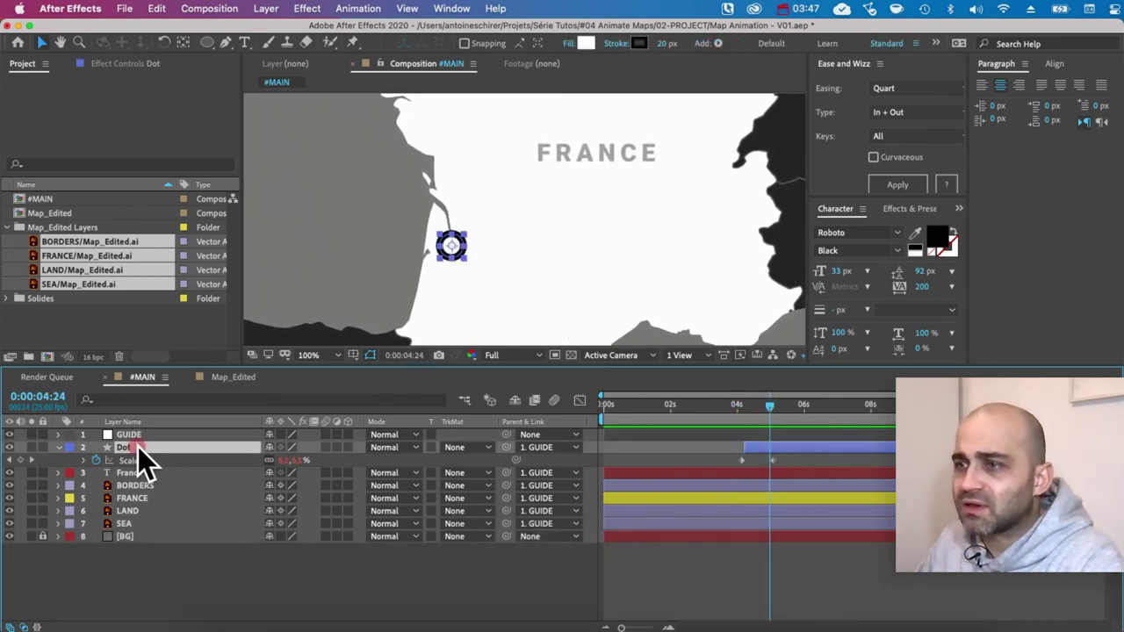
{"action": "key", "text": "Right"}
{"action": "key", "text": "Right"}
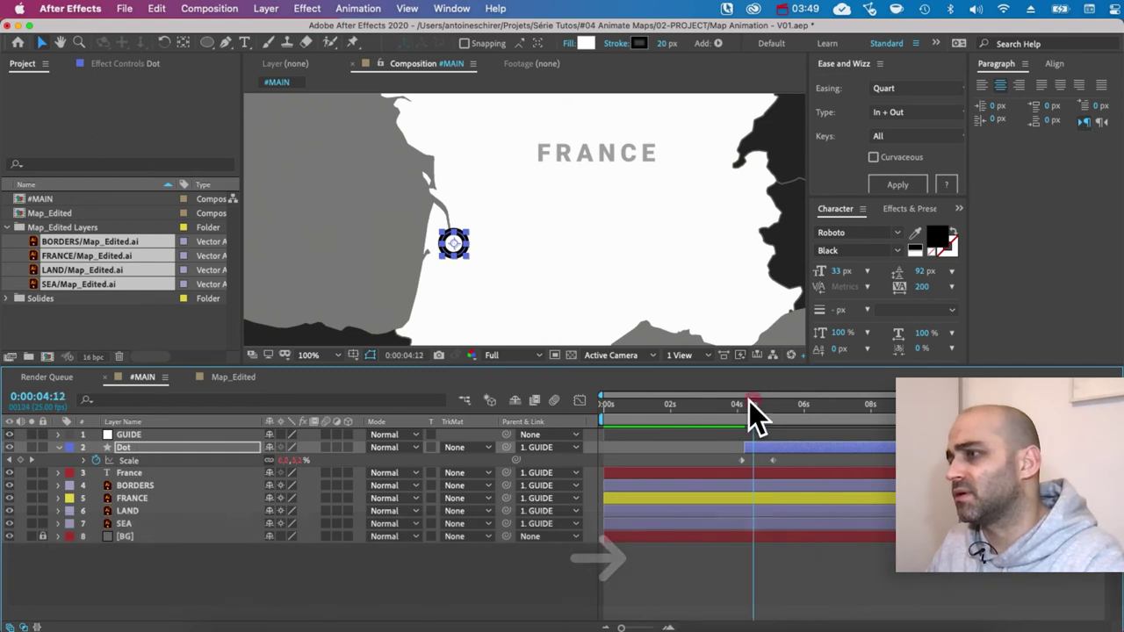
Play back the Dot's scale-in from 0:00:03:21 and scrub through its Scale keyframes to judge the timing
{"action": "left_click", "coordinate": [731, 404]}
{"action": "key", "text": "space"}
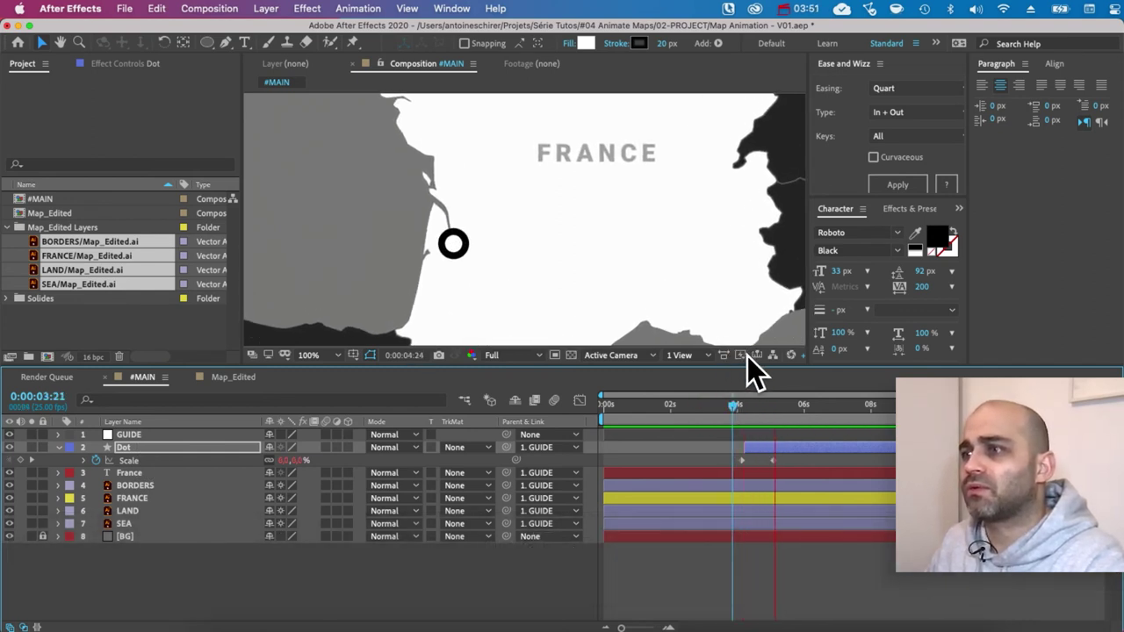
{"action": "key", "text": "space"}
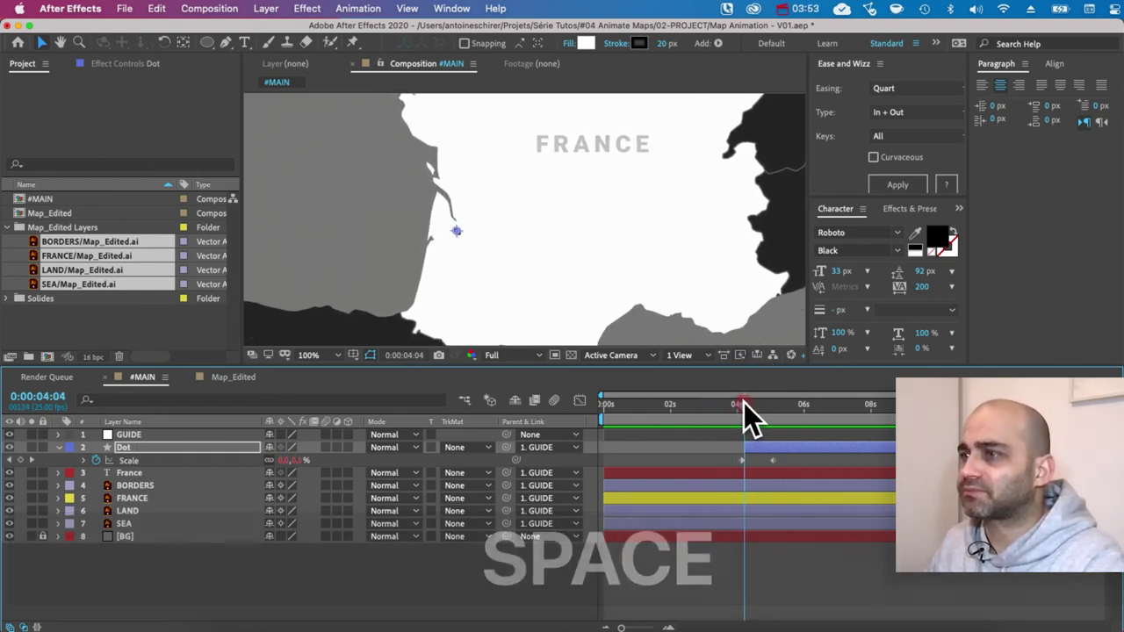
{"action": "left_click_drag", "start_coordinate": [743, 402], "coordinate": [772, 402]}
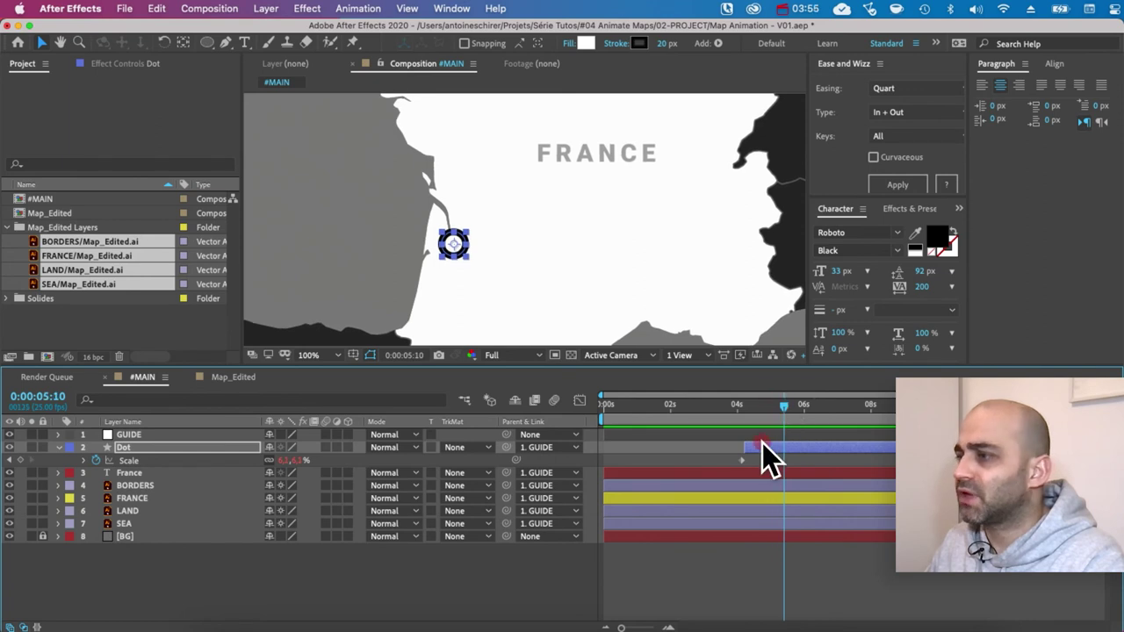
{"action": "left_click", "coordinate": [755, 456]}
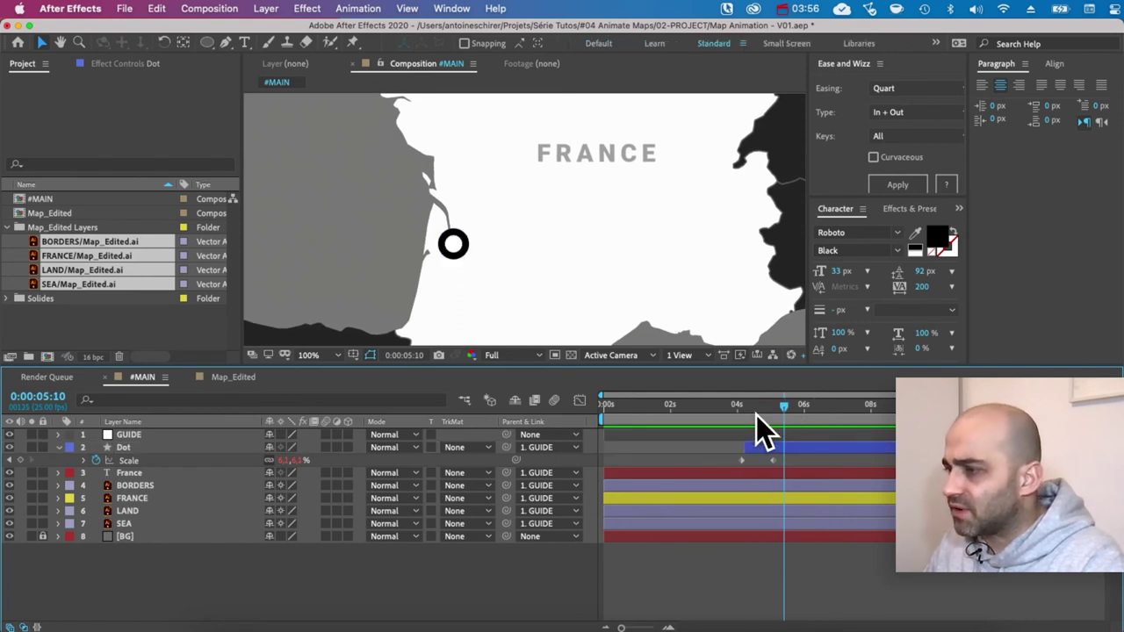
{"action": "mouse_move", "coordinate": [756, 407]}
{"action": "left_mouse_down"}
{"action": "mouse_move", "coordinate": [741, 402]}
{"action": "mouse_move", "coordinate": [755, 402]}
{"action": "left_mouse_up"}
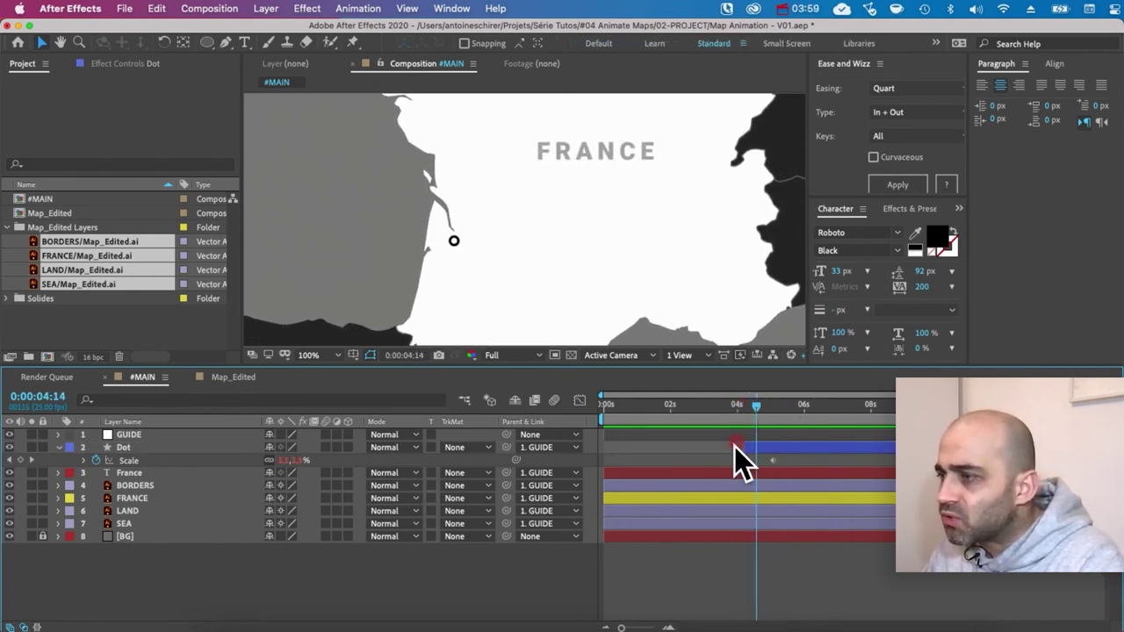
Trim the start of the Dot layer slightly later and preview its appearance with the whole composition fitted in the viewer
{"action": "left_click", "coordinate": [742, 446]}
{"action": "left_click", "coordinate": [738, 408]}
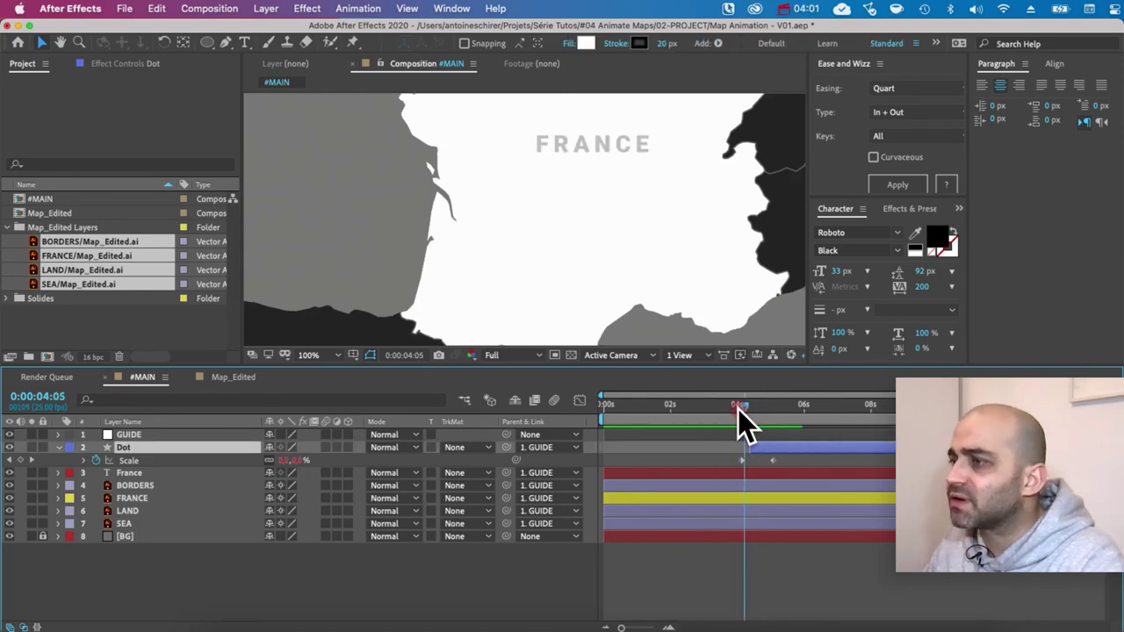
{"action": "key", "text": "space"}
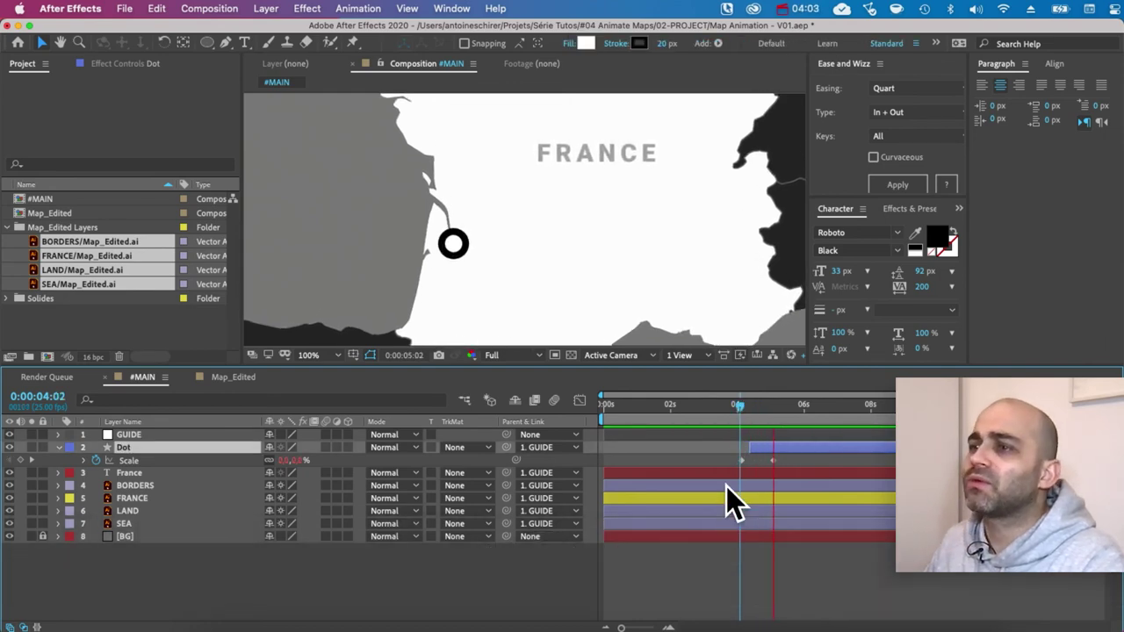
{"action": "left_click", "coordinate": [311, 355]}
{"action": "left_click", "coordinate": [332, 392]}
{"action": "left_click", "coordinate": [687, 406]}
{"action": "key", "text": "space"}
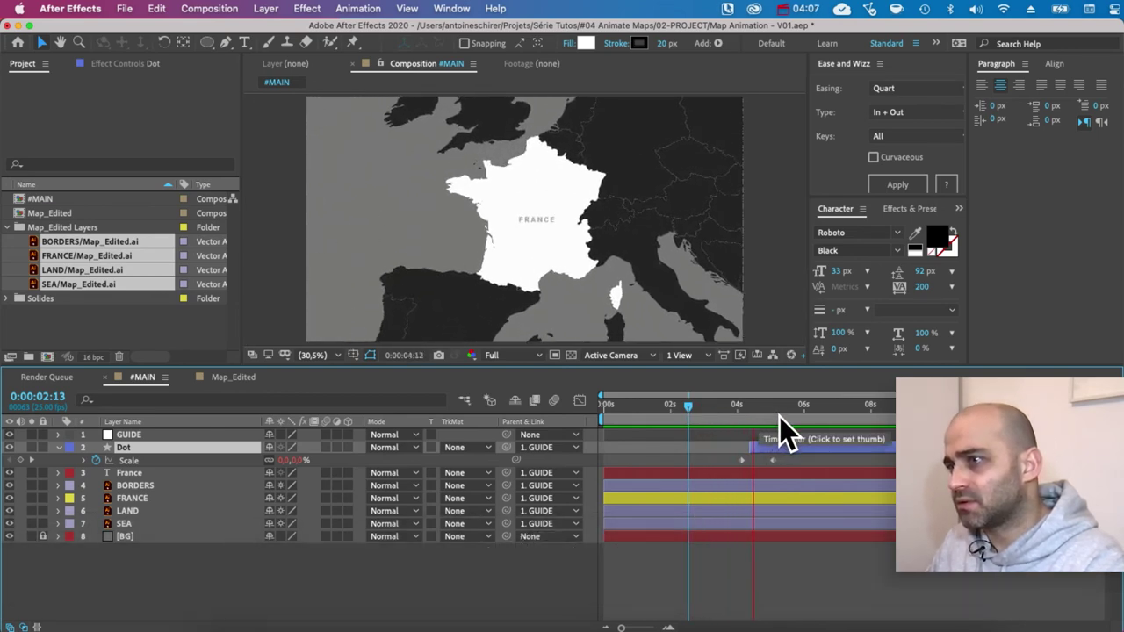
{"action": "key", "text": "space"}
Lengthen the Dot's scale-in by moving its last Scale keyframe later and its first one earlier, and preview it
{"action": "left_click", "coordinate": [790, 463]}
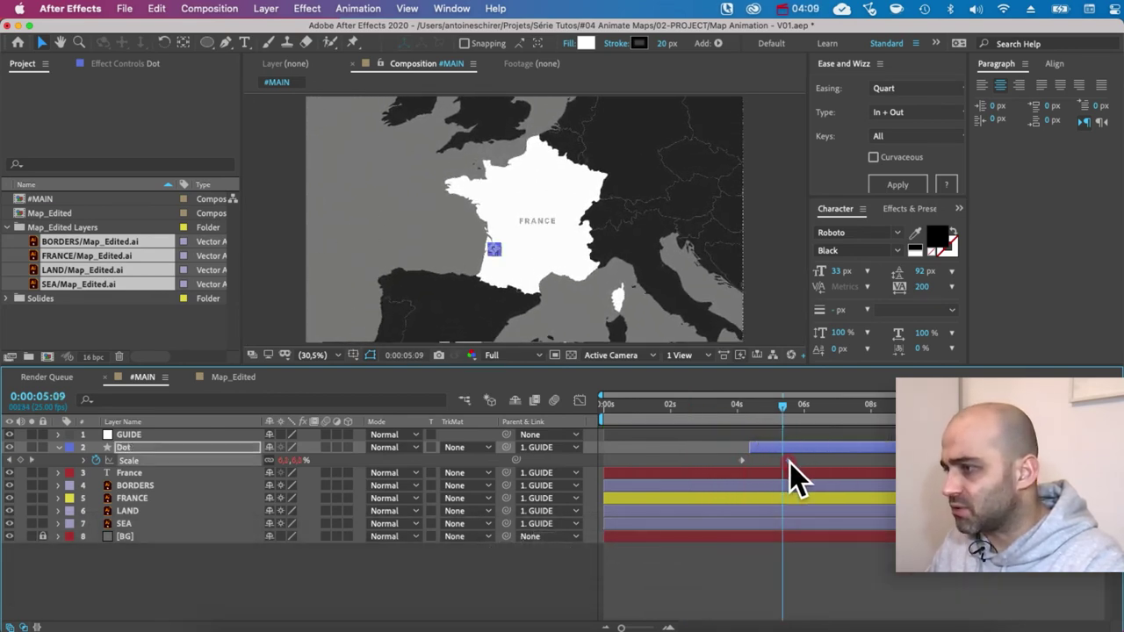
{"action": "left_click_drag", "start_coordinate": [742, 460], "coordinate": [737, 460]}
{"action": "left_click", "coordinate": [743, 406]}
{"action": "key", "text": "space"}
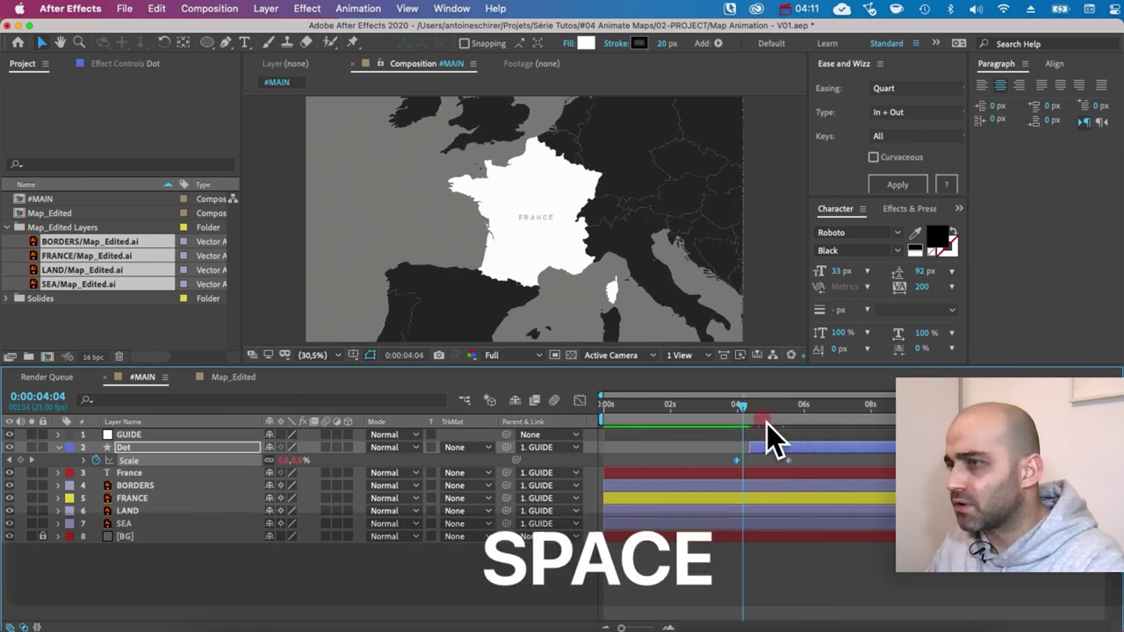
{"action": "key", "text": "space"}
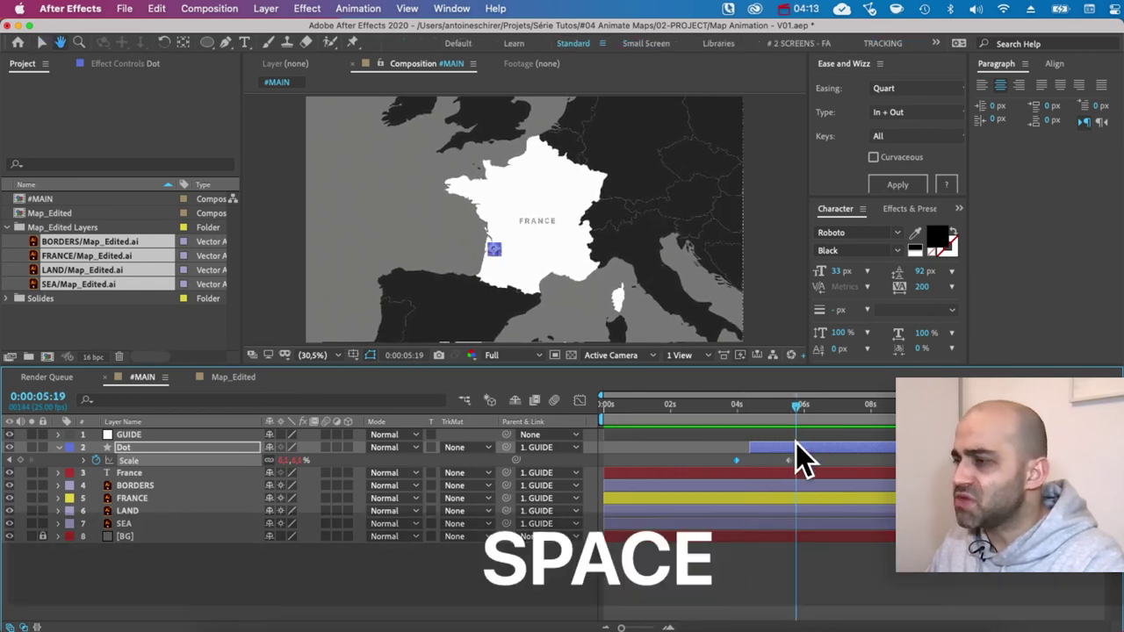
Shift the Dot layer with its keyframes slightly earlier in time and play back the animation from 0:00:03:01
{"action": "left_click_drag", "start_coordinate": [795, 446], "coordinate": [778, 449]}
{"action": "left_click", "coordinate": [705, 407]}
{"action": "key", "text": "space"}
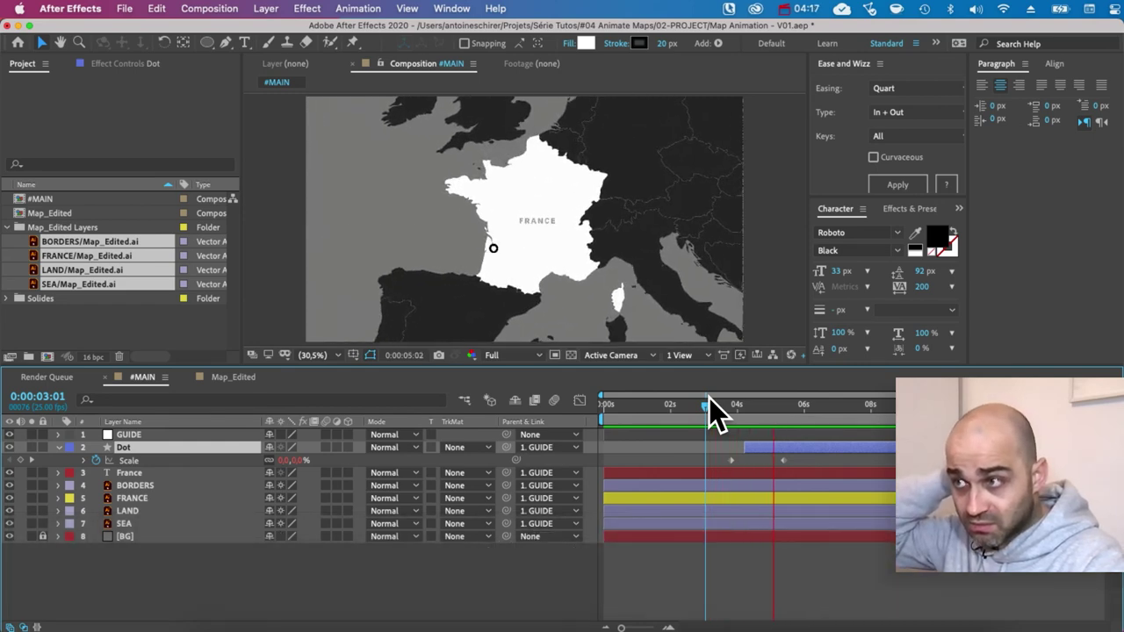
{"action": "key", "text": "space"}
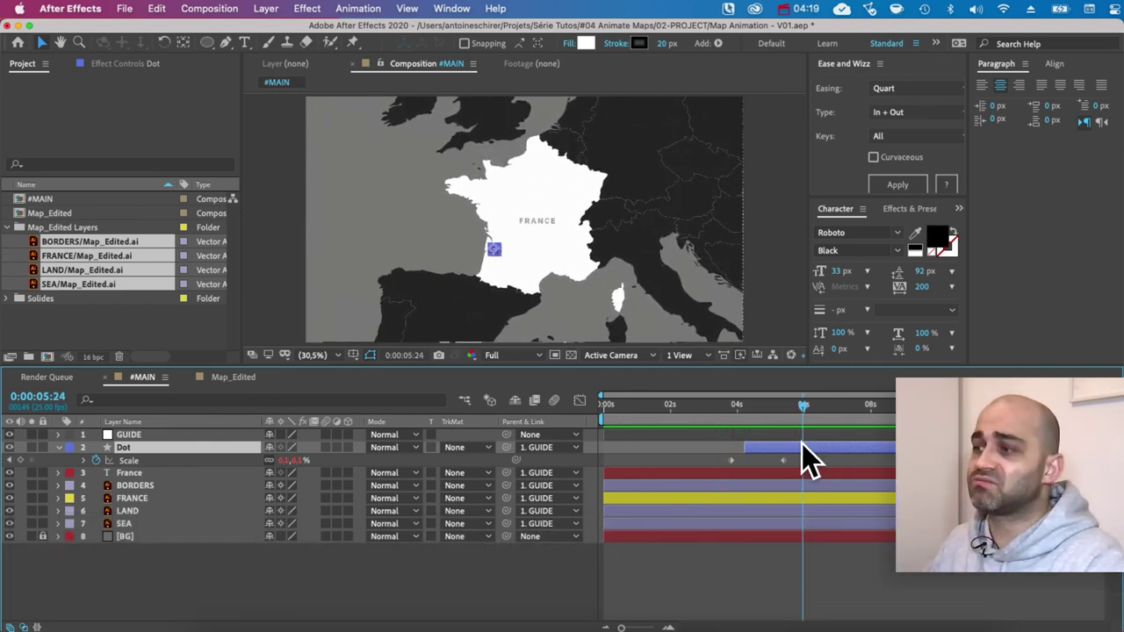
Create a text box just below and to the right of the Dot containing the text Bordeaux
{"action": "key", "text": "Tab"}
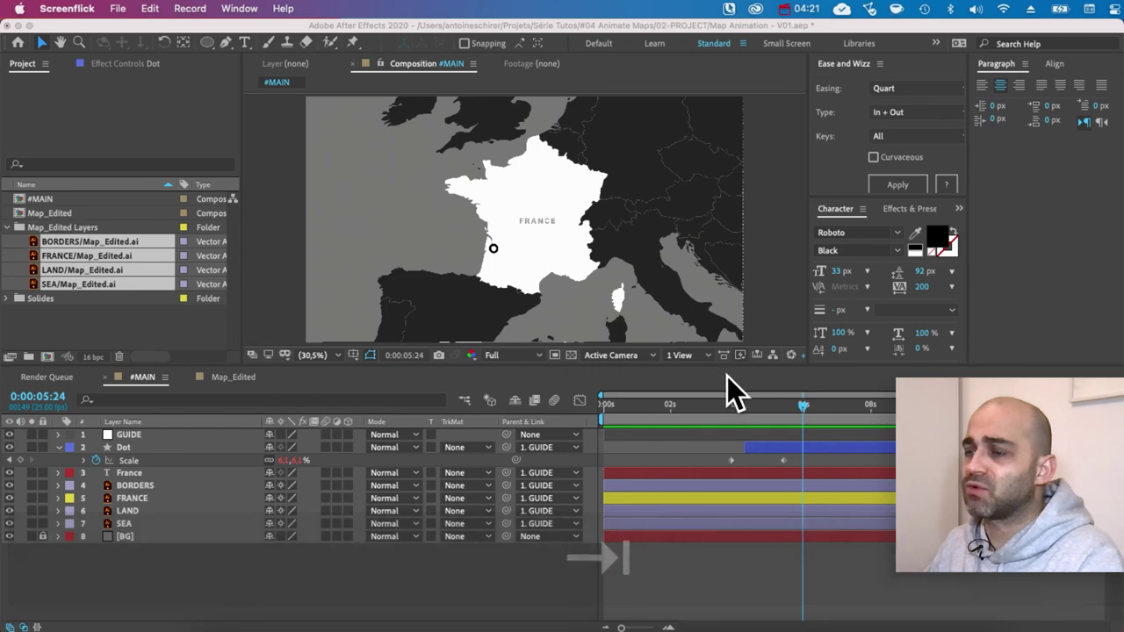
{"action": "key", "text": "super+Tab"}
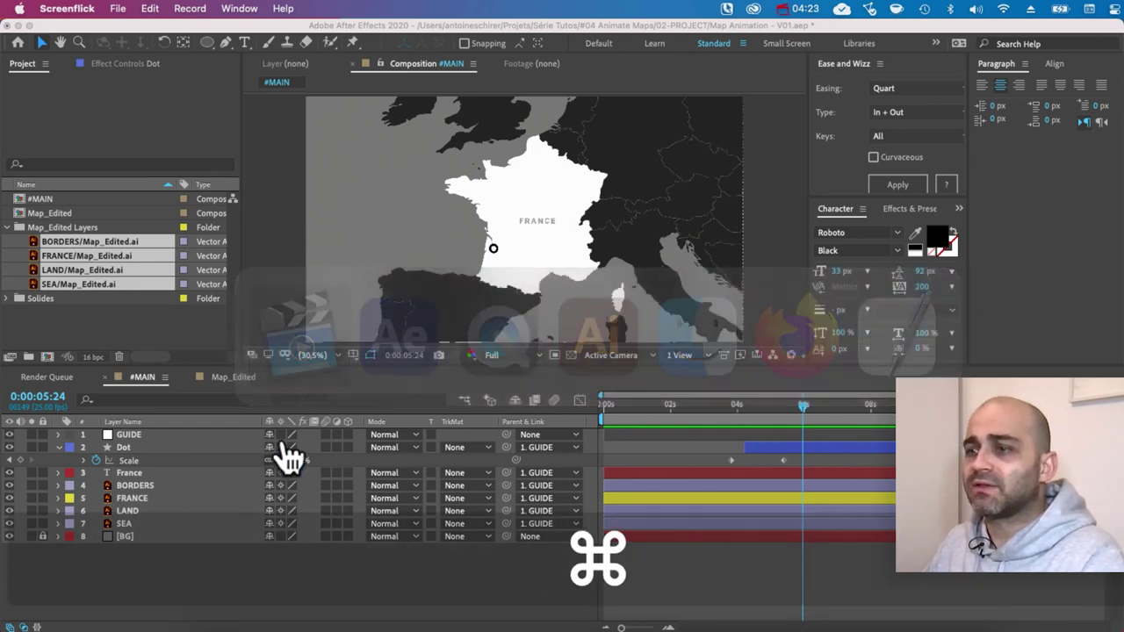
{"action": "left_click", "coordinate": [244, 42]}
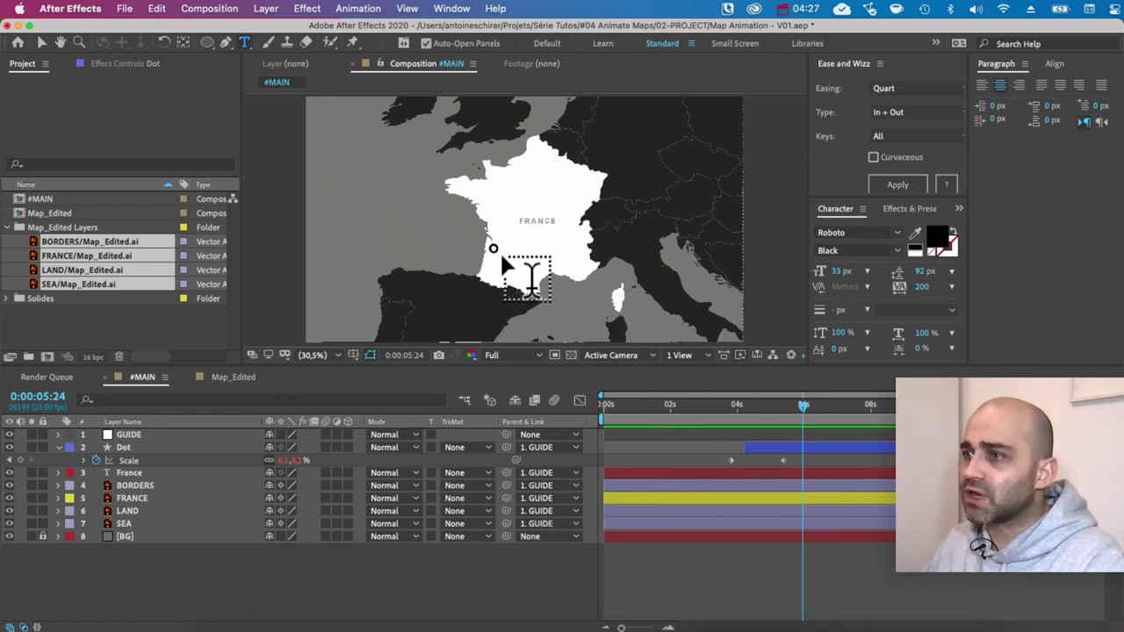
{"action": "left_click_drag", "start_coordinate": [500, 254], "coordinate": [575, 278]}
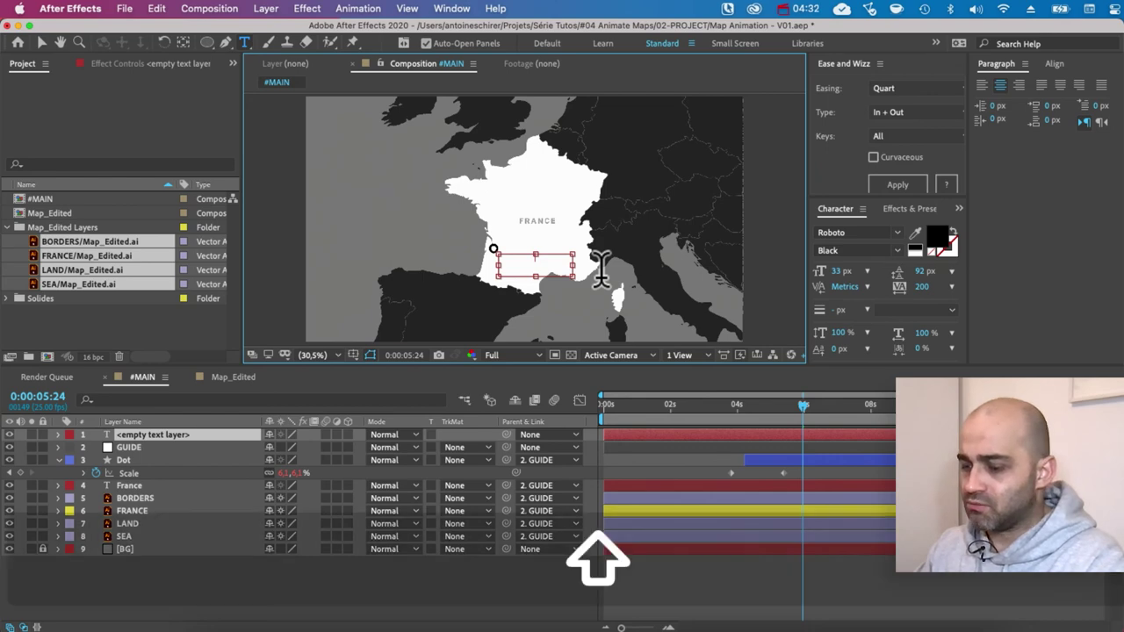
{"action": "type", "text": "Bordeaux"}
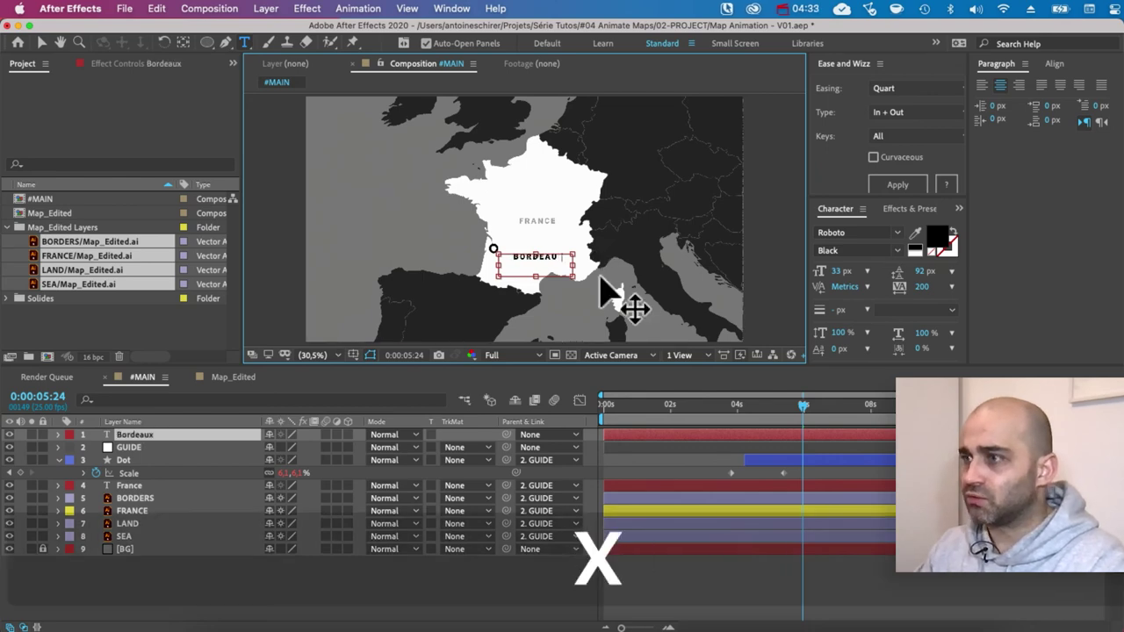
Compare the Bordeaux text with the QuickTime reference video, turn off its All Caps, set tracking to 0 and the font style to Medium
{"action": "key", "text": "super+a"}
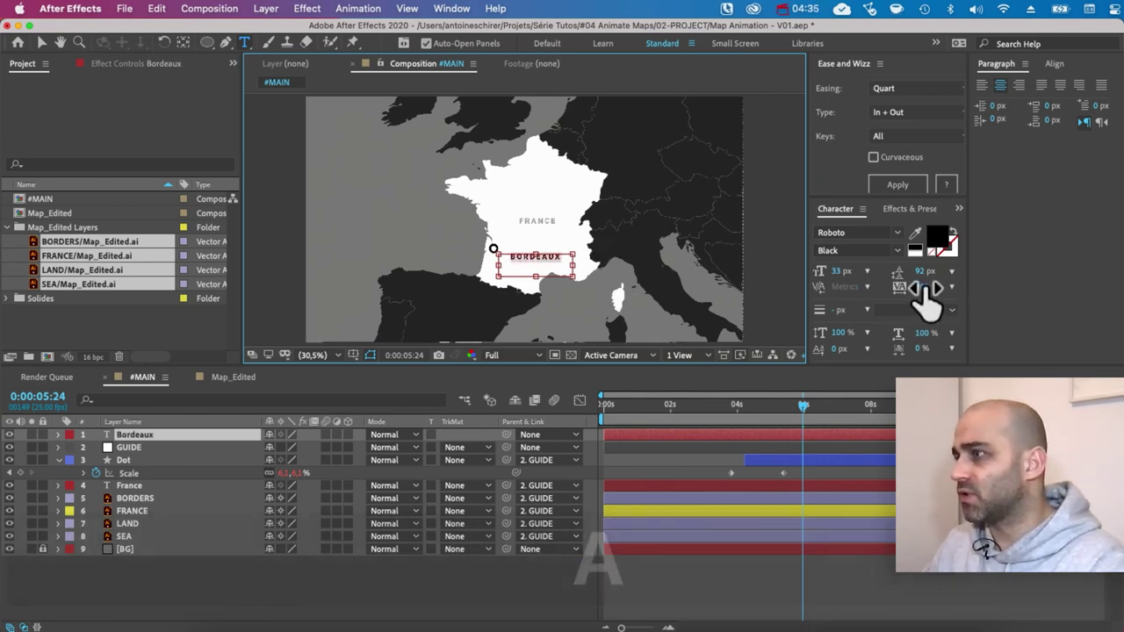
{"action": "key", "text": "super+Tab"}
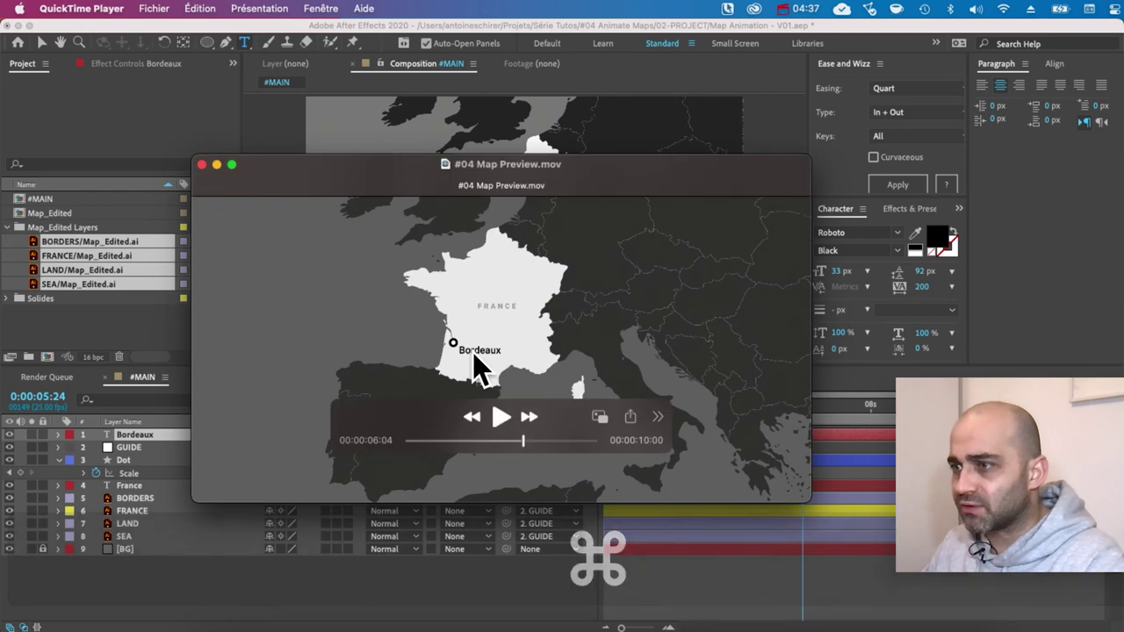
{"action": "key", "text": "super+Tab"}
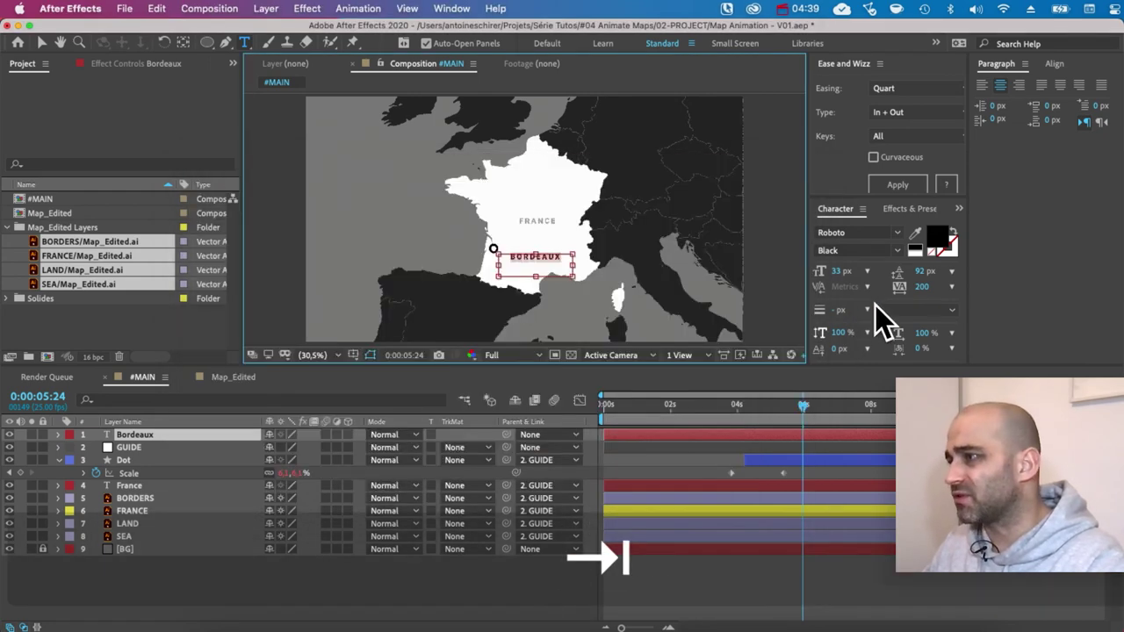
{"action": "left_click_drag", "start_coordinate": [897, 198], "coordinate": [897, 154]}
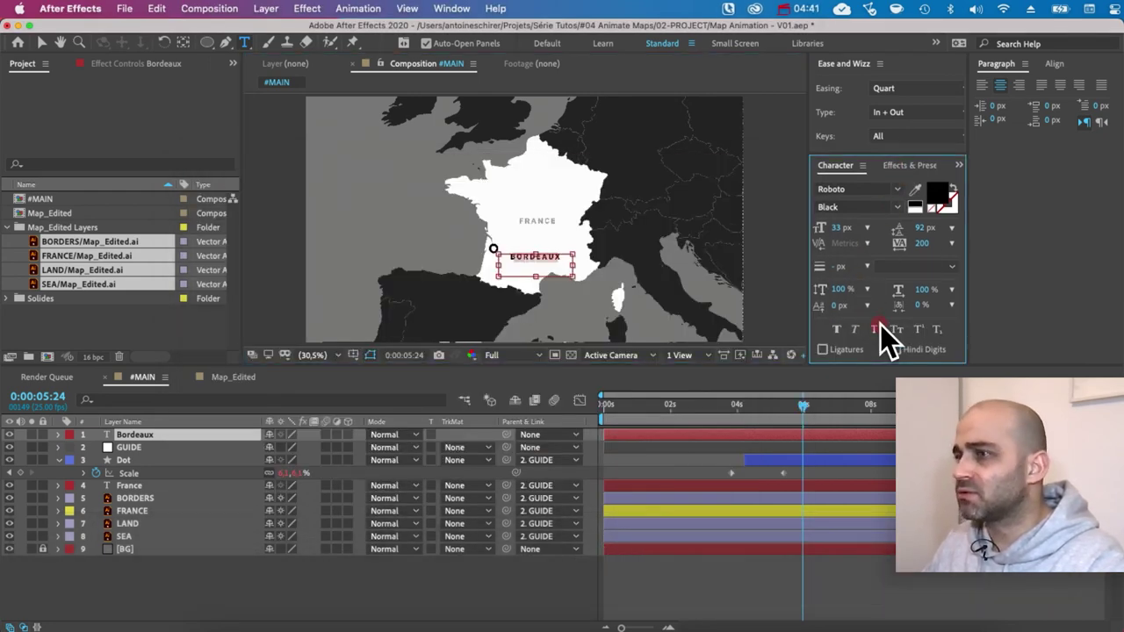
{"action": "left_click", "coordinate": [877, 329]}
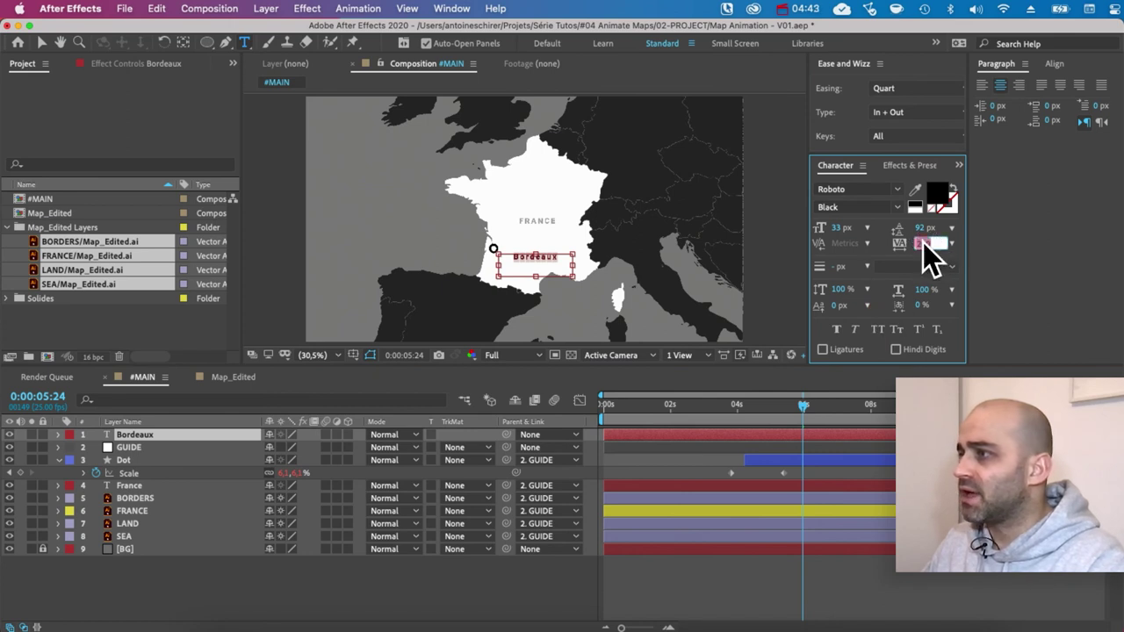
{"action": "type", "text": "0"}
{"action": "key", "text": "Return"}
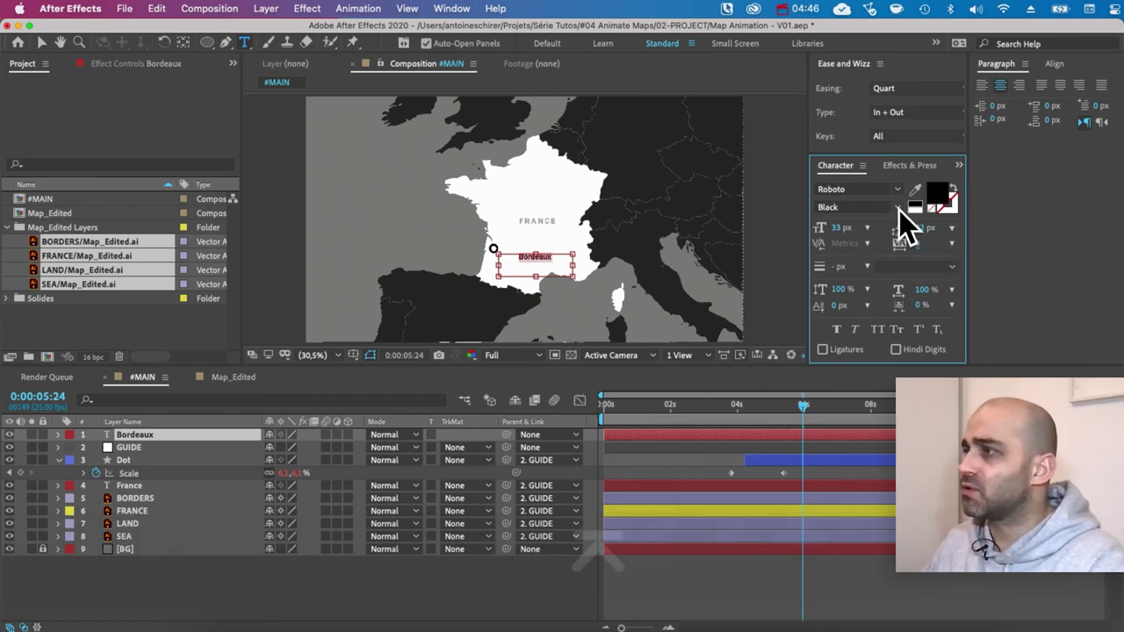
{"action": "left_click", "coordinate": [897, 207]}
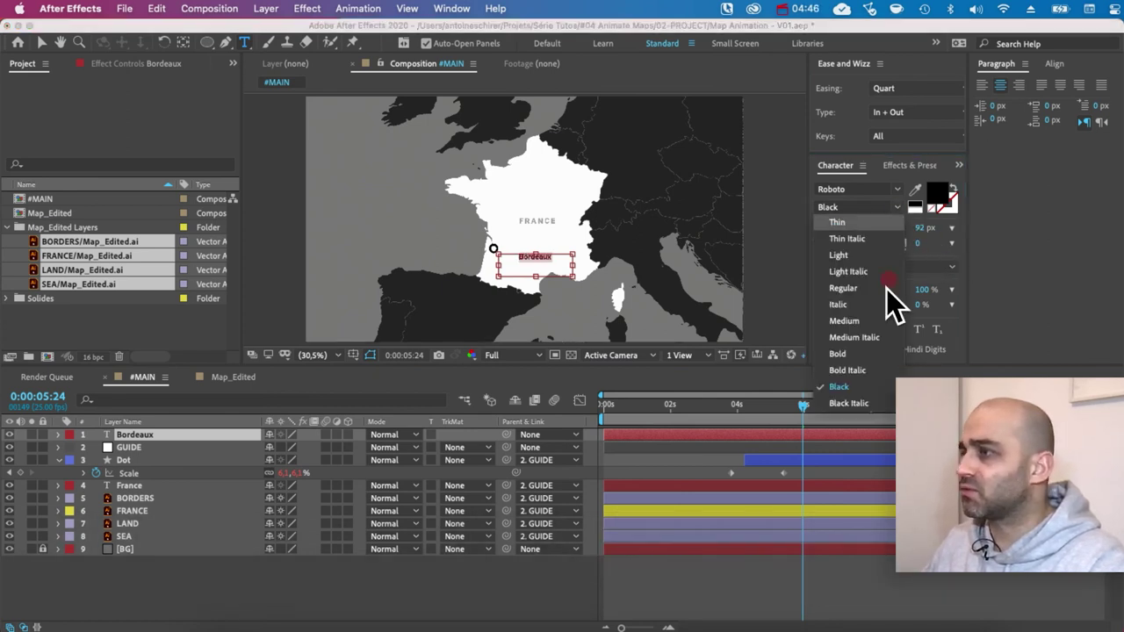
{"action": "left_click", "coordinate": [851, 324]}
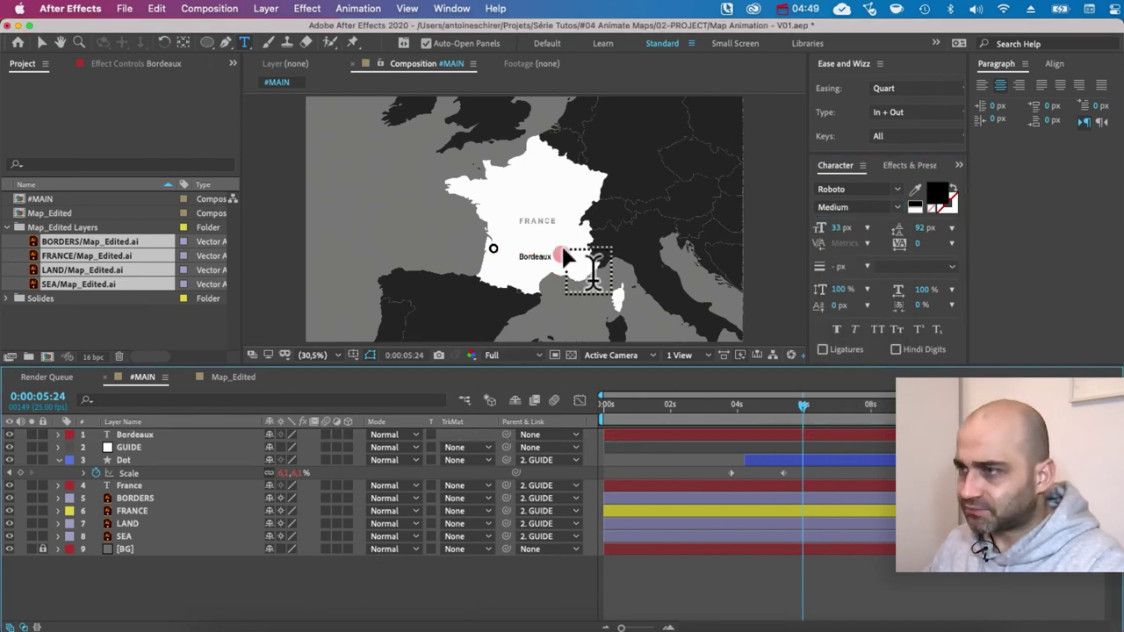
Move the Bordeaux label left so it sits just below and to the right of the Dot
{"action": "key", "text": "v"}
{"action": "scroll", "coordinate": [522, 263], "scroll_direction": "up", "scroll_amount": 4}
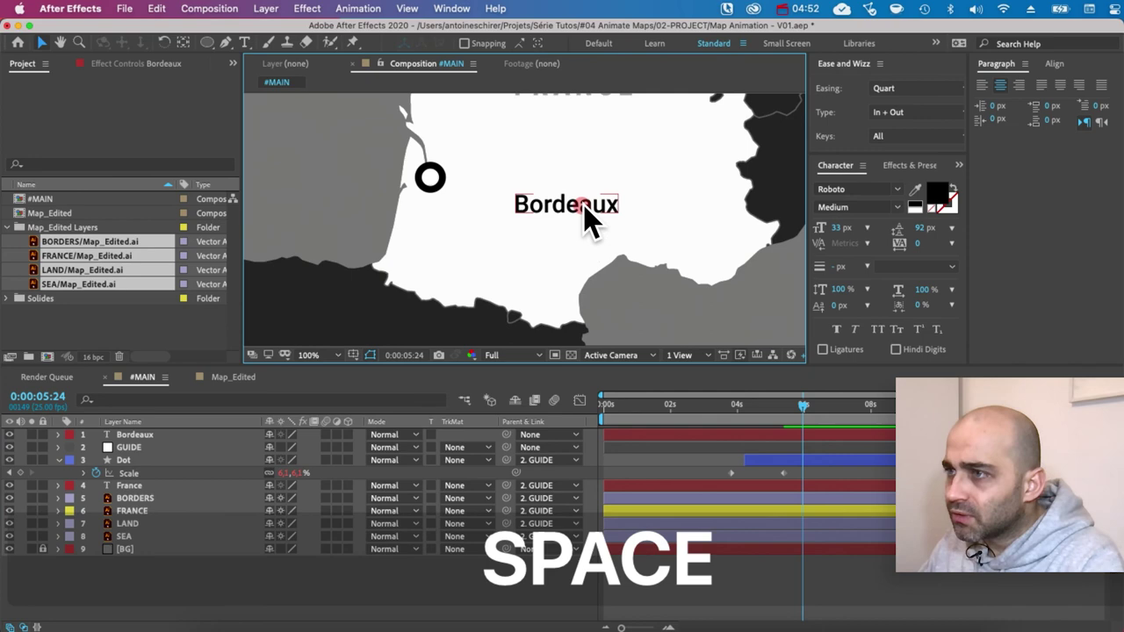
{"action": "left_click_drag", "start_coordinate": [582, 219], "coordinate": [524, 224]}
{"action": "left_click", "coordinate": [473, 300]}
Move the Bordeaux text layer's anchor point to the top-left corner of the word, nearest the Dot
{"action": "key", "text": "y"}
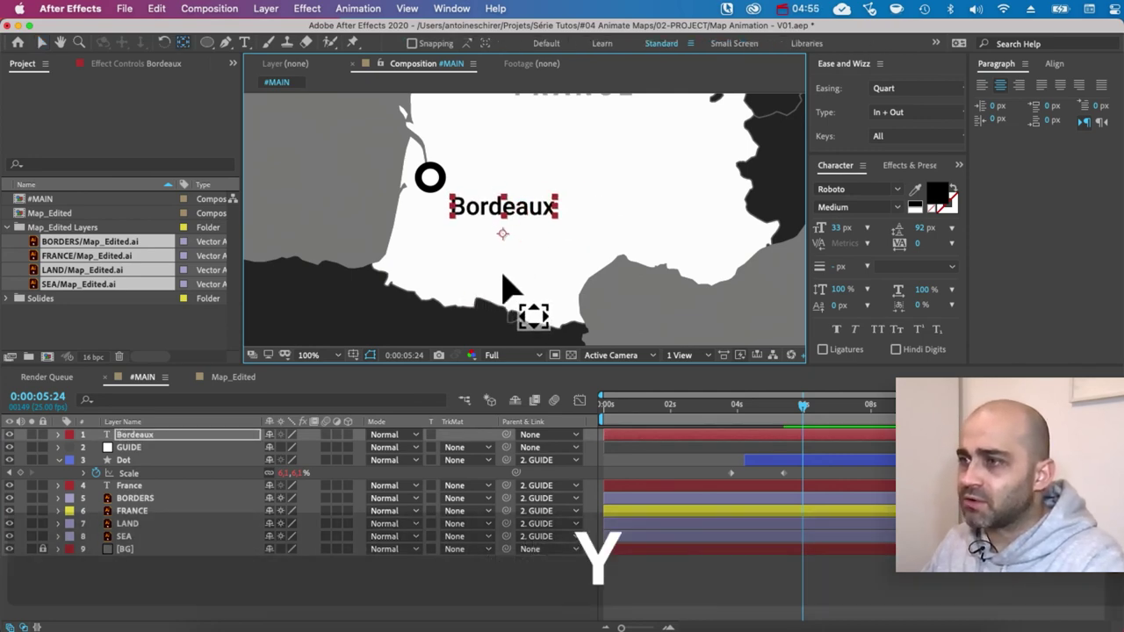
{"action": "left_click_drag", "start_coordinate": [488, 232], "coordinate": [453, 202]}
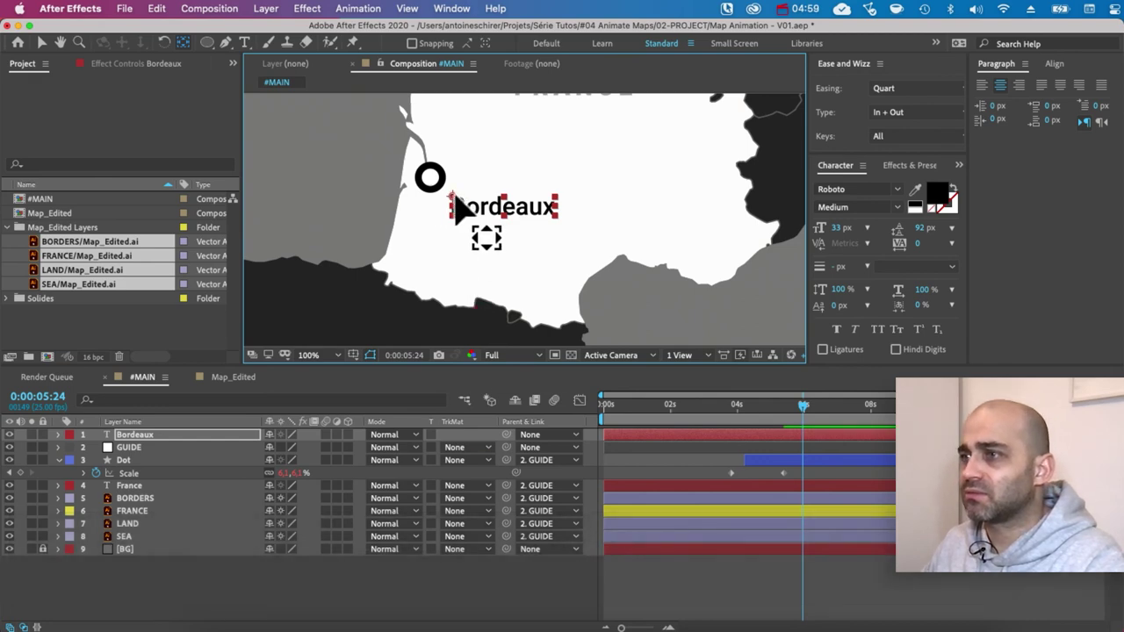
{"action": "key", "text": "v"}
{"action": "left_click", "coordinate": [618, 309]}
{"action": "left_click", "coordinate": [502, 214]}
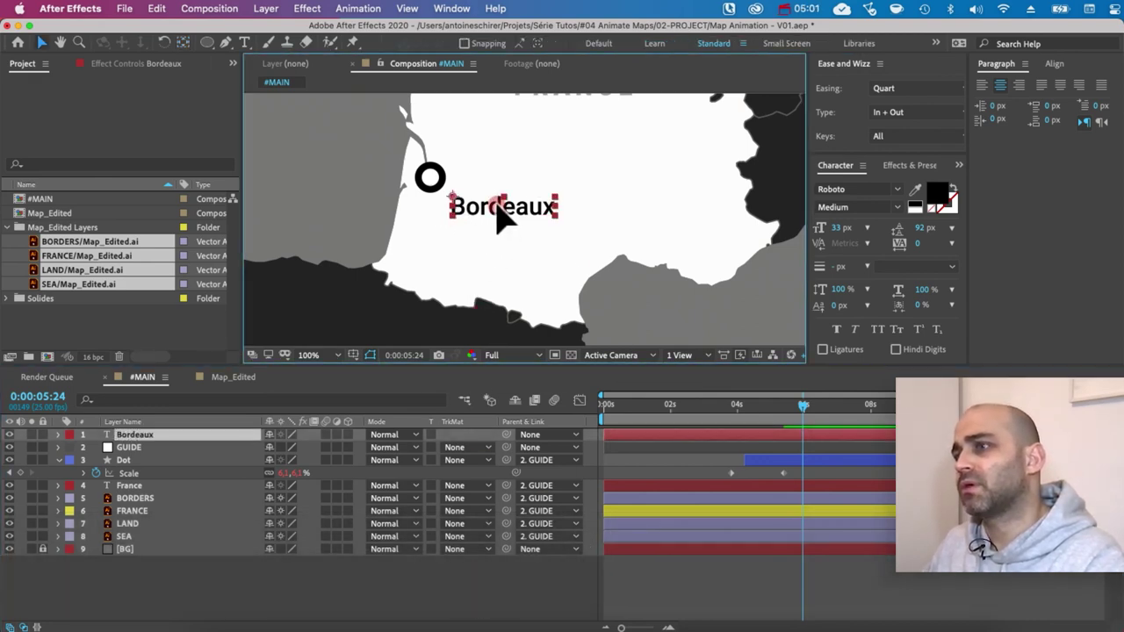
Parent the Bordeaux layer to GUIDE, place it directly below GUIDE in the layer stack, and scrub back to check its motion
{"action": "left_click_drag", "start_coordinate": [782, 411], "coordinate": [787, 406]}
{"action": "left_click_drag", "start_coordinate": [508, 434], "coordinate": [167, 471]}
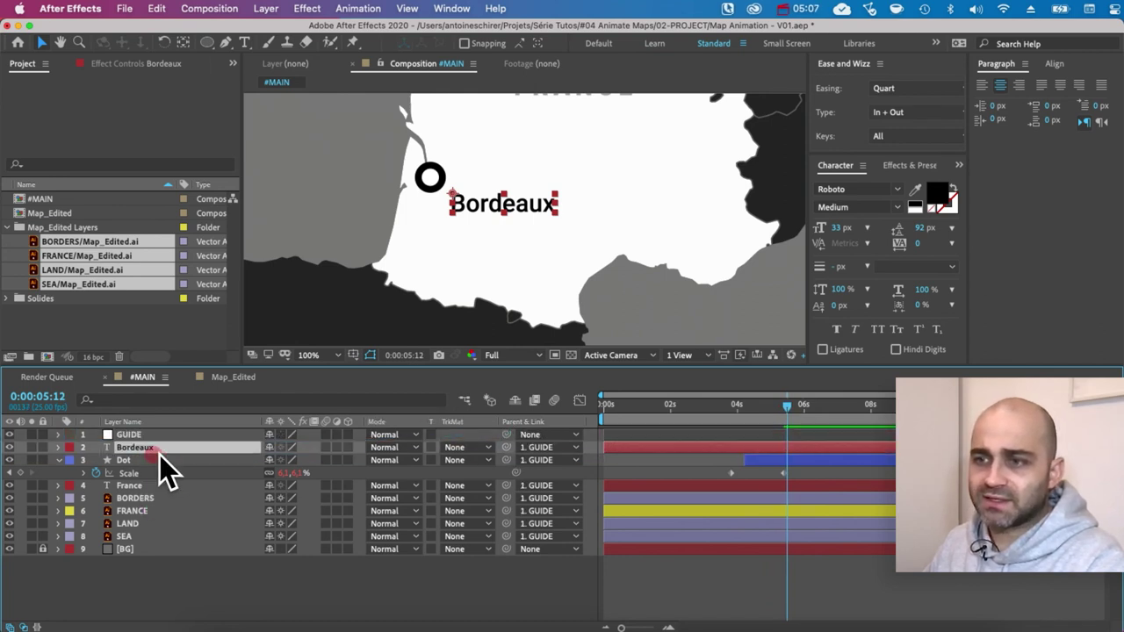
{"action": "left_click_drag", "start_coordinate": [799, 409], "coordinate": [741, 403]}
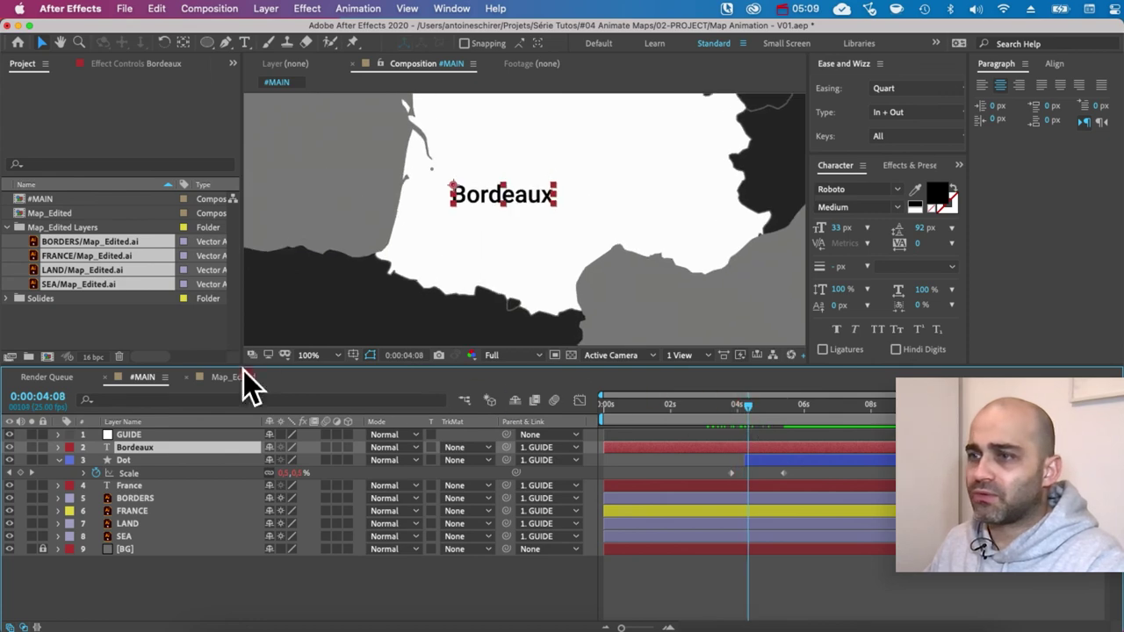
{"action": "left_click", "coordinate": [308, 355]}
{"action": "left_click", "coordinate": [346, 387]}
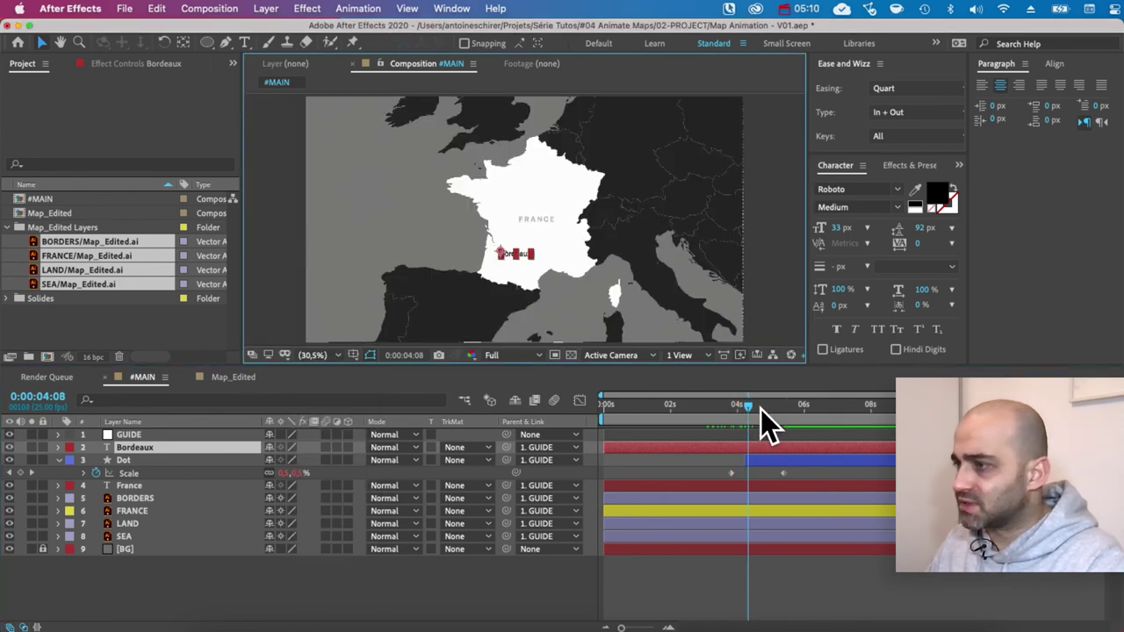
Scrub through the Bordeaux label's motion and compare its appearance timing with the QuickTime reference video
{"action": "mouse_move", "coordinate": [756, 402]}
{"action": "left_mouse_down"}
{"action": "mouse_move", "coordinate": [722, 399]}
{"action": "mouse_move", "coordinate": [765, 399]}
{"action": "left_mouse_up"}
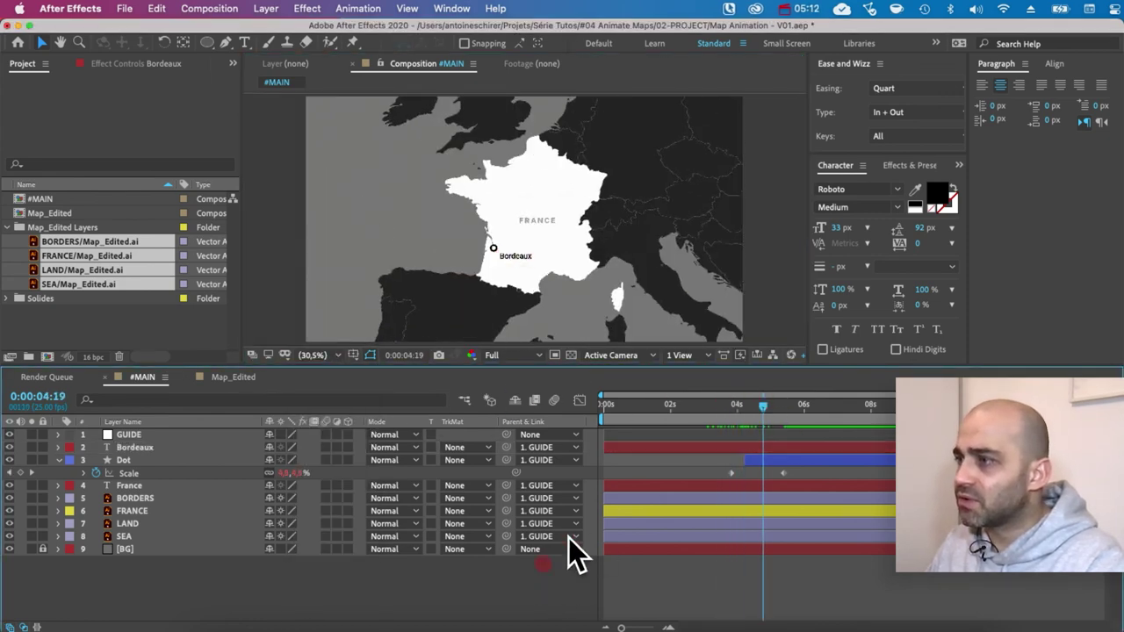
{"action": "left_click_drag", "start_coordinate": [741, 402], "coordinate": [800, 402]}
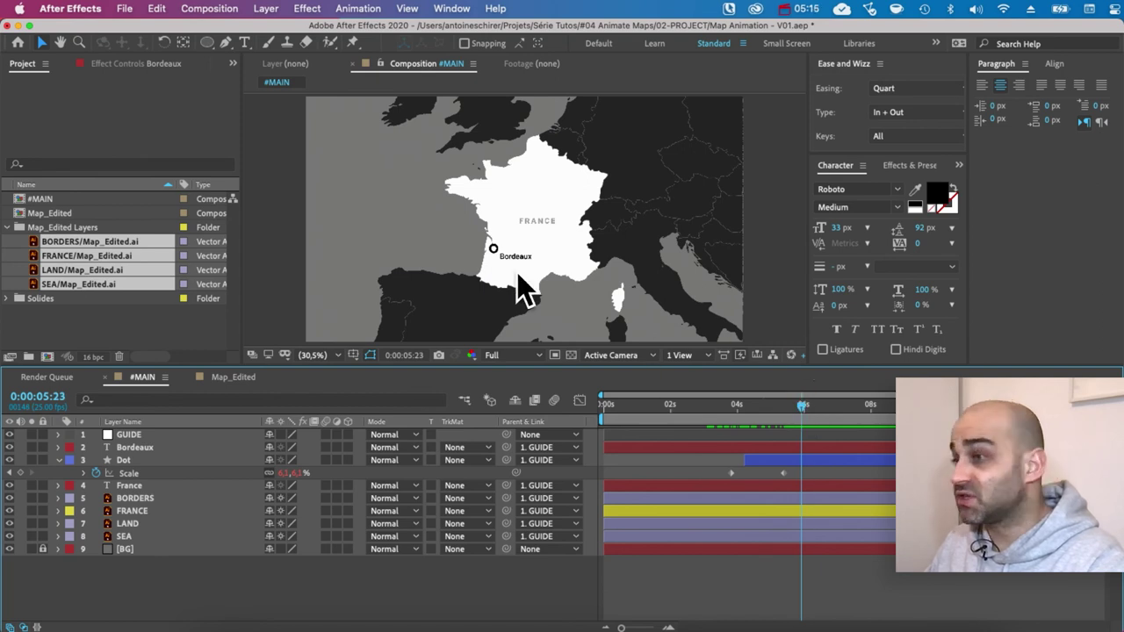
{"action": "key", "text": "super+Tab"}
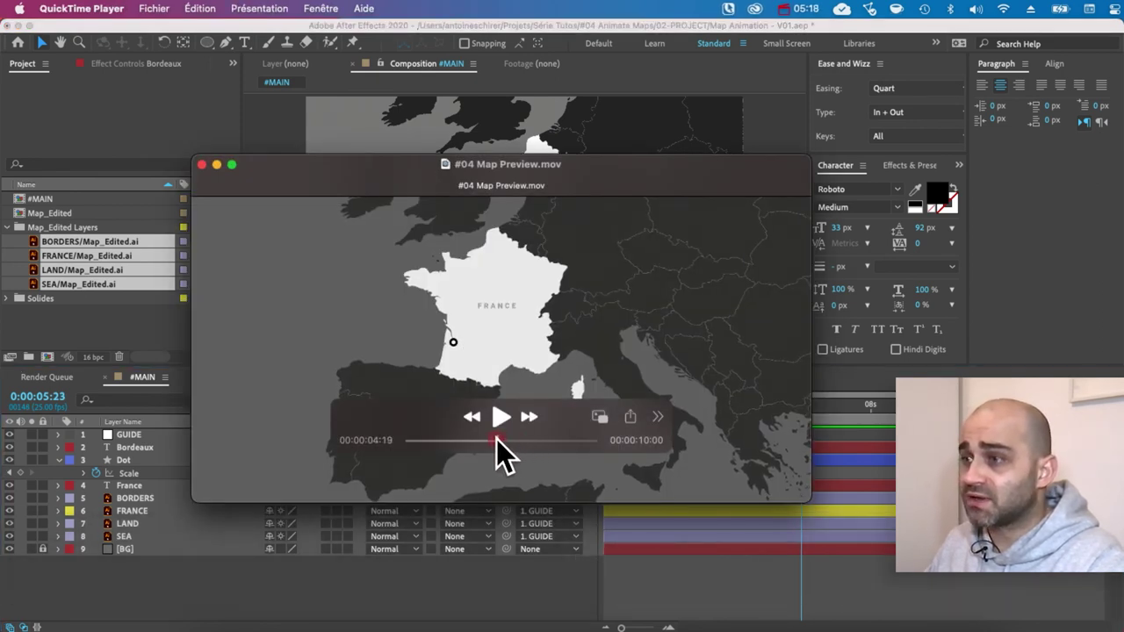
{"action": "left_click_drag", "start_coordinate": [496, 439], "coordinate": [528, 446]}
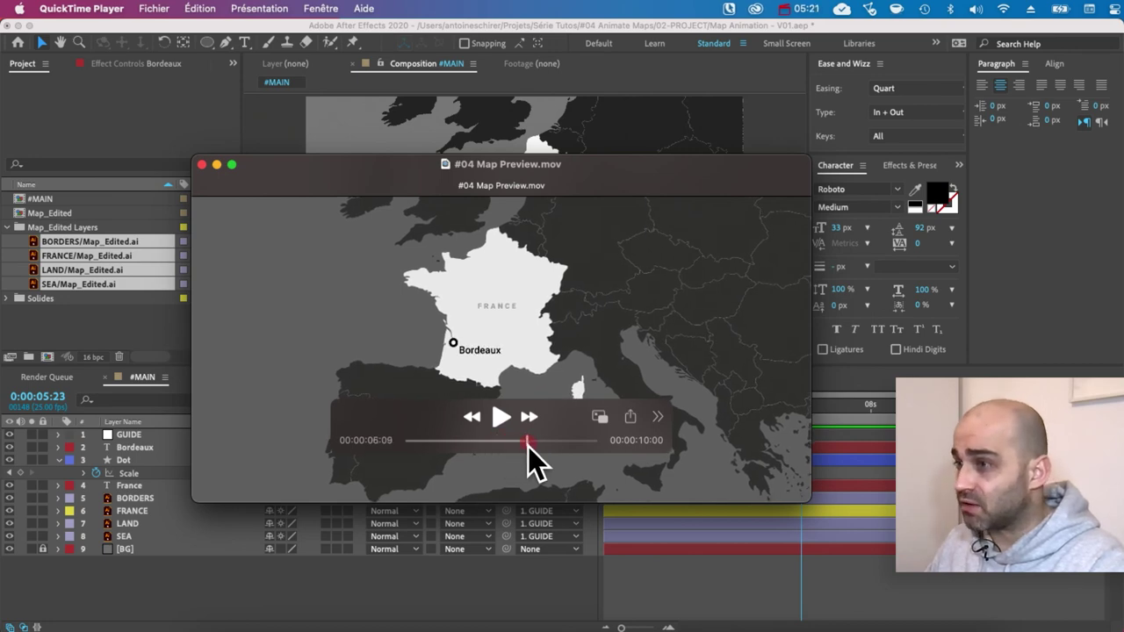
{"action": "key", "text": "super+Tab"}
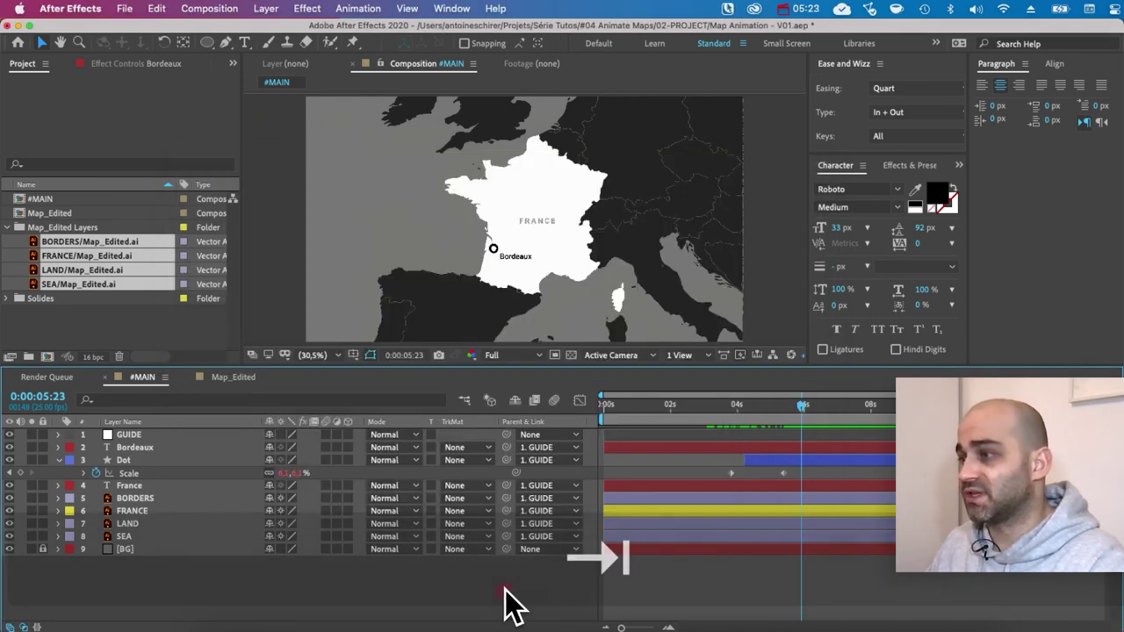
Draw a rectangular mask on the Bordeaux text layer that tightly frames the whole word
{"action": "mouse_move", "coordinate": [803, 401]}
{"action": "left_mouse_down"}
{"action": "mouse_move", "coordinate": [761, 405]}
{"action": "mouse_move", "coordinate": [795, 405]}
{"action": "left_mouse_up"}
{"action": "left_click", "coordinate": [151, 446]}
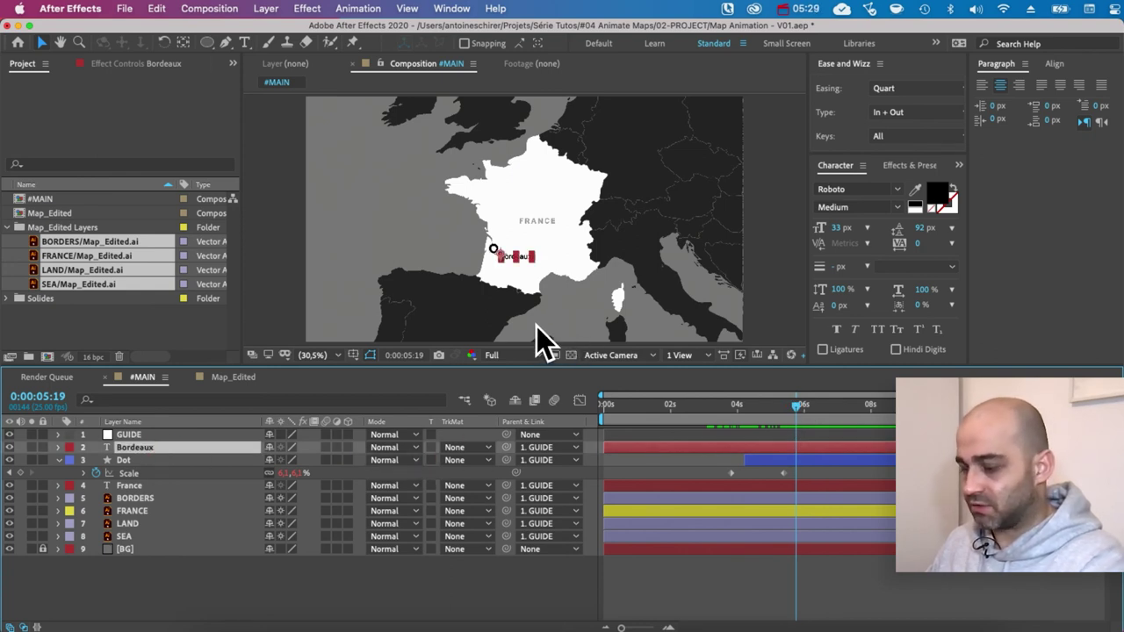
{"action": "key", "text": "slash"}
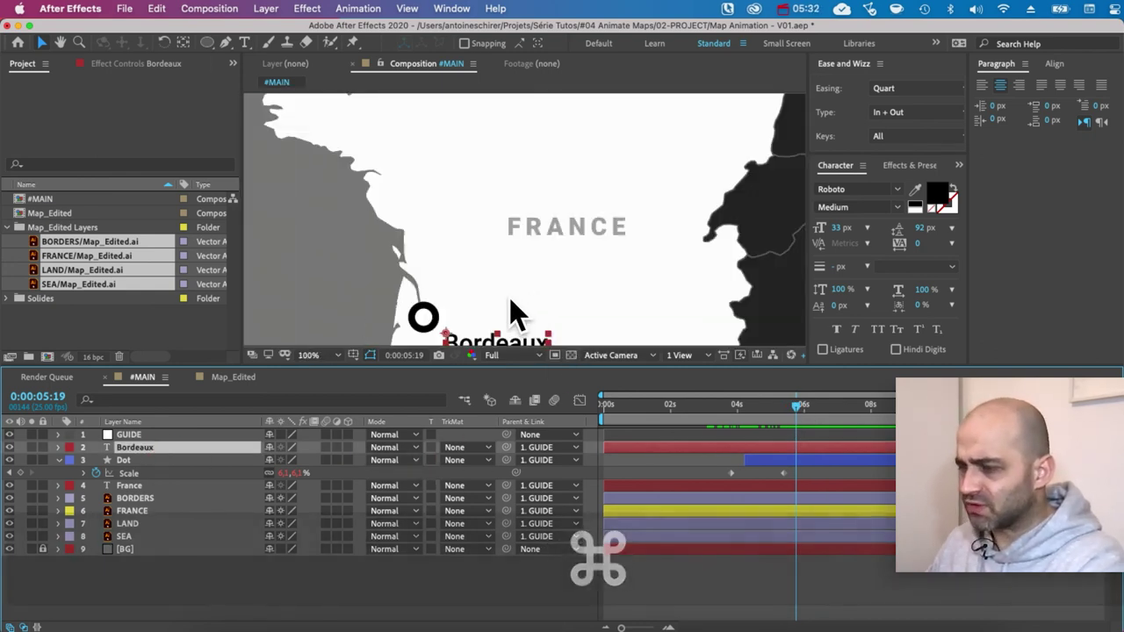
{"action": "key", "text": "period"}
{"action": "left_click_drag", "start_coordinate": [511, 302], "coordinate": [571, 103]}
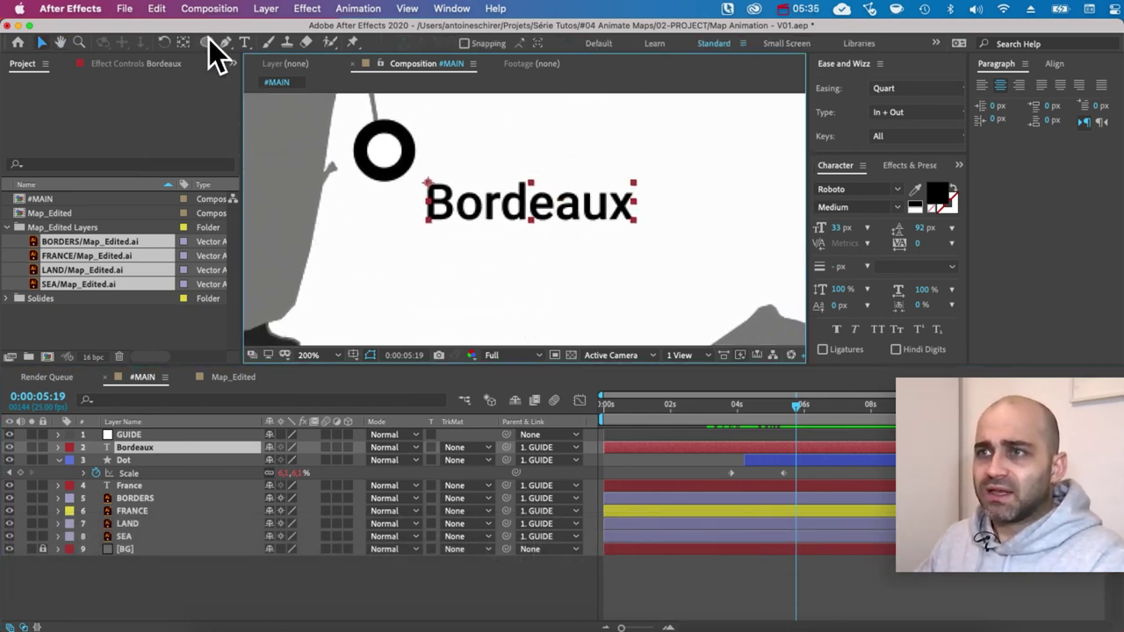
{"action": "left_click", "coordinate": [207, 42]}
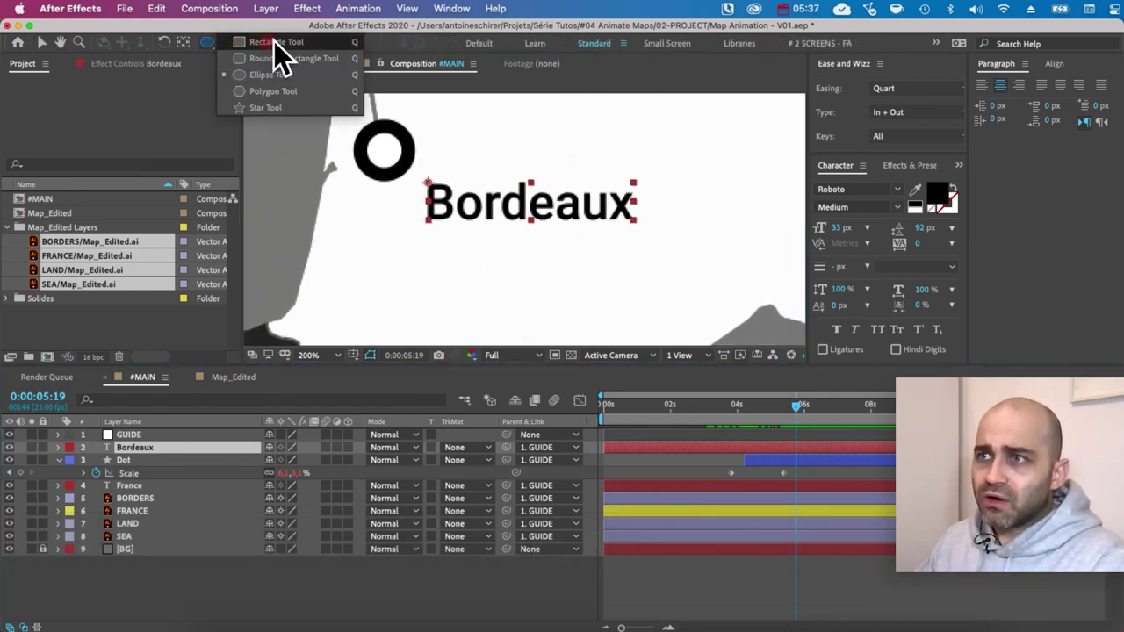
{"action": "left_click", "coordinate": [272, 42]}
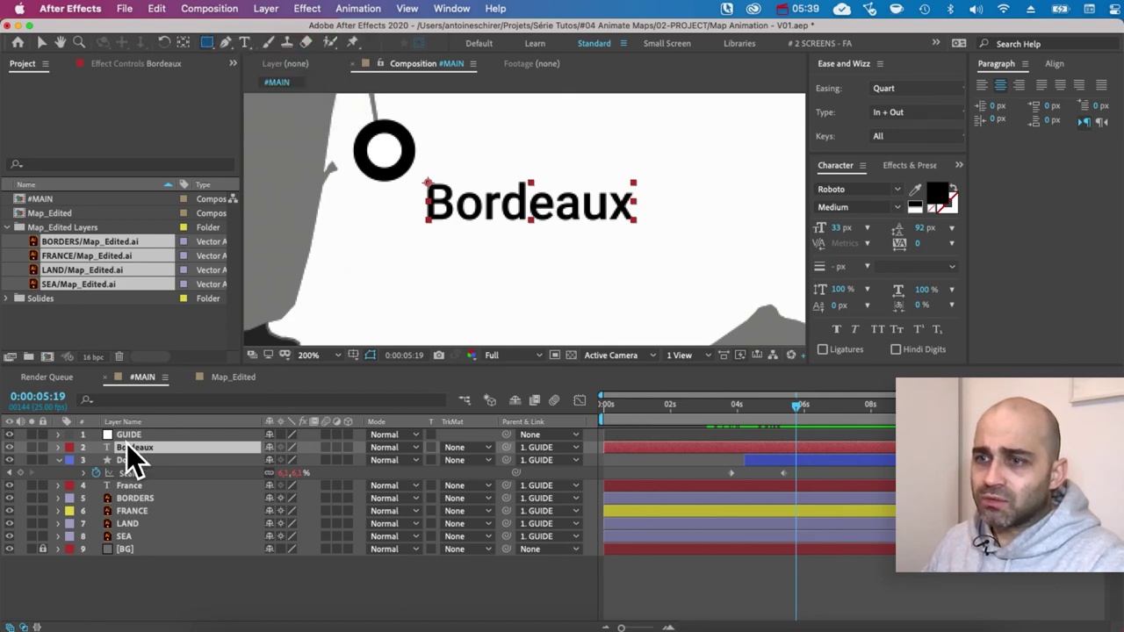
{"action": "left_click", "coordinate": [115, 448]}
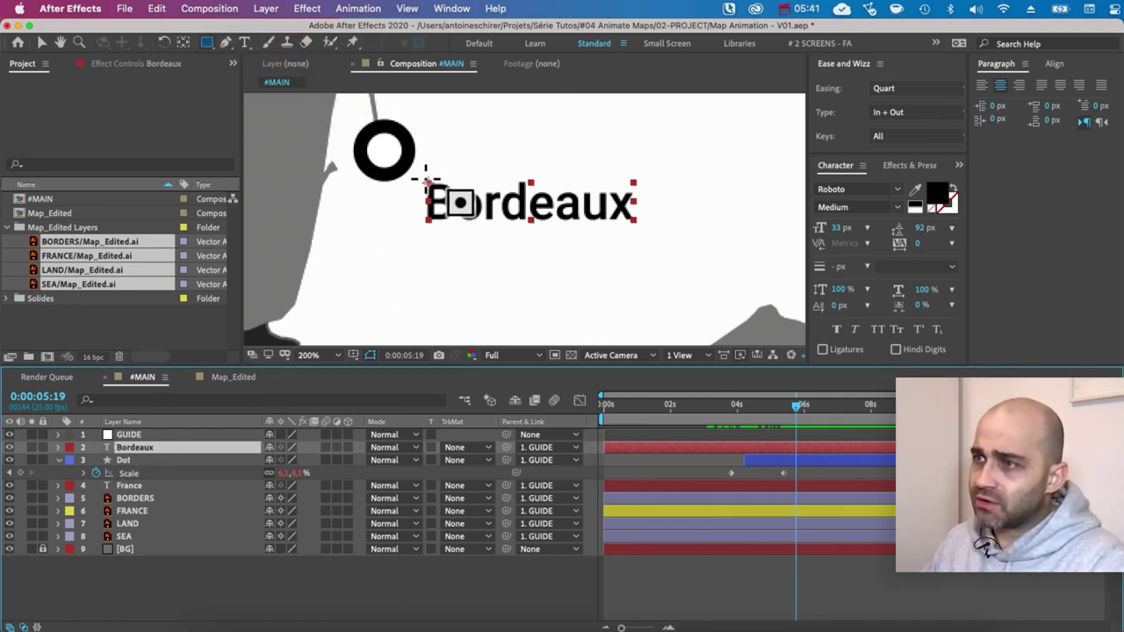
{"action": "left_click_drag", "start_coordinate": [423, 179], "coordinate": [639, 228]}
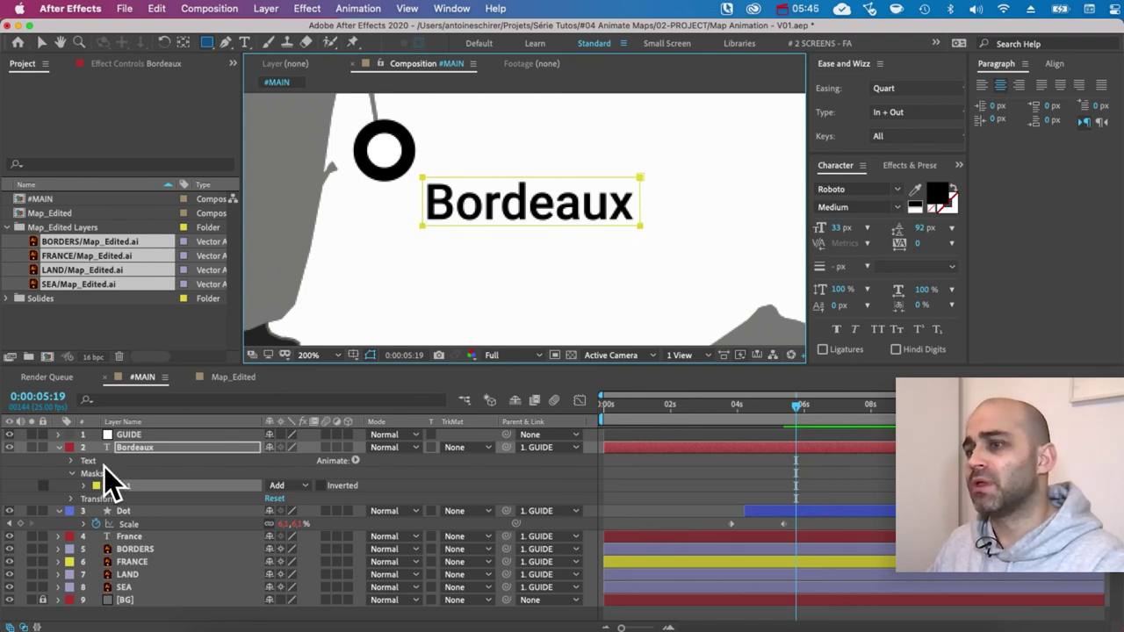
Add a Position text animator to the Bordeaux layer, test a vertical offset of the text inside the mask and undo that offset
{"action": "left_click", "coordinate": [356, 461]}
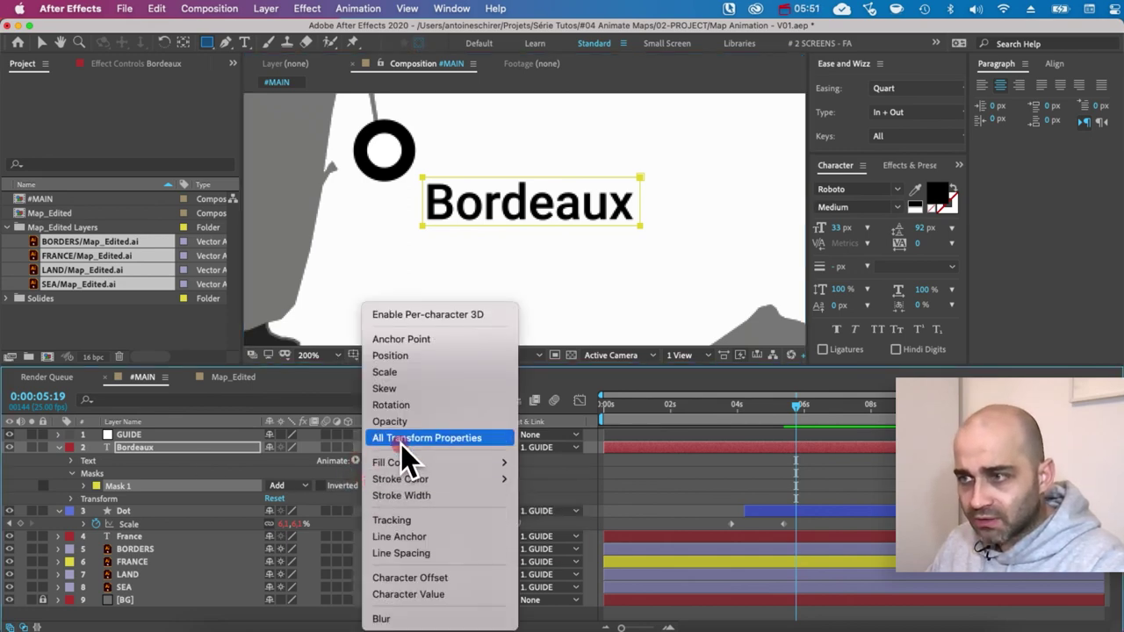
{"action": "left_click", "coordinate": [407, 355]}
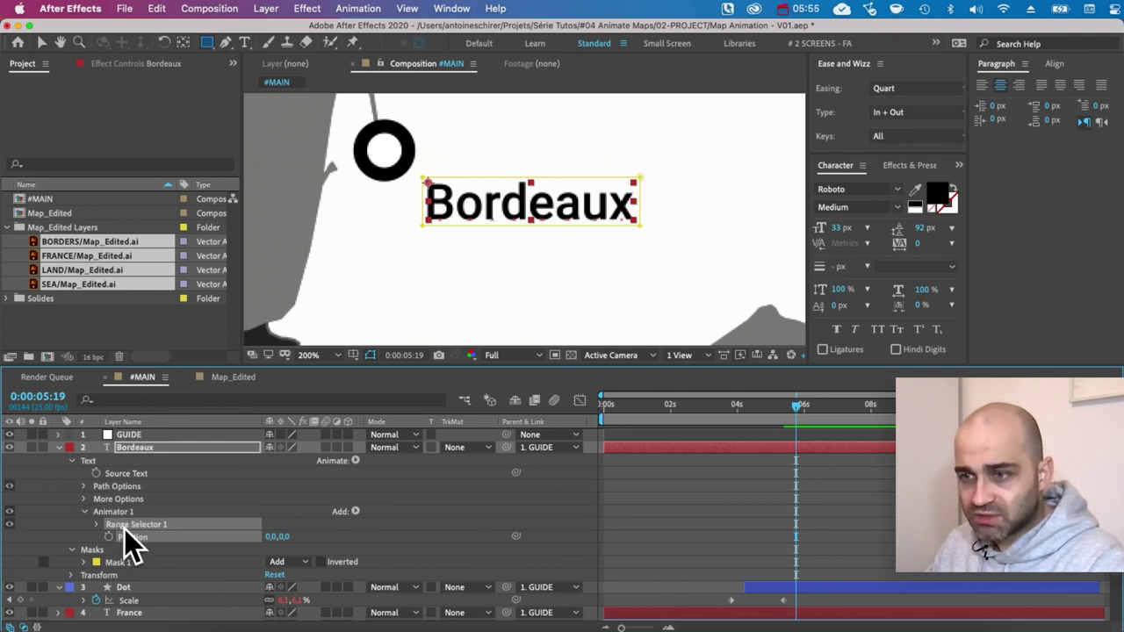
{"action": "mouse_move", "coordinate": [287, 537]}
{"action": "left_mouse_down"}
{"action": "mouse_move", "coordinate": [246, 529]}
{"action": "mouse_move", "coordinate": [291, 527]}
{"action": "left_mouse_up"}
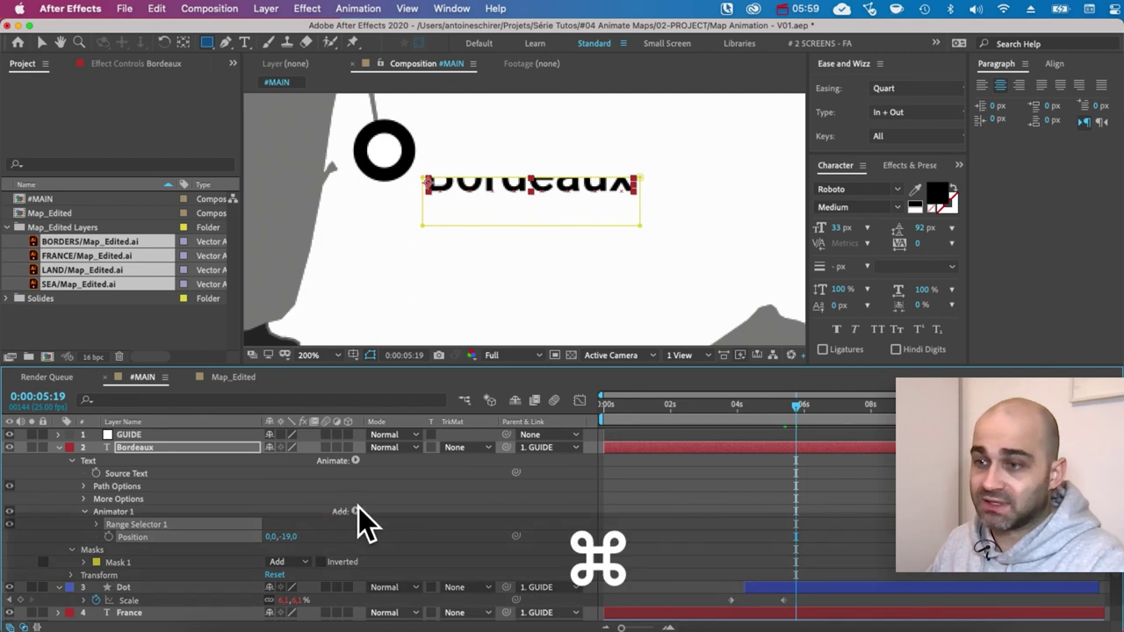
{"action": "key", "text": "super+z"}
Keyframe the Bordeaux animator Position from 0, -49 at 0:00:05:06 to 0, 0 about 1.4 seconds further on
{"action": "left_click", "coordinate": [109, 536]}
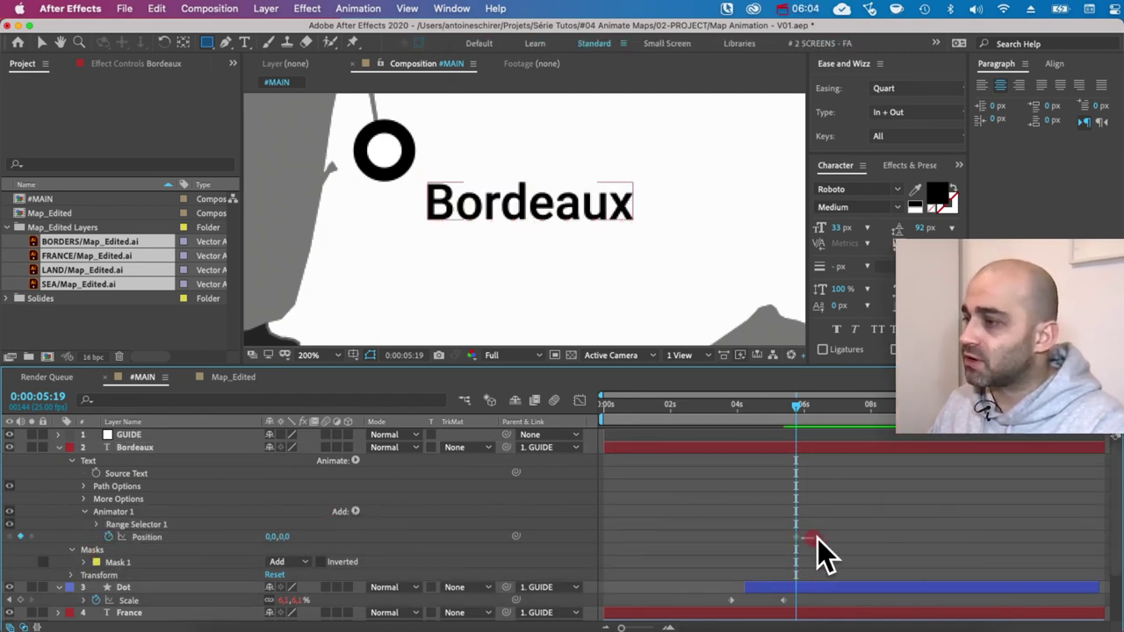
{"action": "left_click", "coordinate": [796, 538]}
{"action": "left_click_drag", "start_coordinate": [796, 537], "coordinate": [826, 536]}
{"action": "left_click_drag", "start_coordinate": [795, 405], "coordinate": [779, 407]}
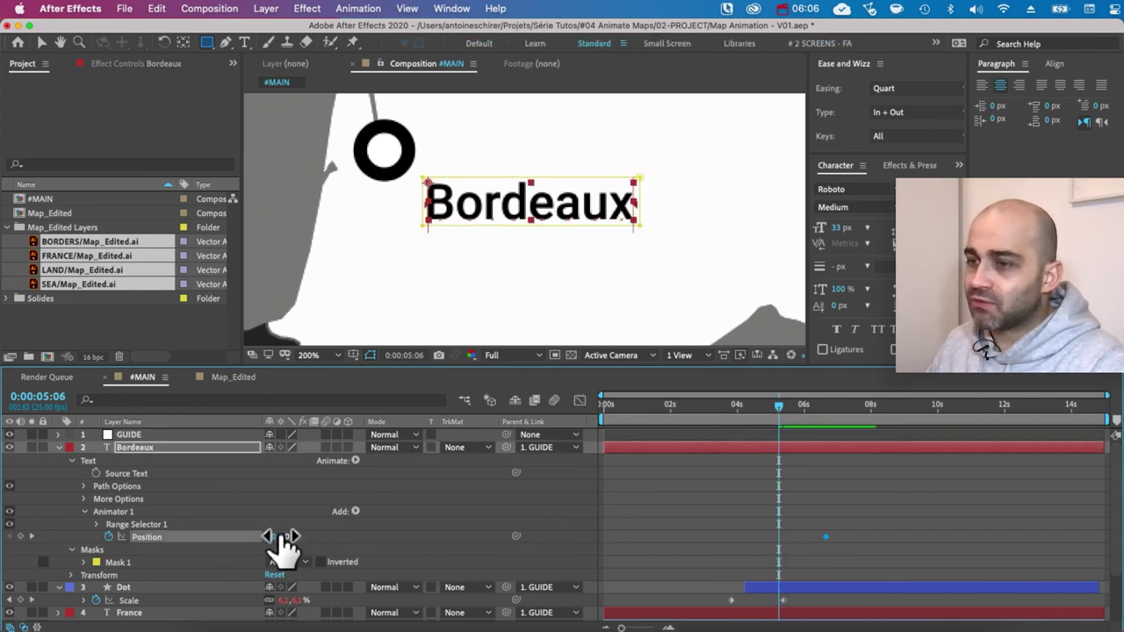
{"action": "left_click_drag", "start_coordinate": [279, 536], "coordinate": [257, 535]}
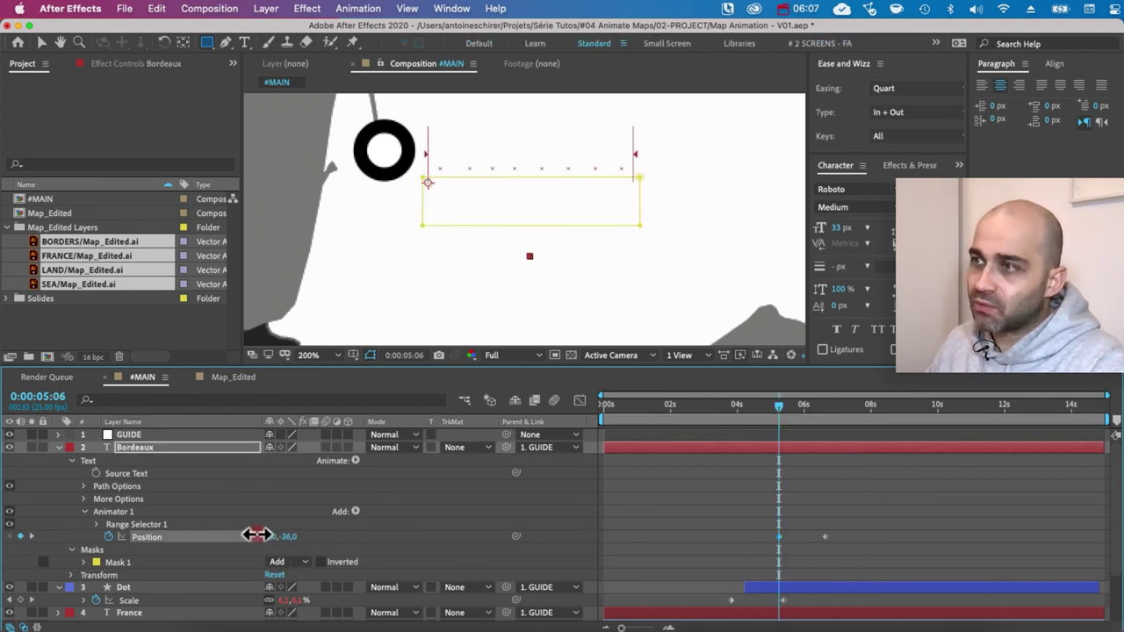
{"action": "left_click_drag", "start_coordinate": [777, 509], "coordinate": [761, 540]}
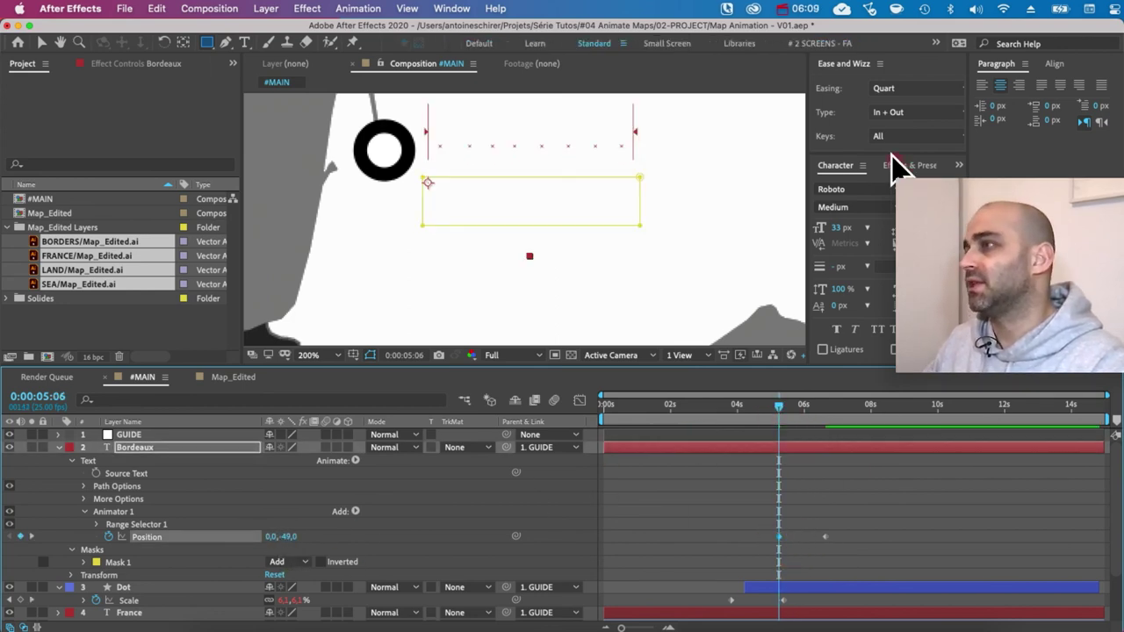
Apply Ease and Wizz Quart In + Out easing to the Bordeaux Position keyframes and preview the text reveal from 0:00:04:00
{"action": "left_click_drag", "start_coordinate": [881, 155], "coordinate": [881, 204]}
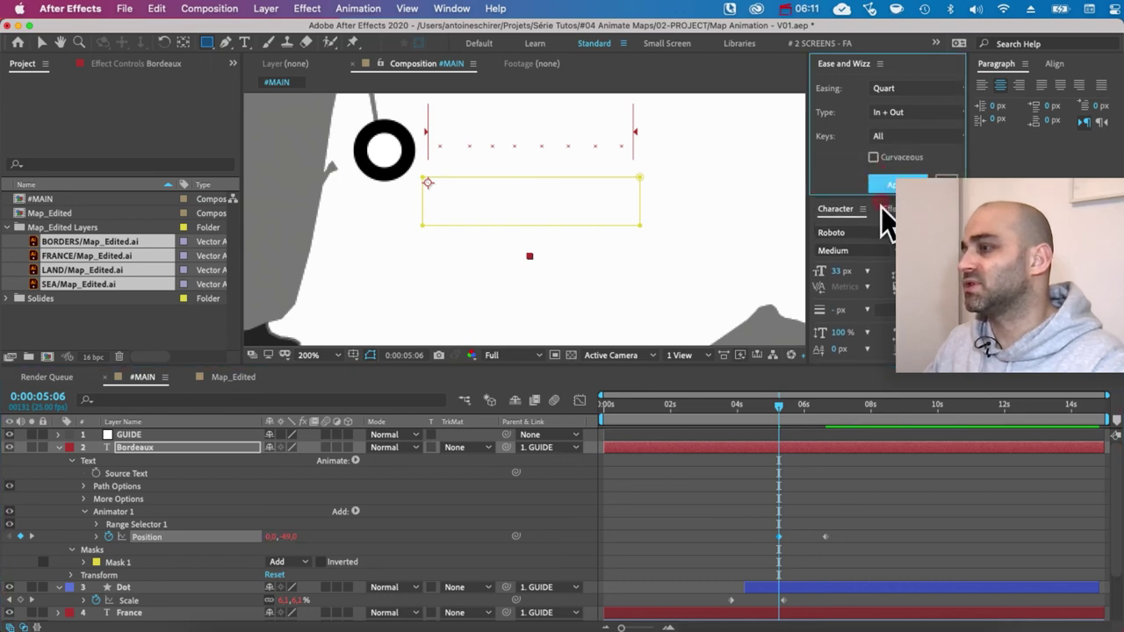
{"action": "left_click_drag", "start_coordinate": [782, 404], "coordinate": [737, 405]}
{"action": "key", "text": "space"}
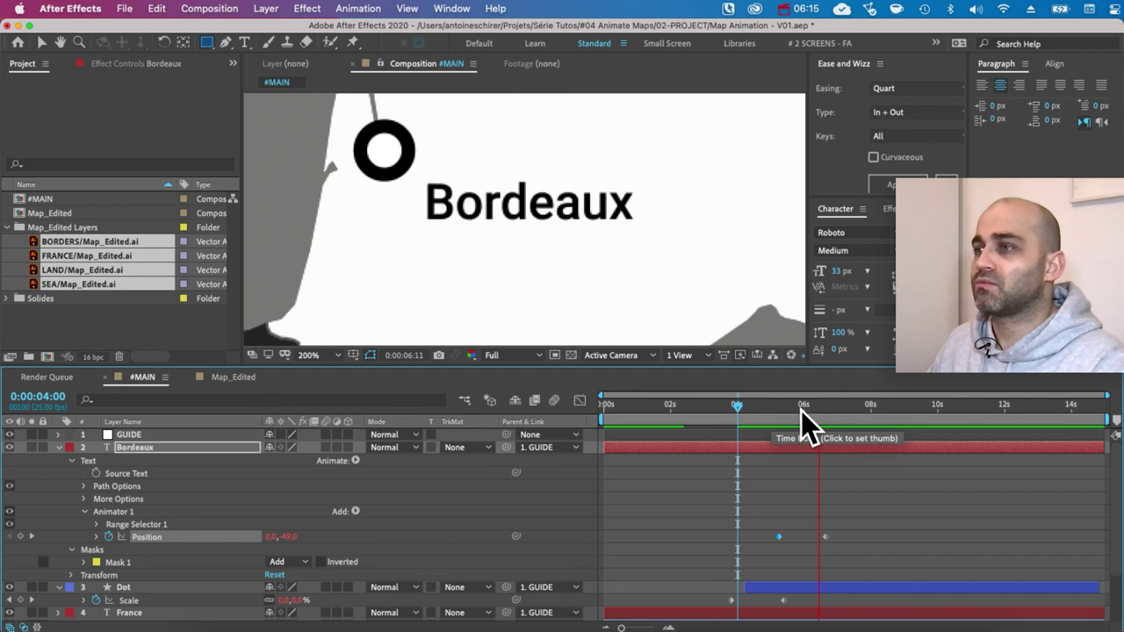
{"action": "key", "text": "space"}
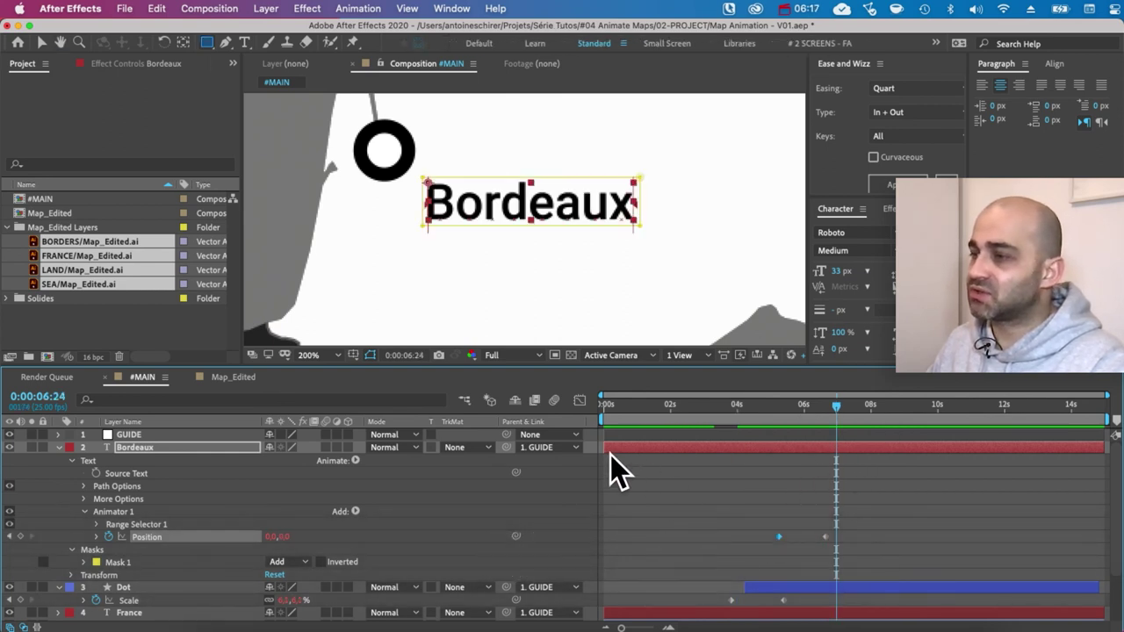
Shift the Bordeaux layer in time so it starts at about 4.3 seconds alongside the Dot, and reveal all layers' keyframes
{"action": "left_click", "coordinate": [663, 450]}
{"action": "left_click_drag", "start_coordinate": [663, 450], "coordinate": [798, 442]}
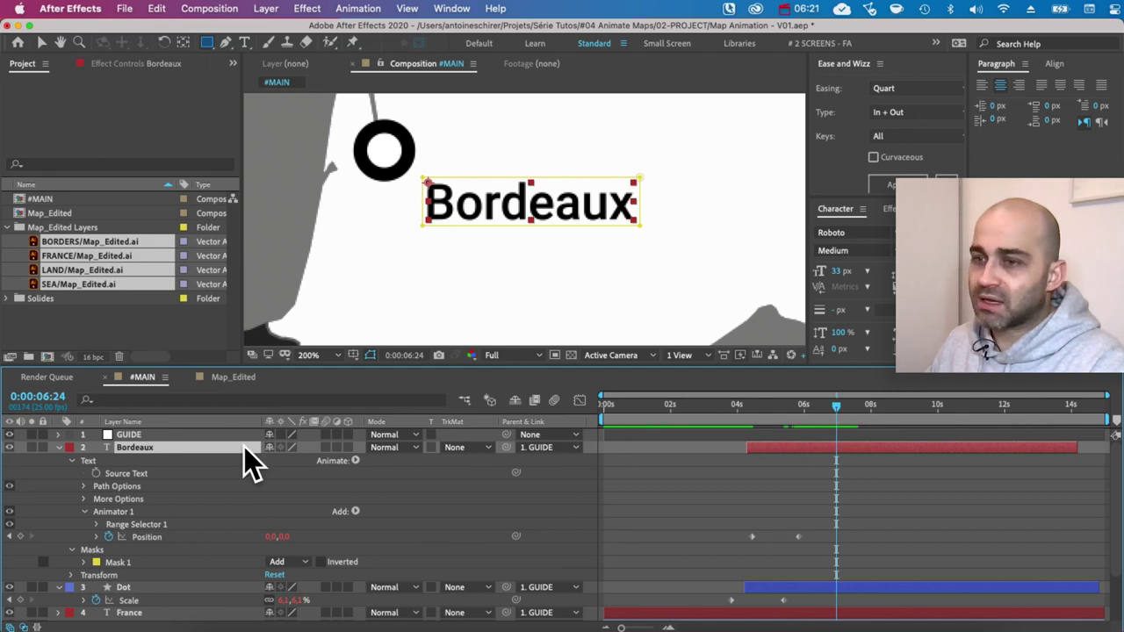
{"action": "key", "text": "super+a"}
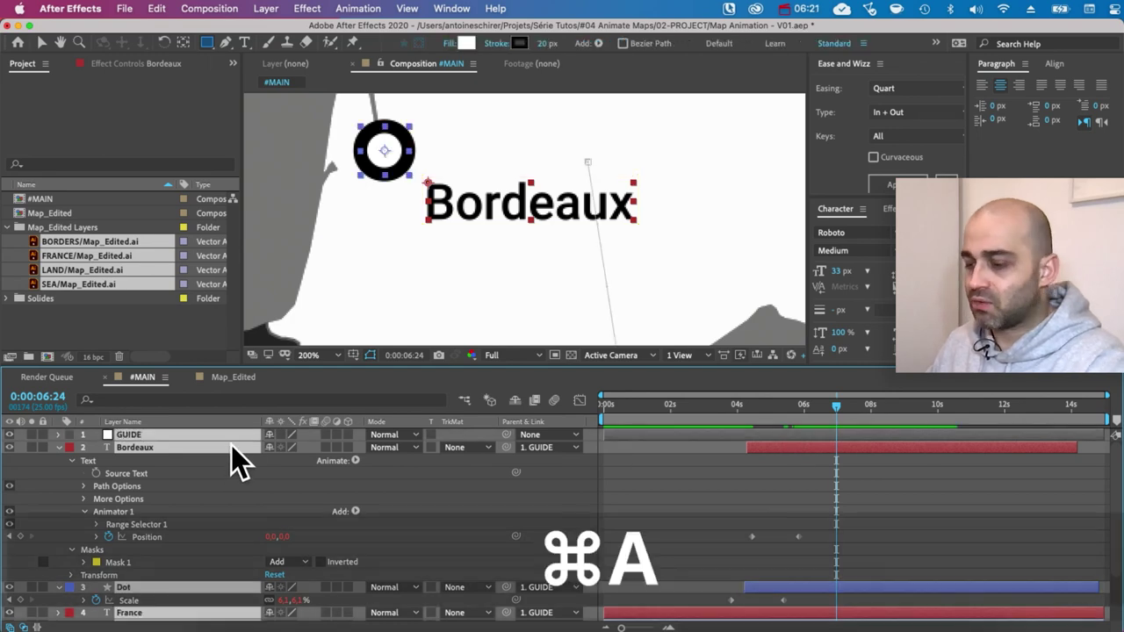
{"action": "key", "text": "u"}
Fit the whole composition in the viewer and play the animation from 0:00:03:09 to check the Bordeaux label's timing
{"action": "left_click_drag", "start_coordinate": [747, 409], "coordinate": [733, 419]}
{"action": "key", "text": "space"}
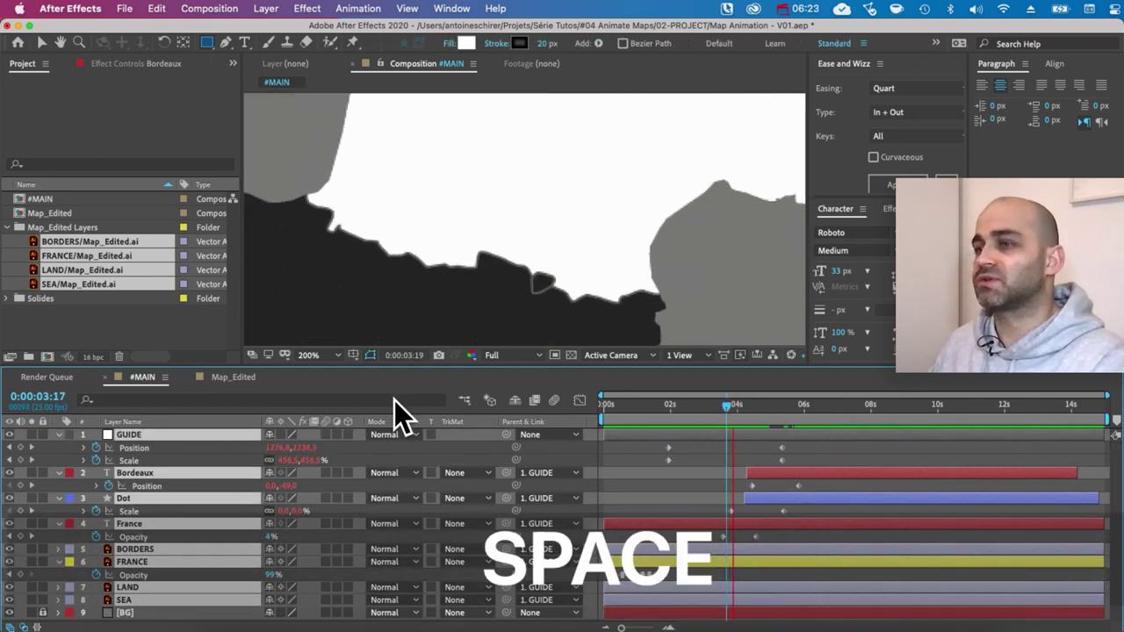
{"action": "left_click", "coordinate": [331, 355]}
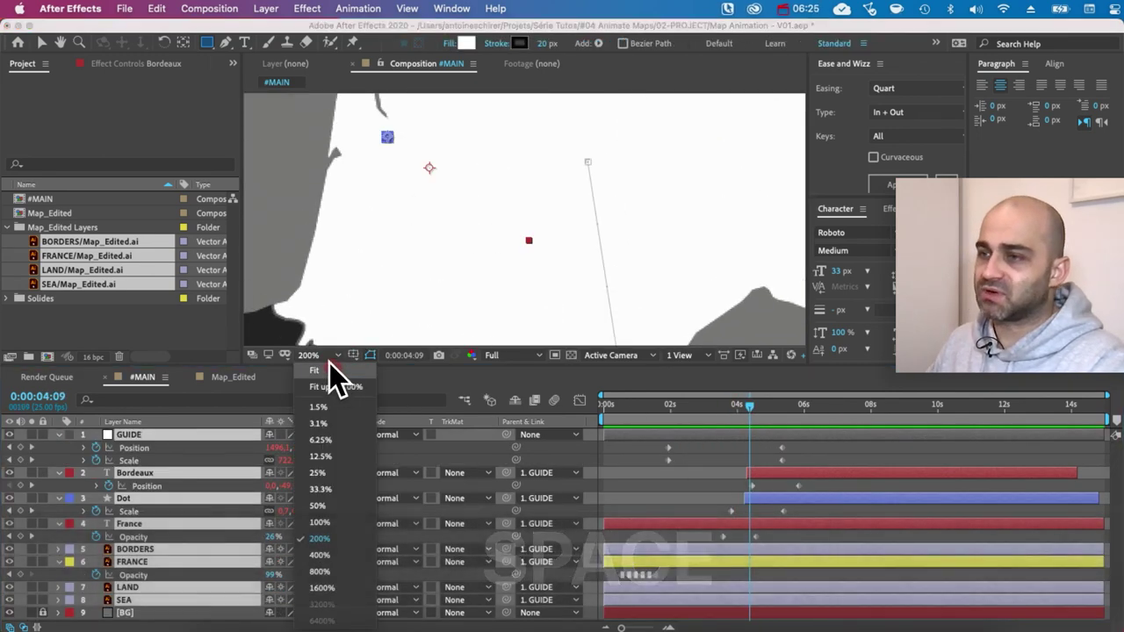
{"action": "left_click", "coordinate": [329, 363]}
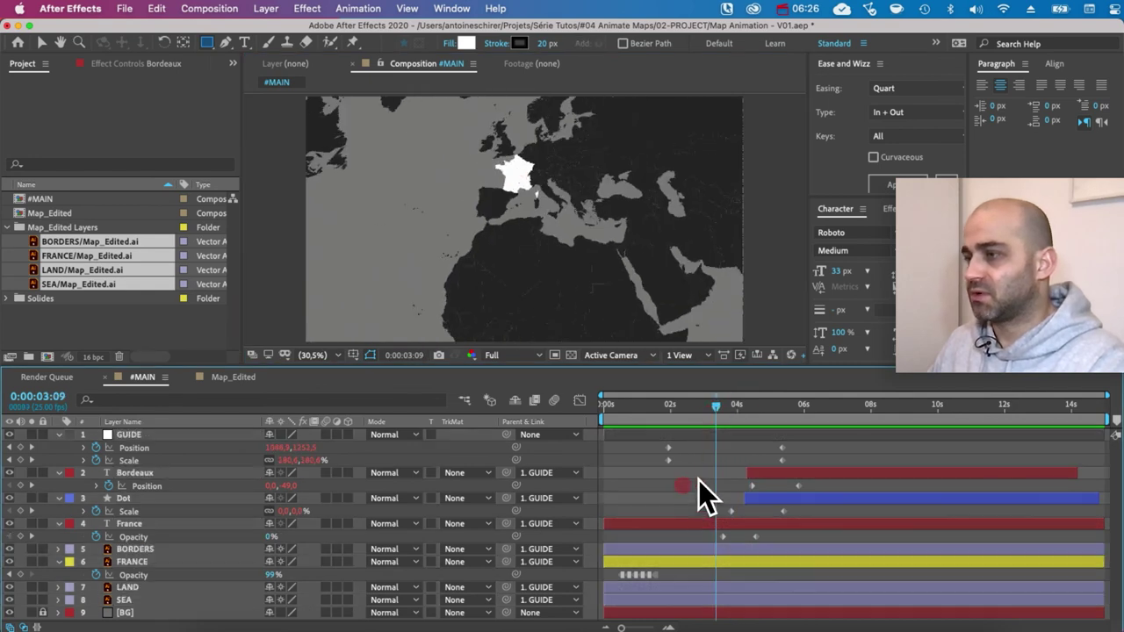
{"action": "key", "text": "space"}
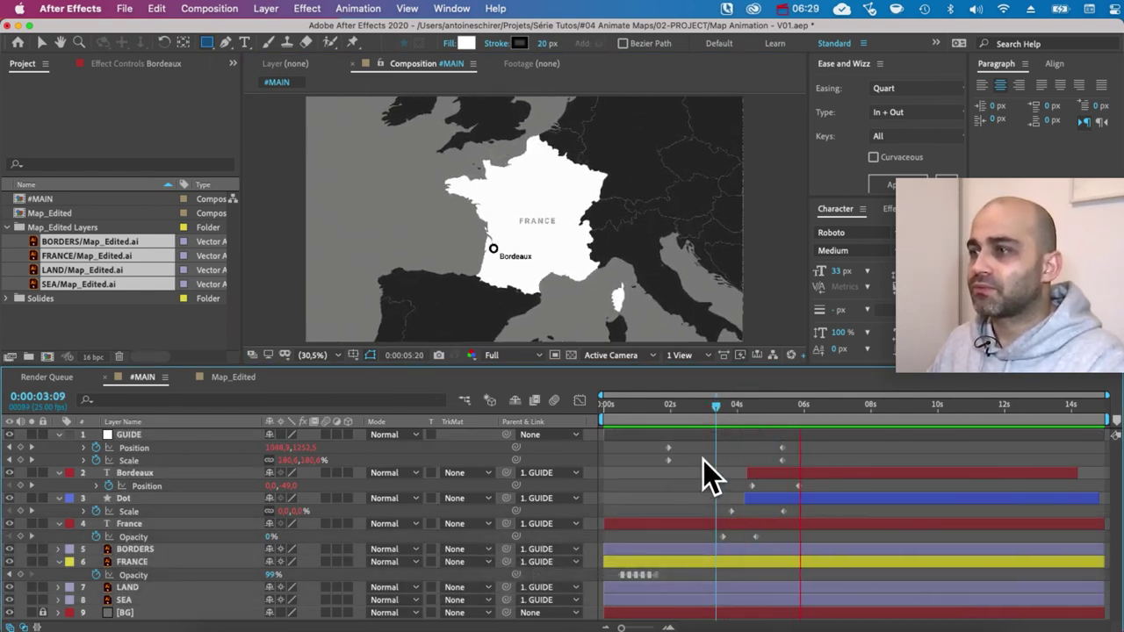
{"action": "key", "text": "space"}
Adjust the Bordeaux layer's Position so the word sits slightly further left and lower, tucked beside the Dot
{"action": "left_click", "coordinate": [143, 471]}
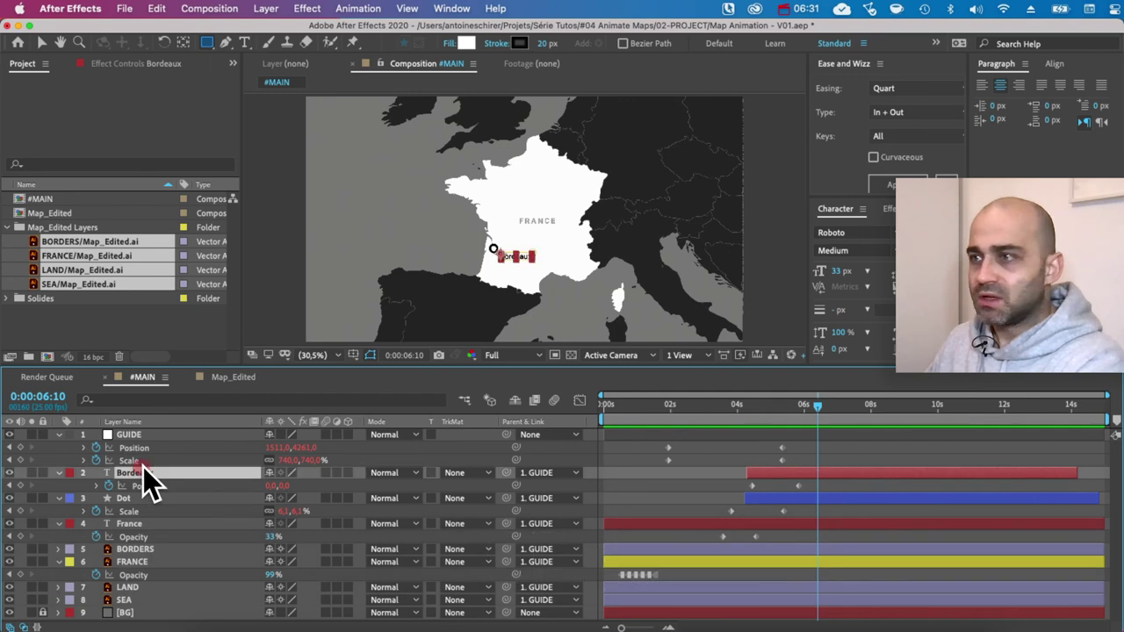
{"action": "scroll", "coordinate": [507, 287], "scroll_direction": "up", "scroll_amount": 4}
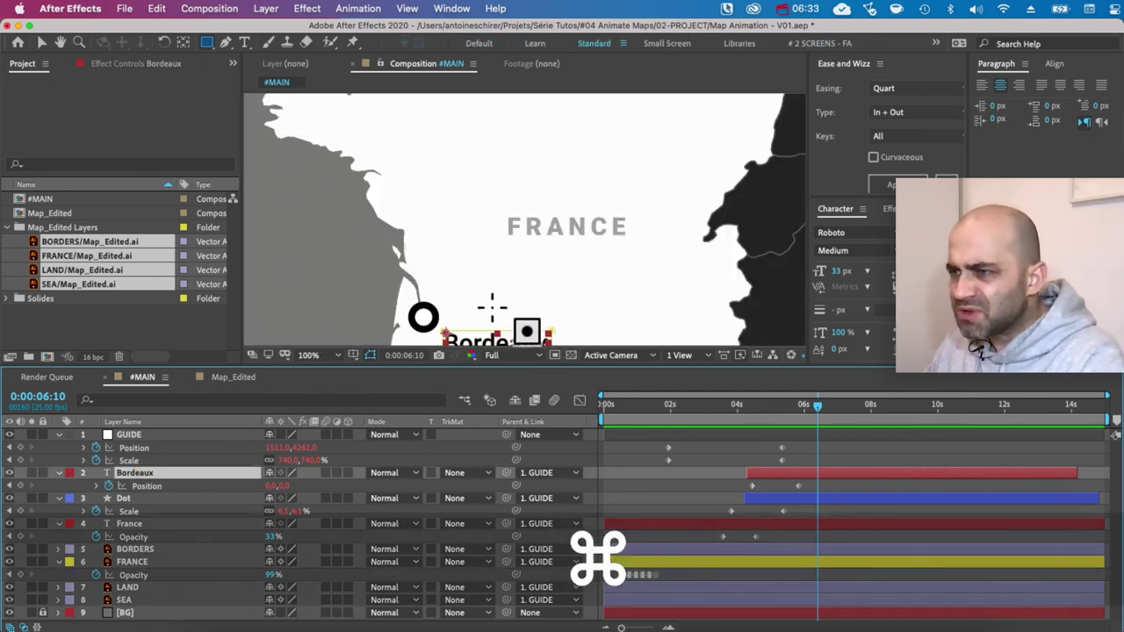
{"action": "left_click_drag", "start_coordinate": [492, 306], "coordinate": [498, 220]}
{"action": "key", "text": "v"}
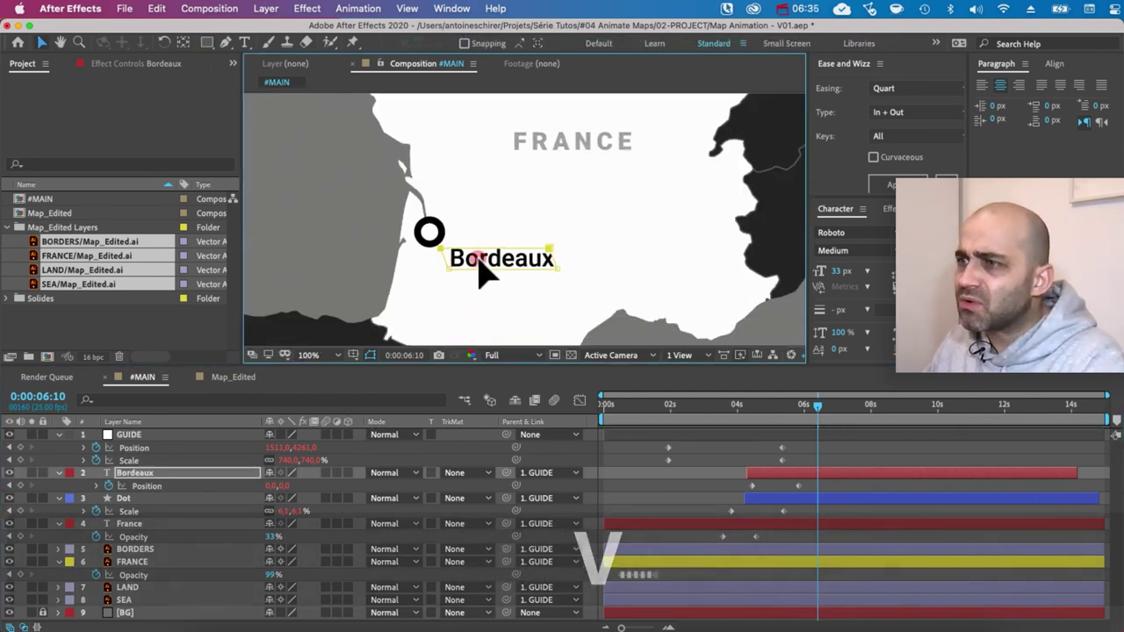
{"action": "left_click_drag", "start_coordinate": [478, 263], "coordinate": [446, 285]}
{"action": "left_click", "coordinate": [181, 474]}
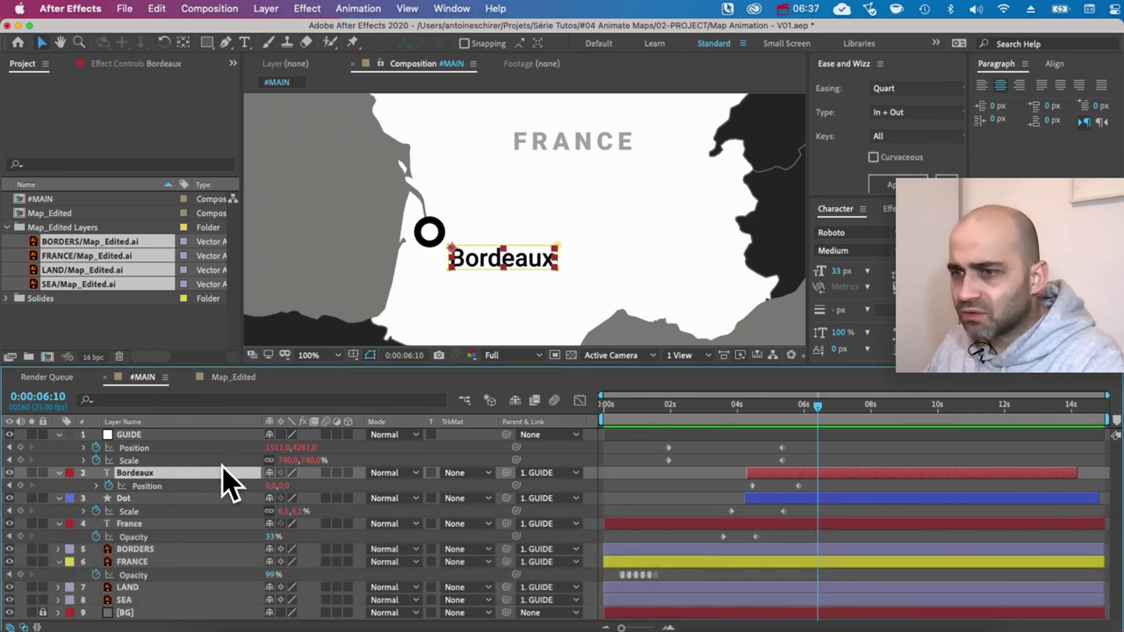
{"action": "key", "text": "p"}
{"action": "left_click_drag", "start_coordinate": [272, 486], "coordinate": [206, 485]}
{"action": "key", "text": "Down"}
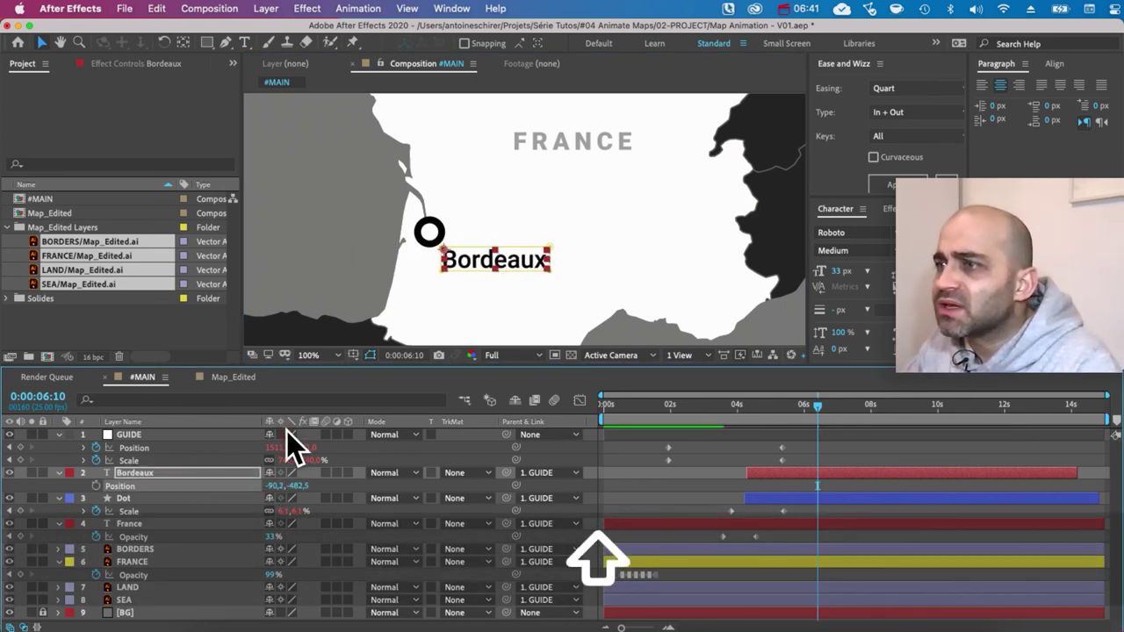
{"action": "key", "text": "Down"}
{"action": "key", "text": "Right"}
Scale the Bordeaux text layer up to about 18.5%
{"action": "key", "text": "s"}
{"action": "left_click", "coordinate": [290, 484]}
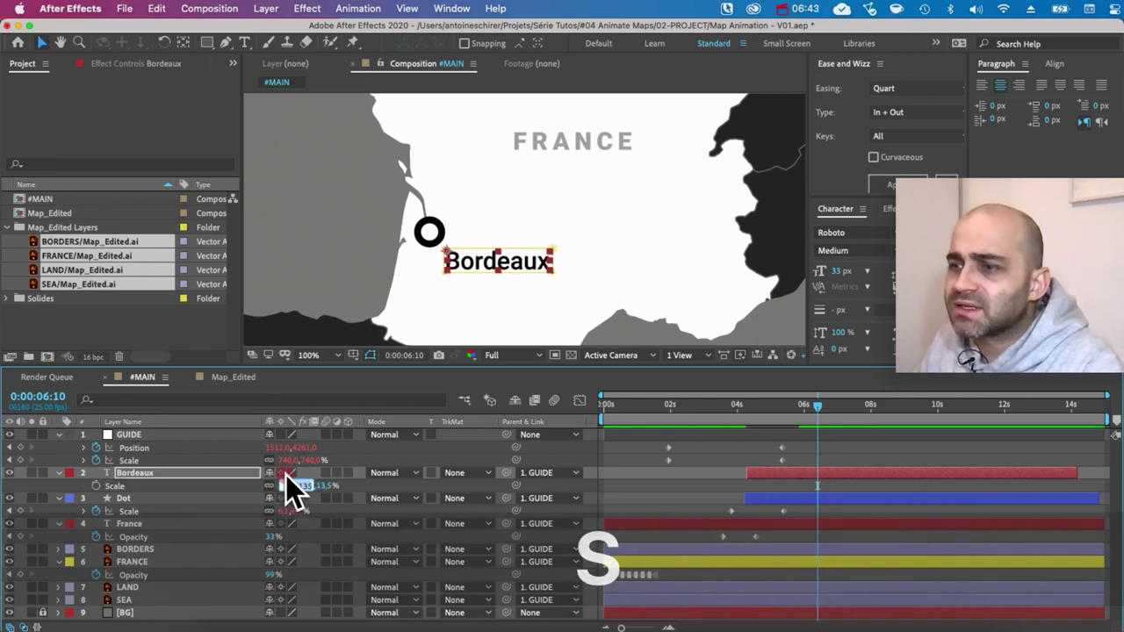
{"action": "key", "text": "Up"}
{"action": "key", "text": "Up"}
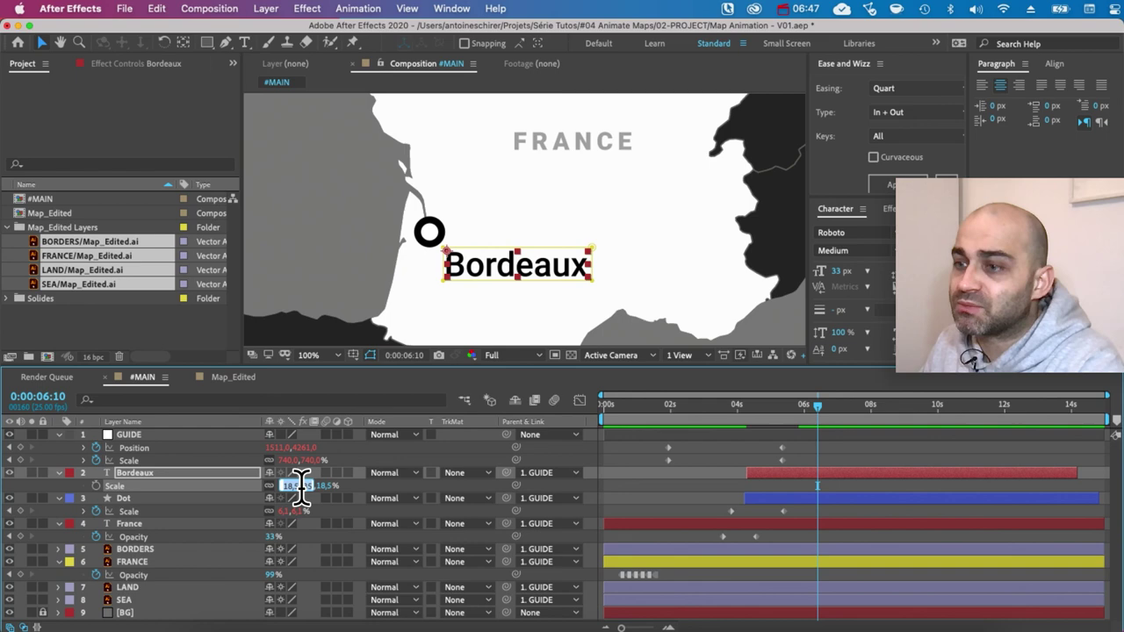
{"action": "key", "text": "Up"}
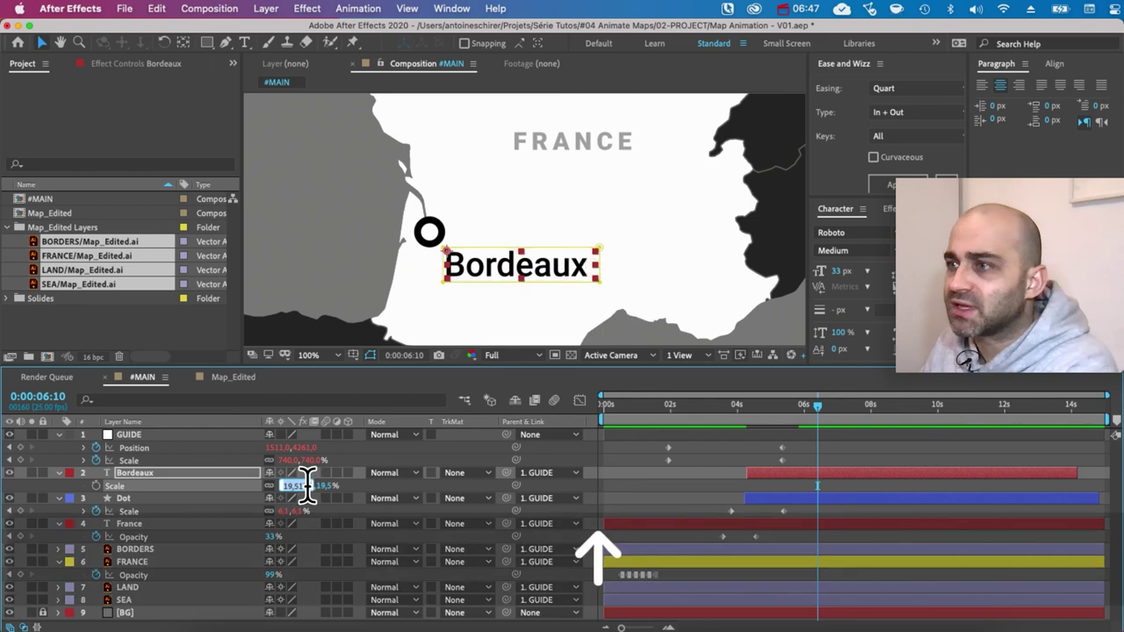
{"action": "key", "text": "Down"}
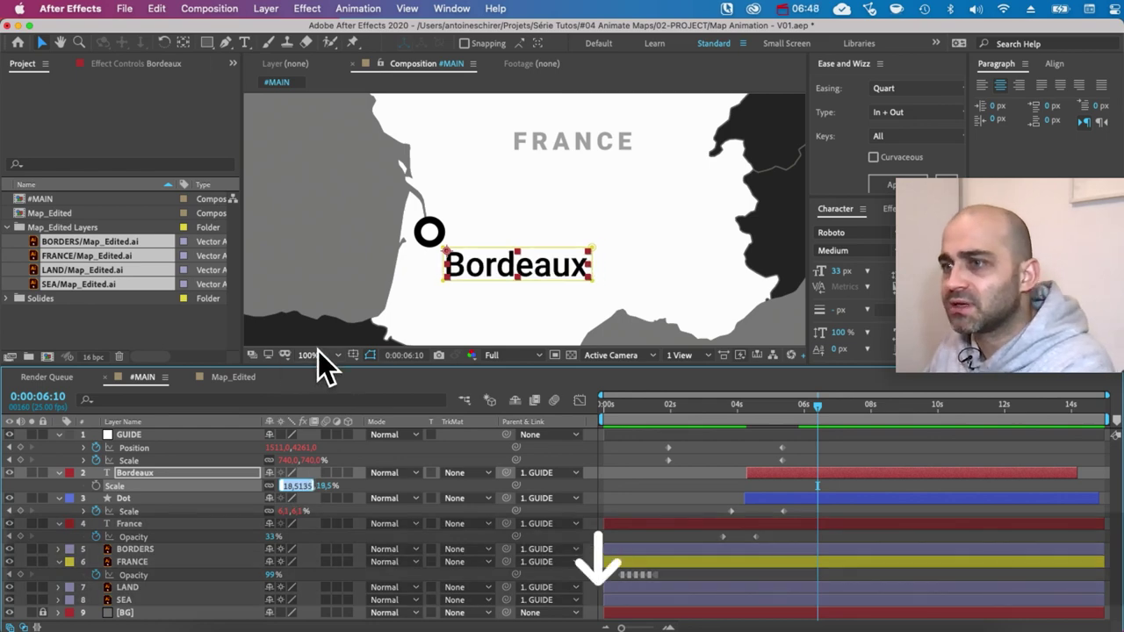
Fit the composition in the viewer and play from 0:00:03:15 to review the enlarged Bordeaux label
{"action": "left_click", "coordinate": [319, 355]}
{"action": "left_click", "coordinate": [318, 365]}
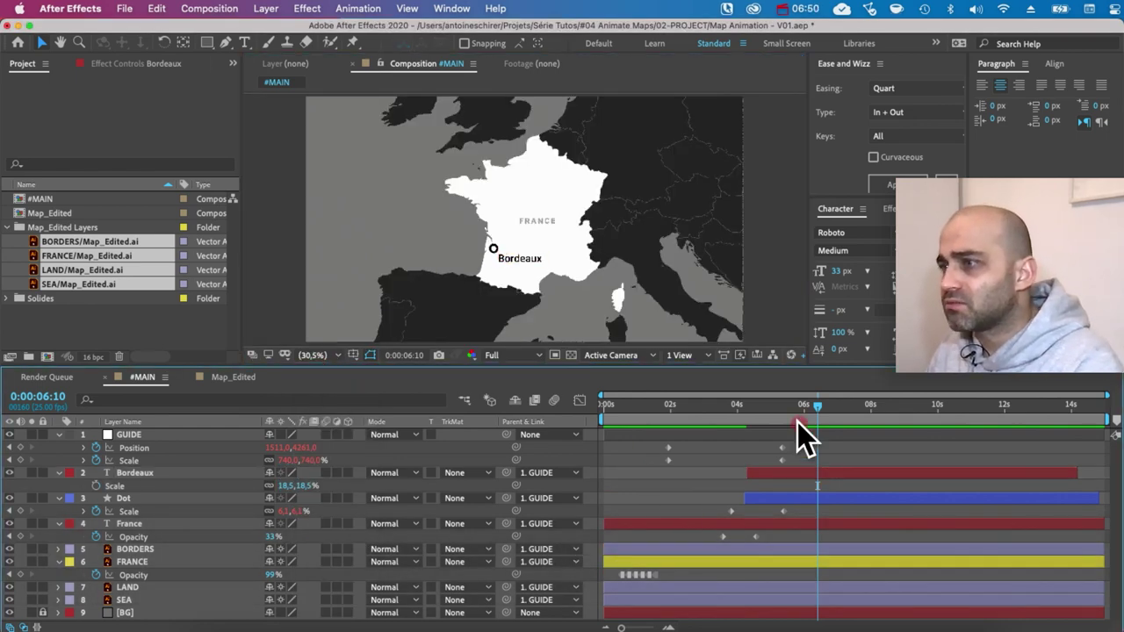
{"action": "left_click_drag", "start_coordinate": [778, 404], "coordinate": [723, 404]}
{"action": "key", "text": "space"}
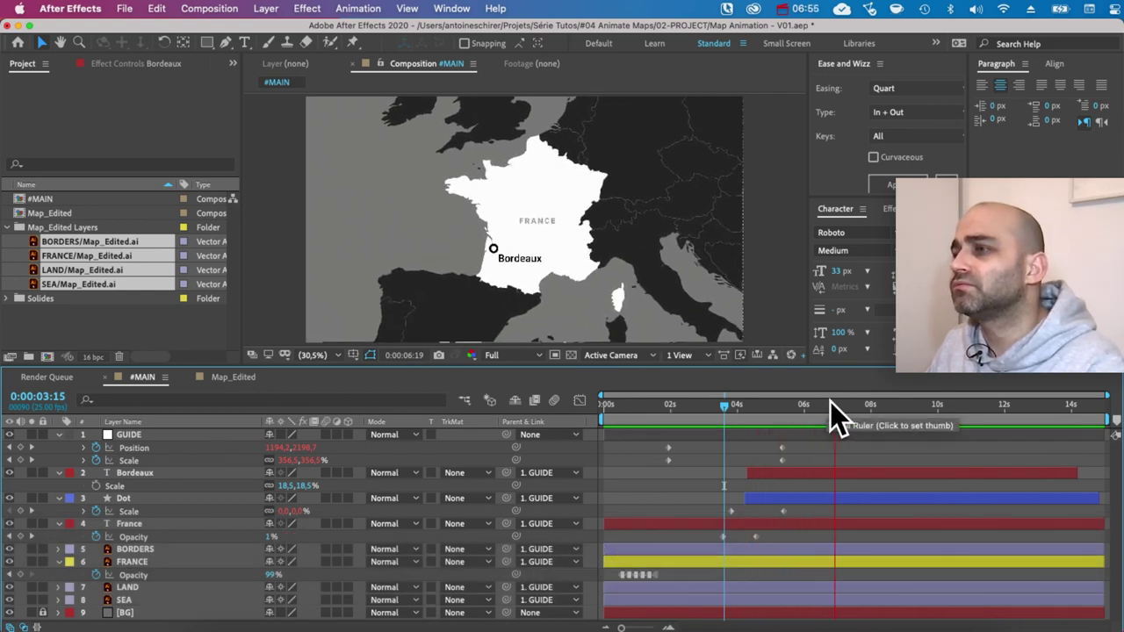
{"action": "key", "text": "space"}
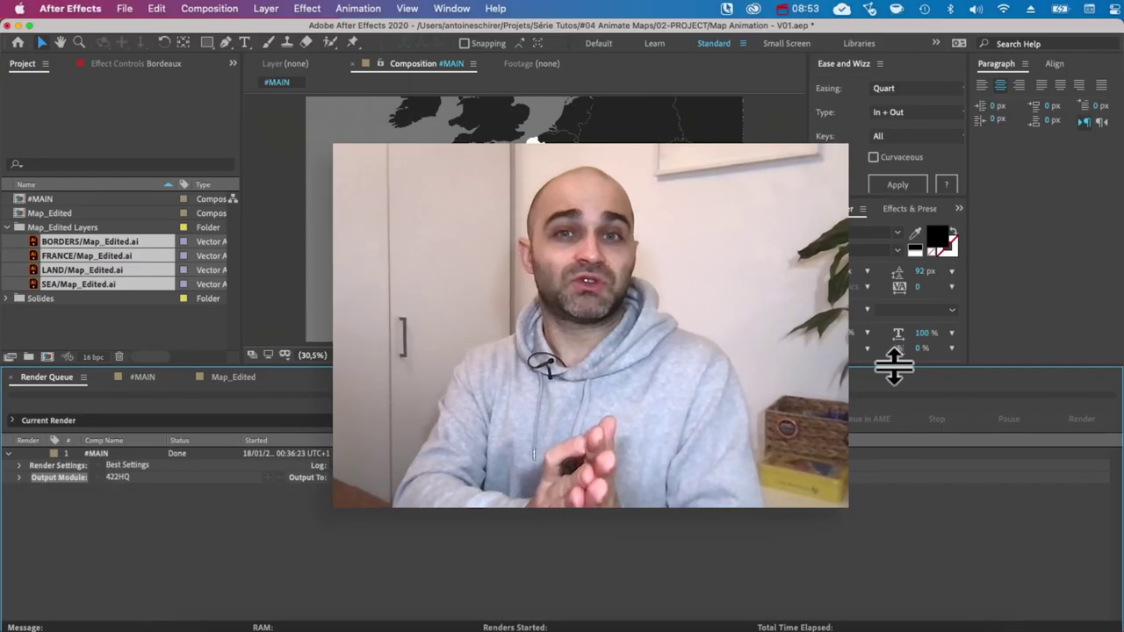